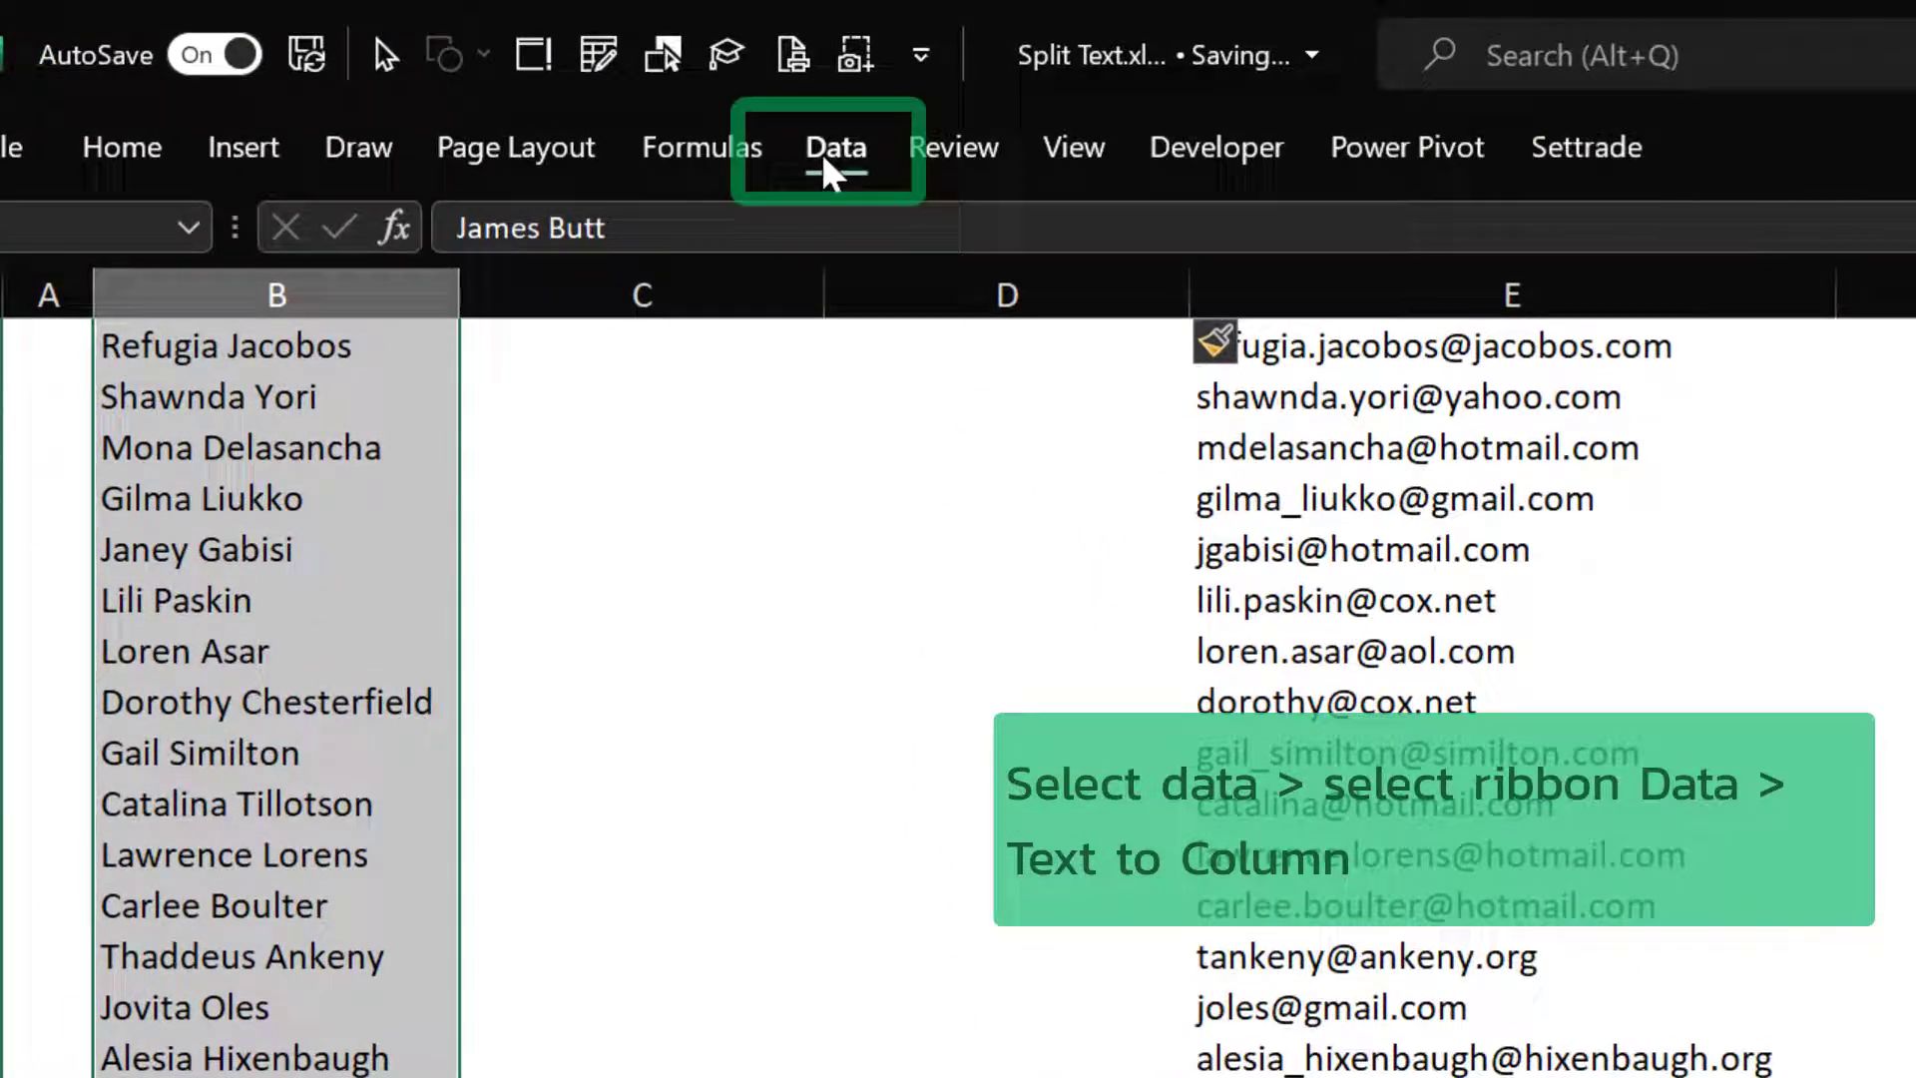
Split the selected full names in column B with Text to Columns as delimited data, using Space instead of Tab as the delimiter
{"action": "left_click", "coordinate": [828, 164]}
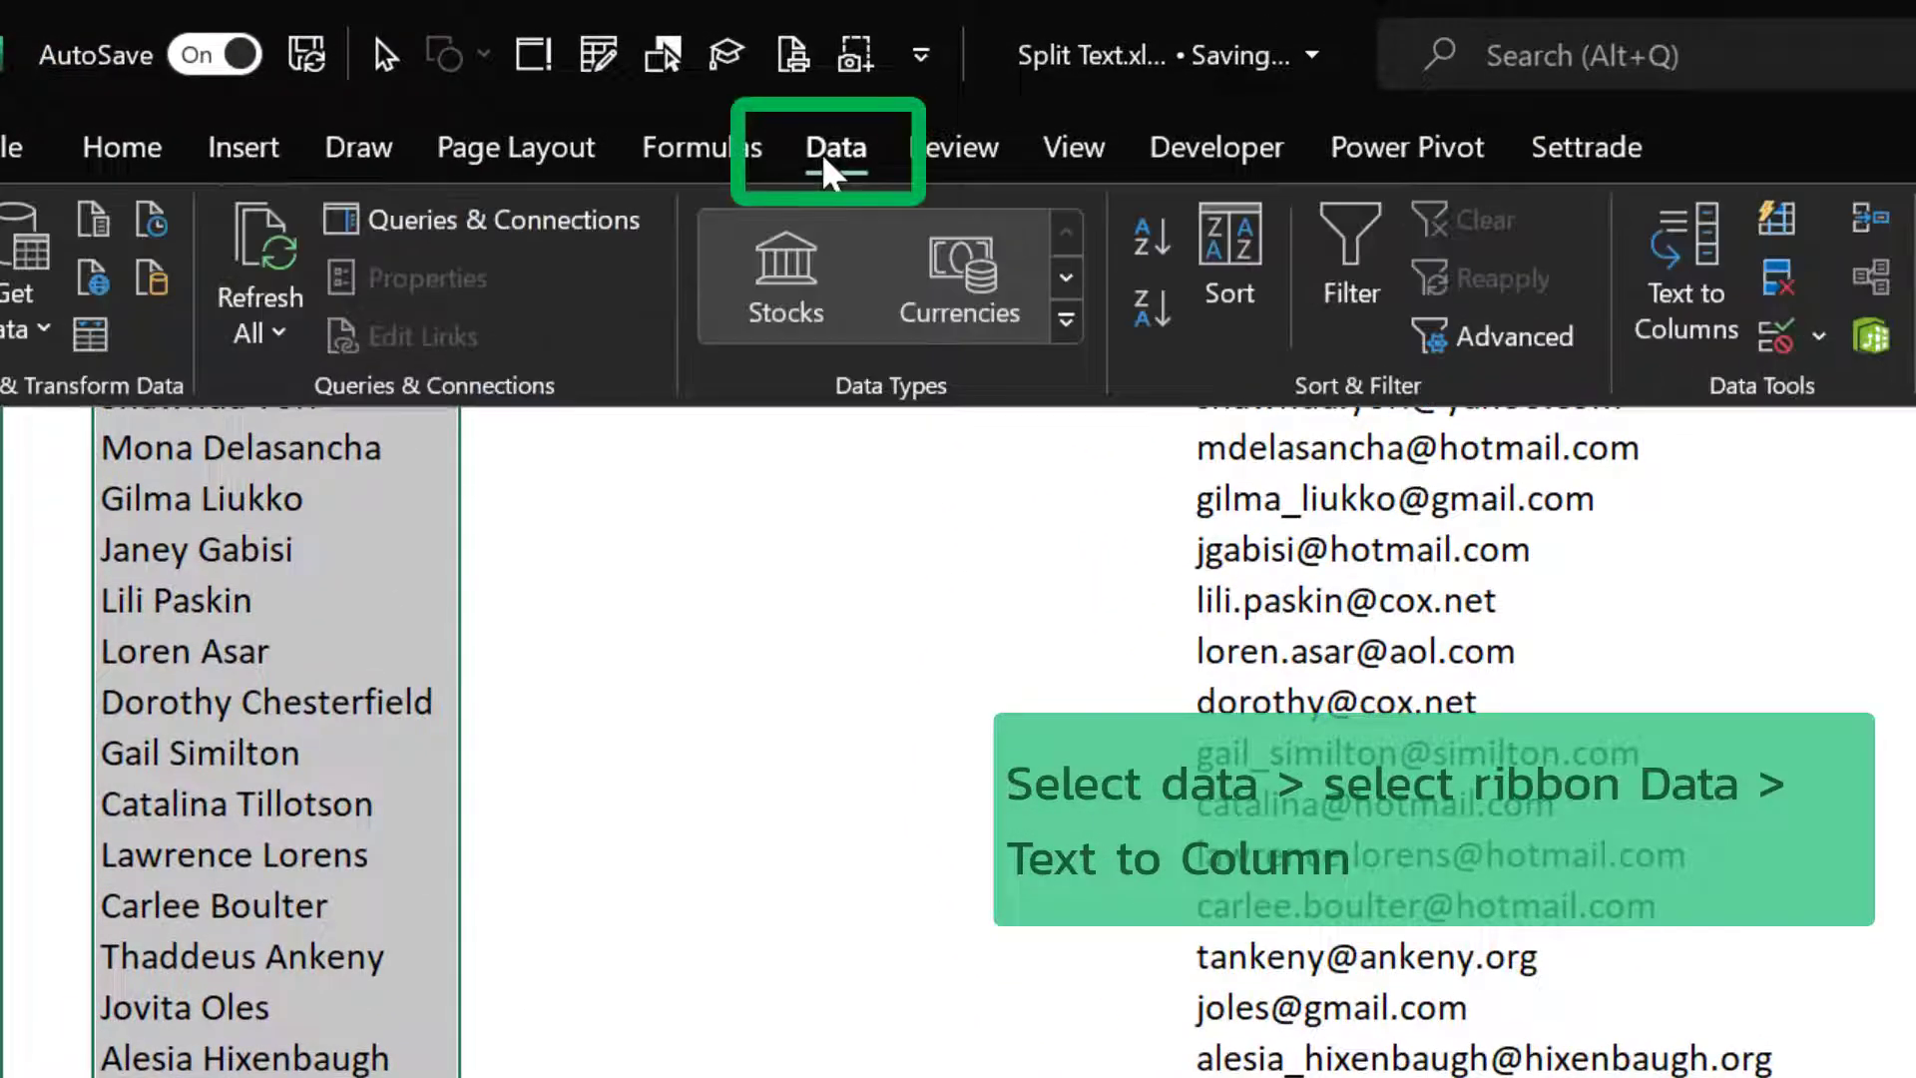
{"action": "left_click", "coordinate": [1679, 289]}
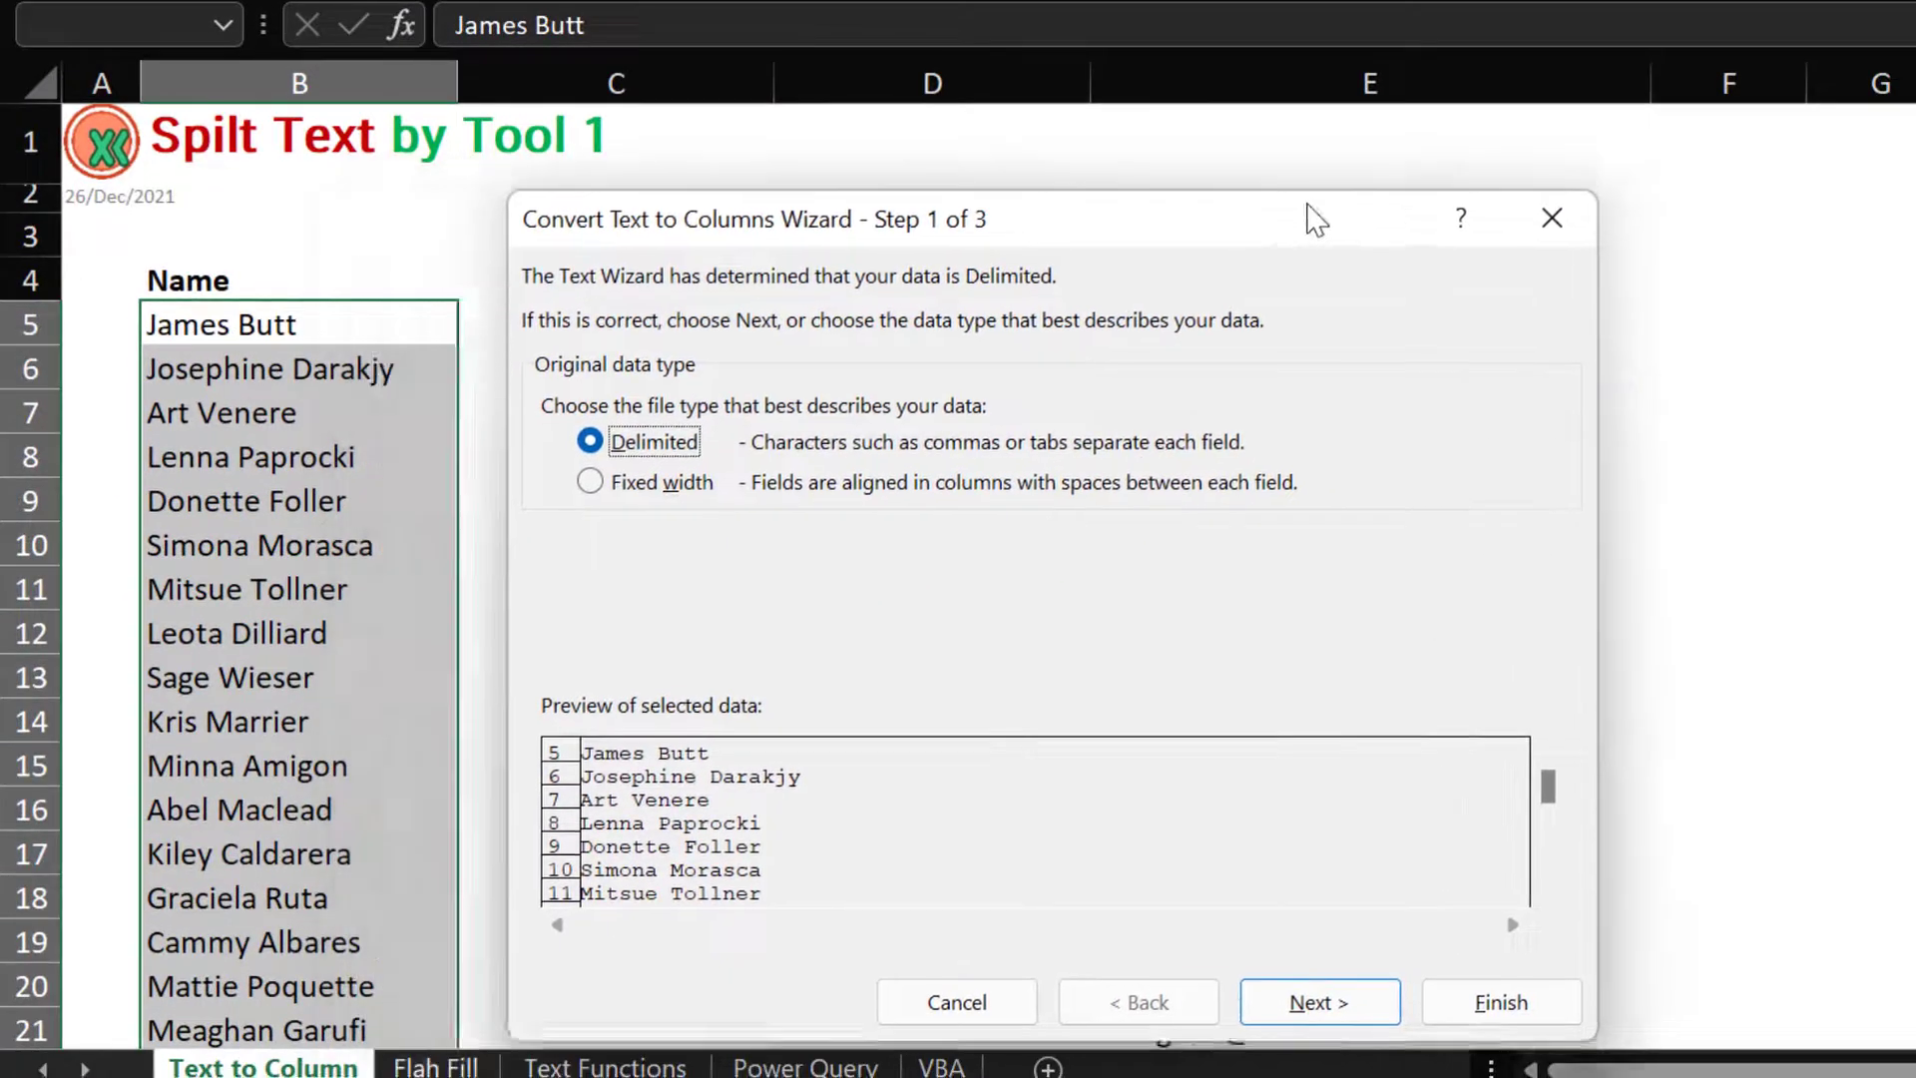
{"action": "left_click_drag", "start_coordinate": [1393, 163], "coordinate": [1392, 155]}
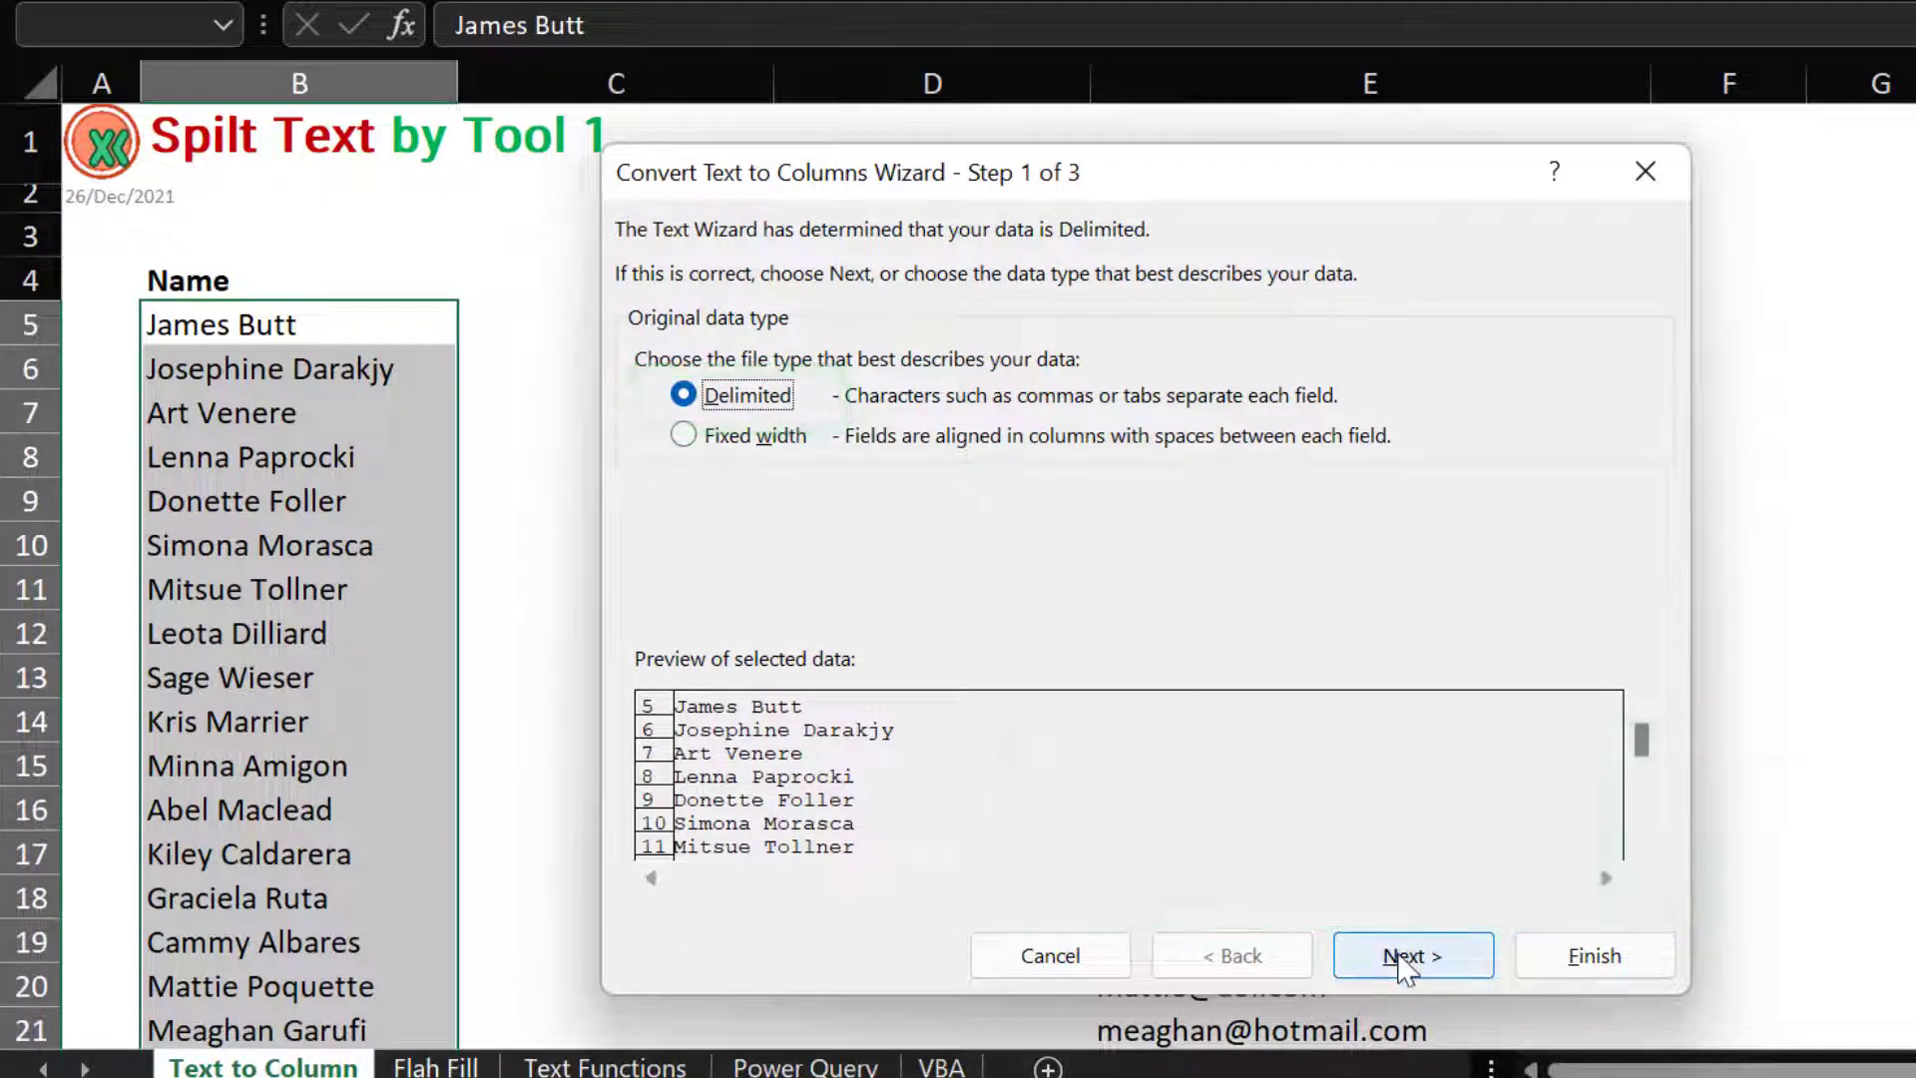
{"action": "left_click", "coordinate": [1406, 957]}
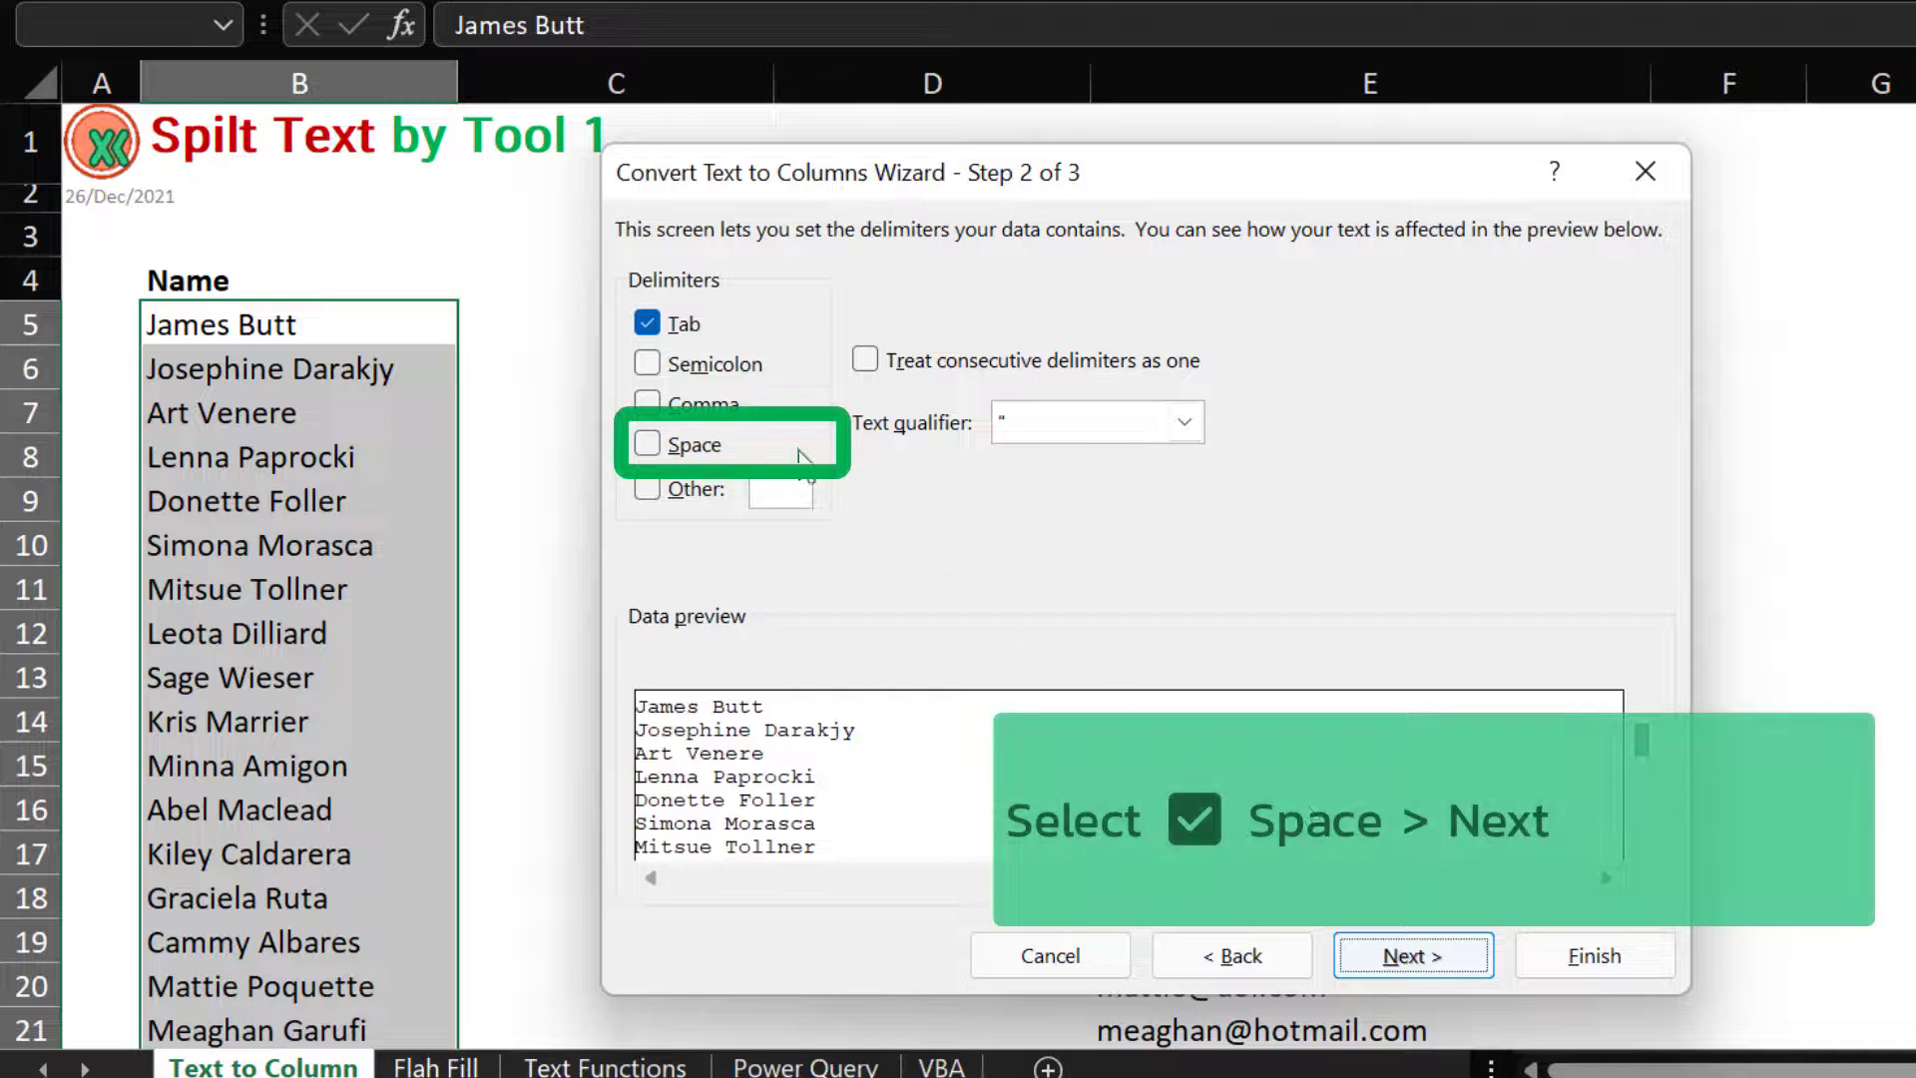
{"action": "left_click", "coordinate": [698, 445]}
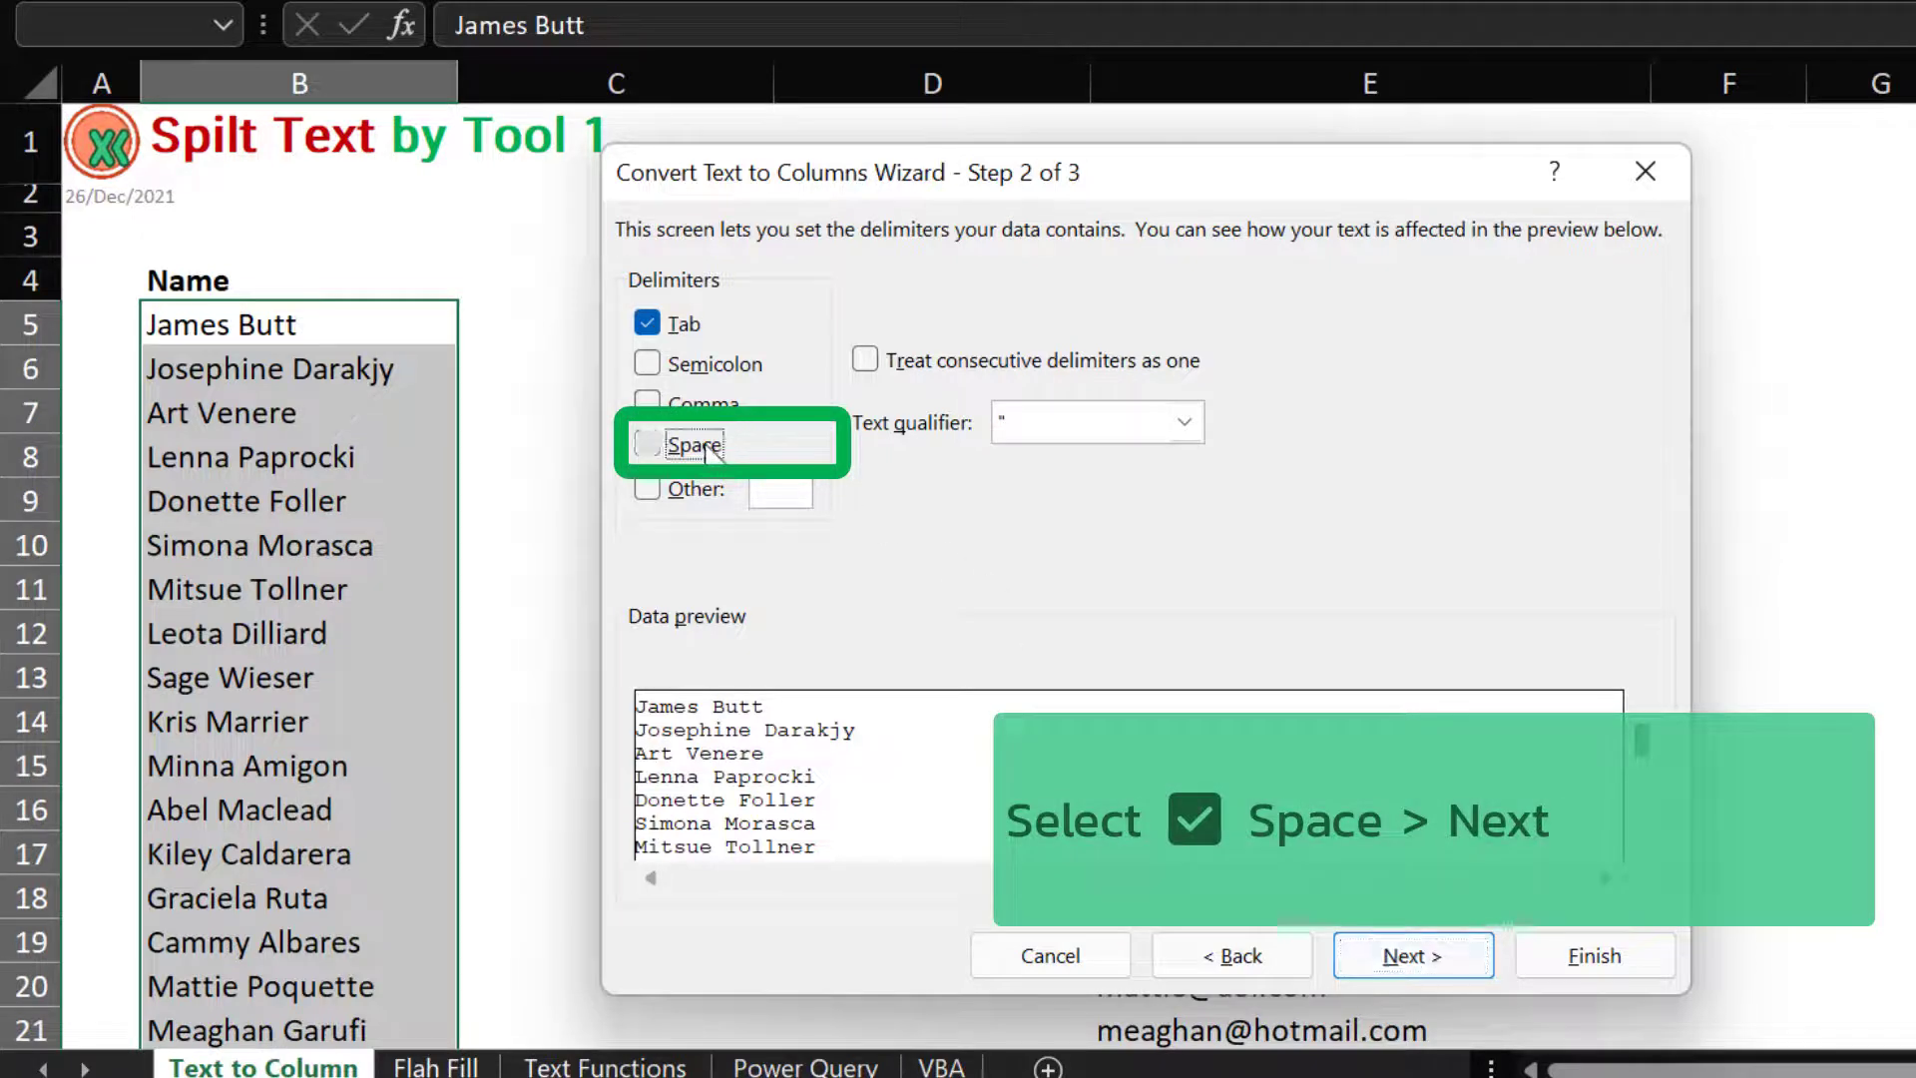
{"action": "left_click", "coordinate": [666, 327]}
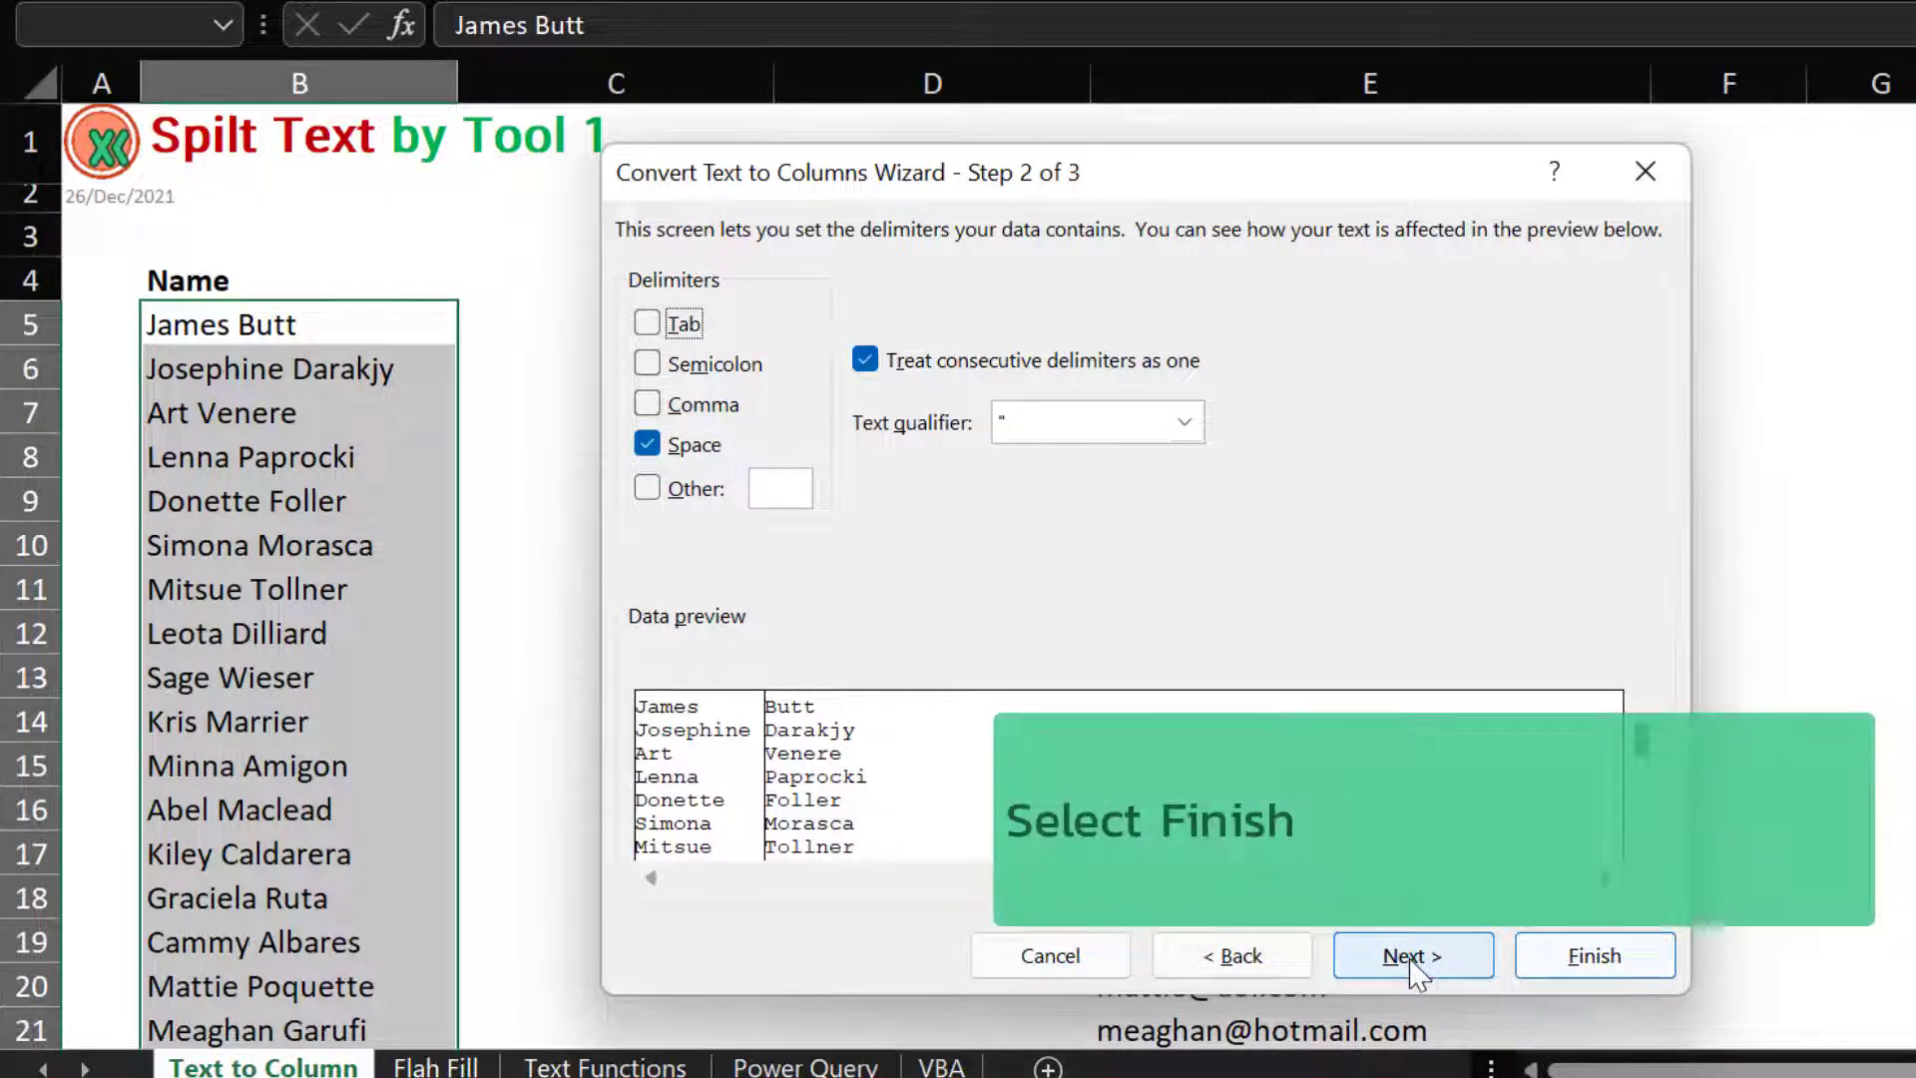
{"action": "left_click", "coordinate": [1411, 961]}
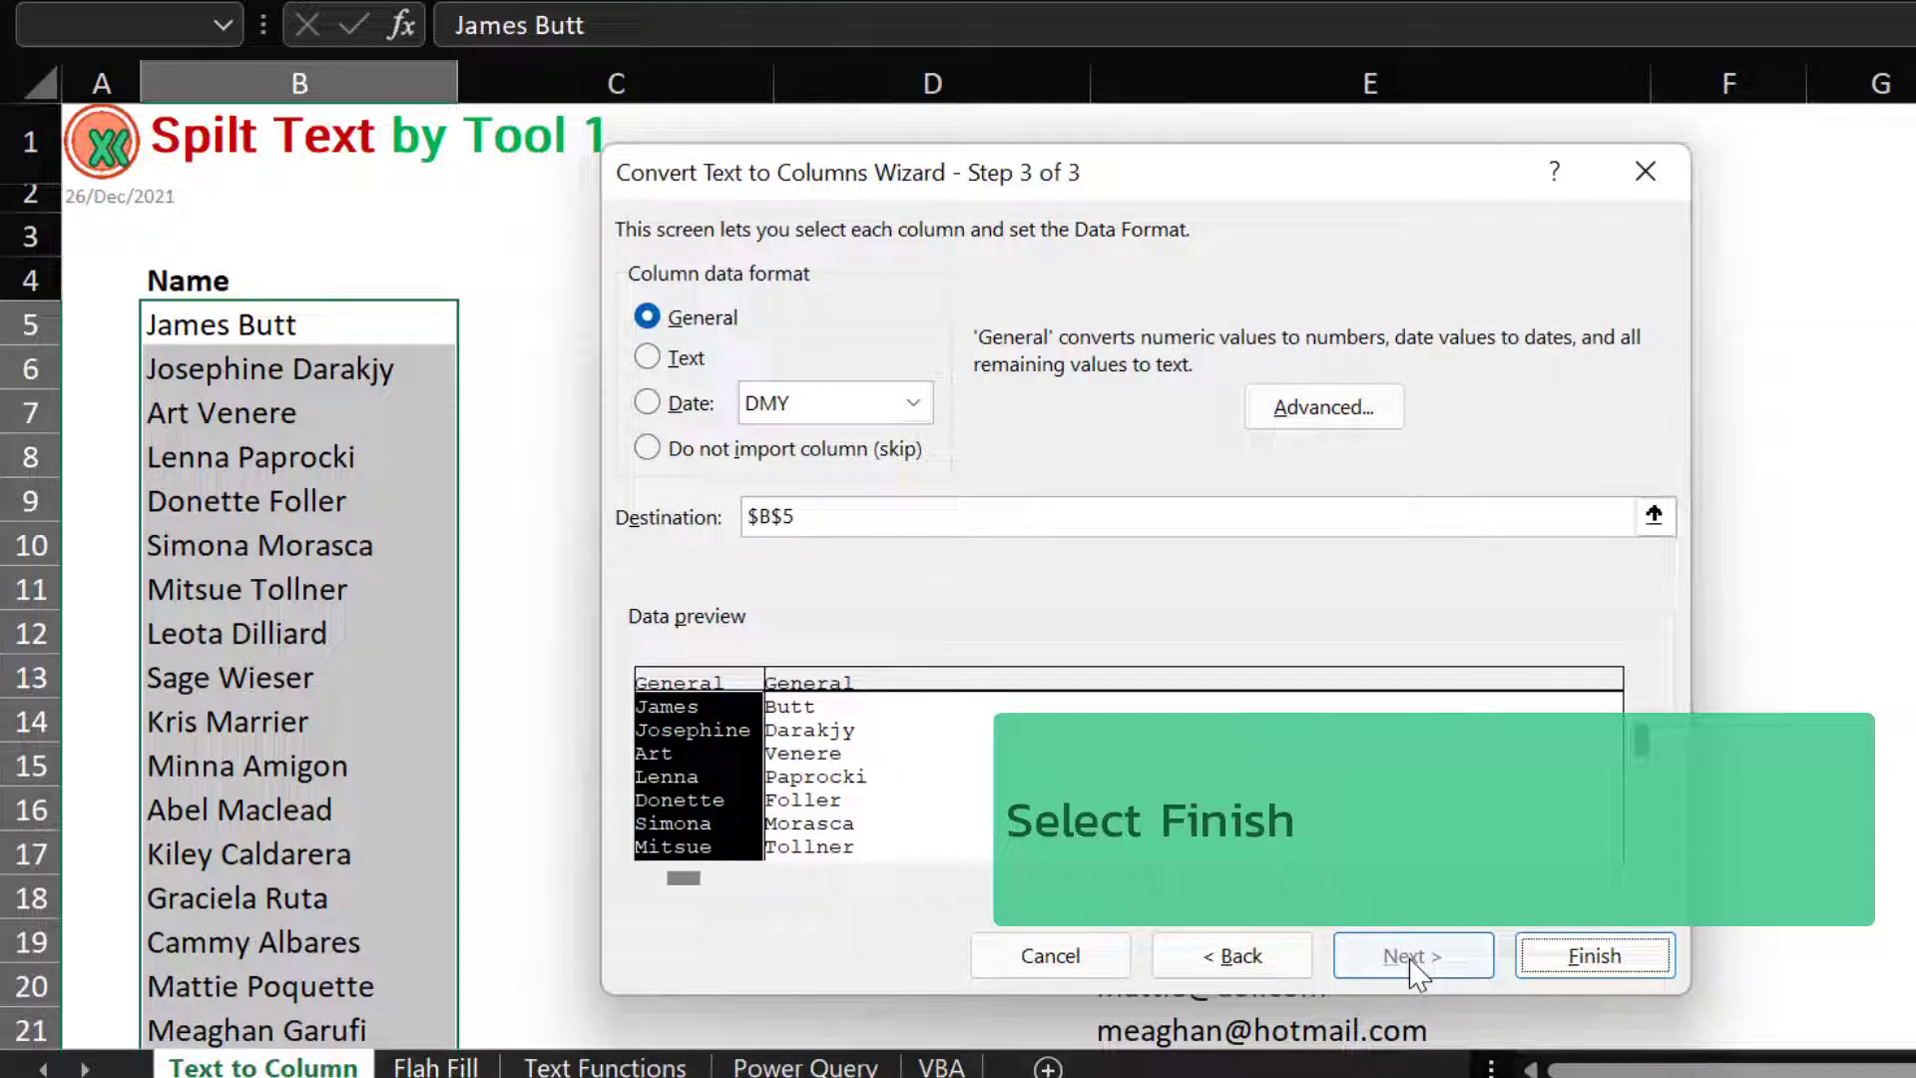
{"action": "left_click", "coordinate": [1591, 966]}
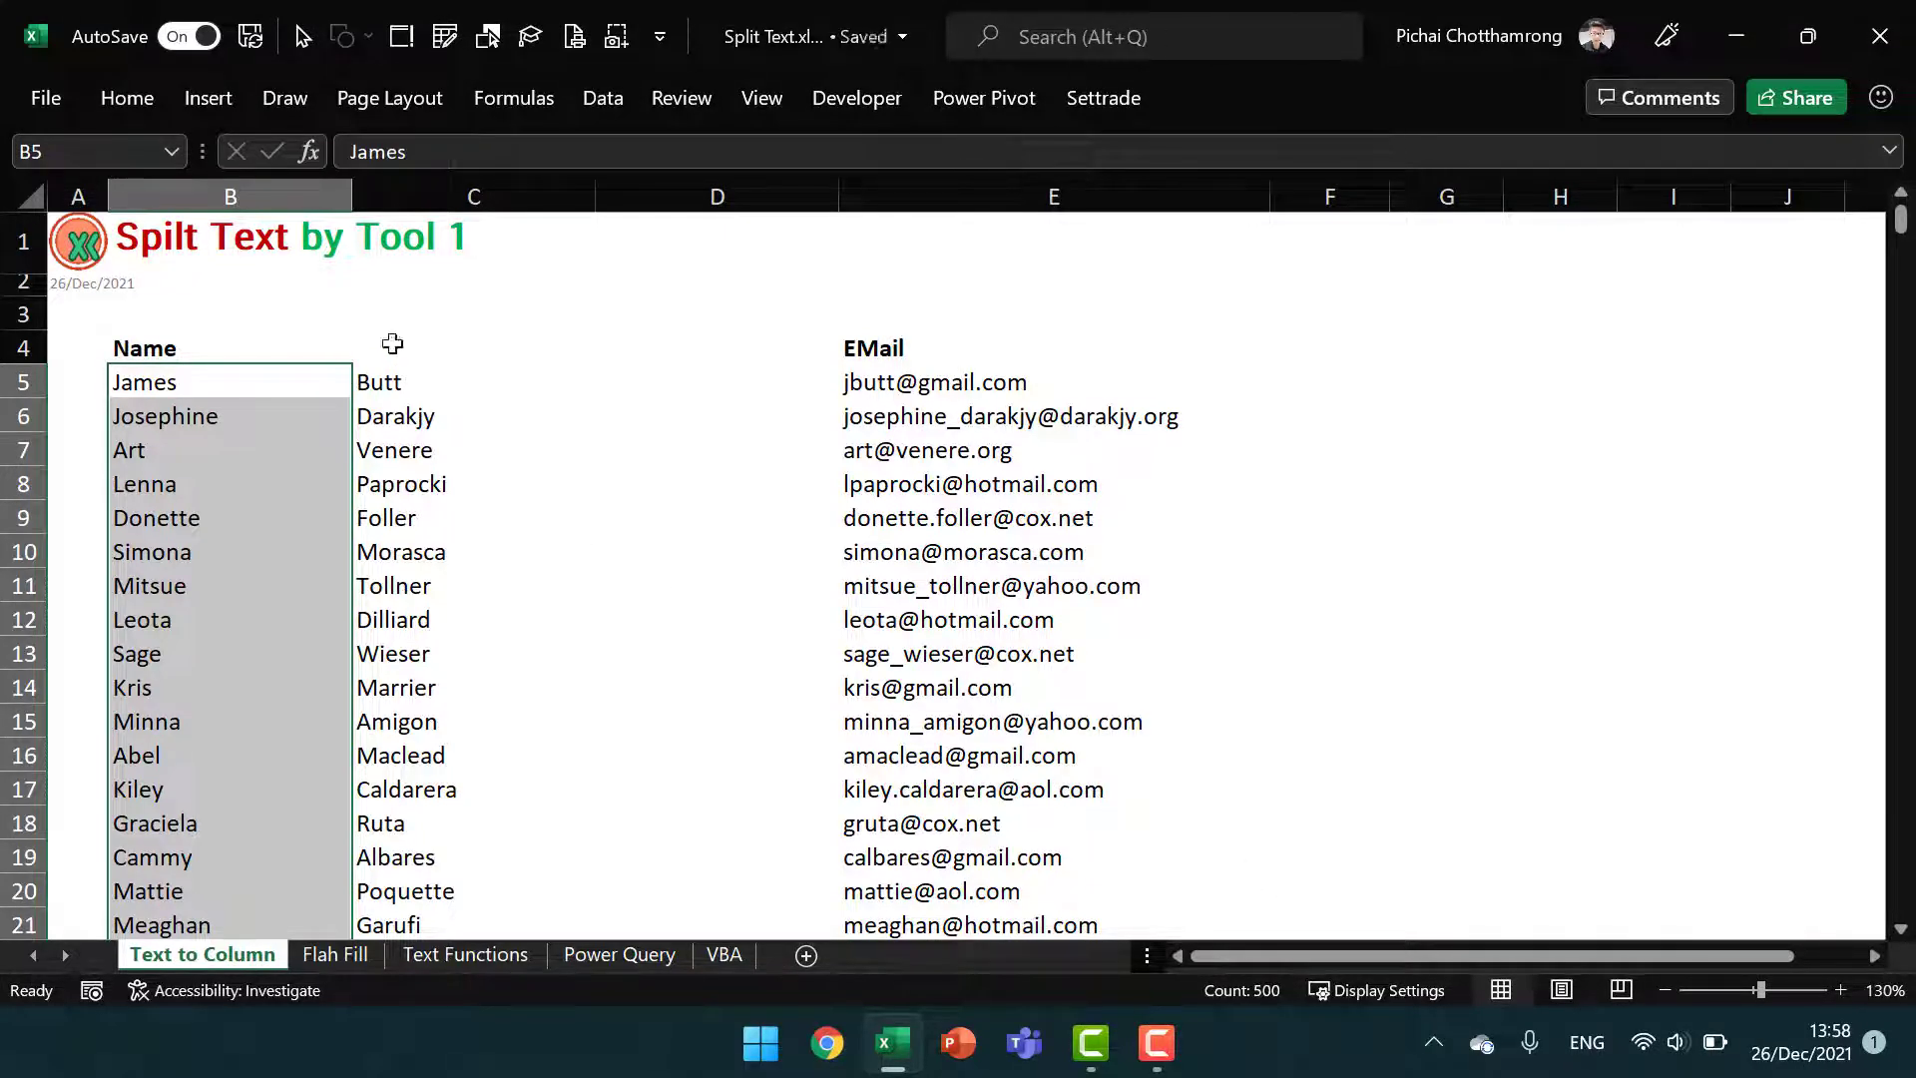
Change the header in B4 to "First Name" and enter "Last Name" as the header in C4
{"action": "left_click", "coordinate": [291, 345]}
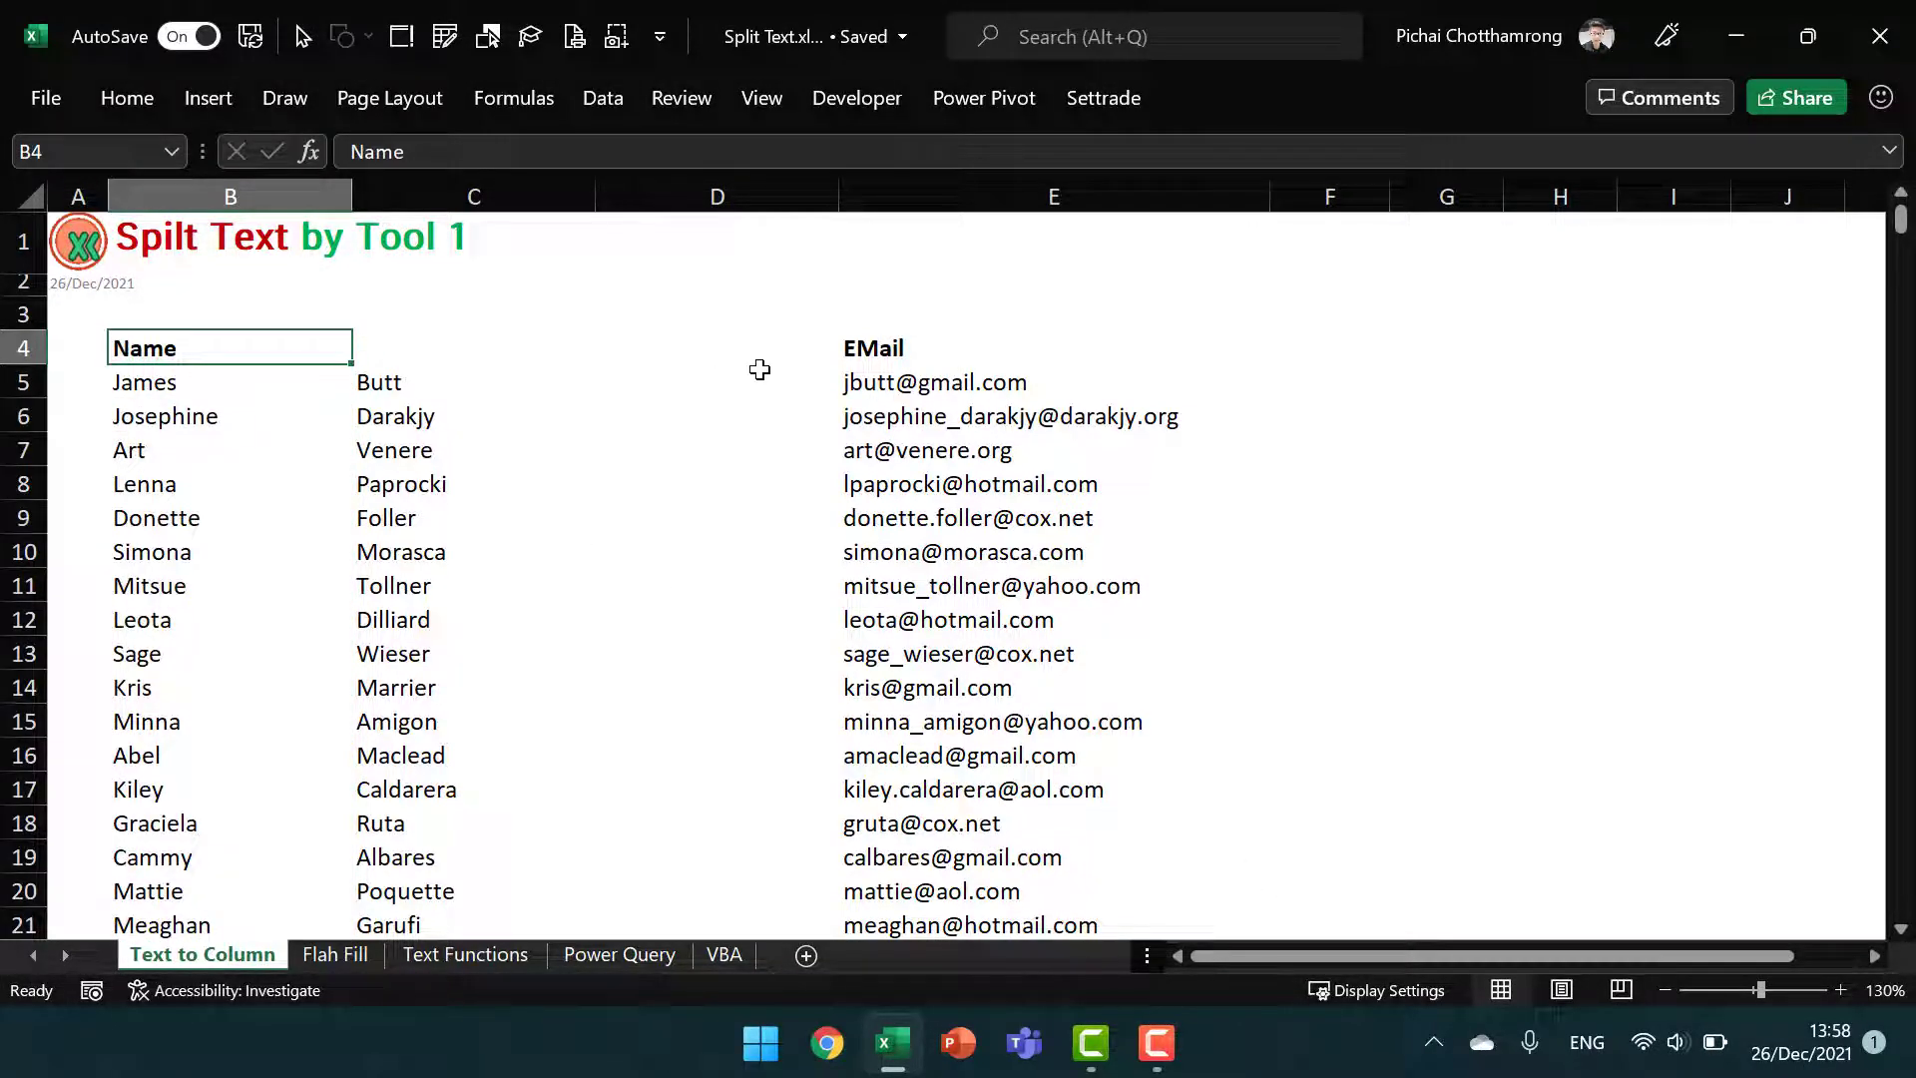
{"action": "key", "text": "F2"}
{"action": "key", "text": "Home"}
{"action": "type", "text": "Fir"}
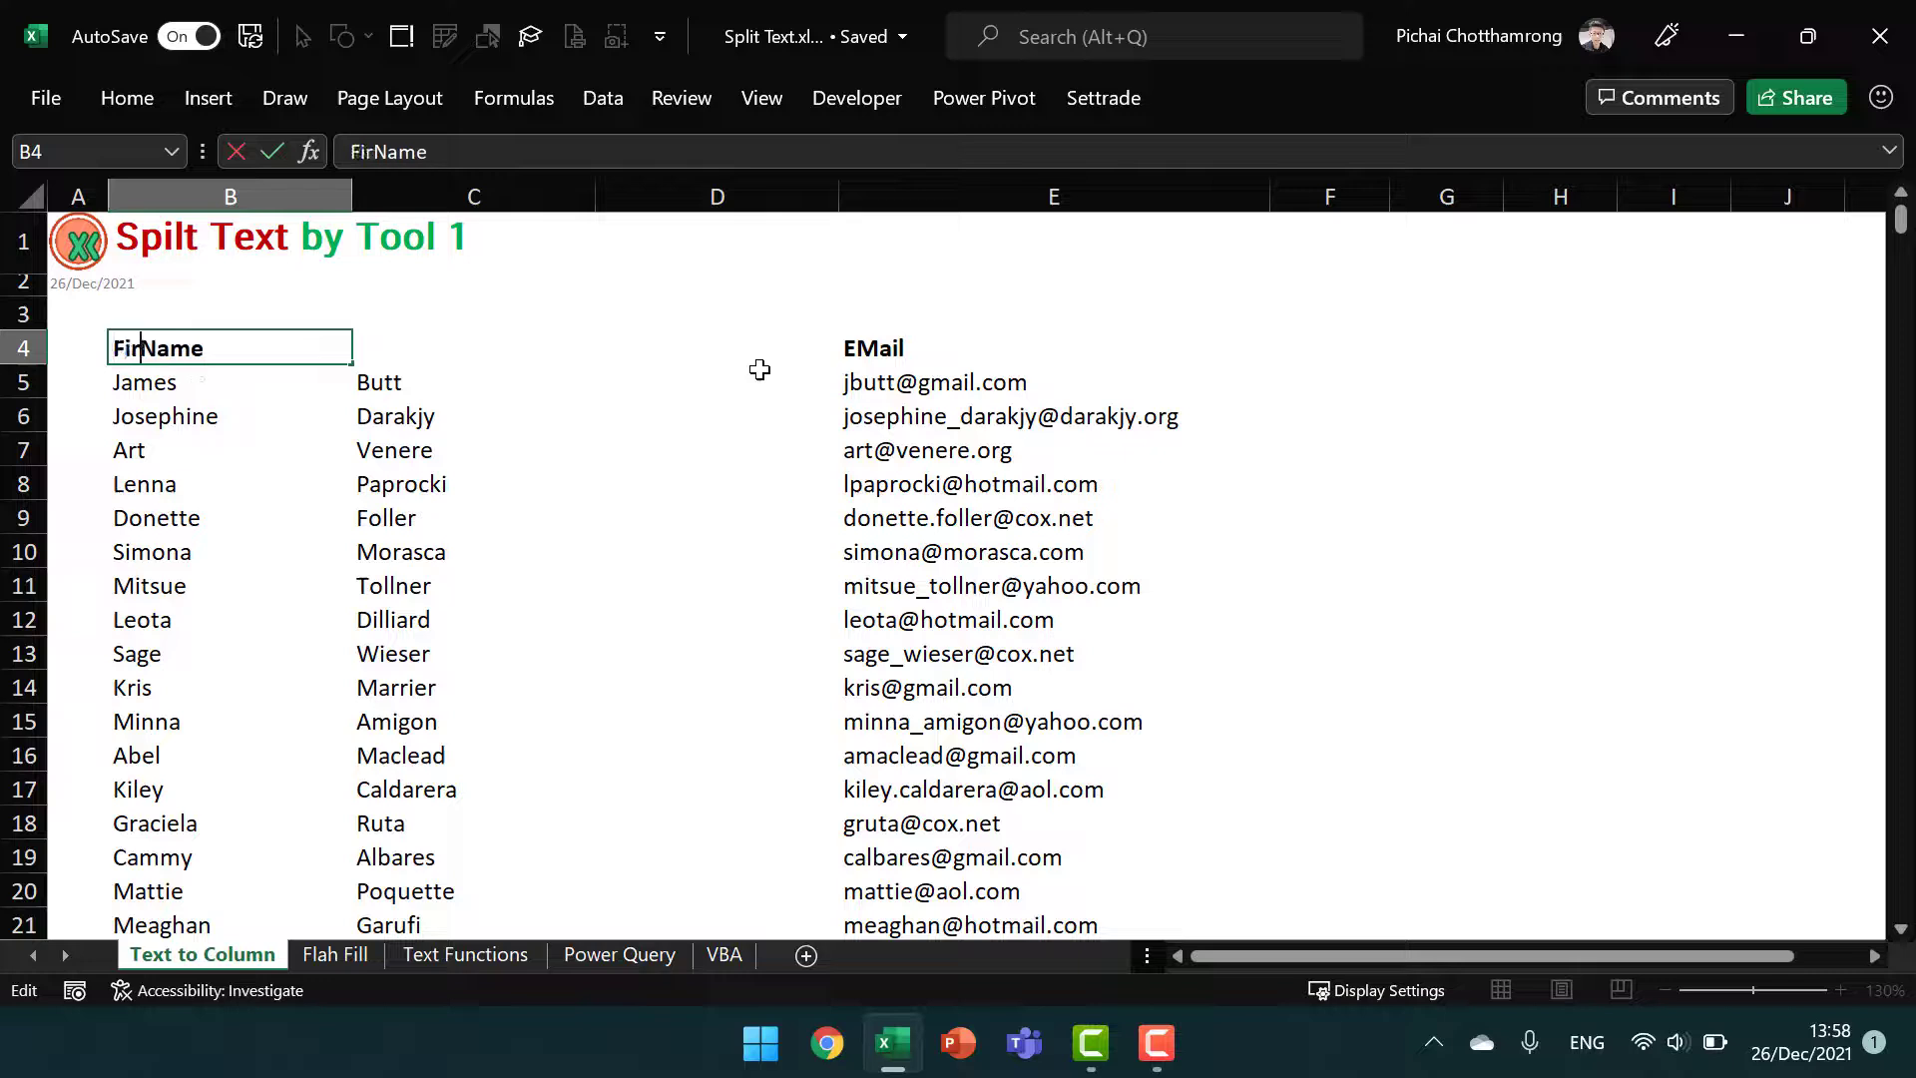
{"action": "type", "text": "st"}
{"action": "key", "text": "Tab"}
{"action": "type", "text": "La"}
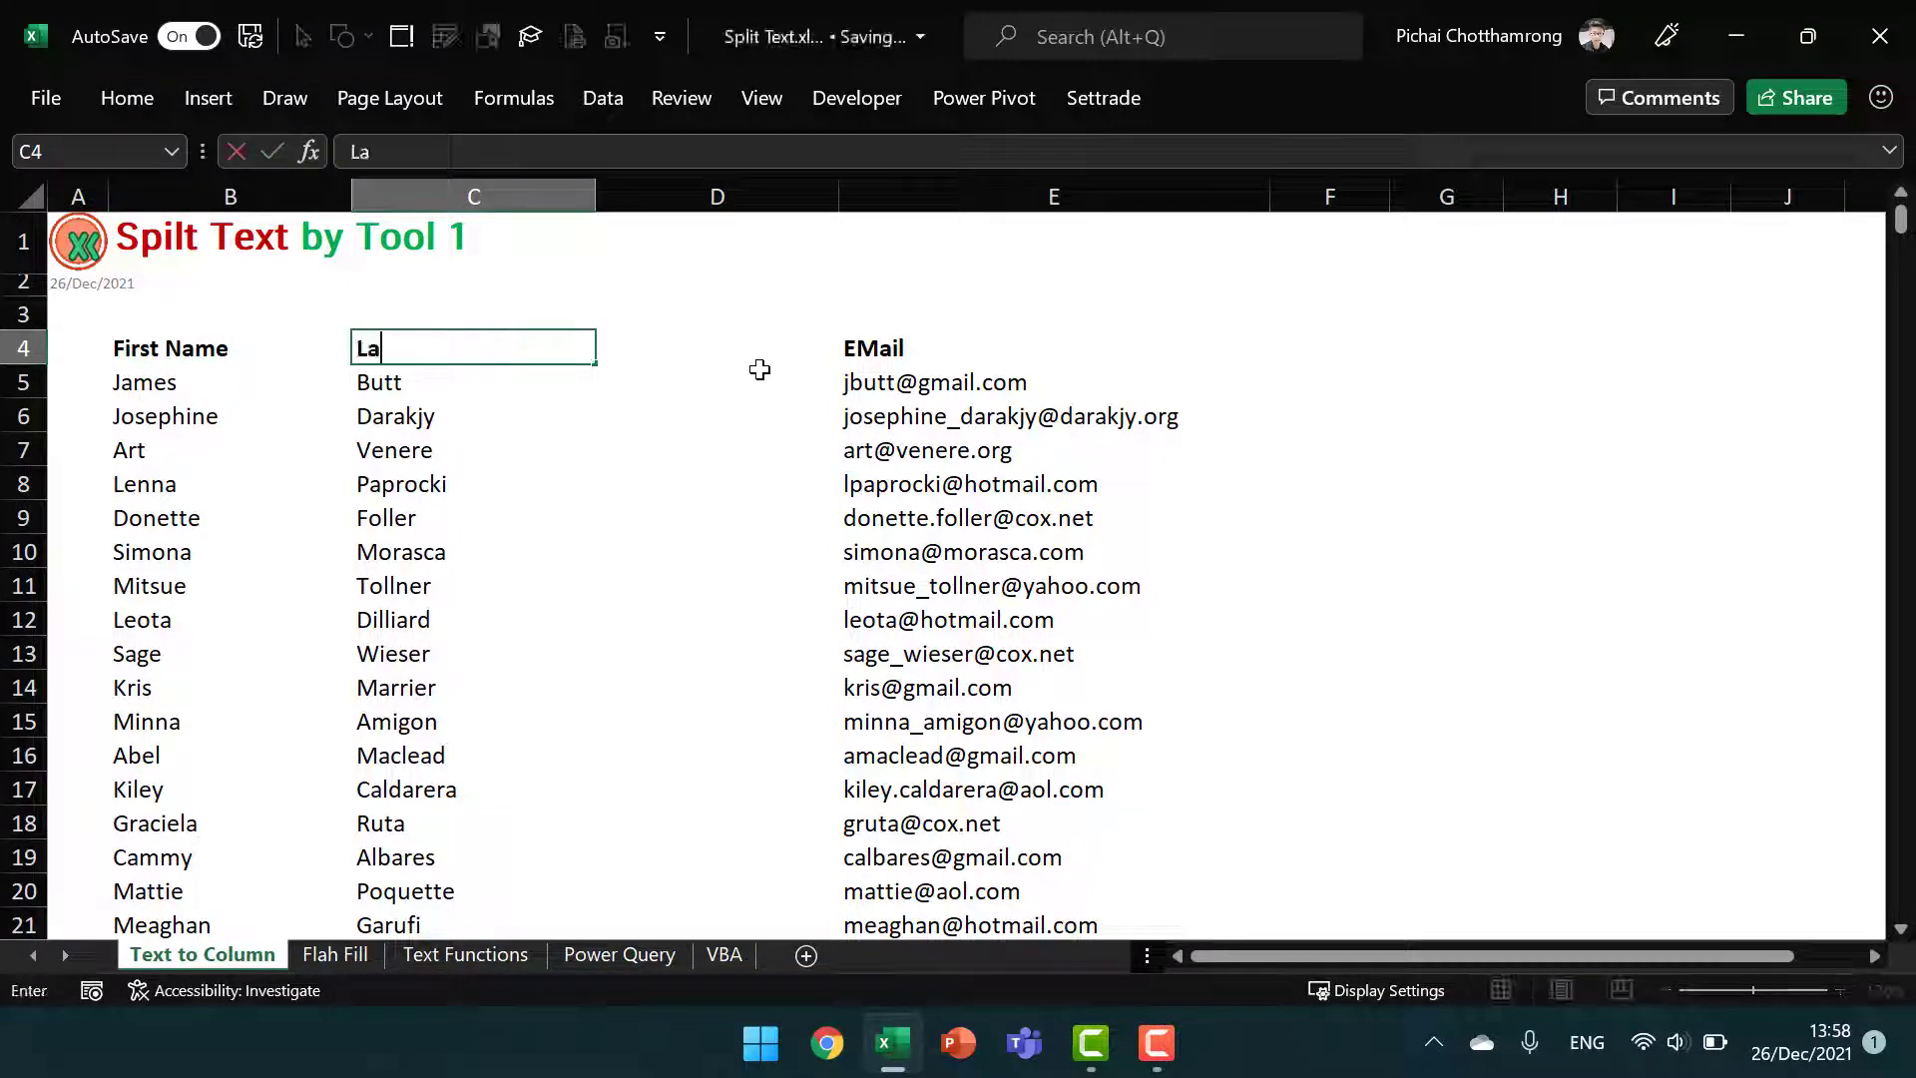
{"action": "type", "text": "st Name"}
{"action": "key", "text": "Return"}
{"action": "key", "text": "Right"}
{"action": "key", "text": "Up"}
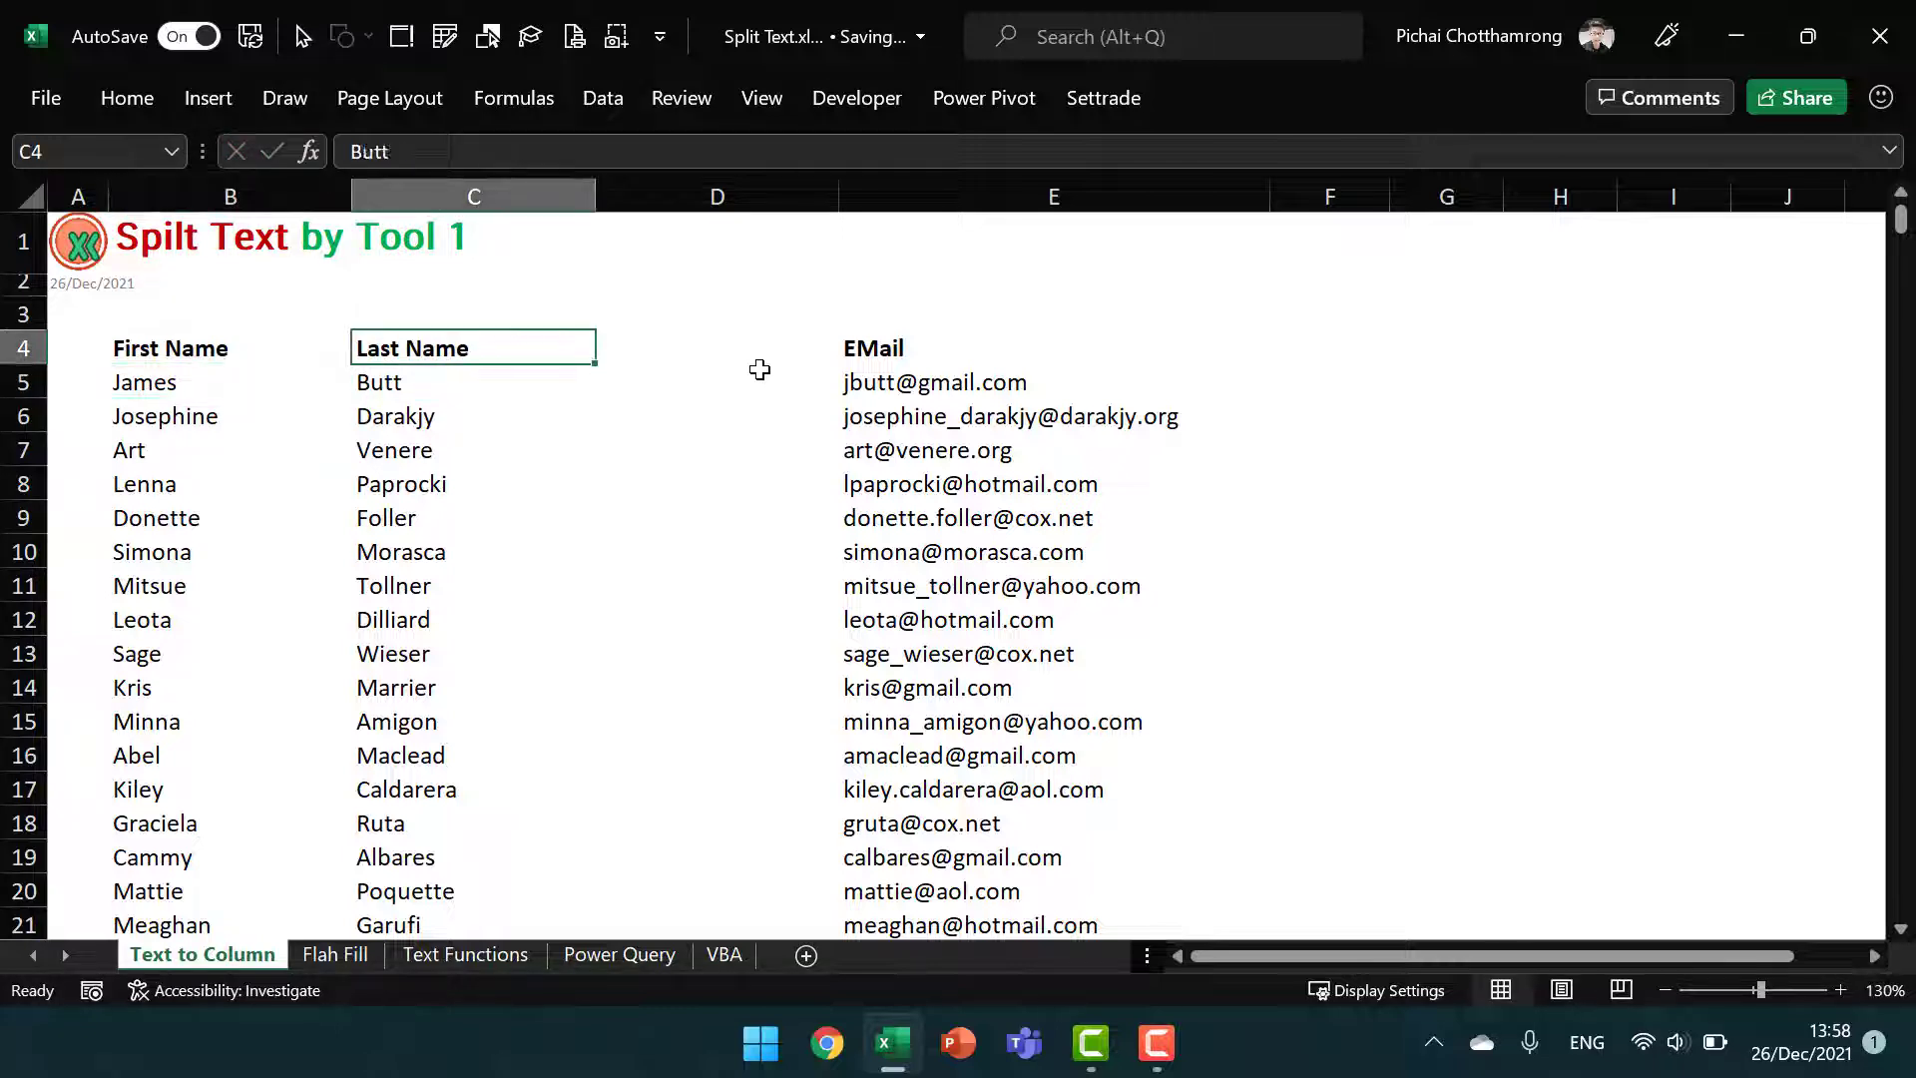
Select the email addresses from E5 to the end of the list and start Text to Columns on them as delimited data
{"action": "left_click", "coordinate": [935, 349]}
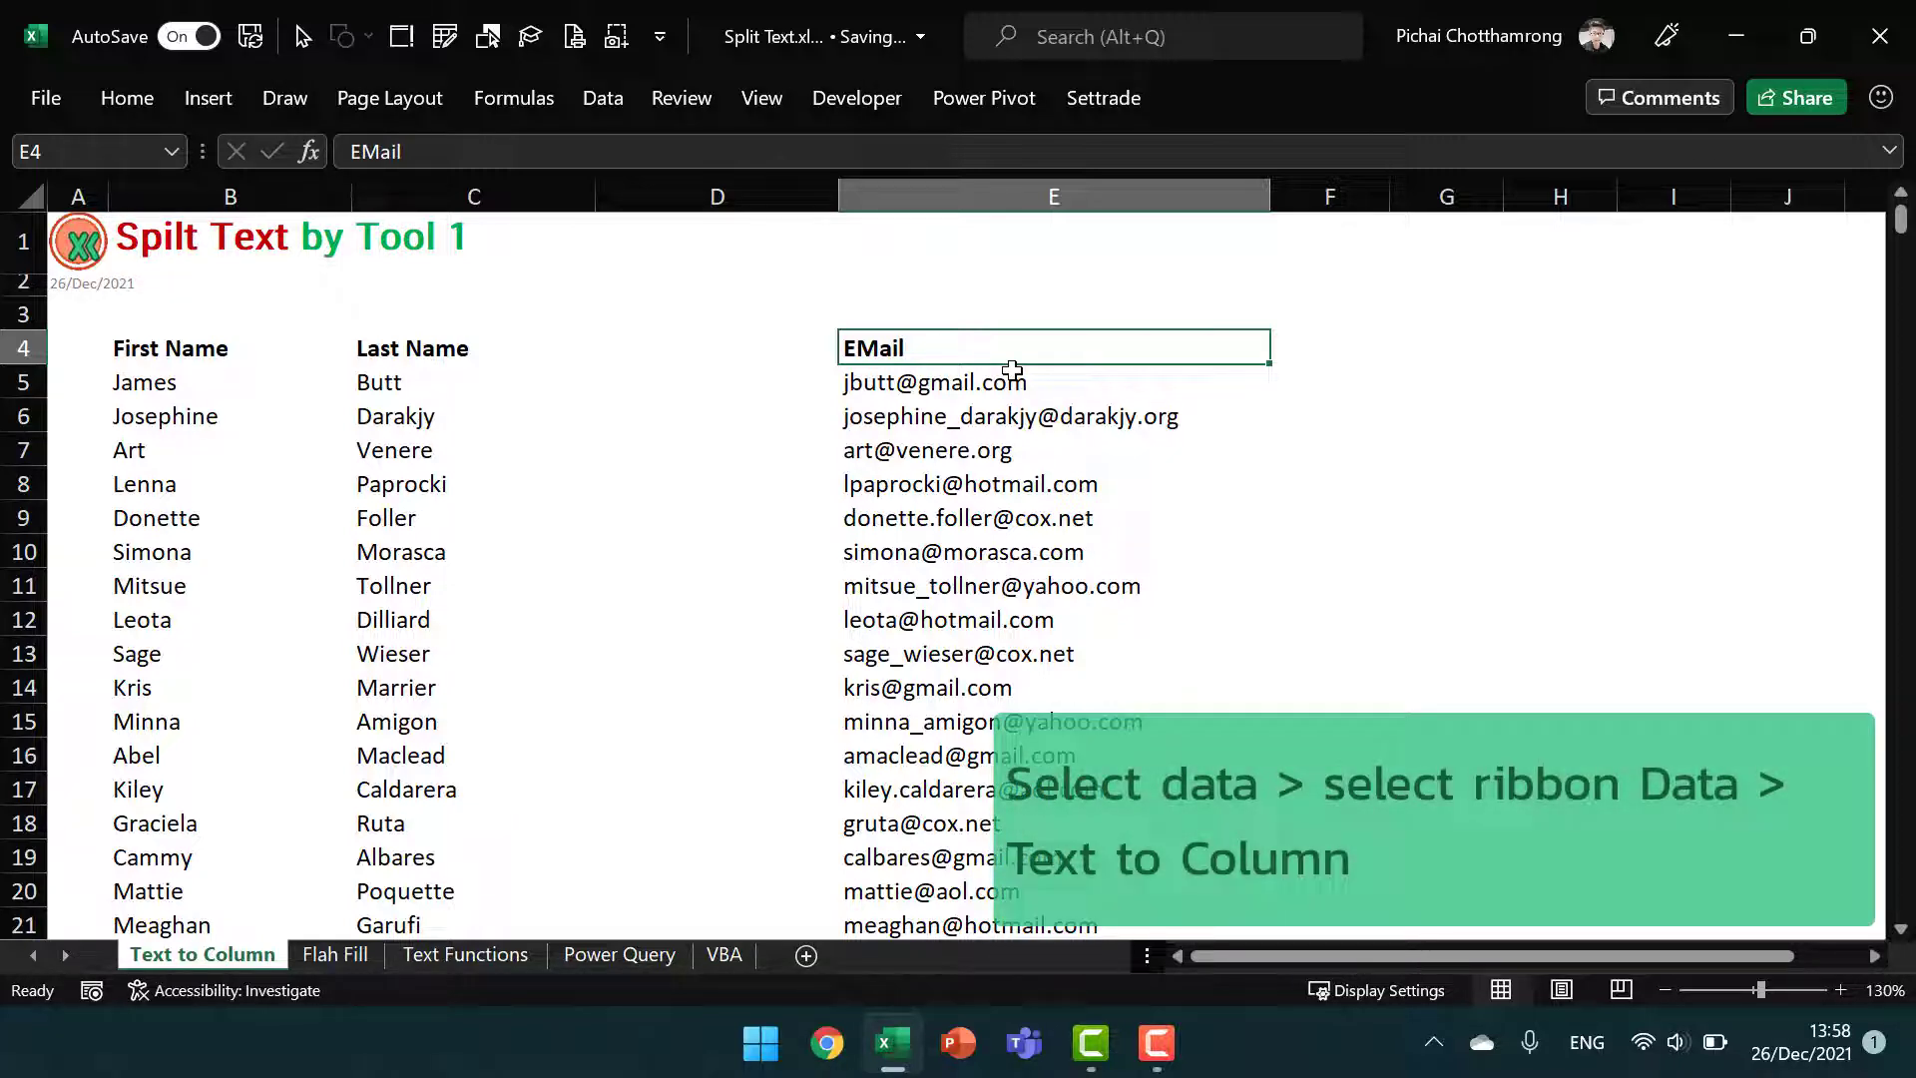
{"action": "left_click", "coordinate": [1012, 370]}
{"action": "key", "text": "ctrl+shift+Down"}
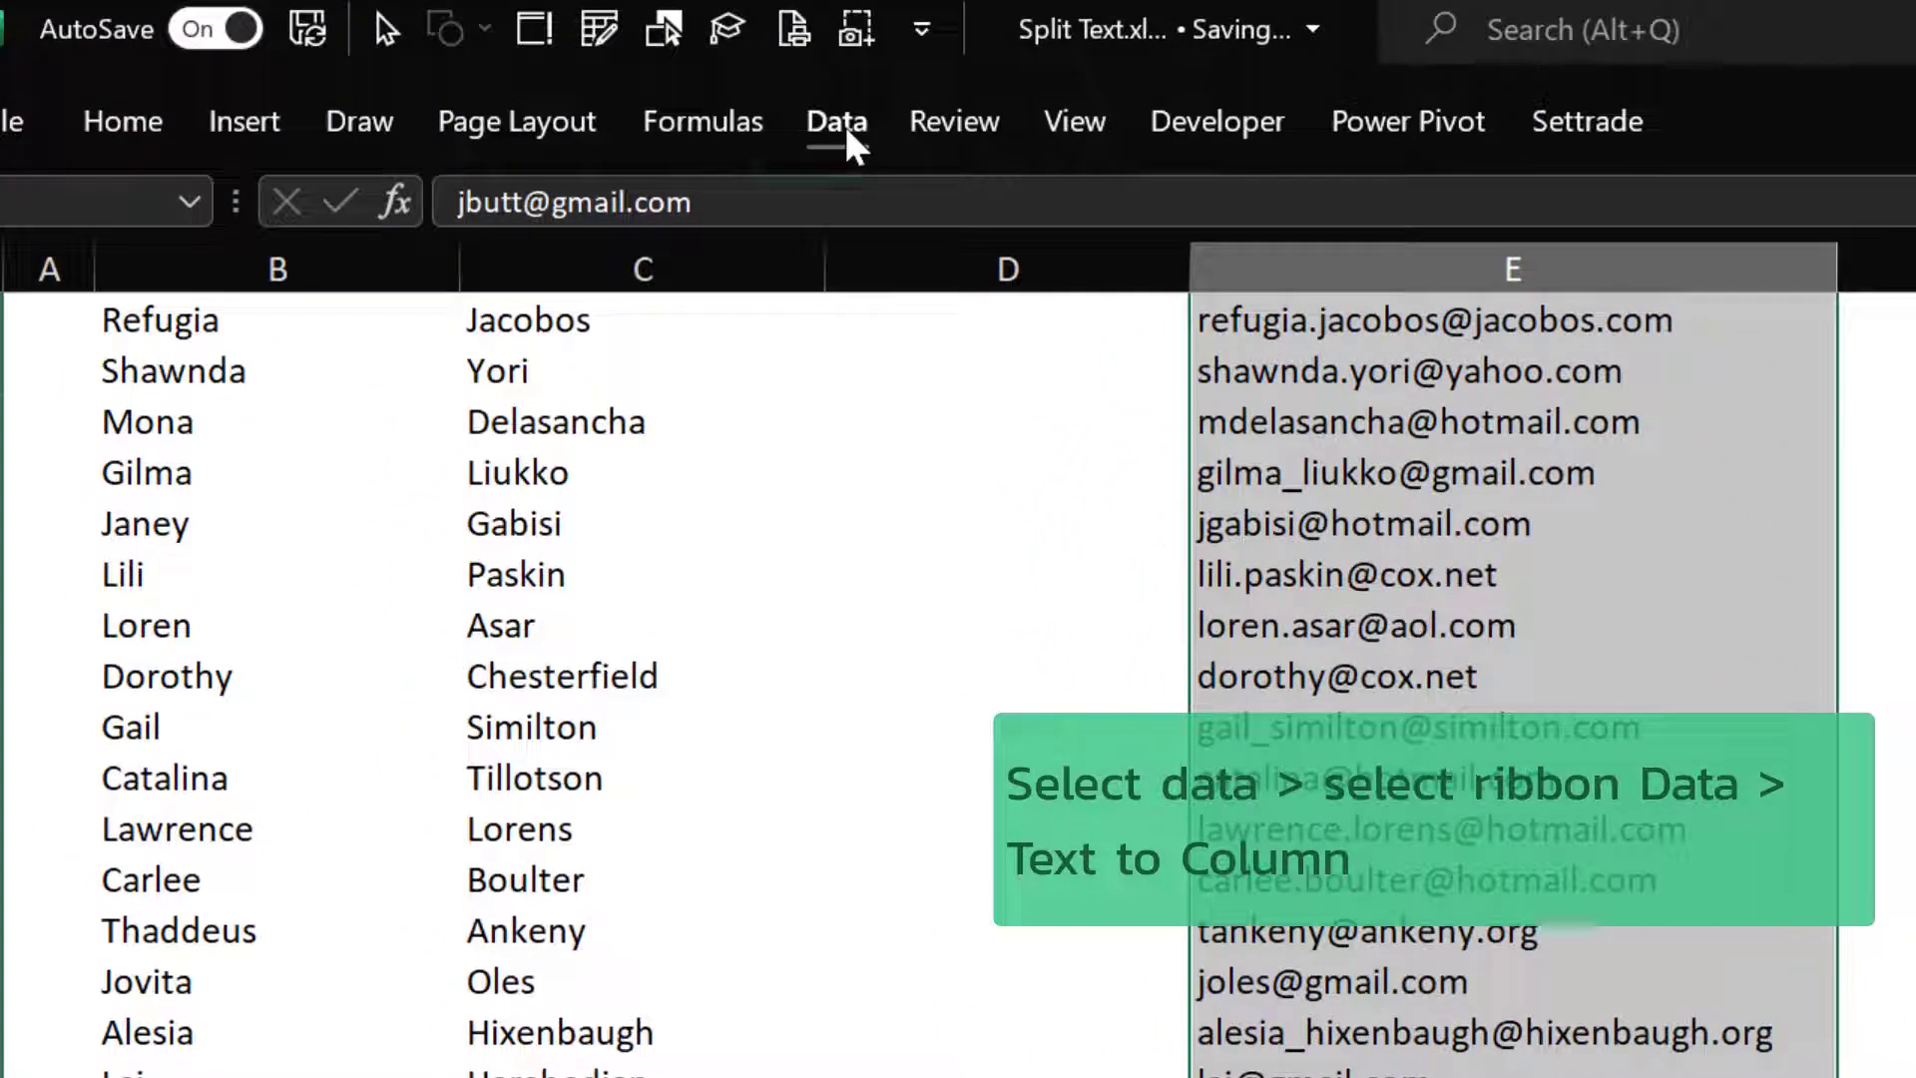
{"action": "left_click", "coordinate": [848, 140]}
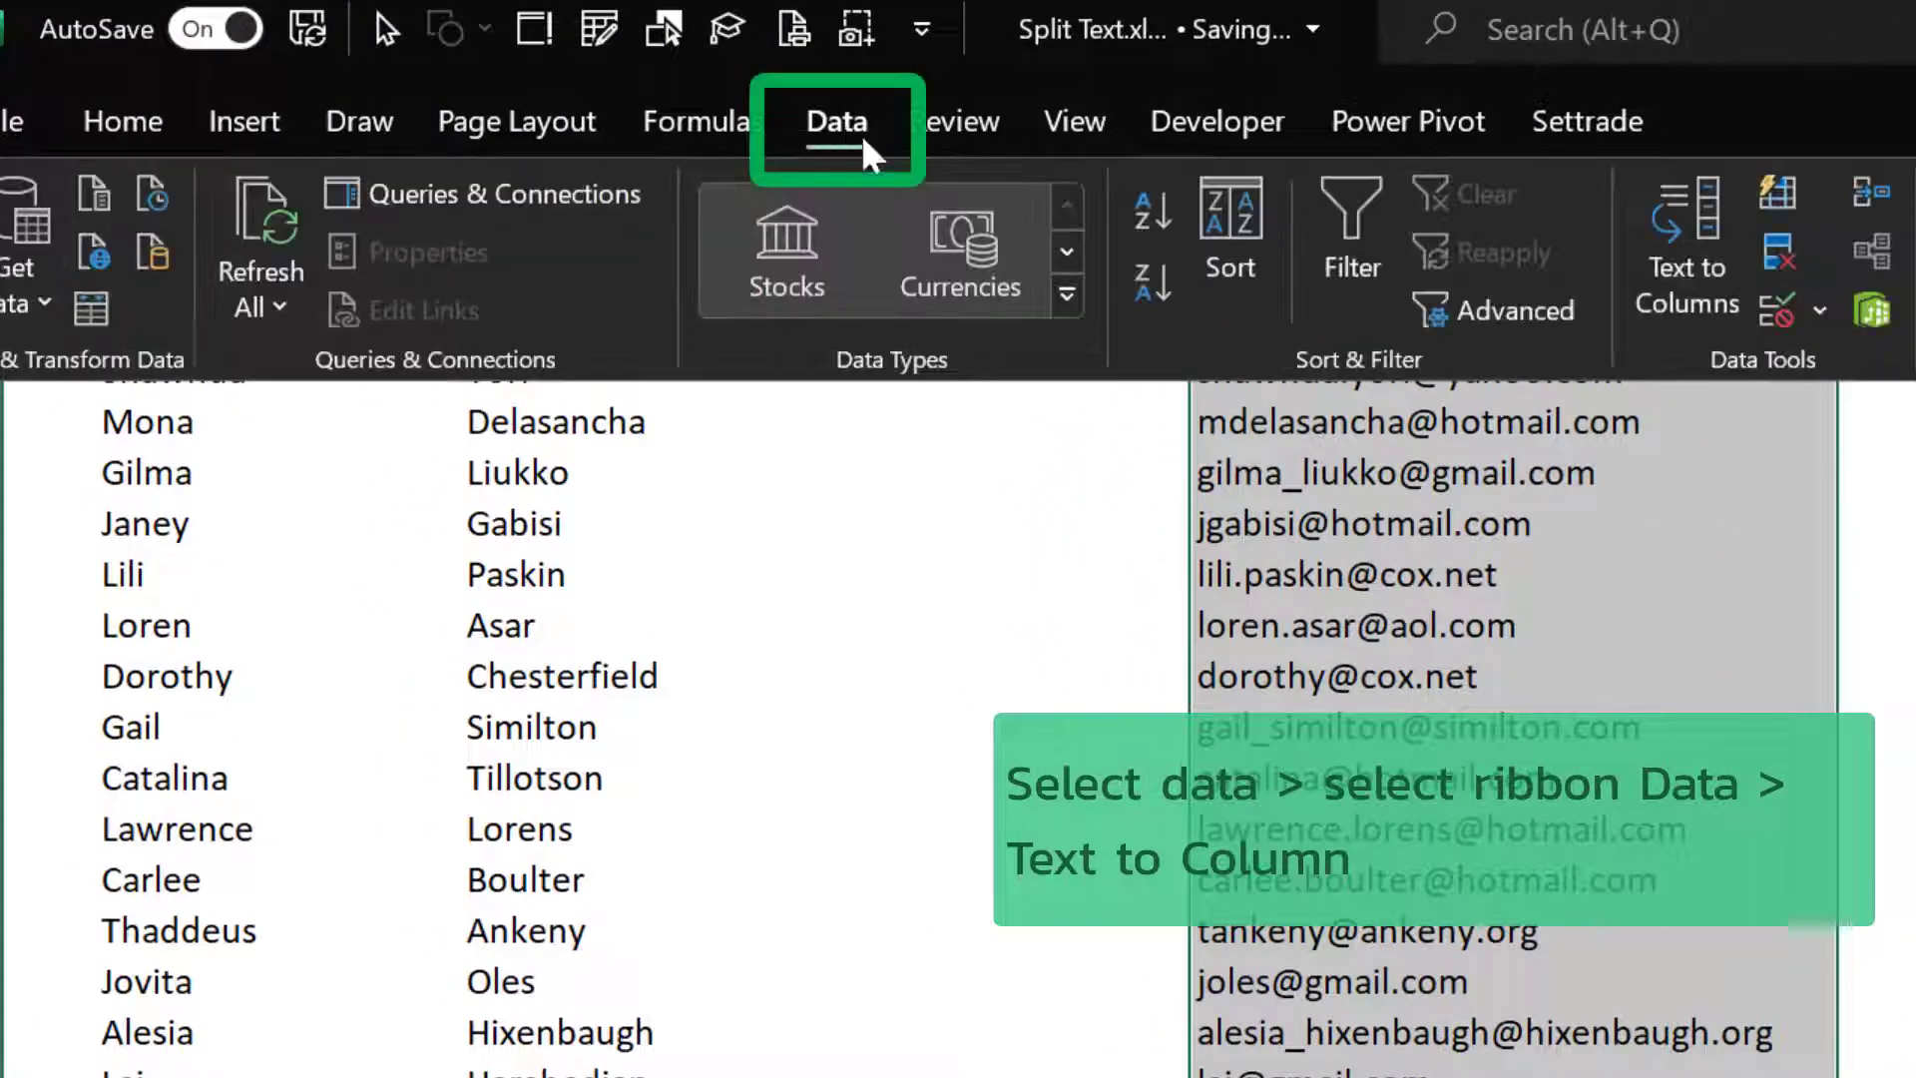
{"action": "left_click", "coordinate": [1694, 230]}
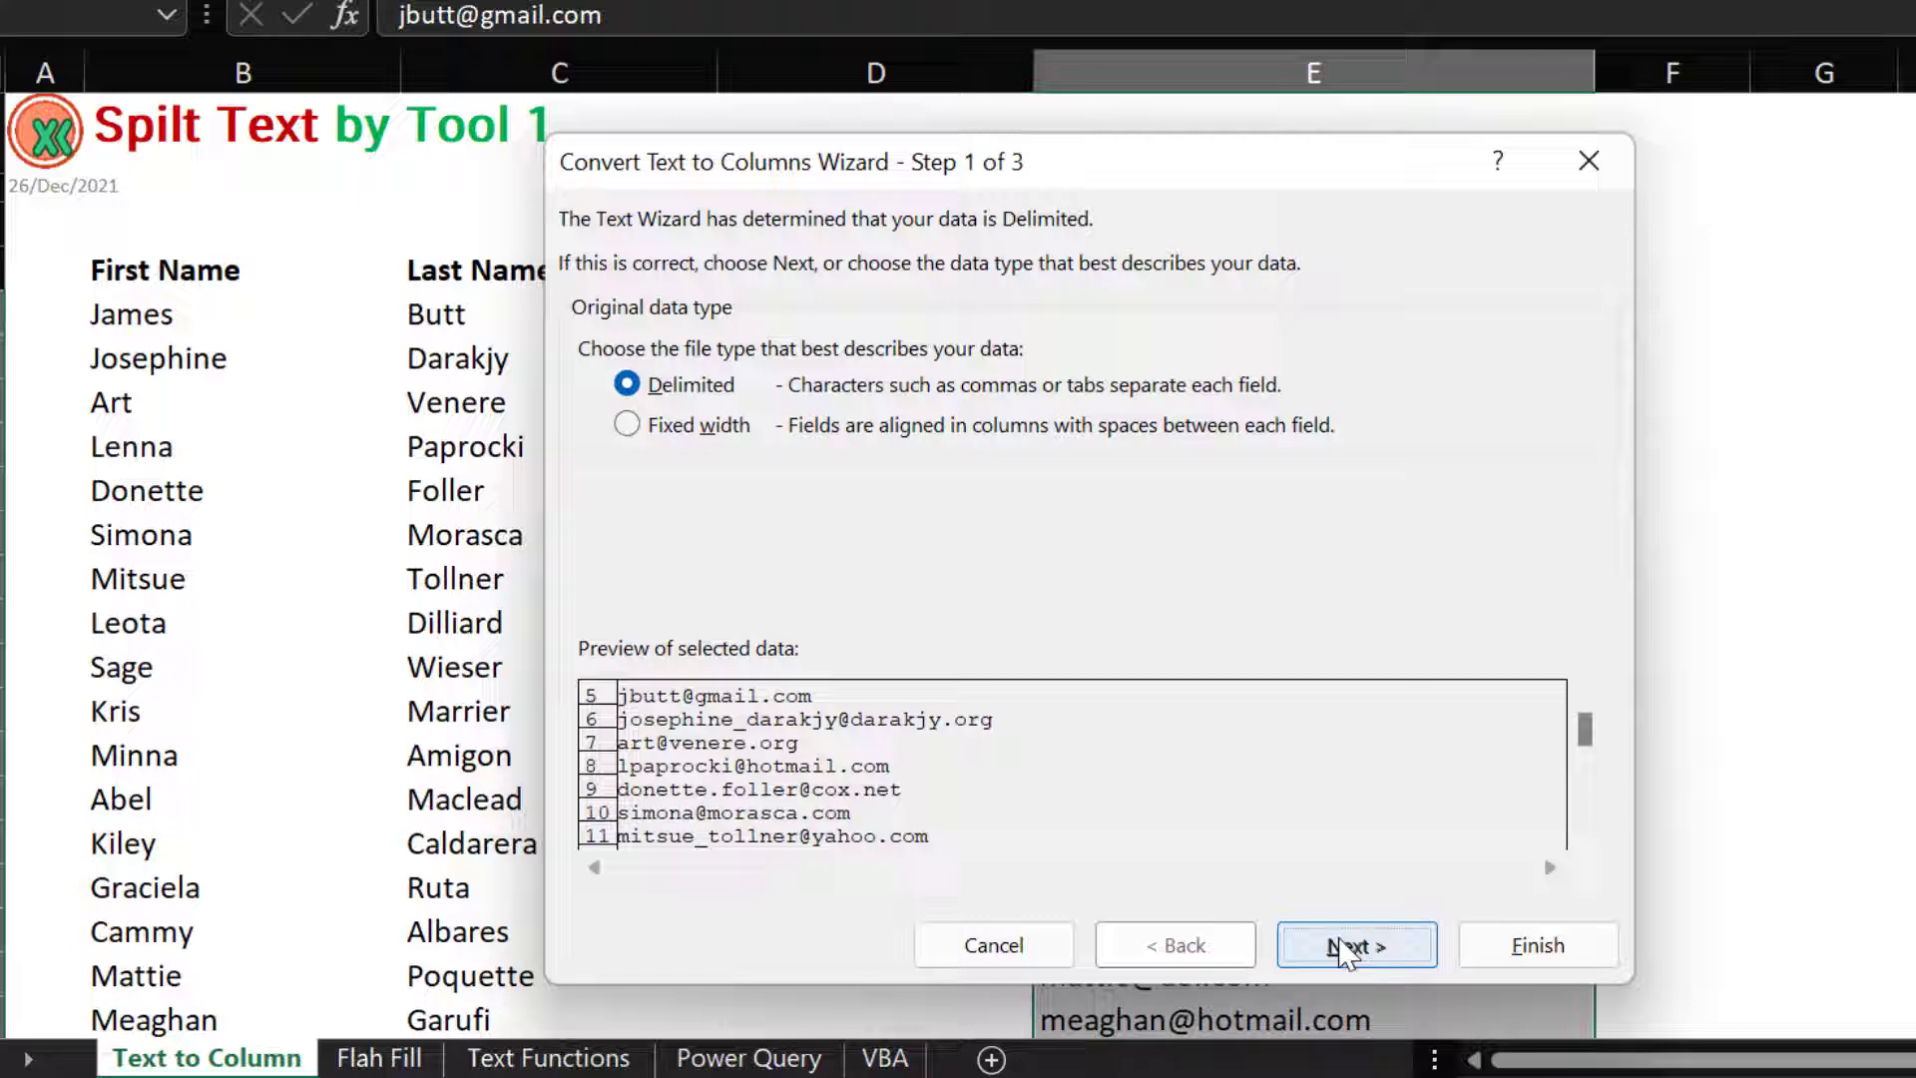
{"action": "left_click", "coordinate": [1394, 1020]}
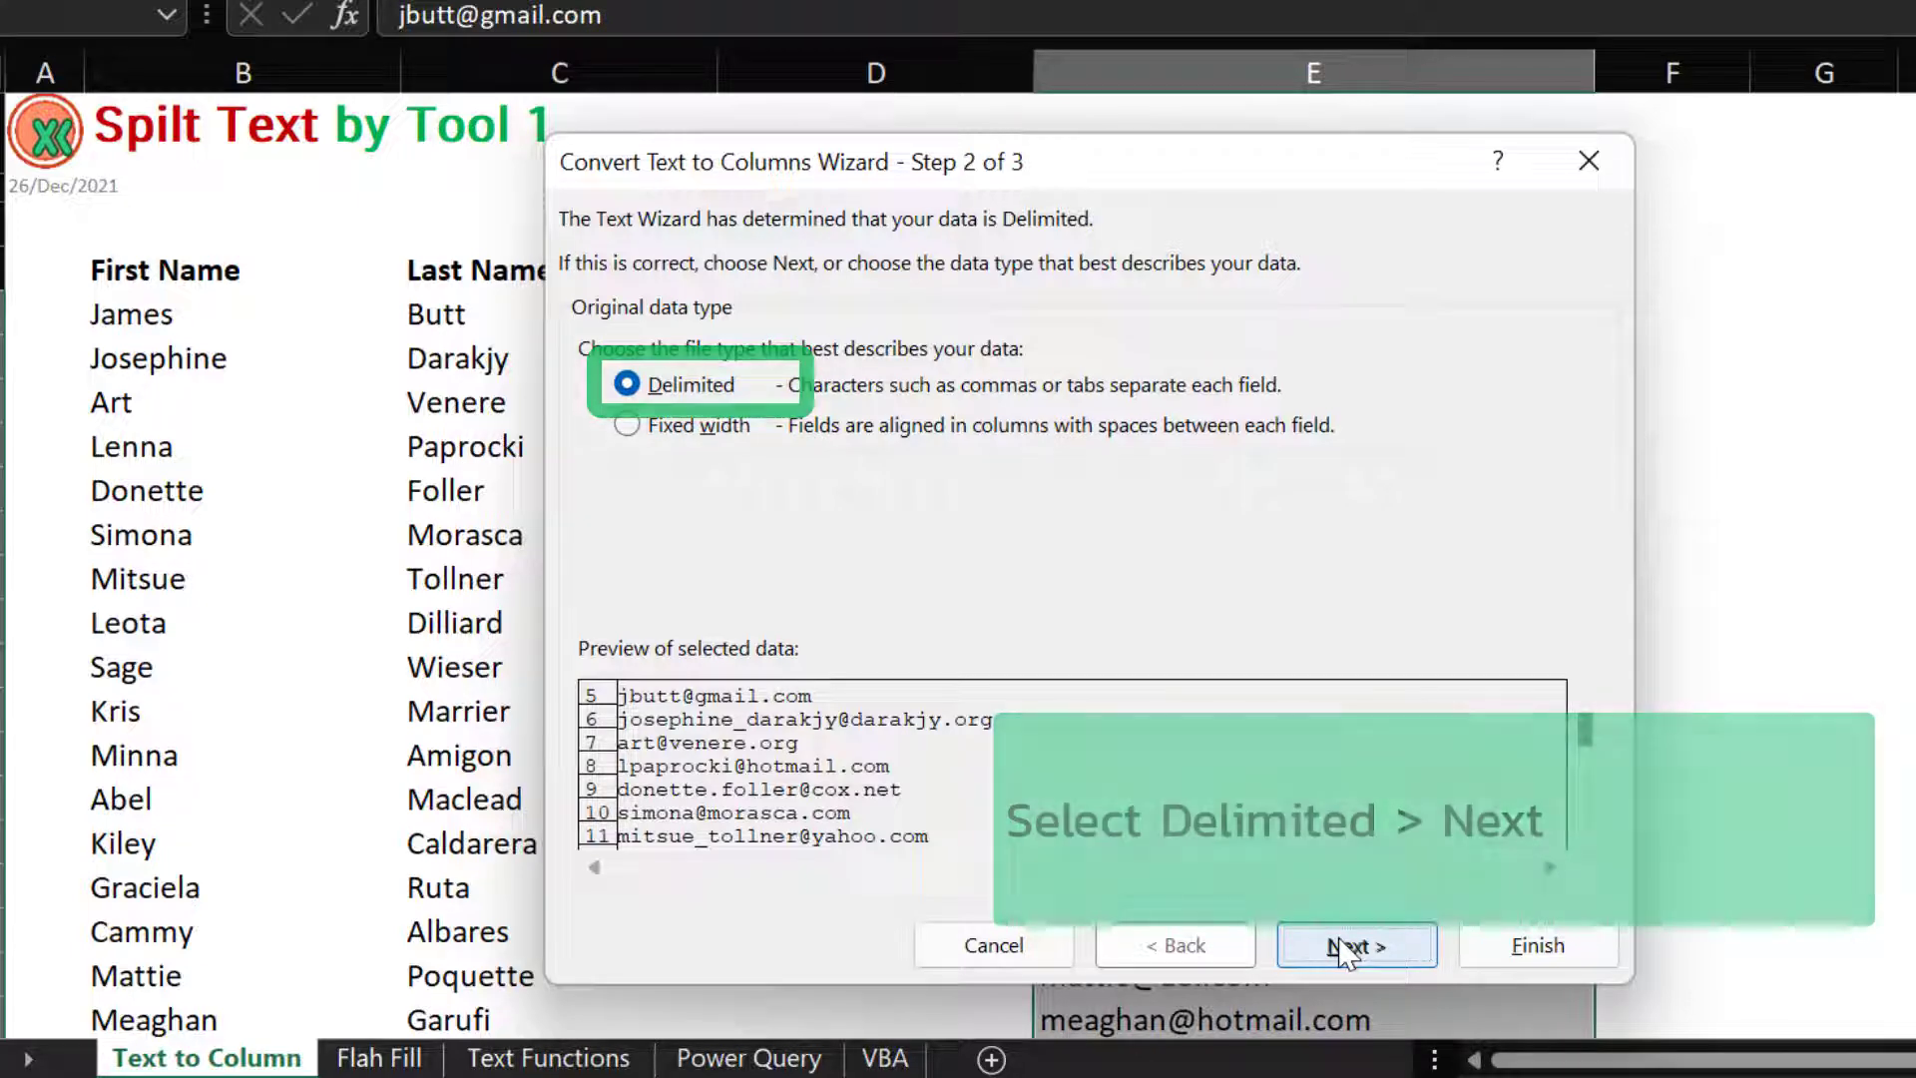
{"action": "left_click", "coordinate": [1349, 948]}
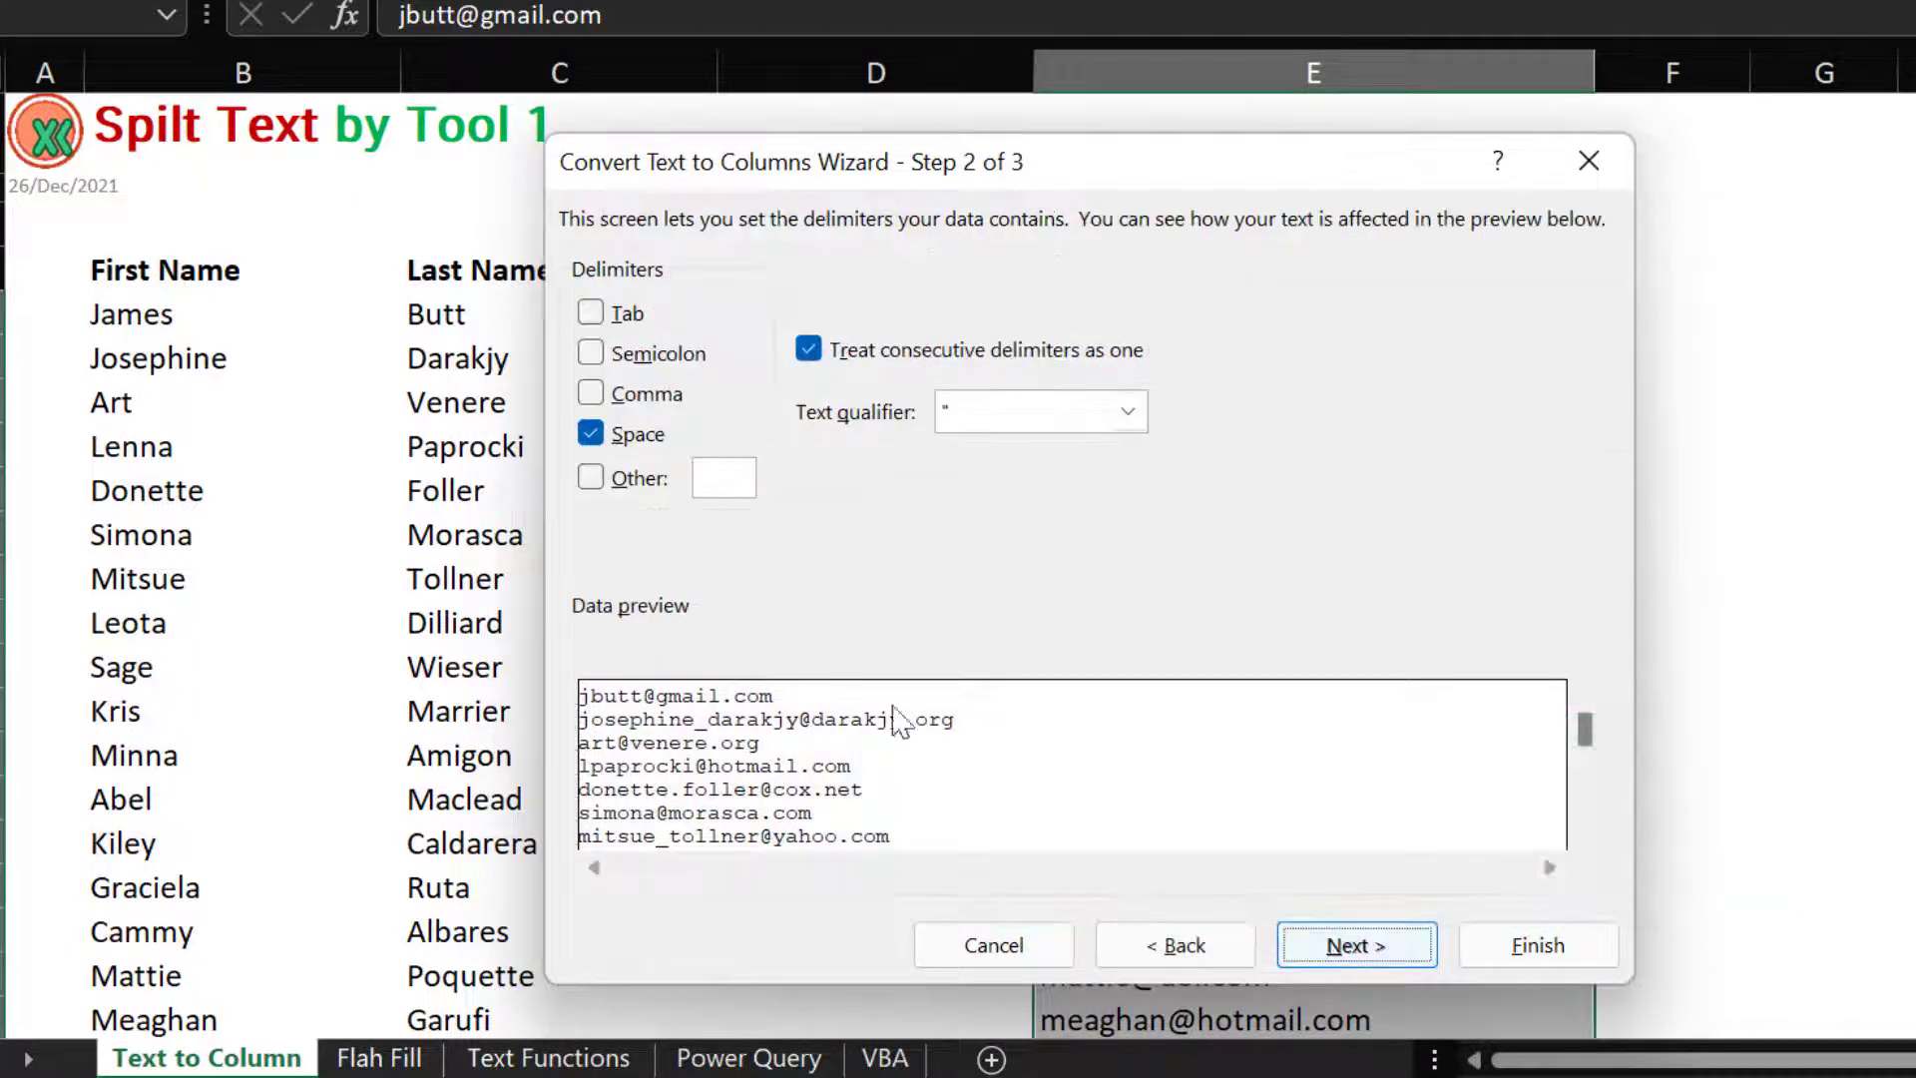
Split the email addresses at a custom "@" delimiter instead of Space, keeping the General format and the destination E5
{"action": "left_click", "coordinate": [638, 436]}
{"action": "left_click", "coordinate": [639, 478]}
{"action": "left_click", "coordinate": [738, 483]}
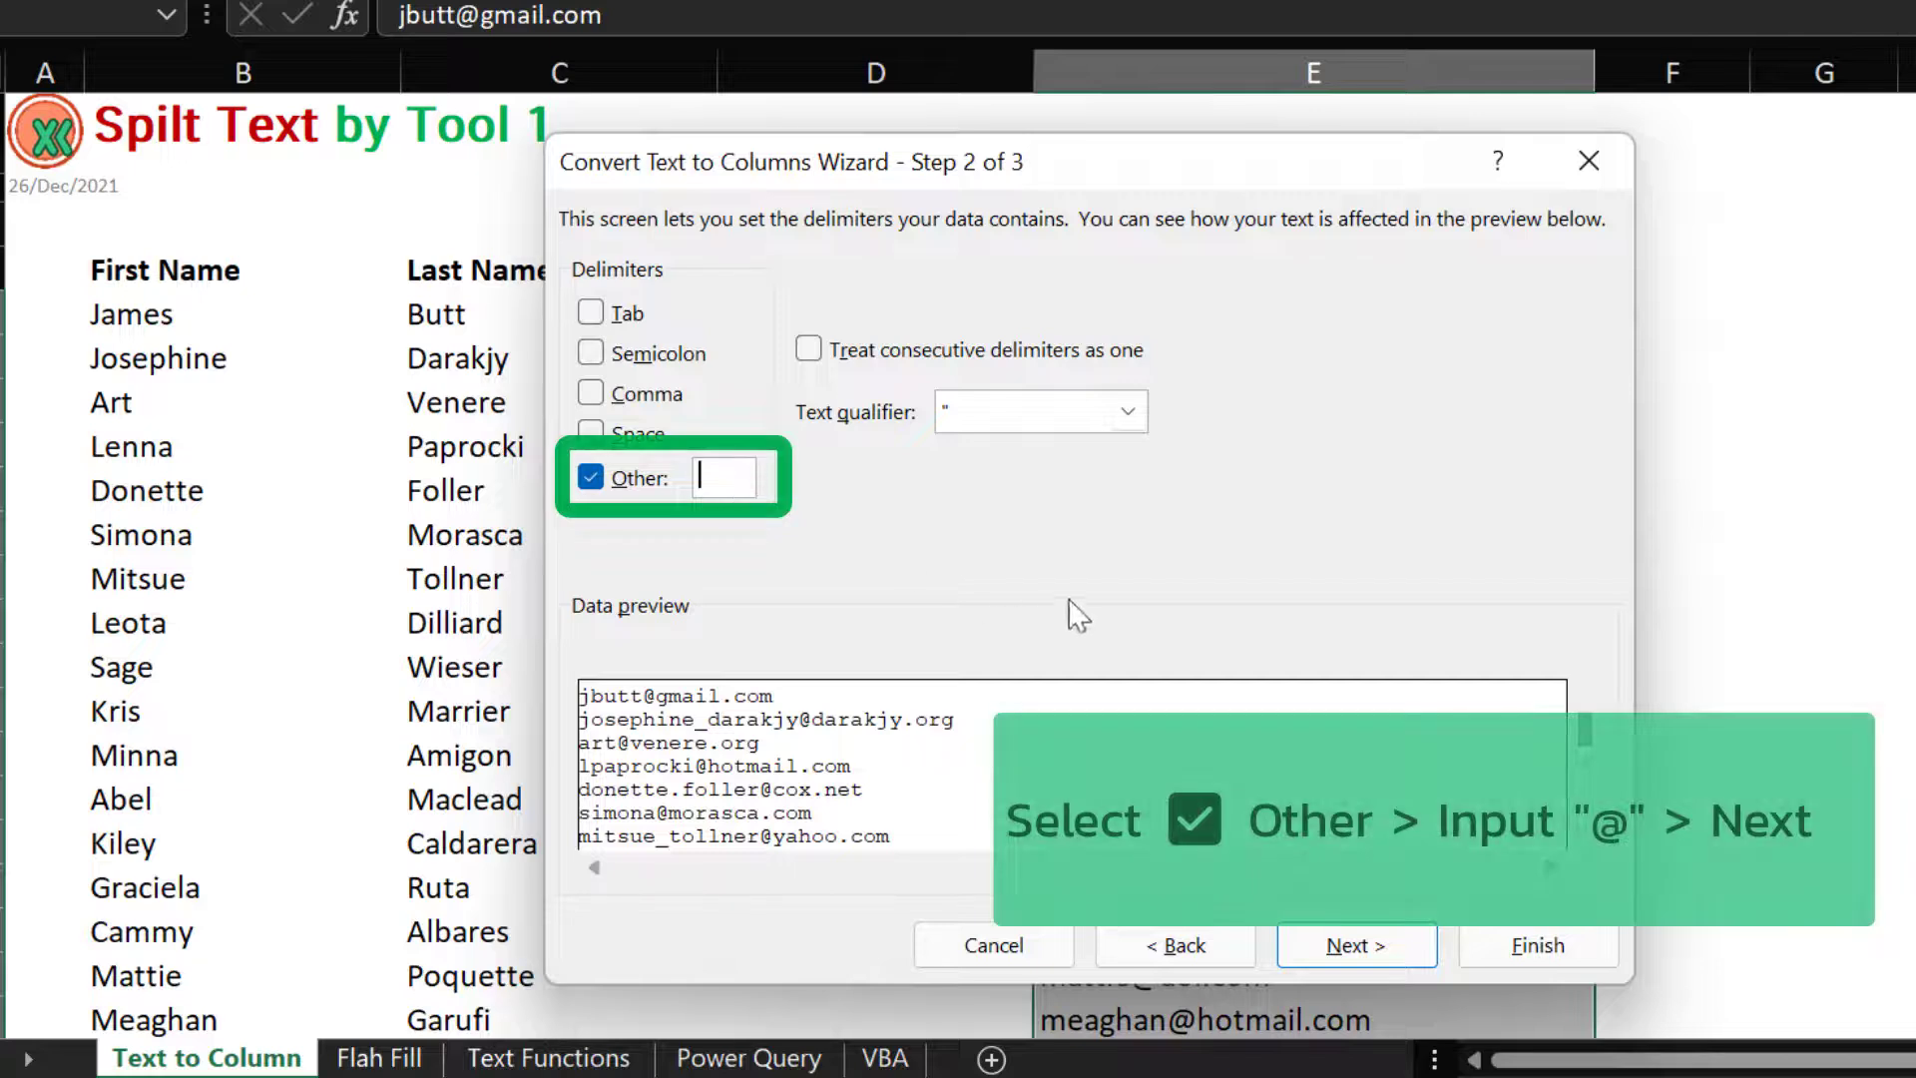
{"action": "type", "text": "@"}
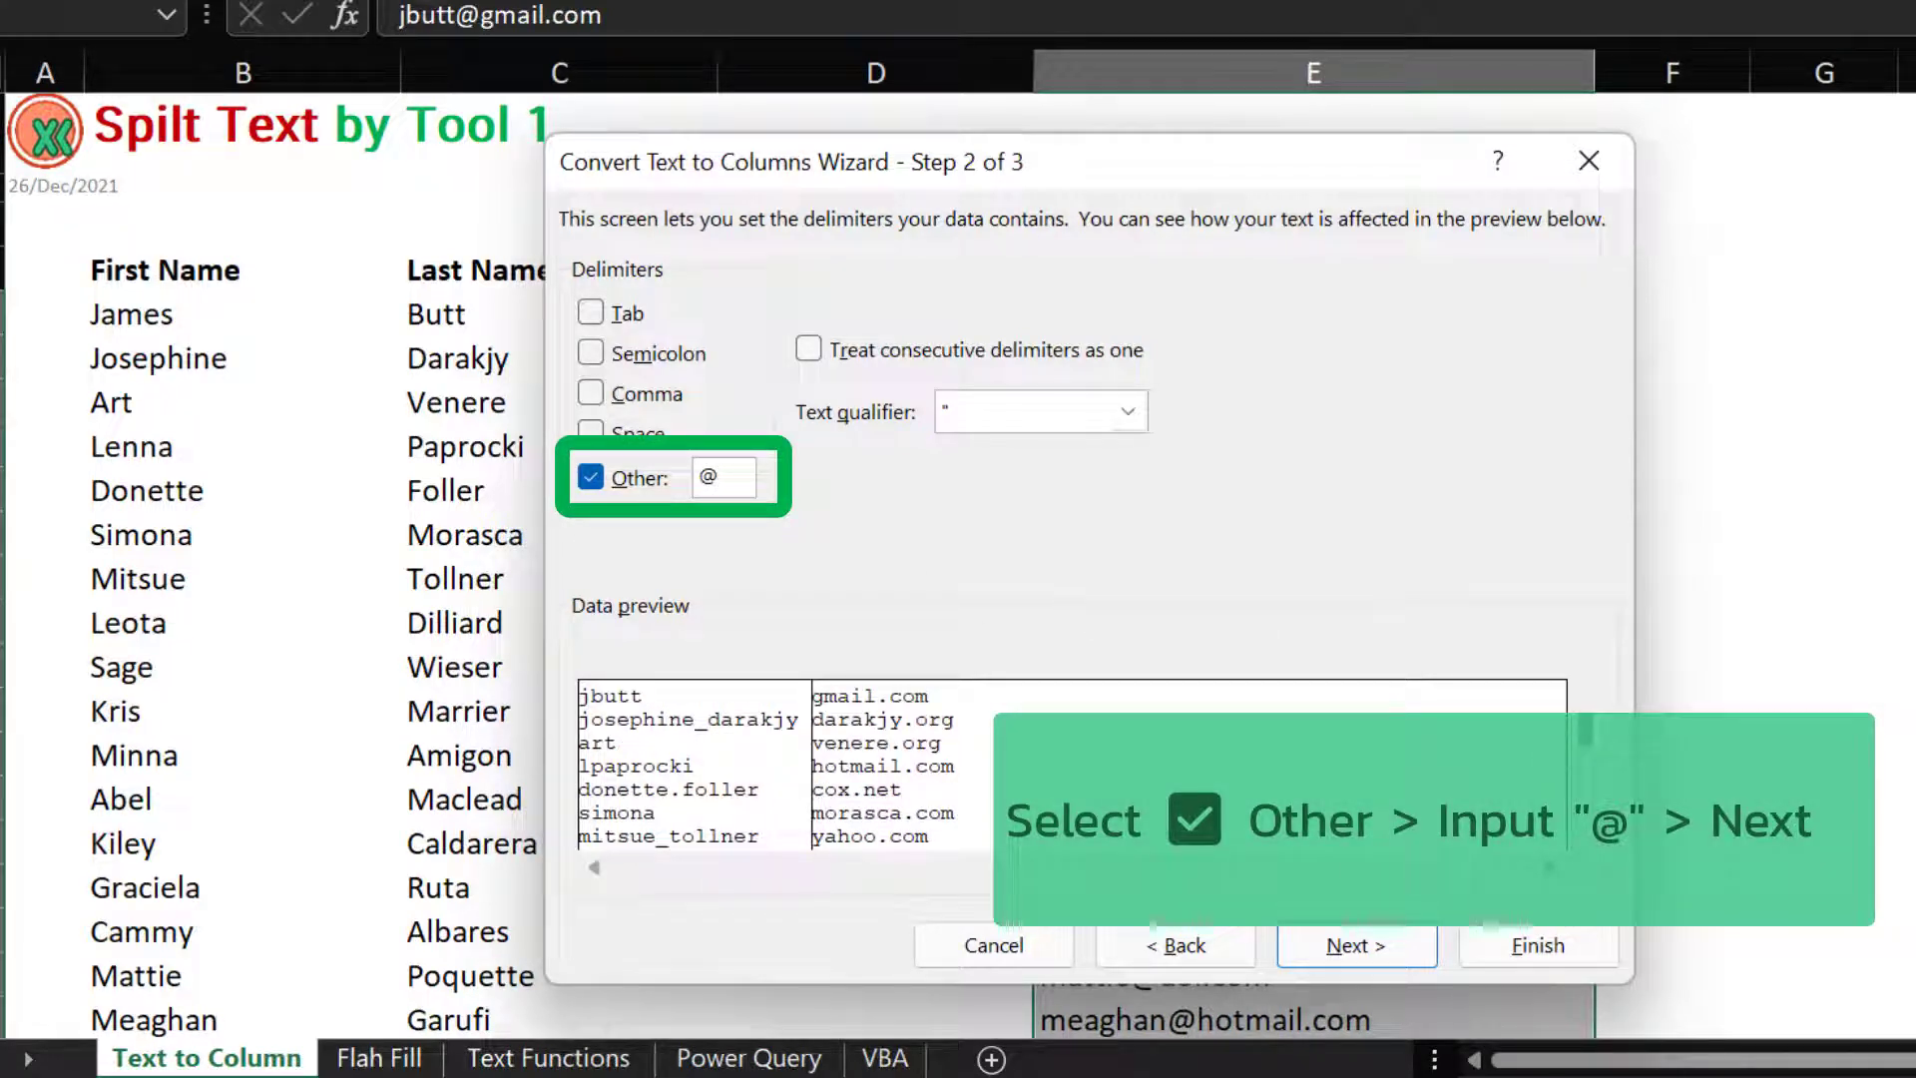
{"action": "left_click", "coordinate": [1354, 953]}
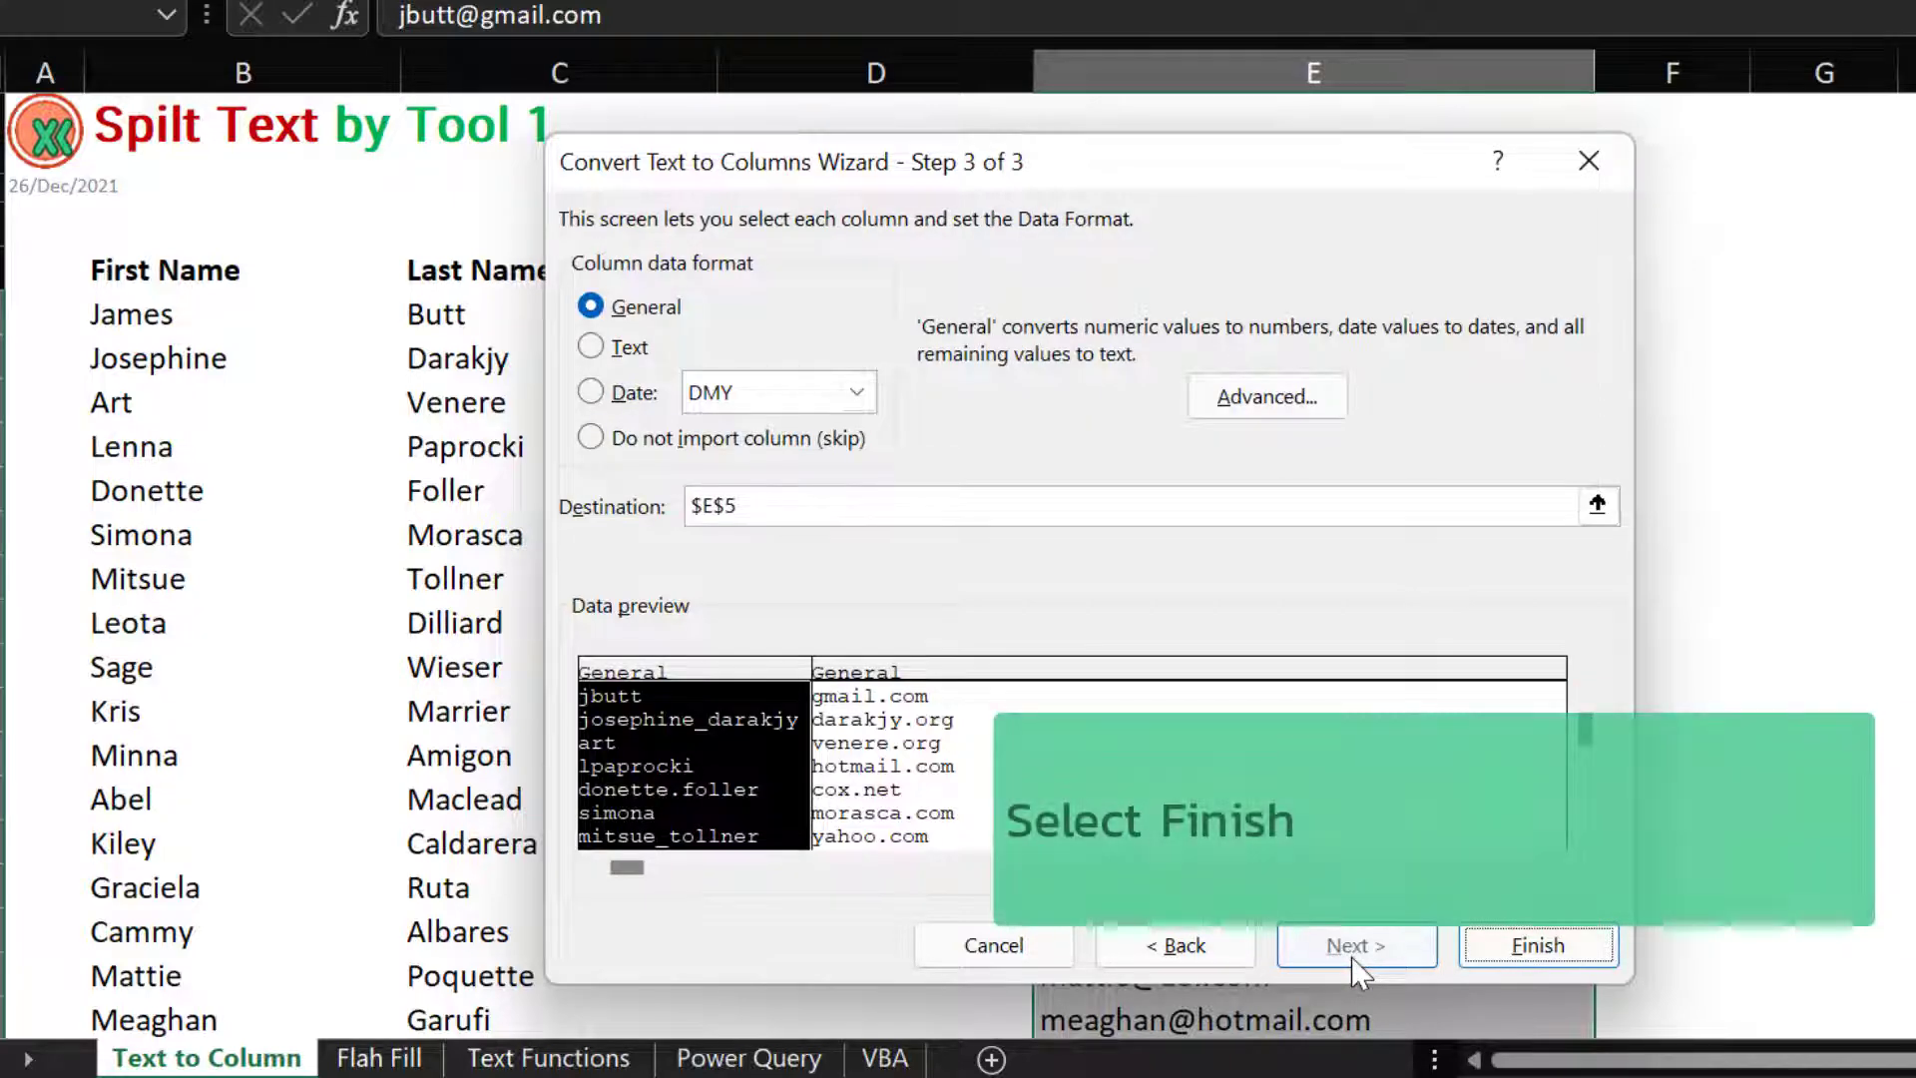
{"action": "left_click", "coordinate": [1607, 951]}
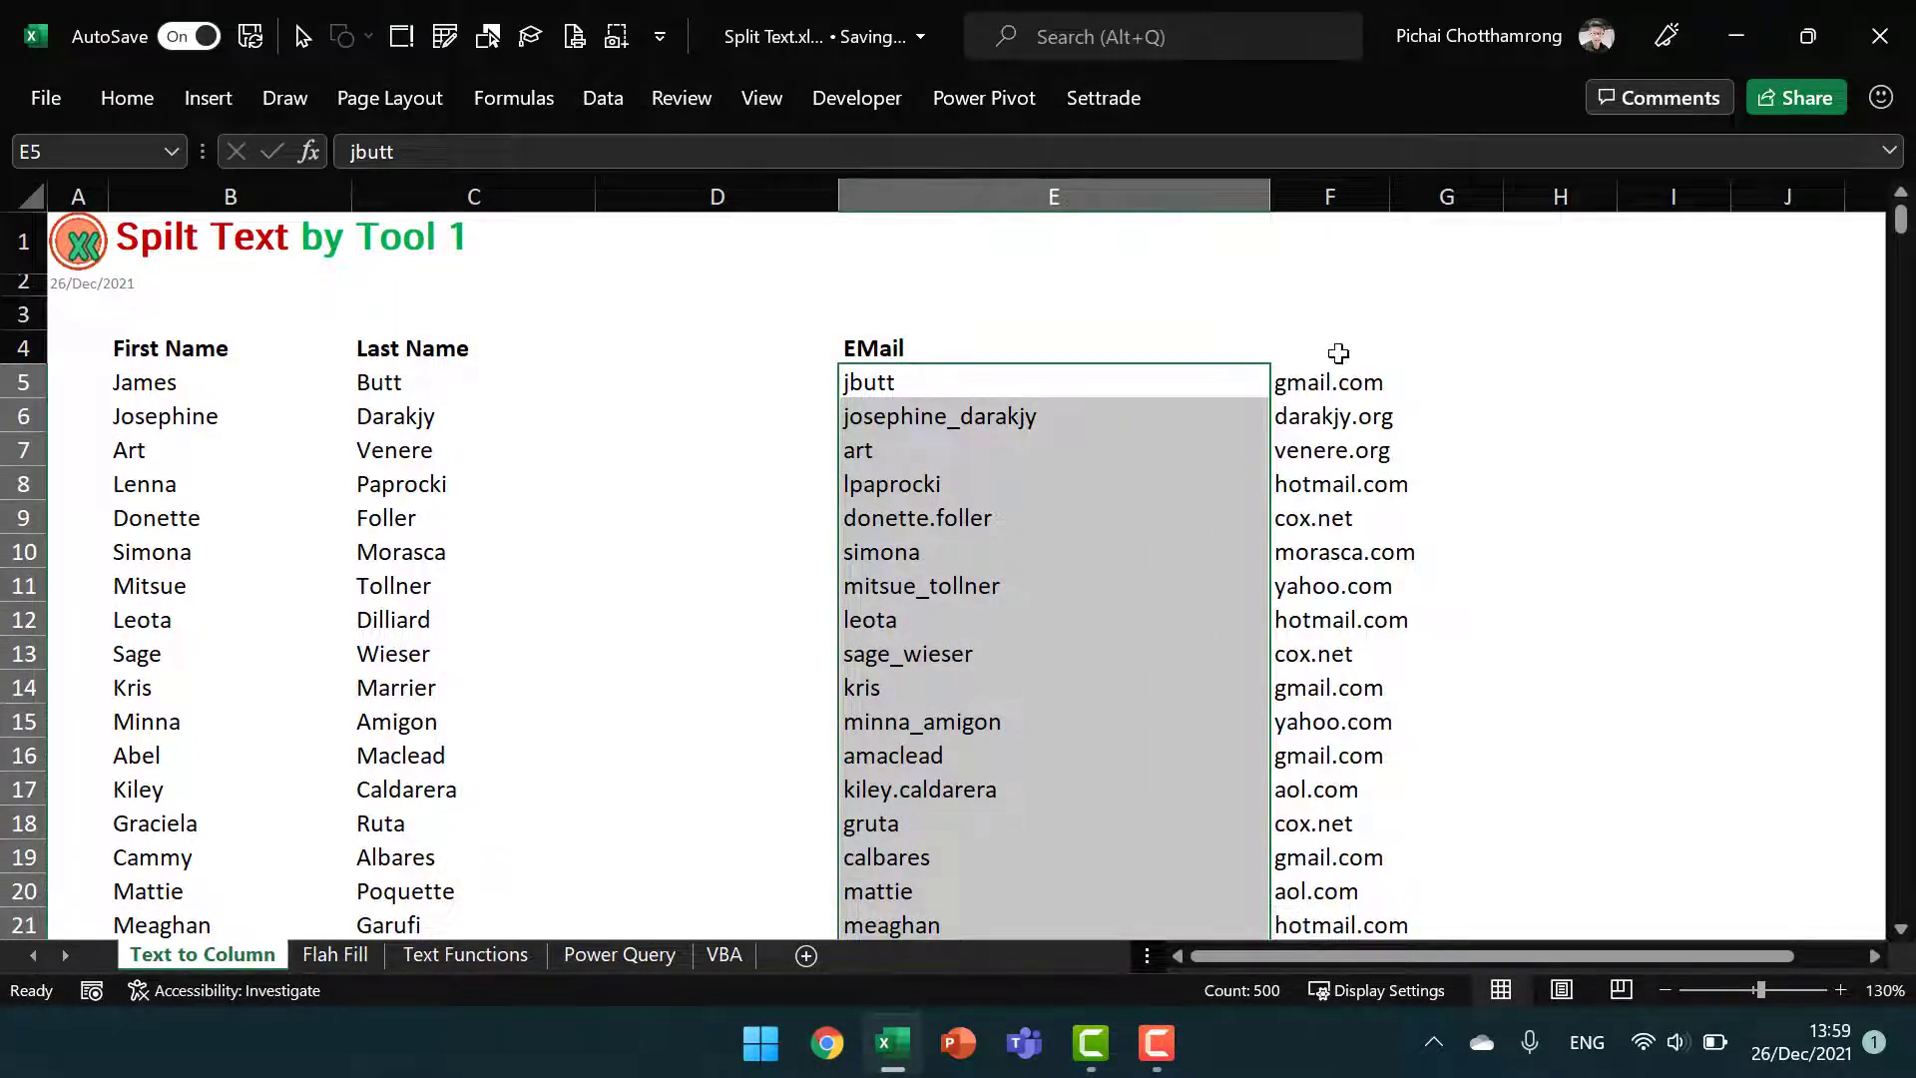
{"action": "left_click", "coordinate": [1338, 353]}
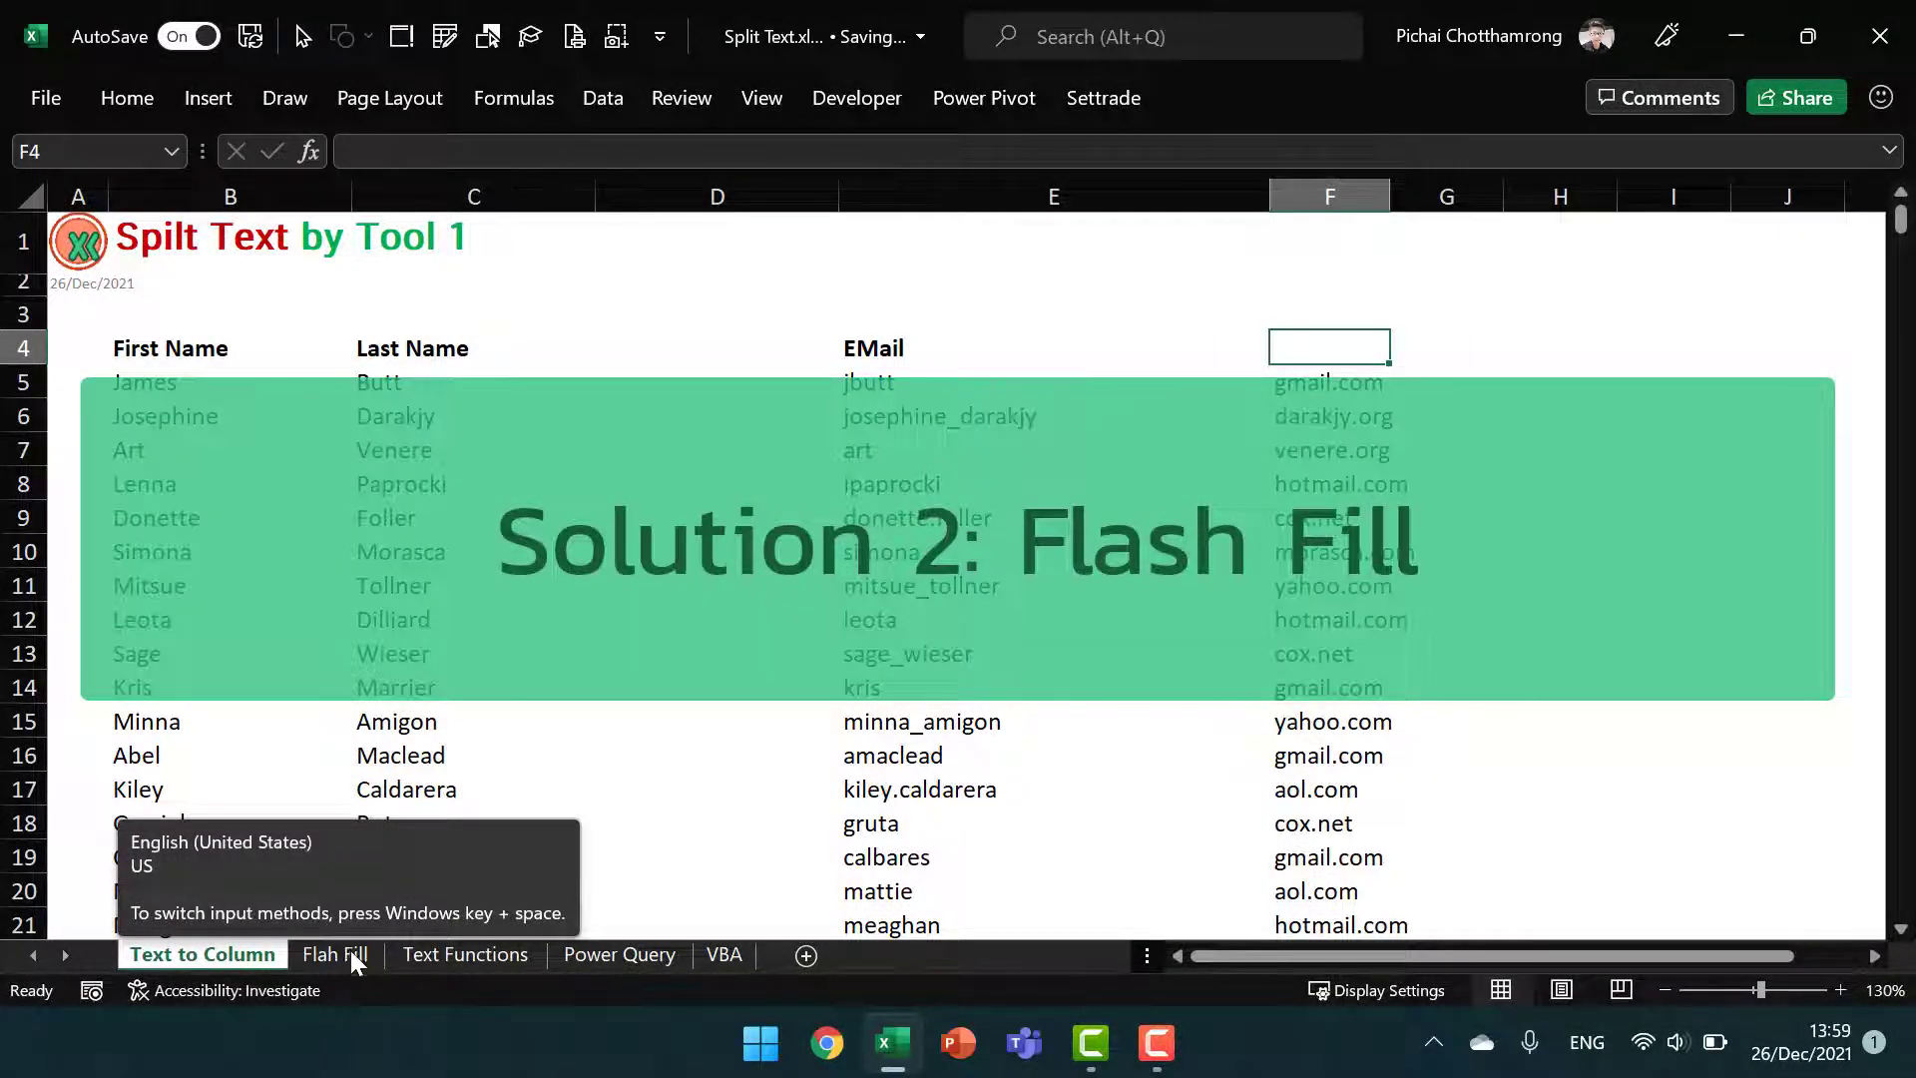
On the "Flah Fill" sheet, enter the header "First Name" in D4 and make it bold
{"action": "left_click", "coordinate": [351, 950]}
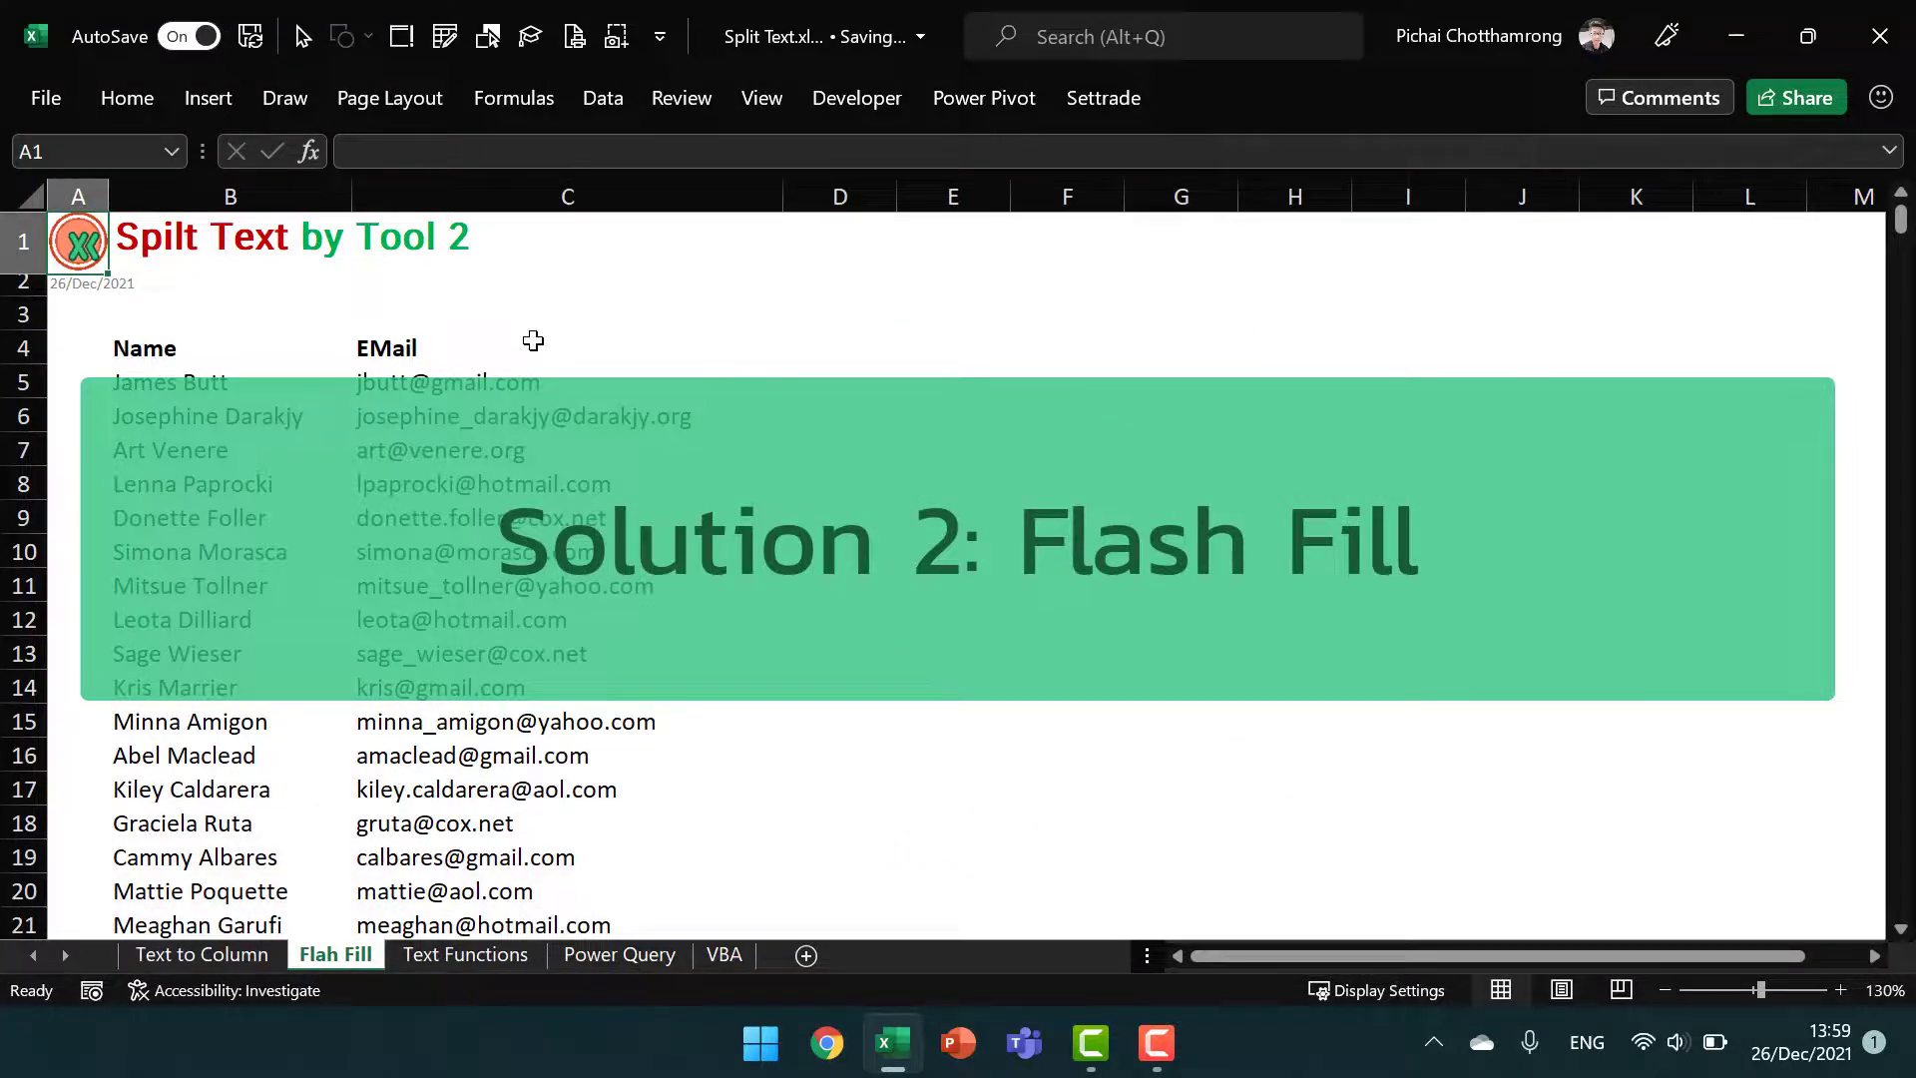
{"action": "double_click", "coordinate": [806, 349]}
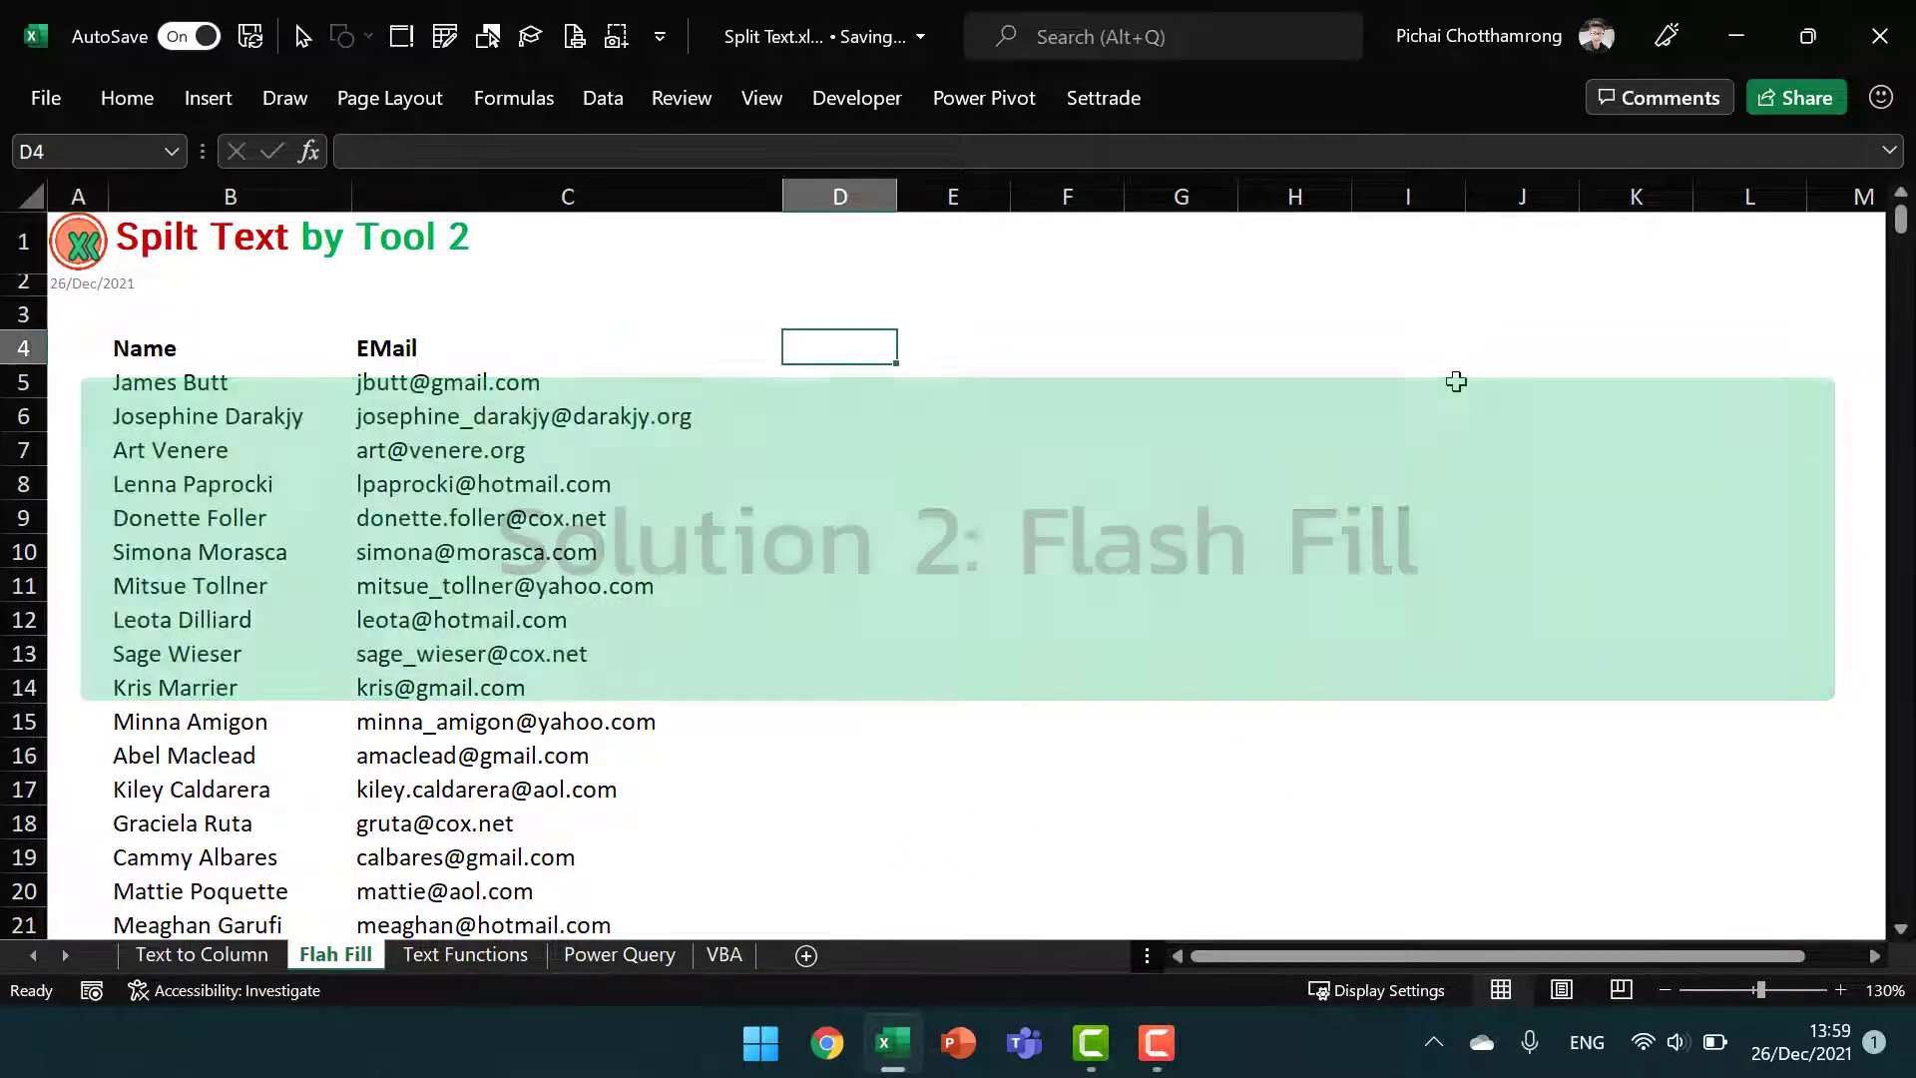
{"action": "type", "text": "First"}
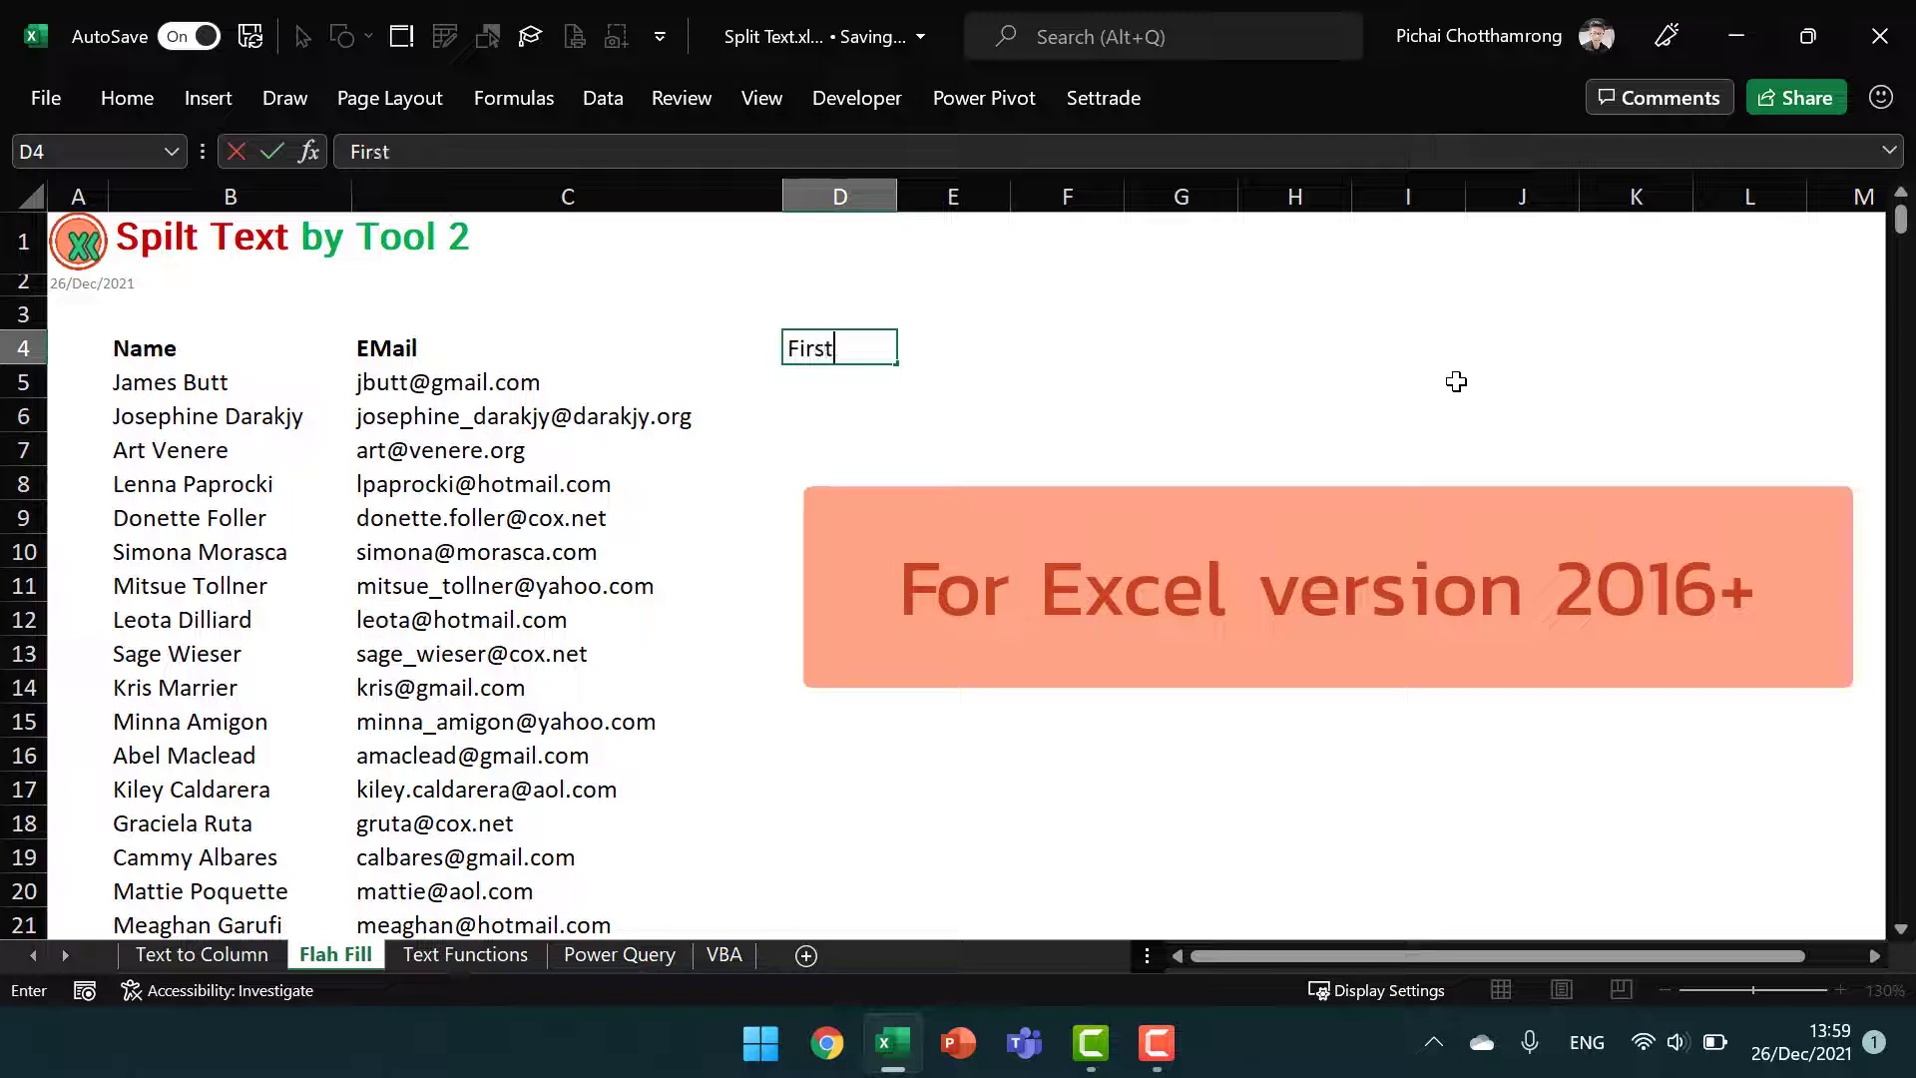
{"action": "type", "text": " N"}
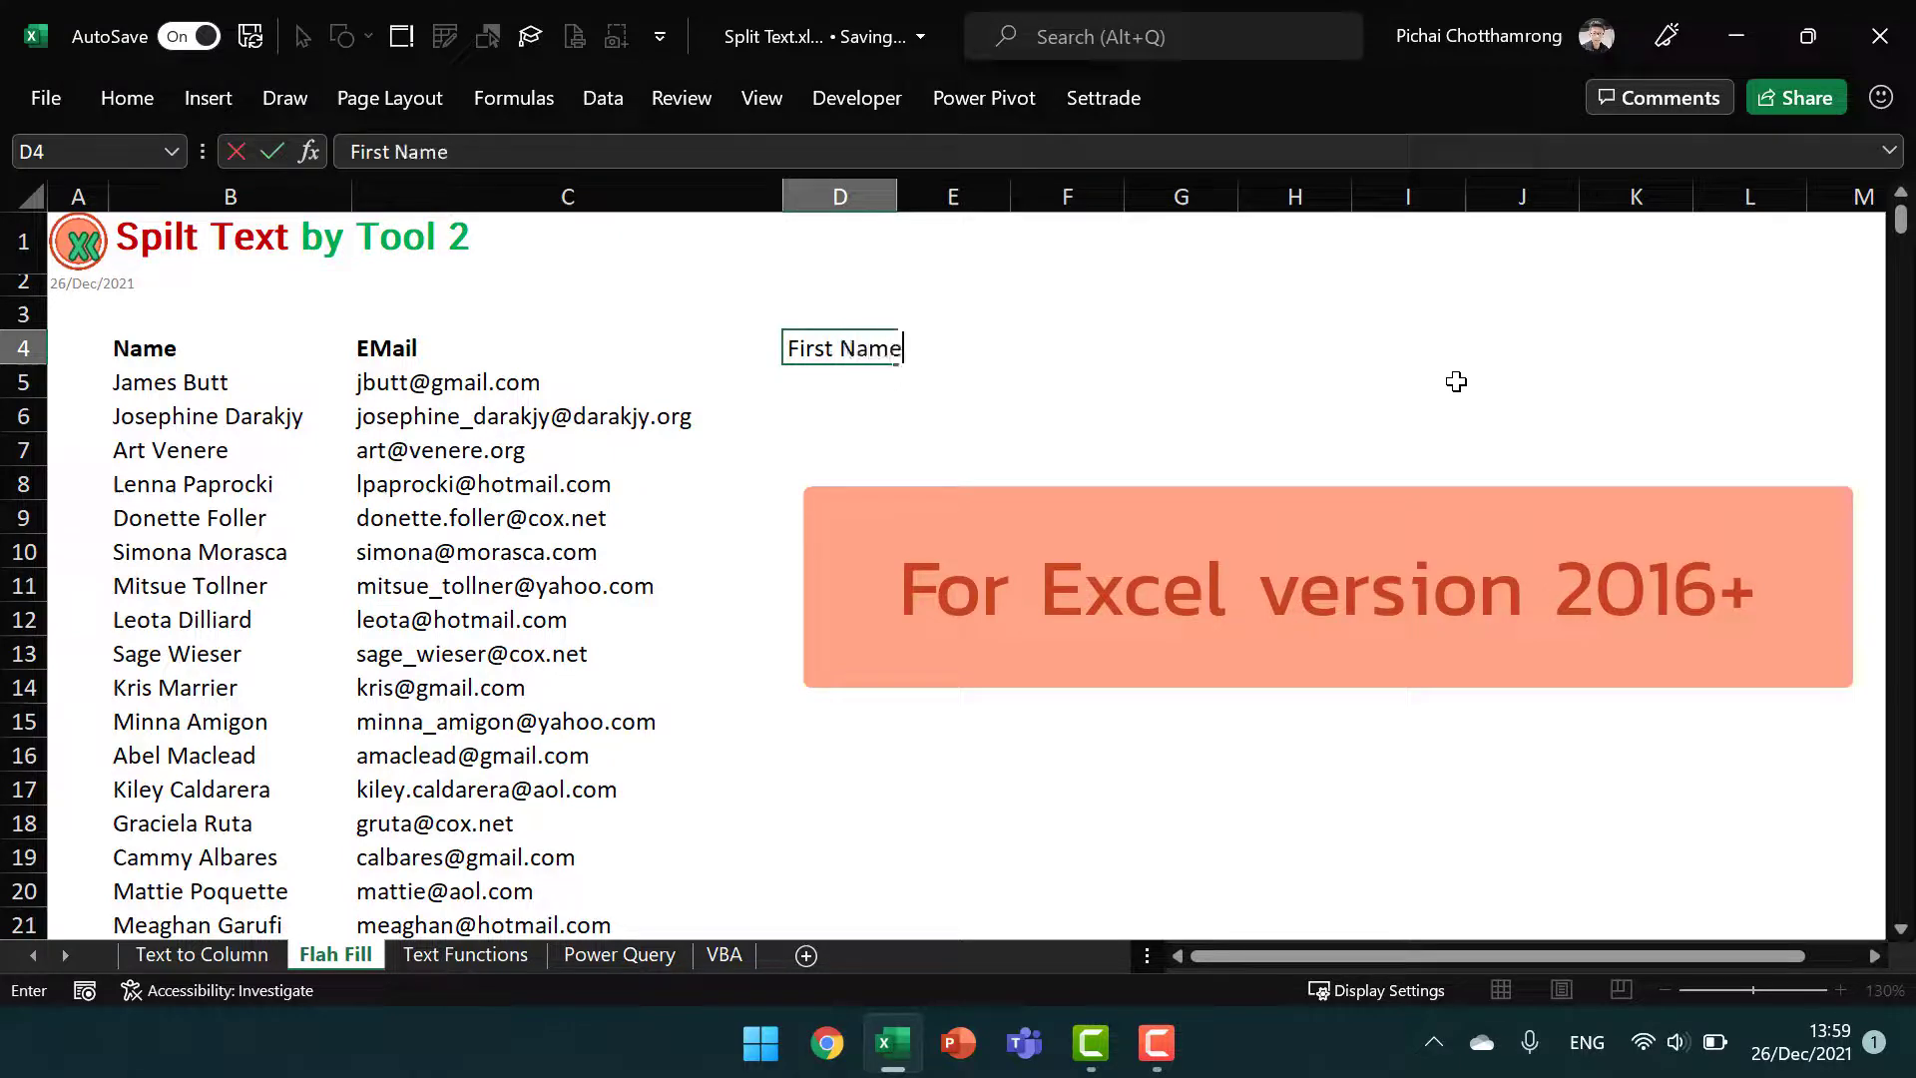
{"action": "type", "text": "ame"}
{"action": "key", "text": "Tab"}
{"action": "key", "text": "Left"}
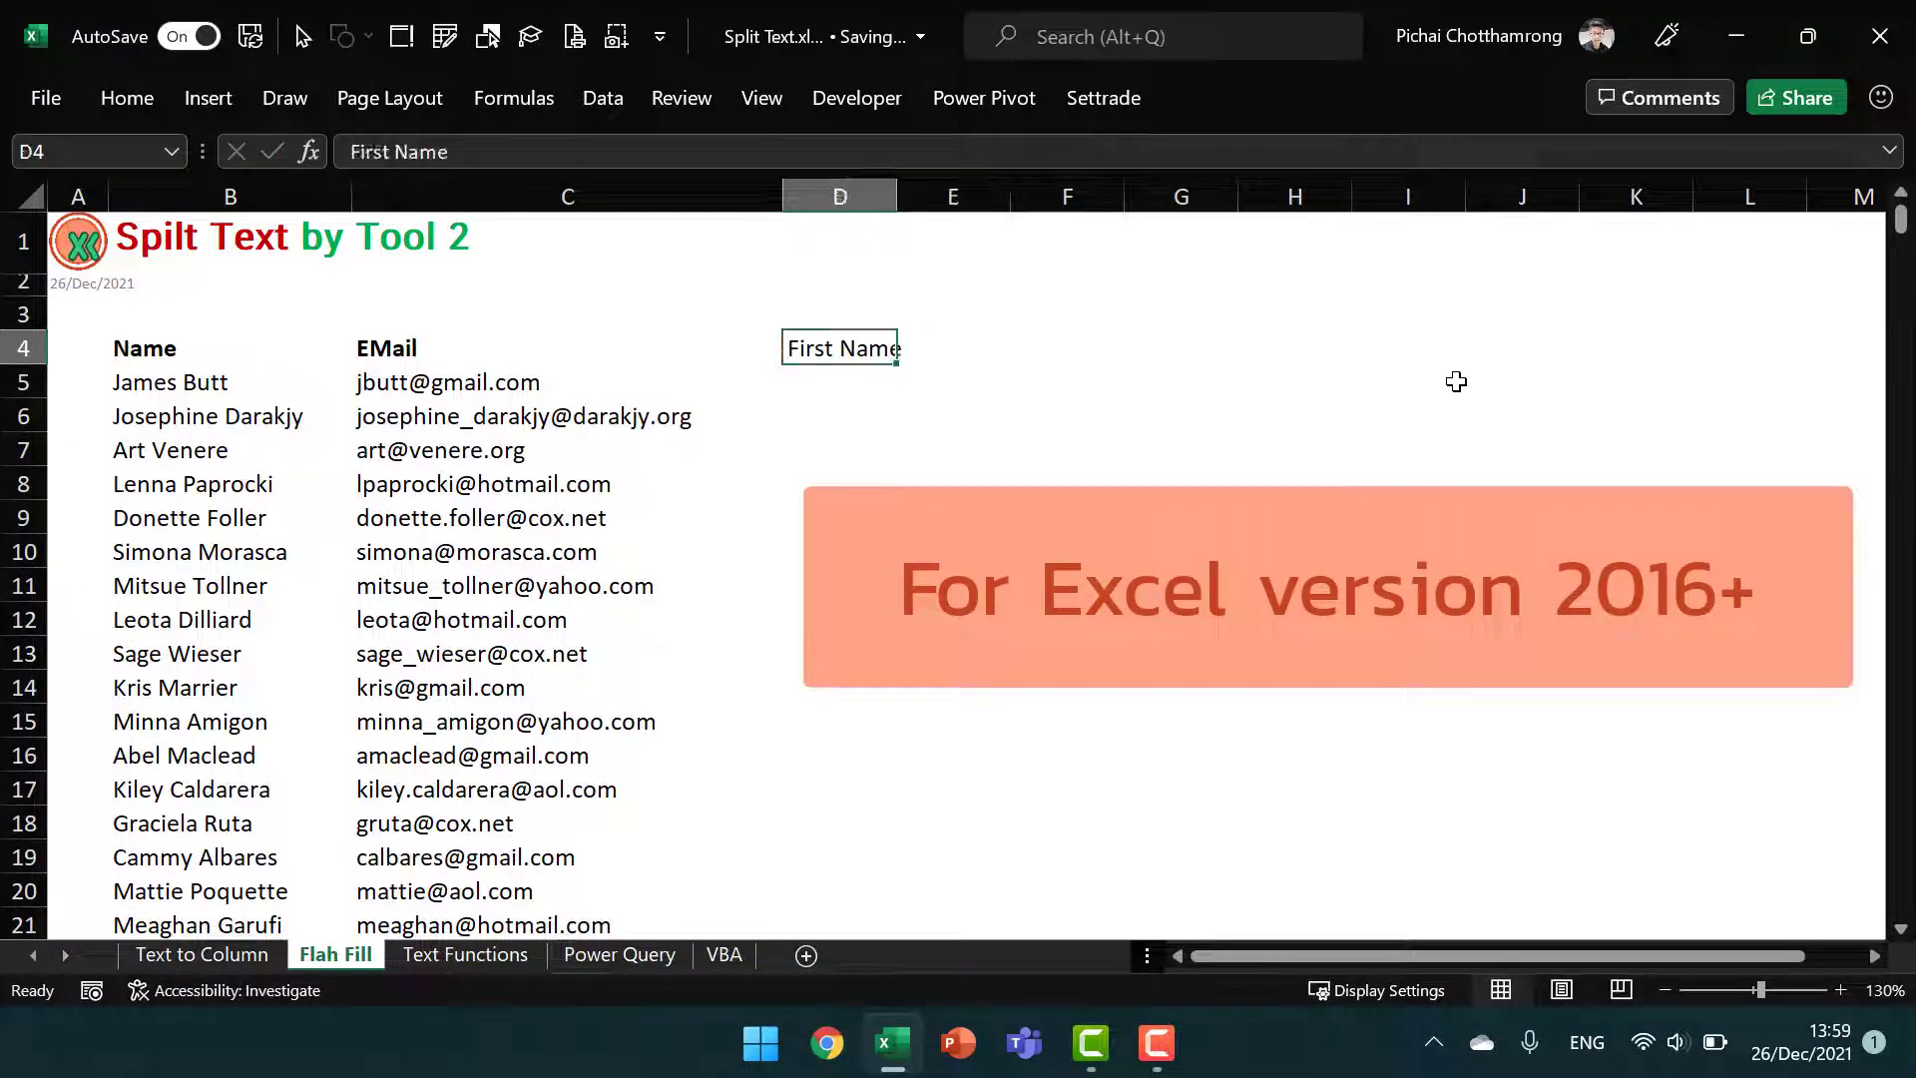
{"action": "key", "text": "ctrl+b"}
{"action": "key", "text": "Down"}
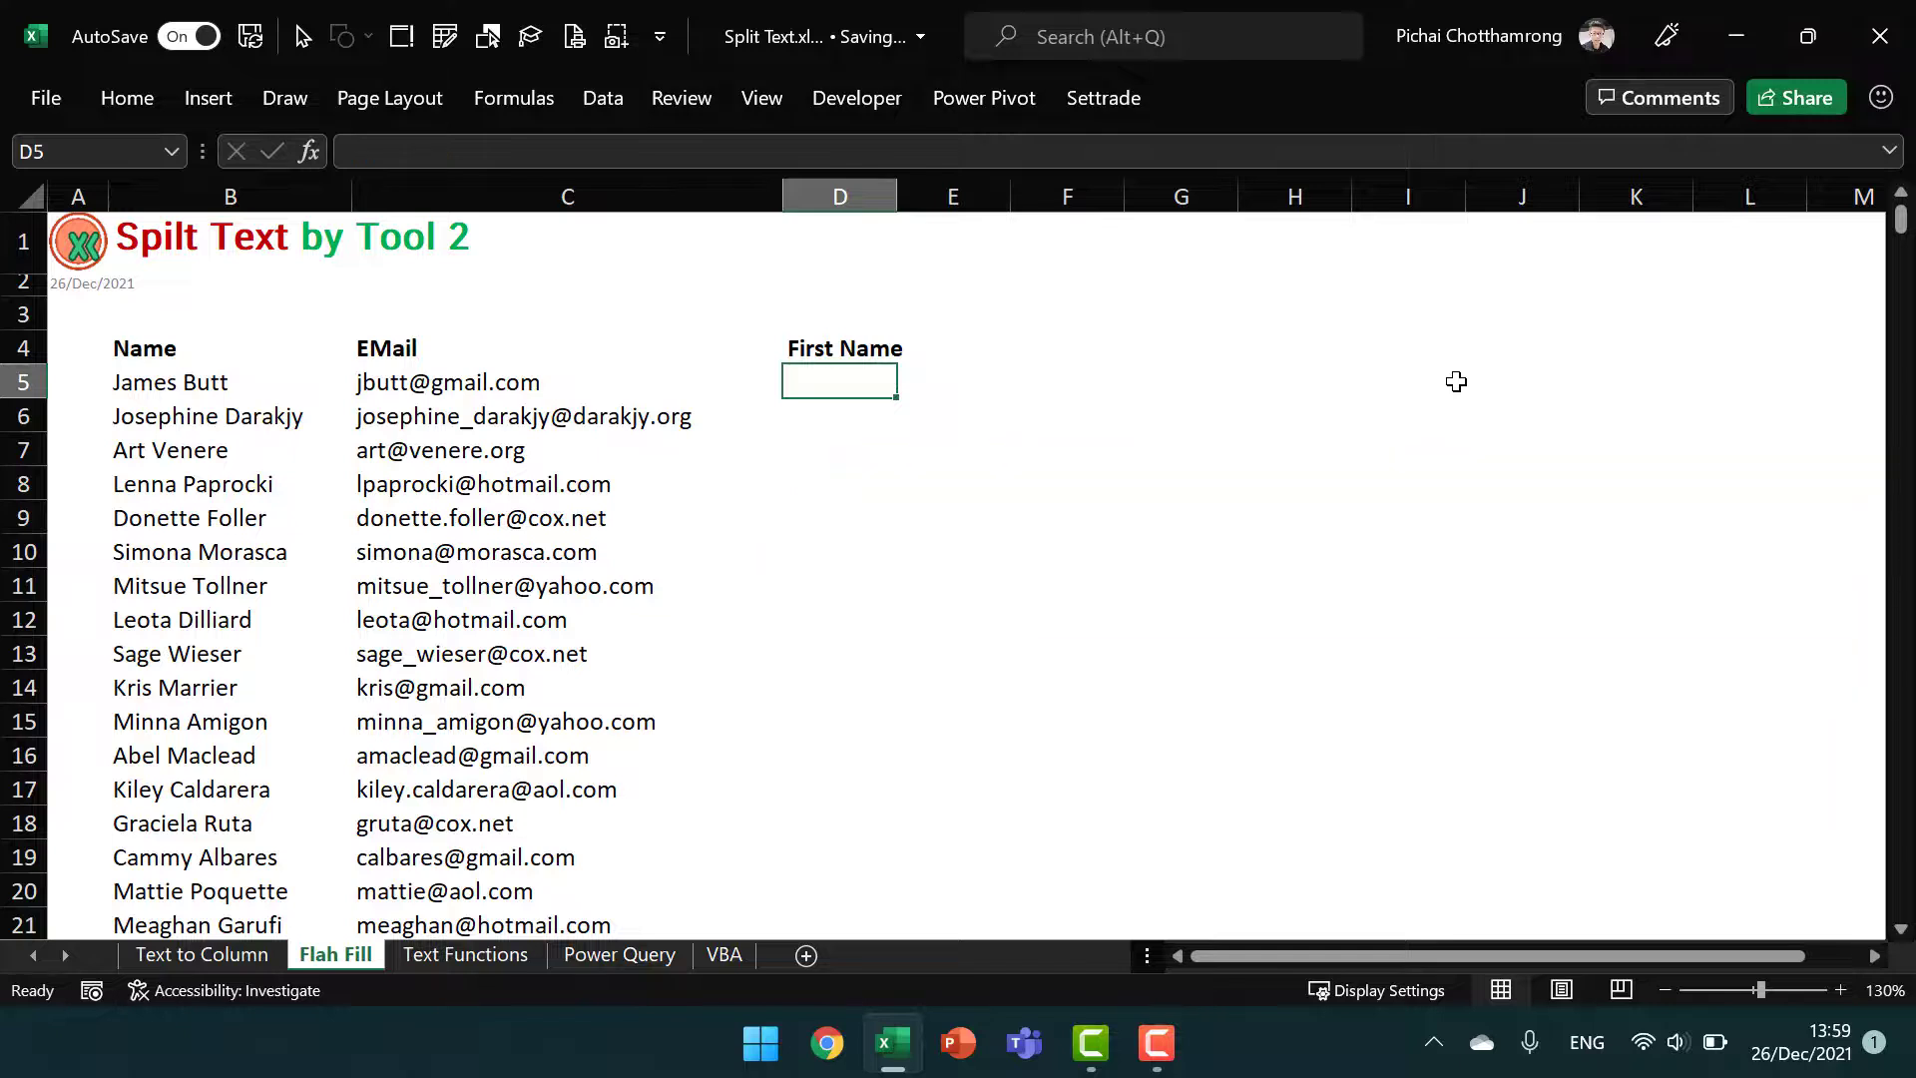
Enter the first names of the first two people in D5 and D6 and accept the Flash Fill suggestion for the remaining rows
{"action": "type", "text": "James"}
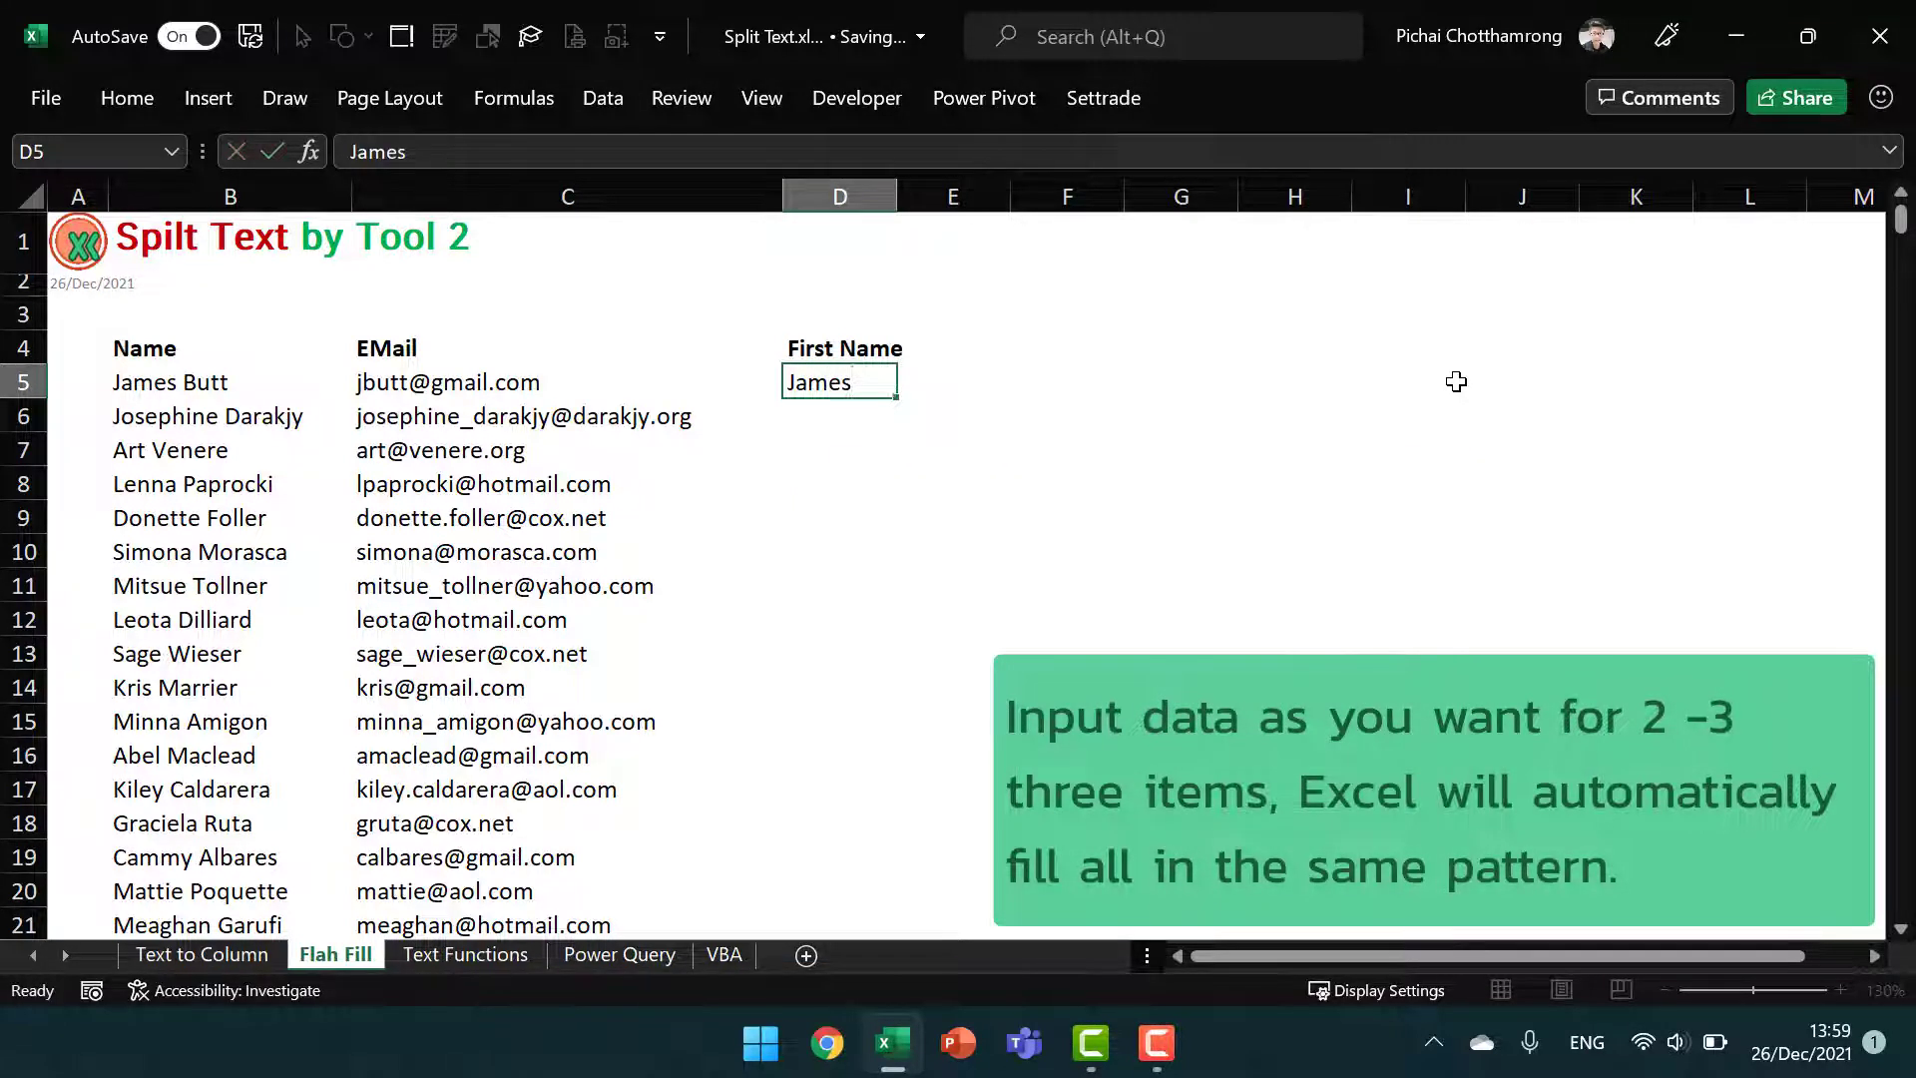
{"action": "key", "text": "Return"}
{"action": "type", "text": "Josephine"}
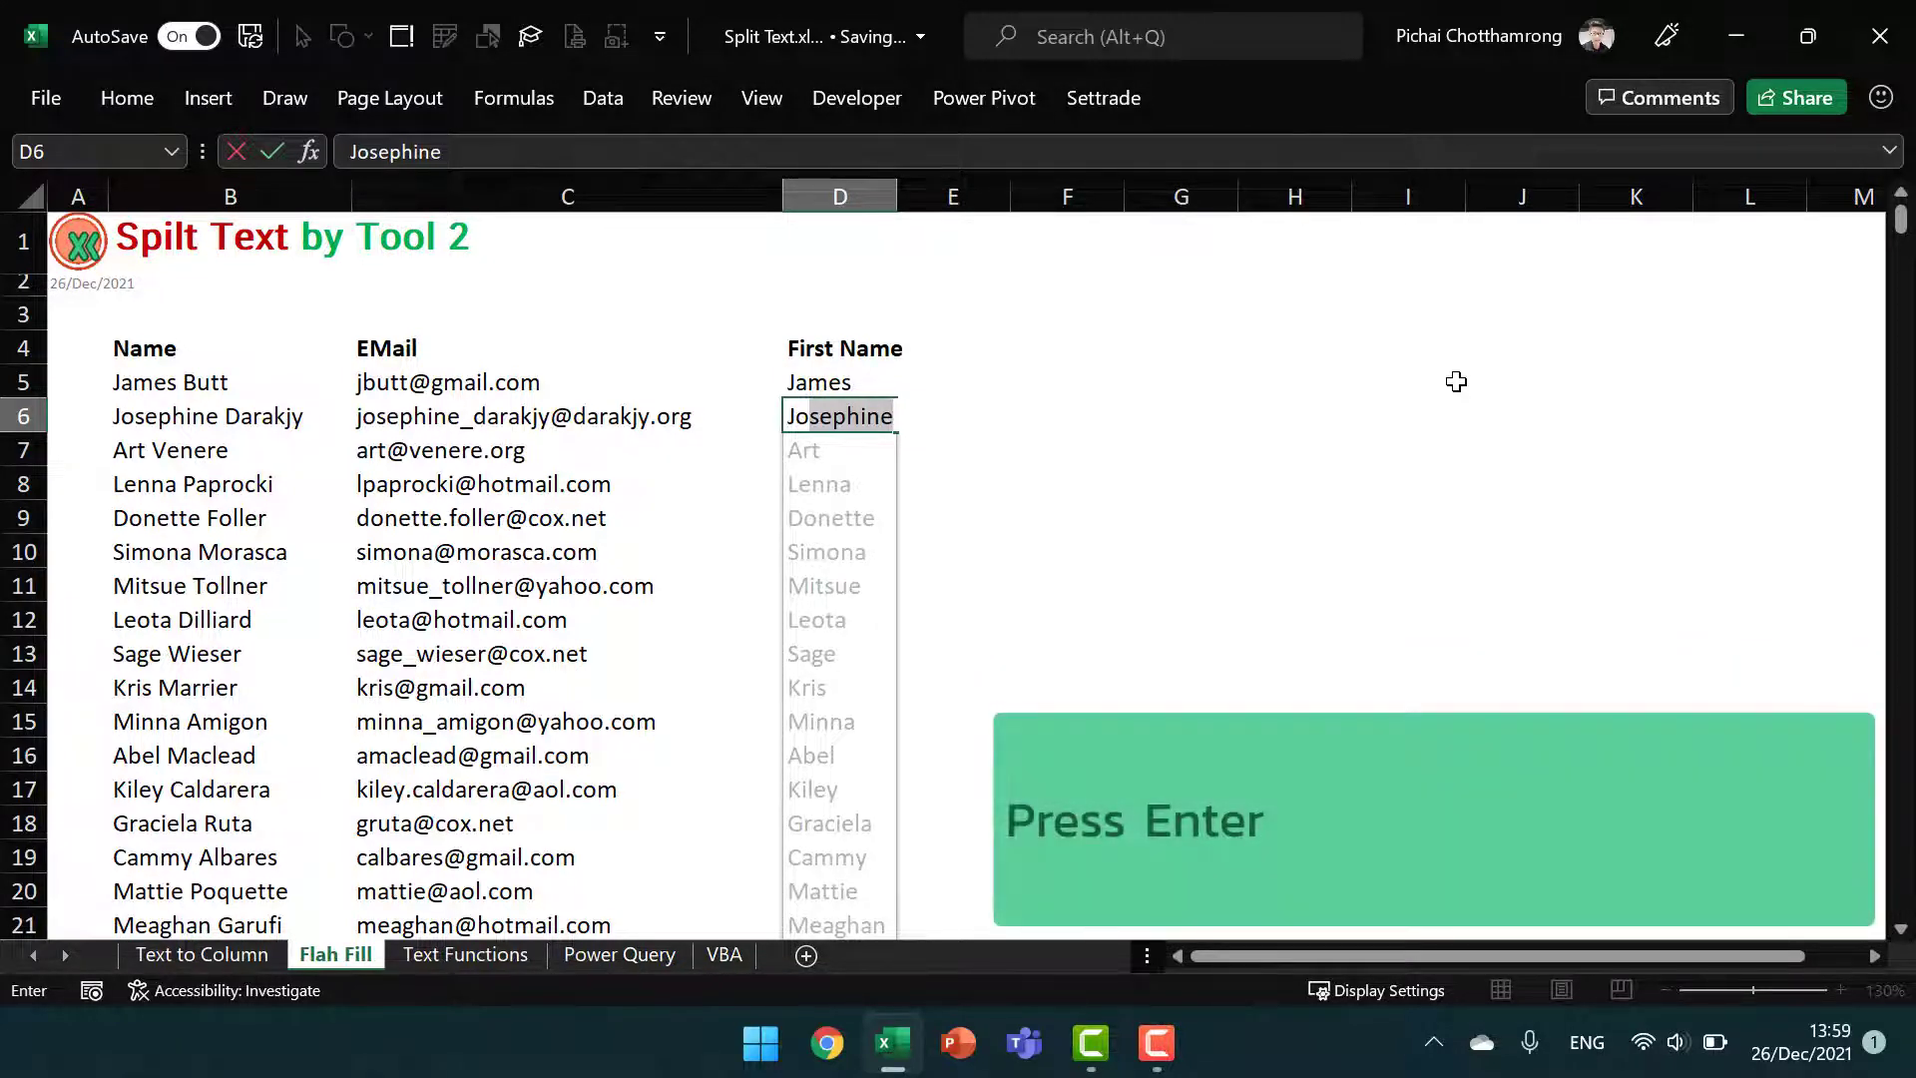
{"action": "key", "text": "Return"}
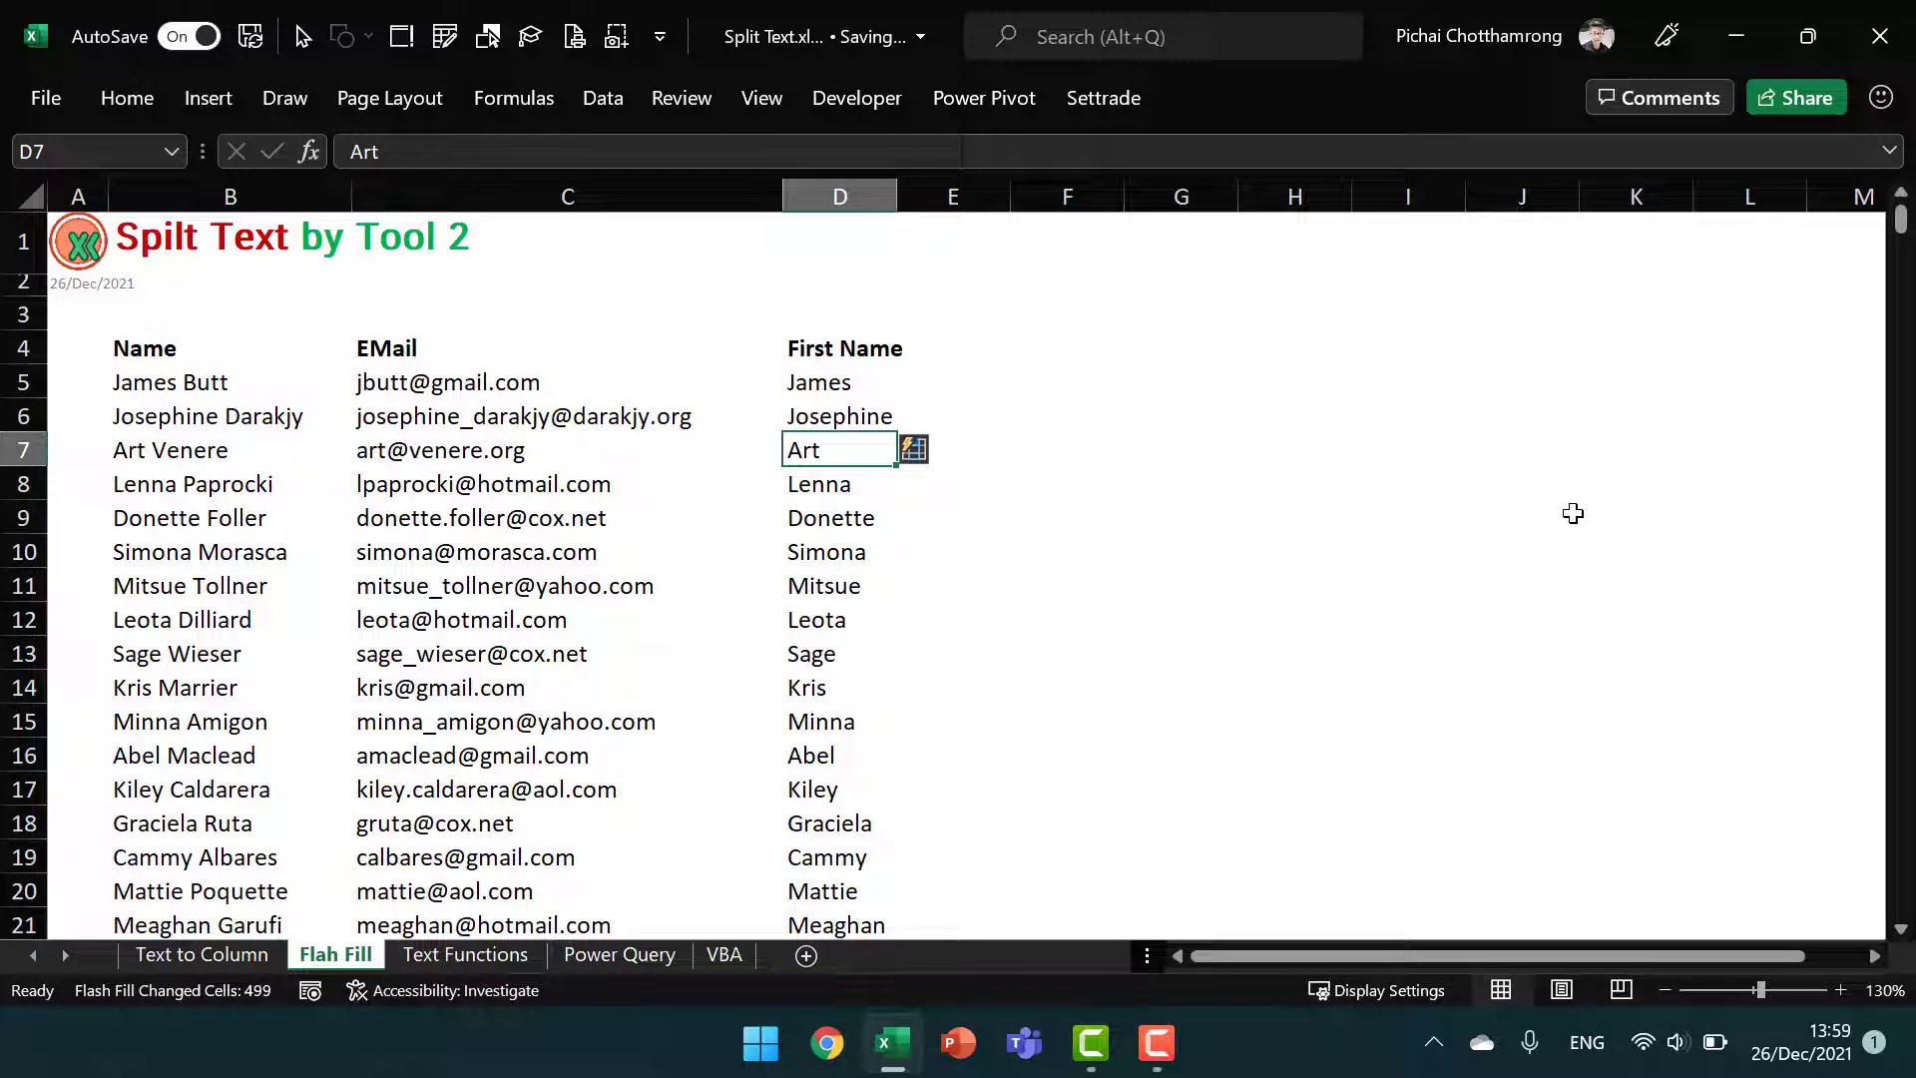
Clear the filled first names from D7 to the end of the list, keeping the two sample entries above
{"action": "key", "text": "ctrl+Down"}
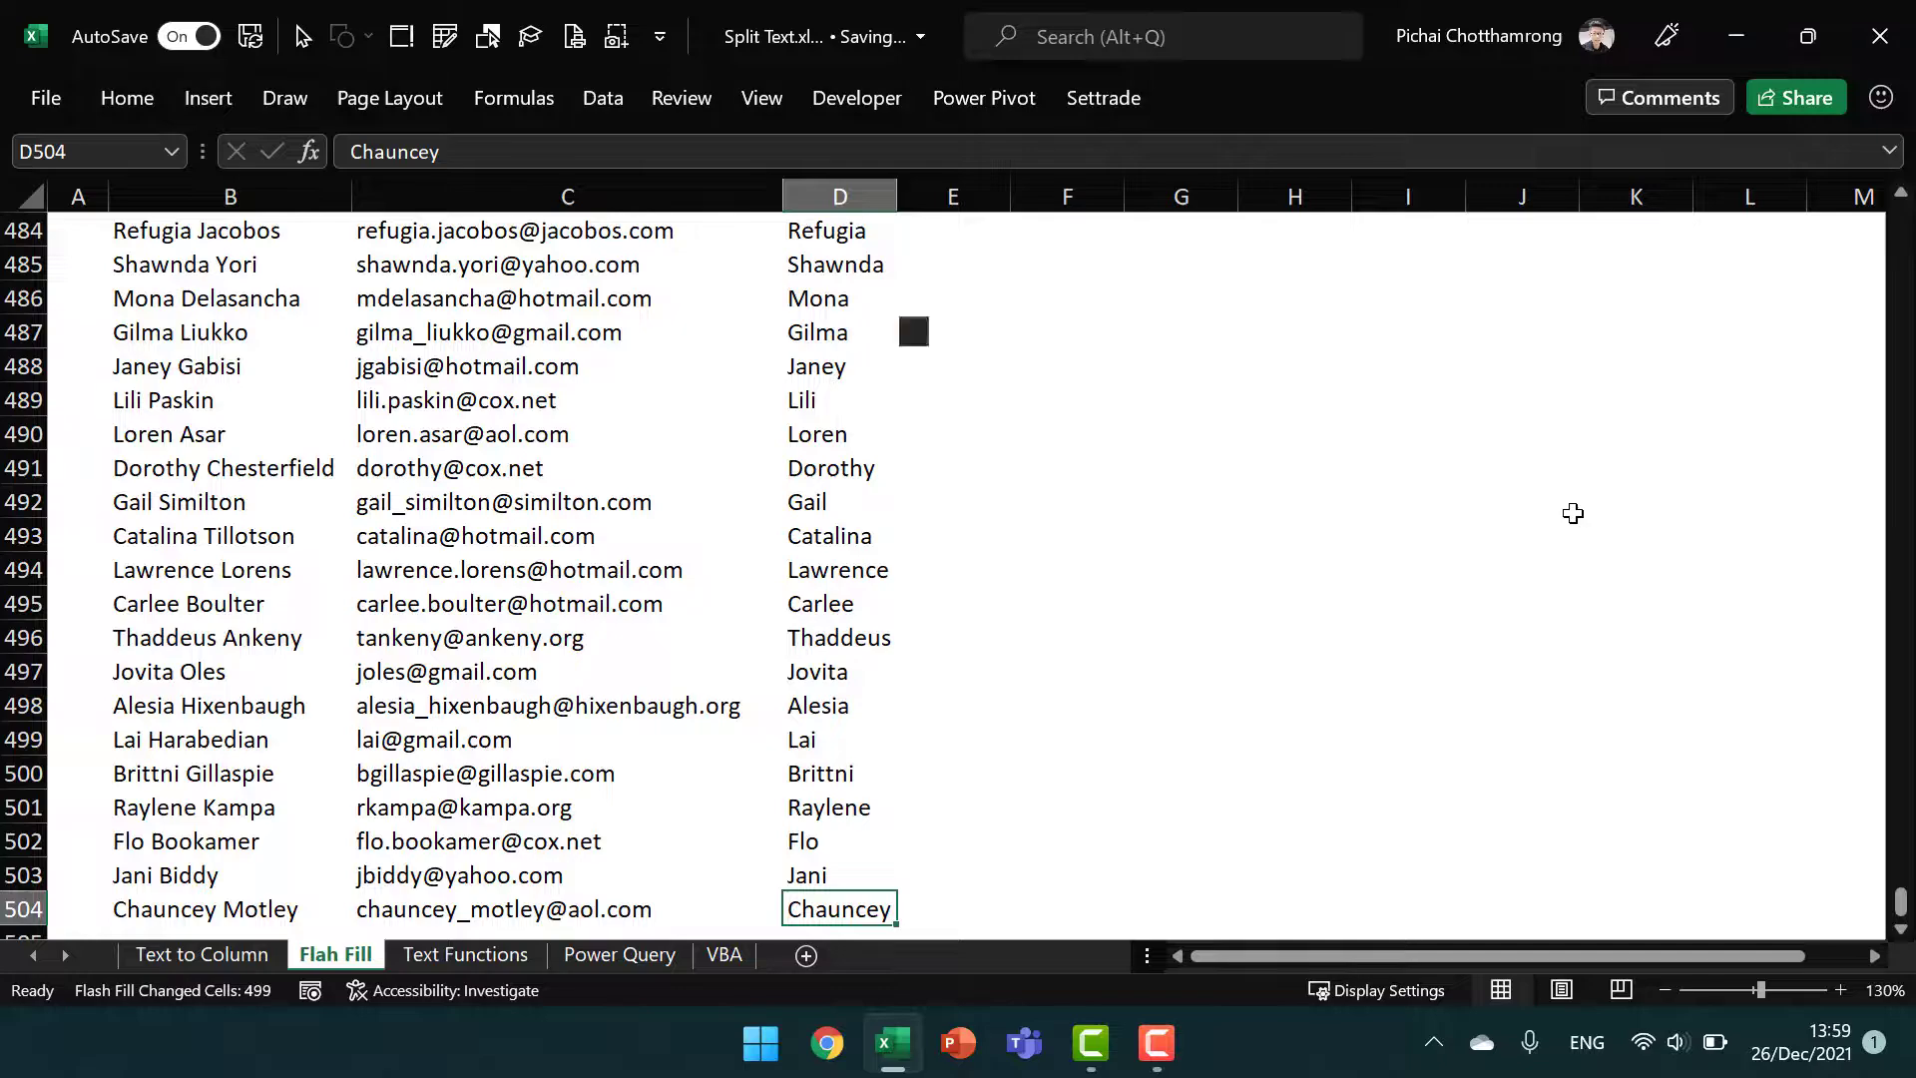
{"action": "key", "text": "ctrl+Up"}
{"action": "key", "text": "Down"}
{"action": "key", "text": "Down"}
{"action": "key", "text": "Down"}
{"action": "key", "text": "ctrl+shift+Down"}
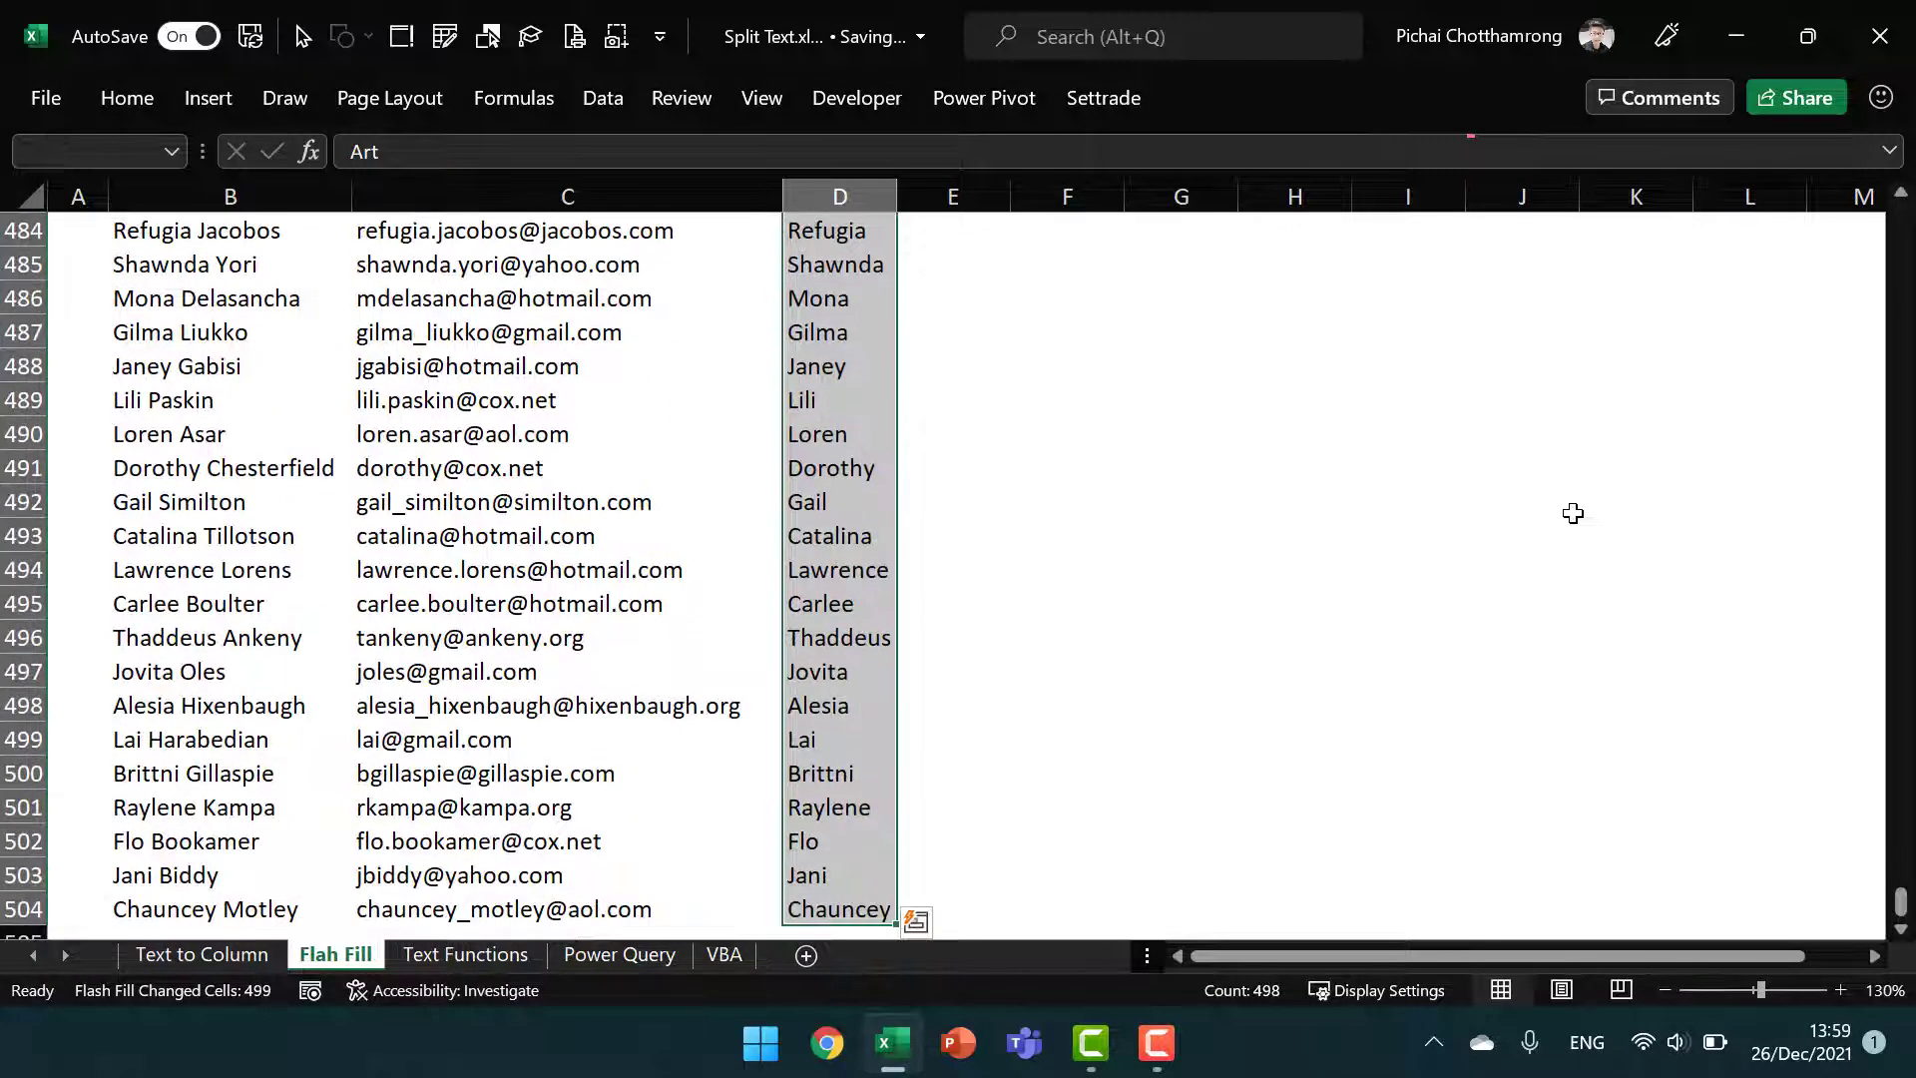
{"action": "key", "text": "Delete"}
{"action": "key", "text": "ctrl+Up"}
{"action": "key", "text": "Down"}
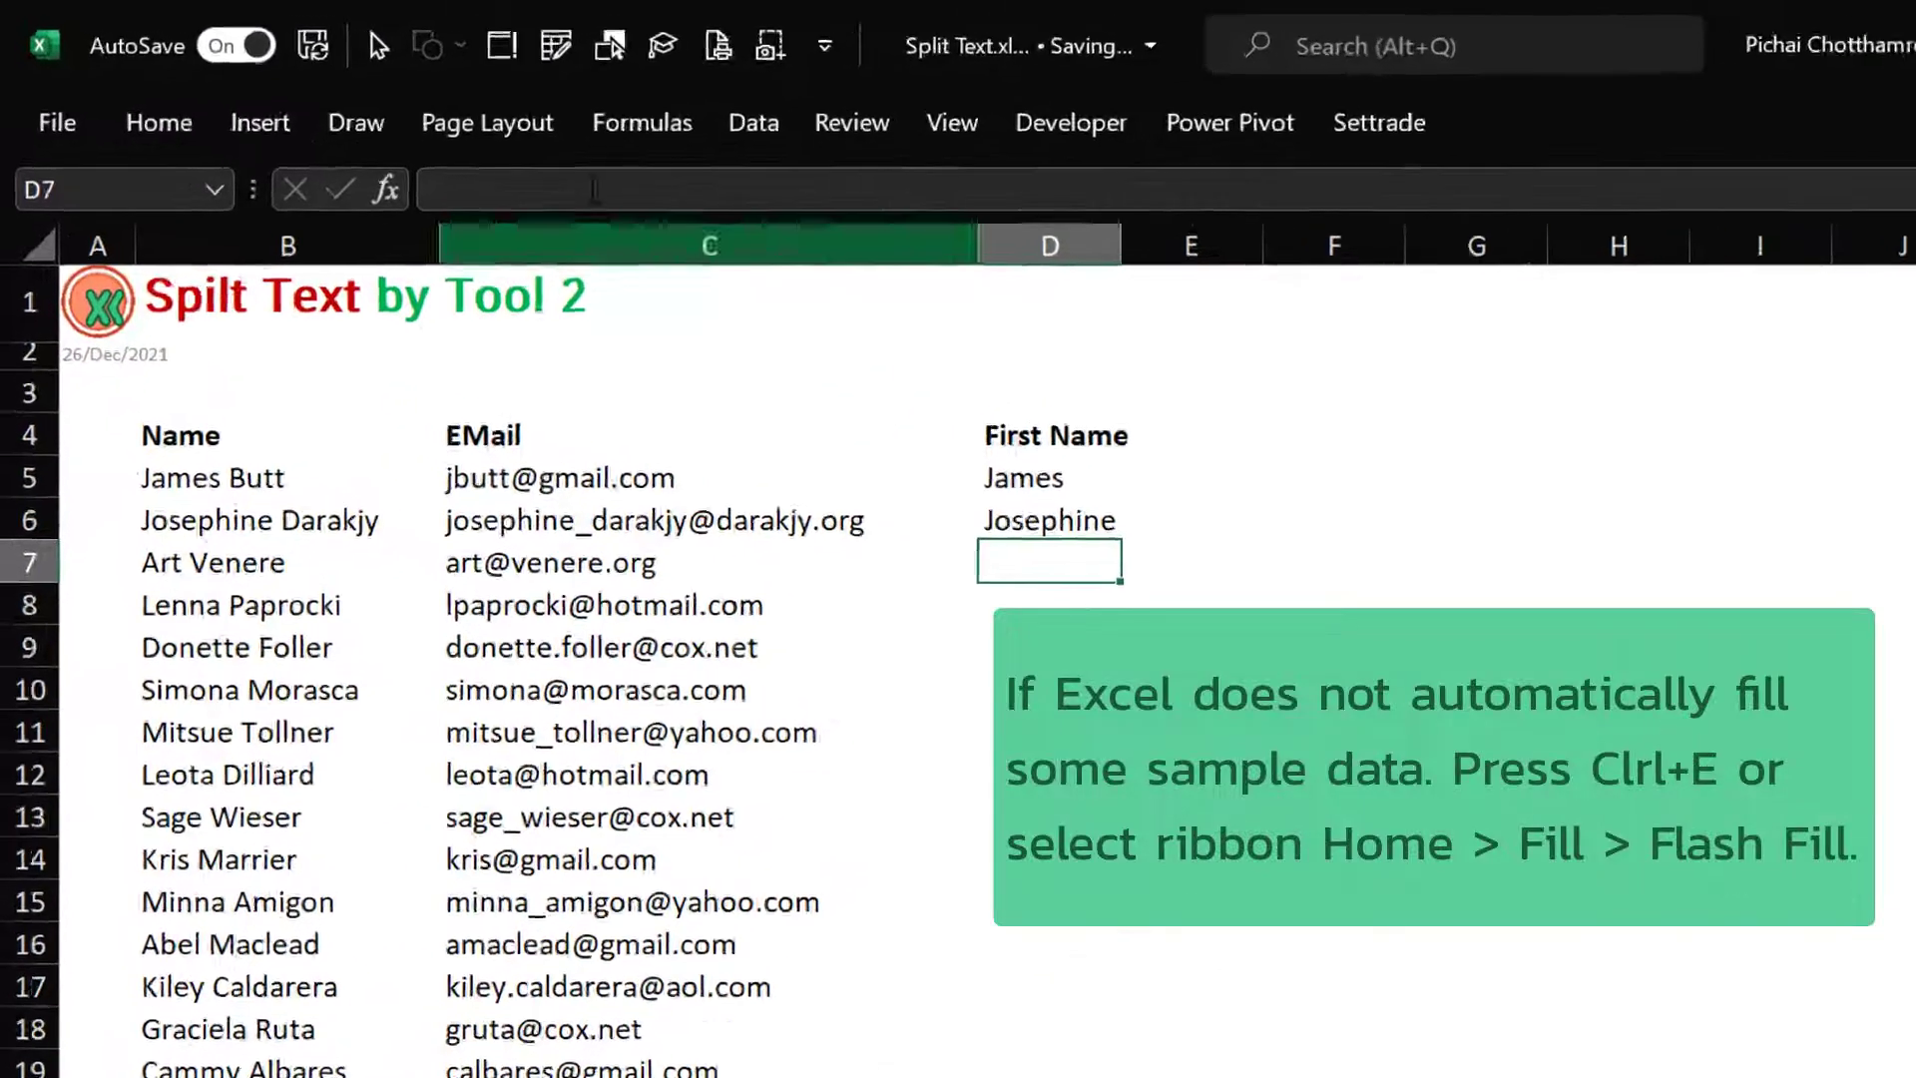
Fill the remaining first names from D7 down the list with the Flash Fill command
{"action": "left_click", "coordinate": [205, 157]}
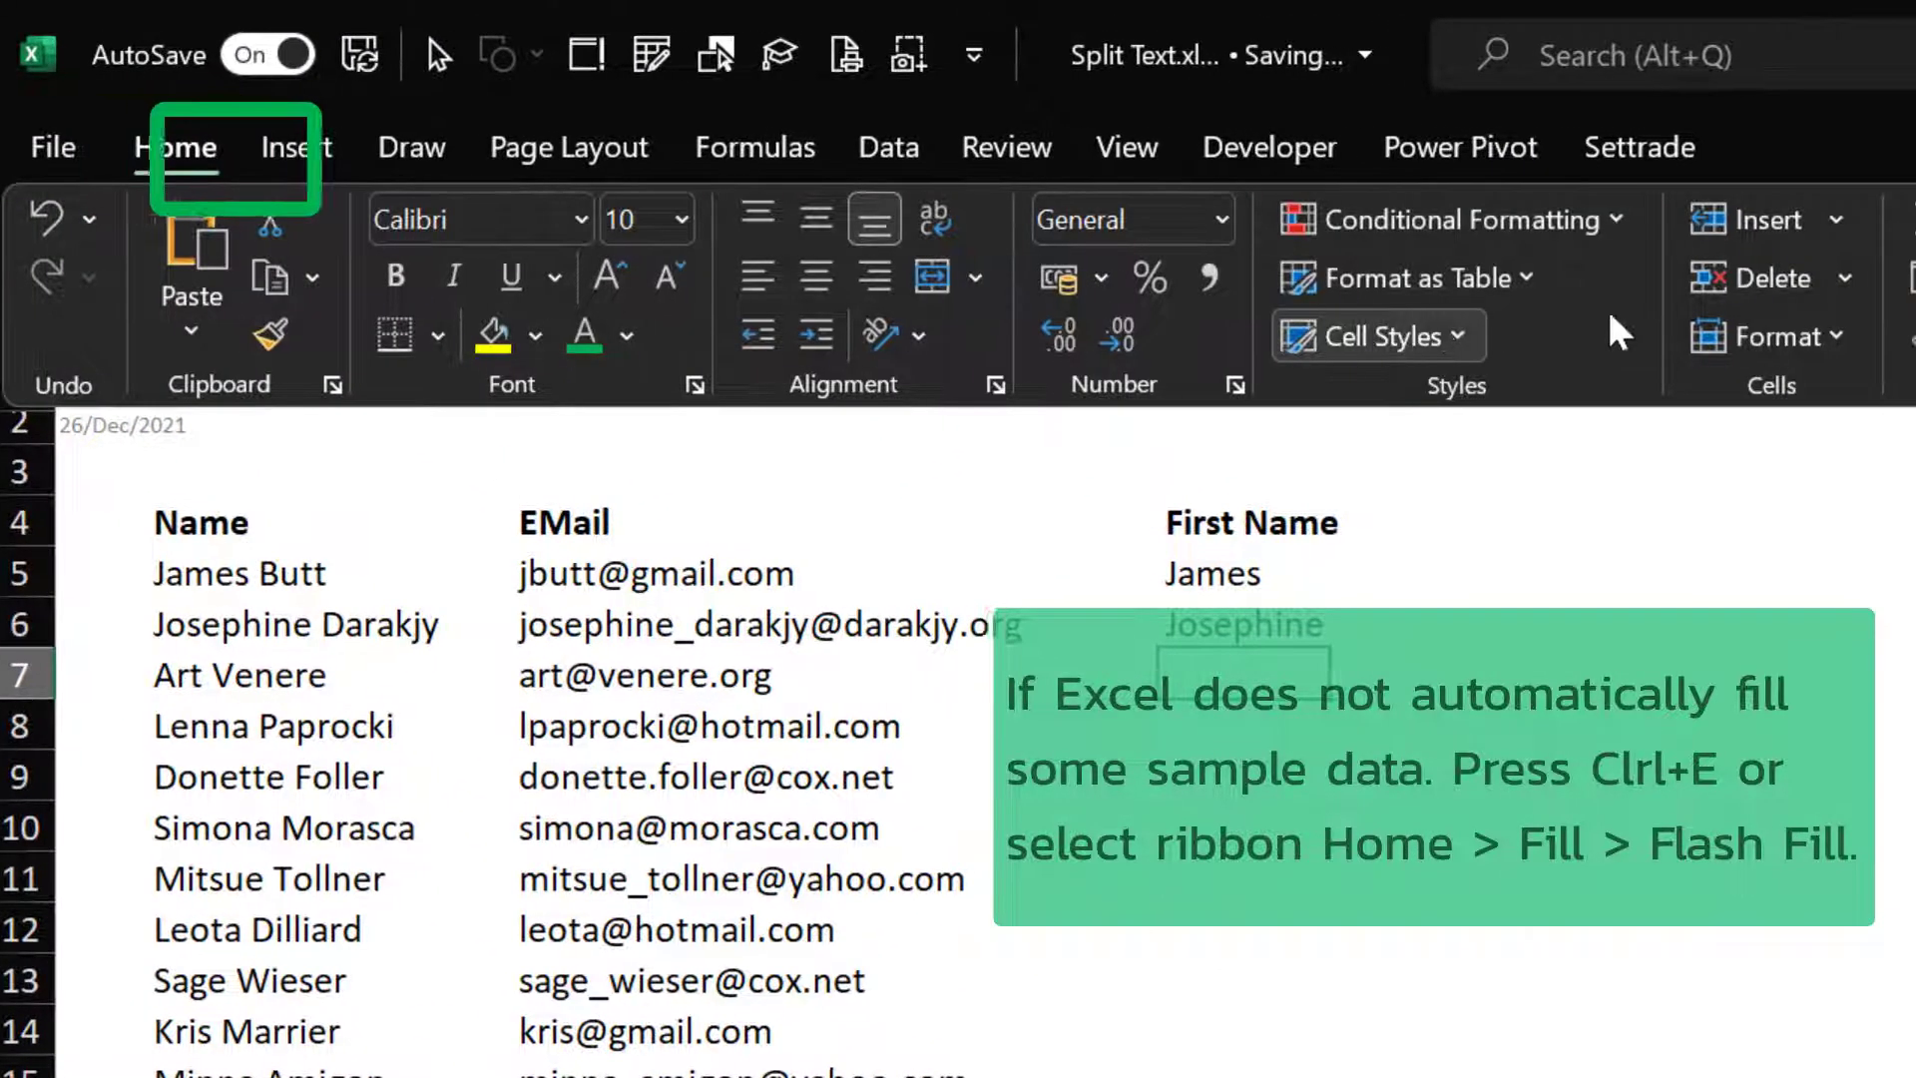
{"action": "left_click", "coordinate": [1542, 279]}
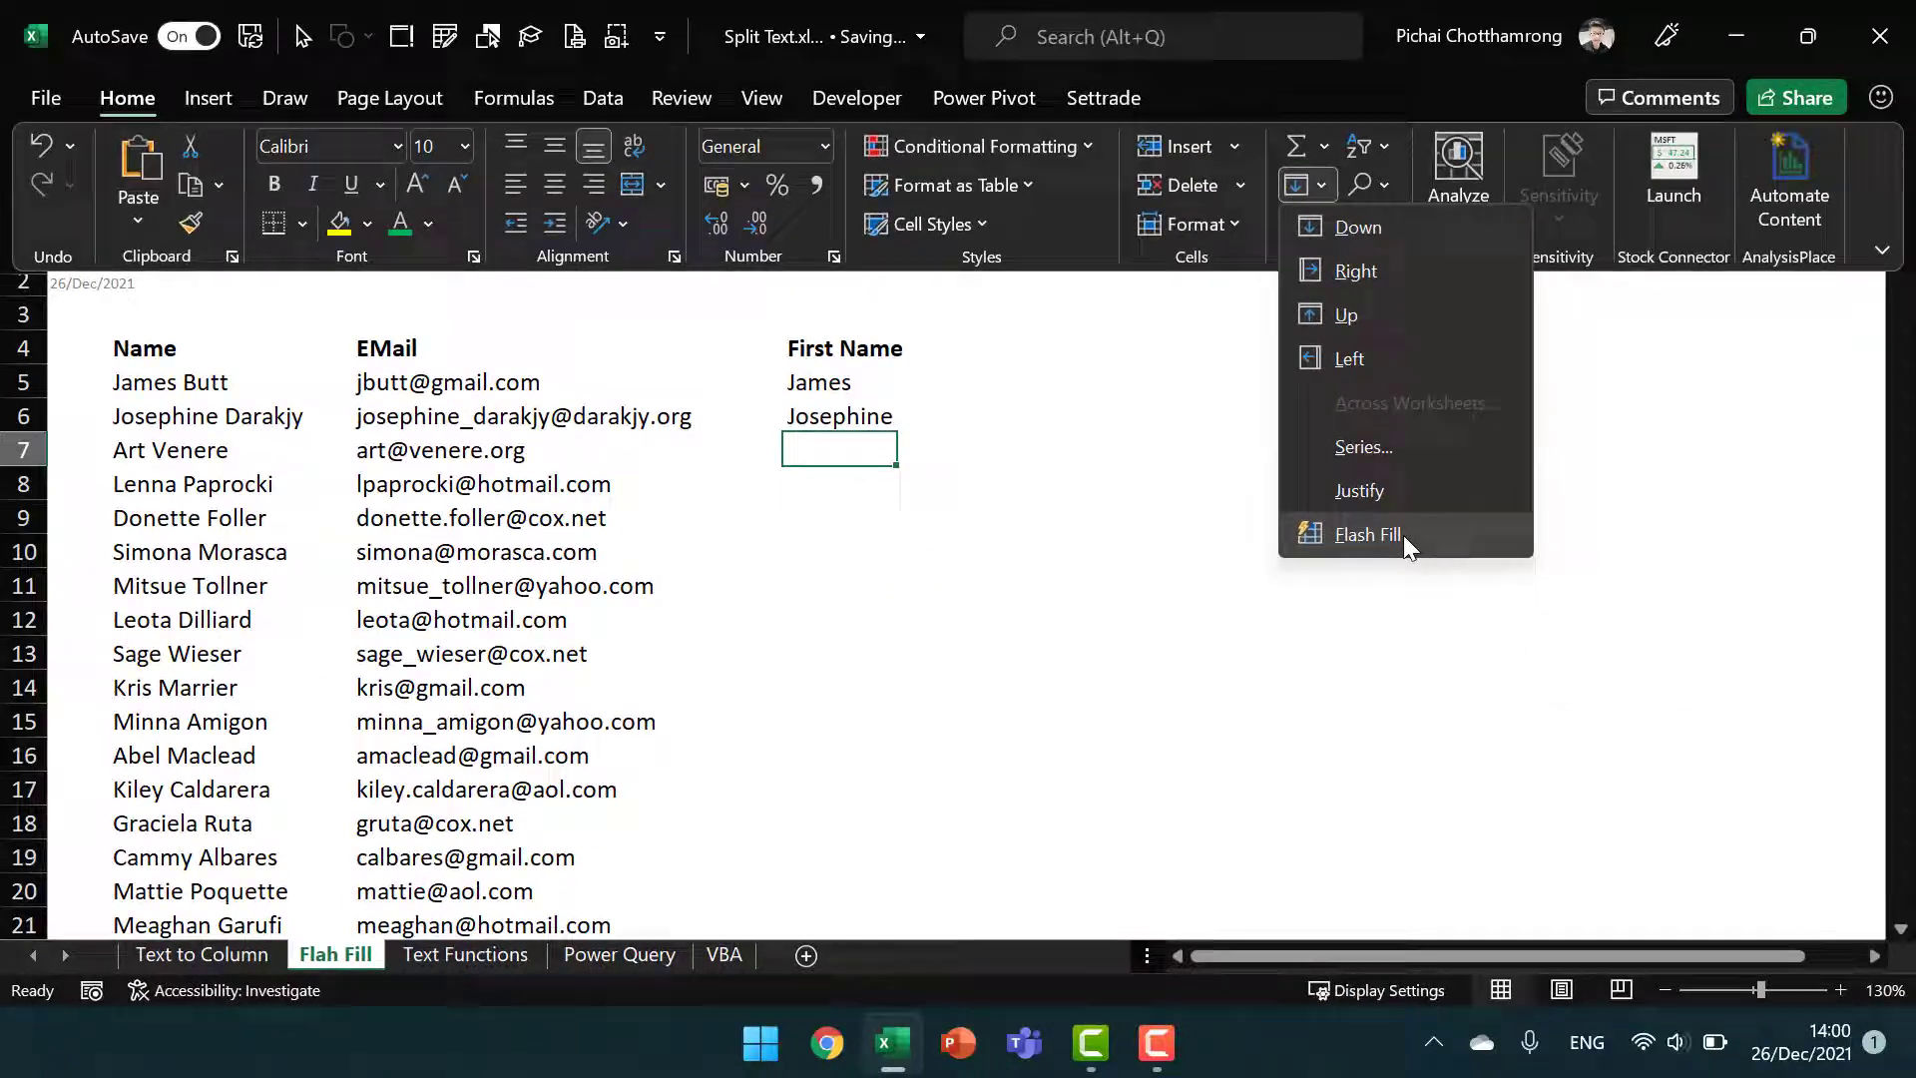
{"action": "left_click", "coordinate": [1442, 581]}
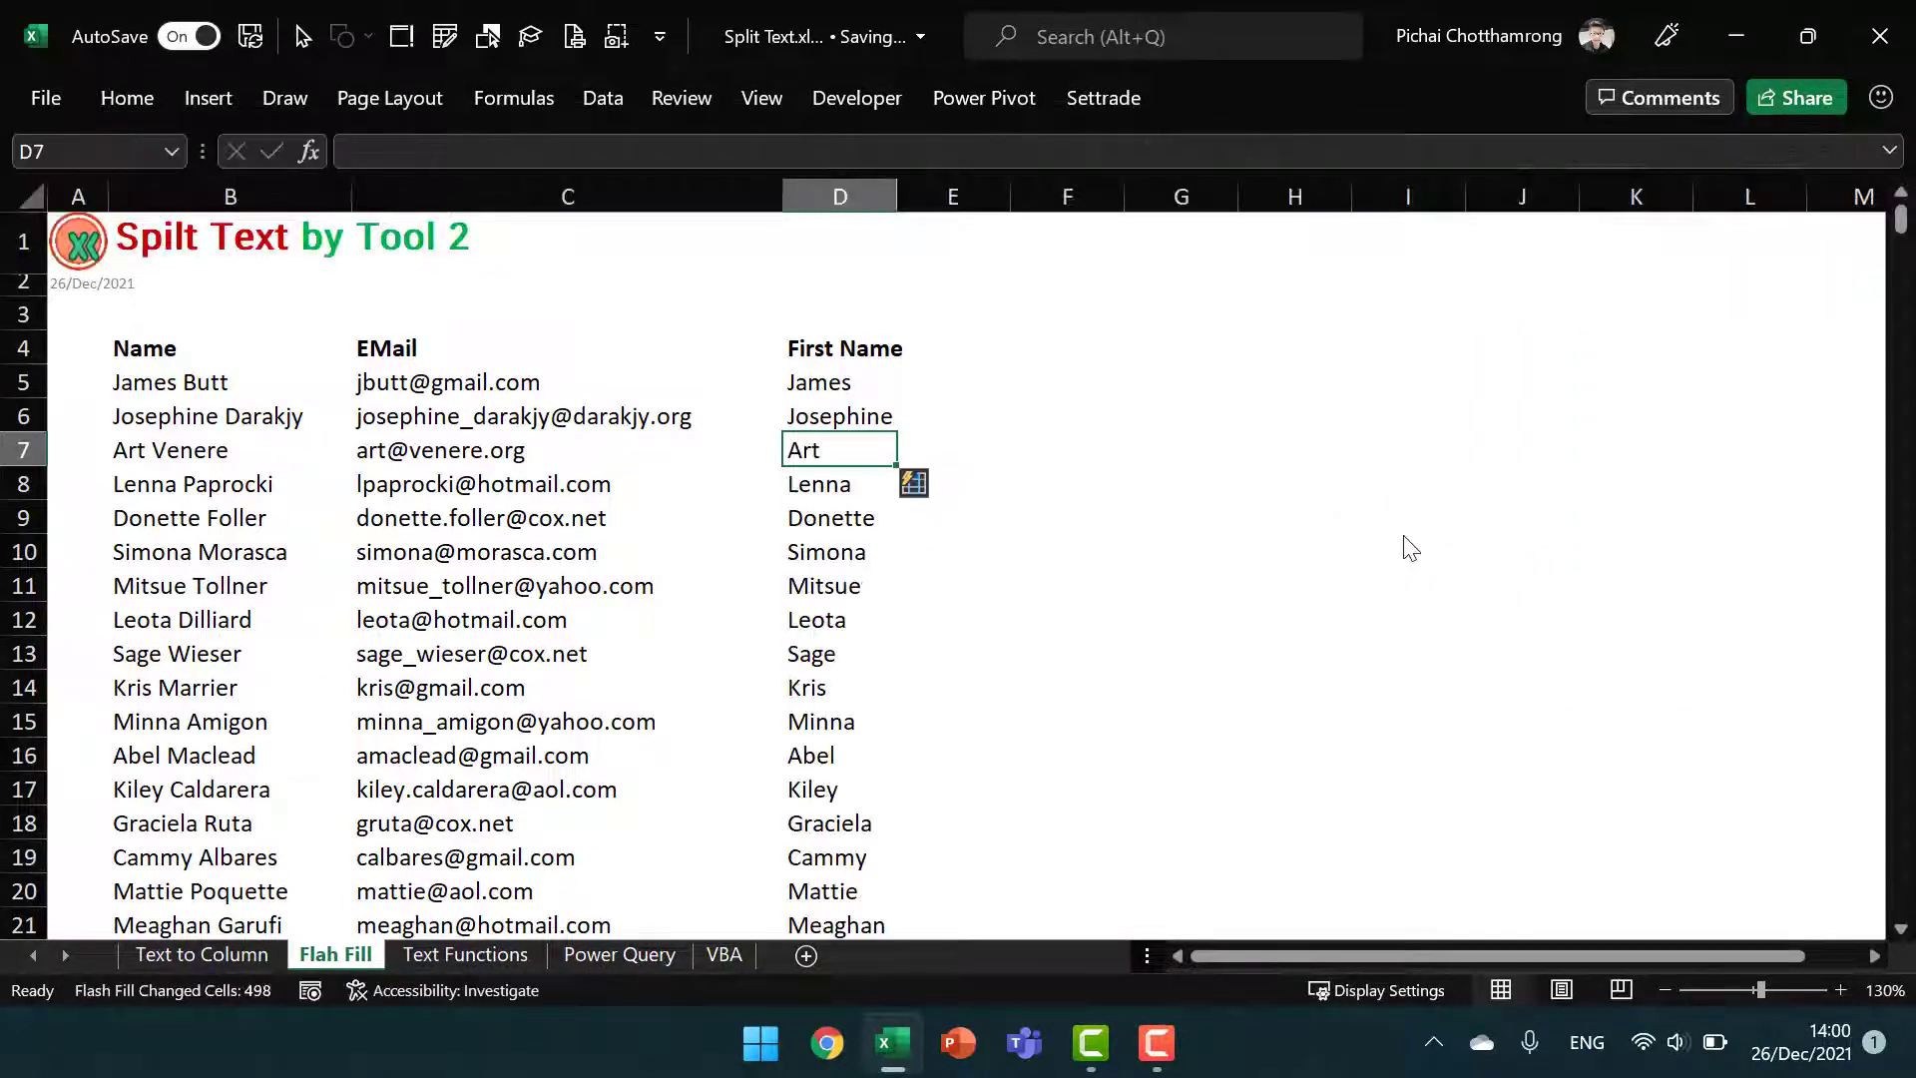
AutoFit column D to its contents and enter the header "Last Name" in E4
{"action": "left_click", "coordinate": [947, 382]}
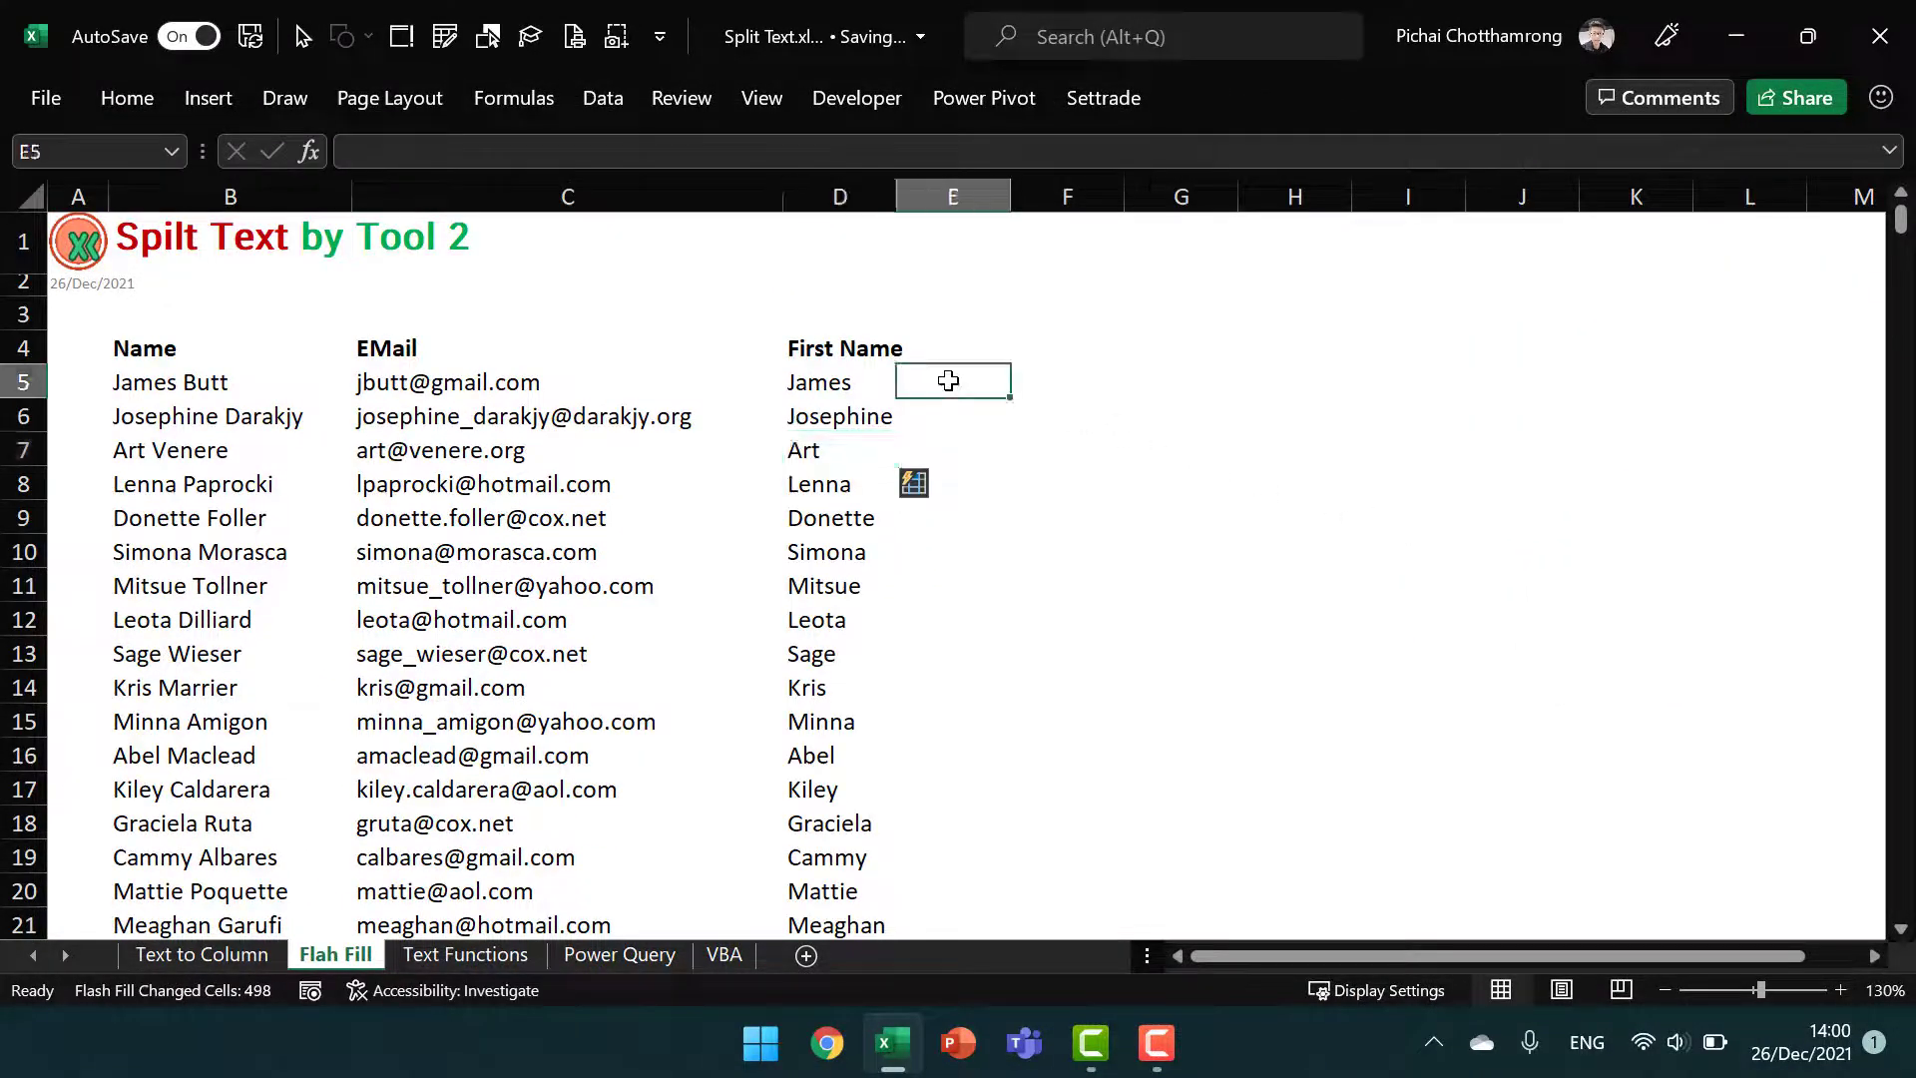
{"action": "double_click", "coordinate": [898, 202]}
{"action": "left_click", "coordinate": [970, 345]}
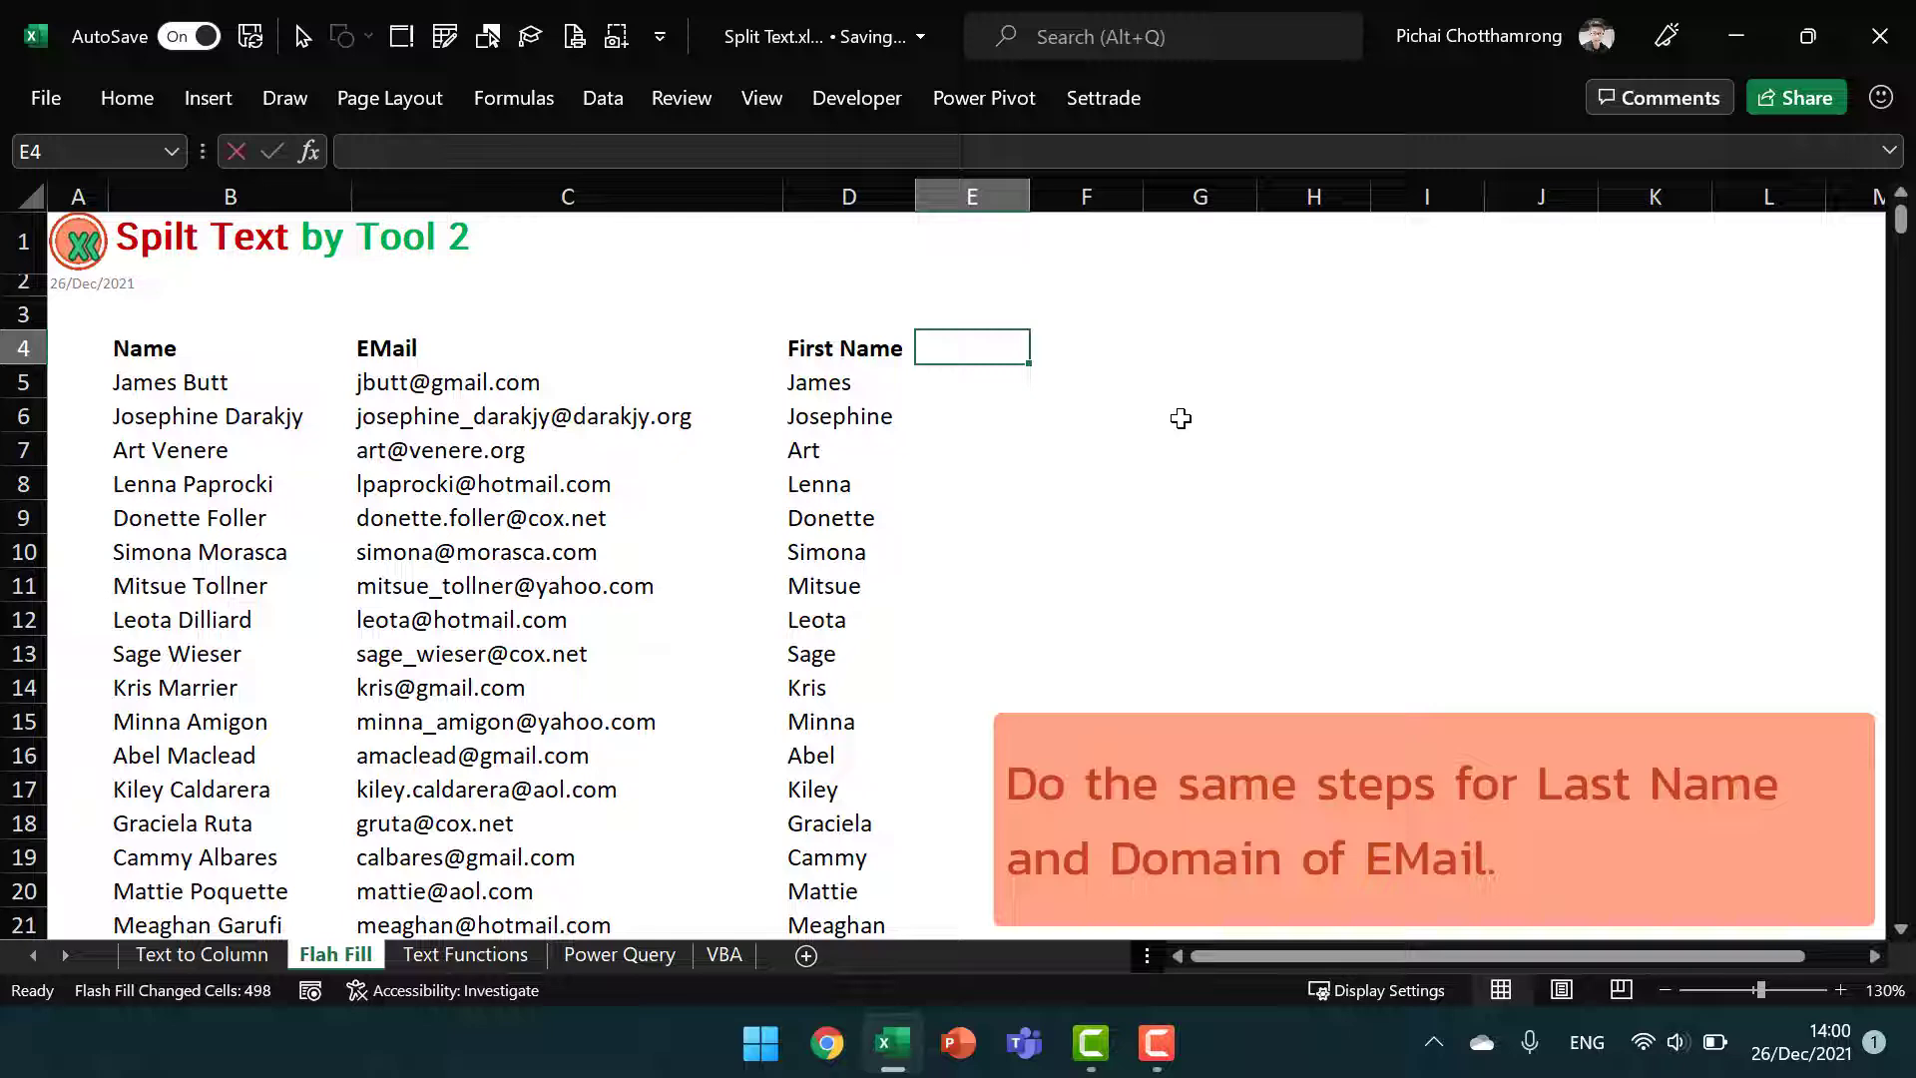
{"action": "type", "text": "Last"}
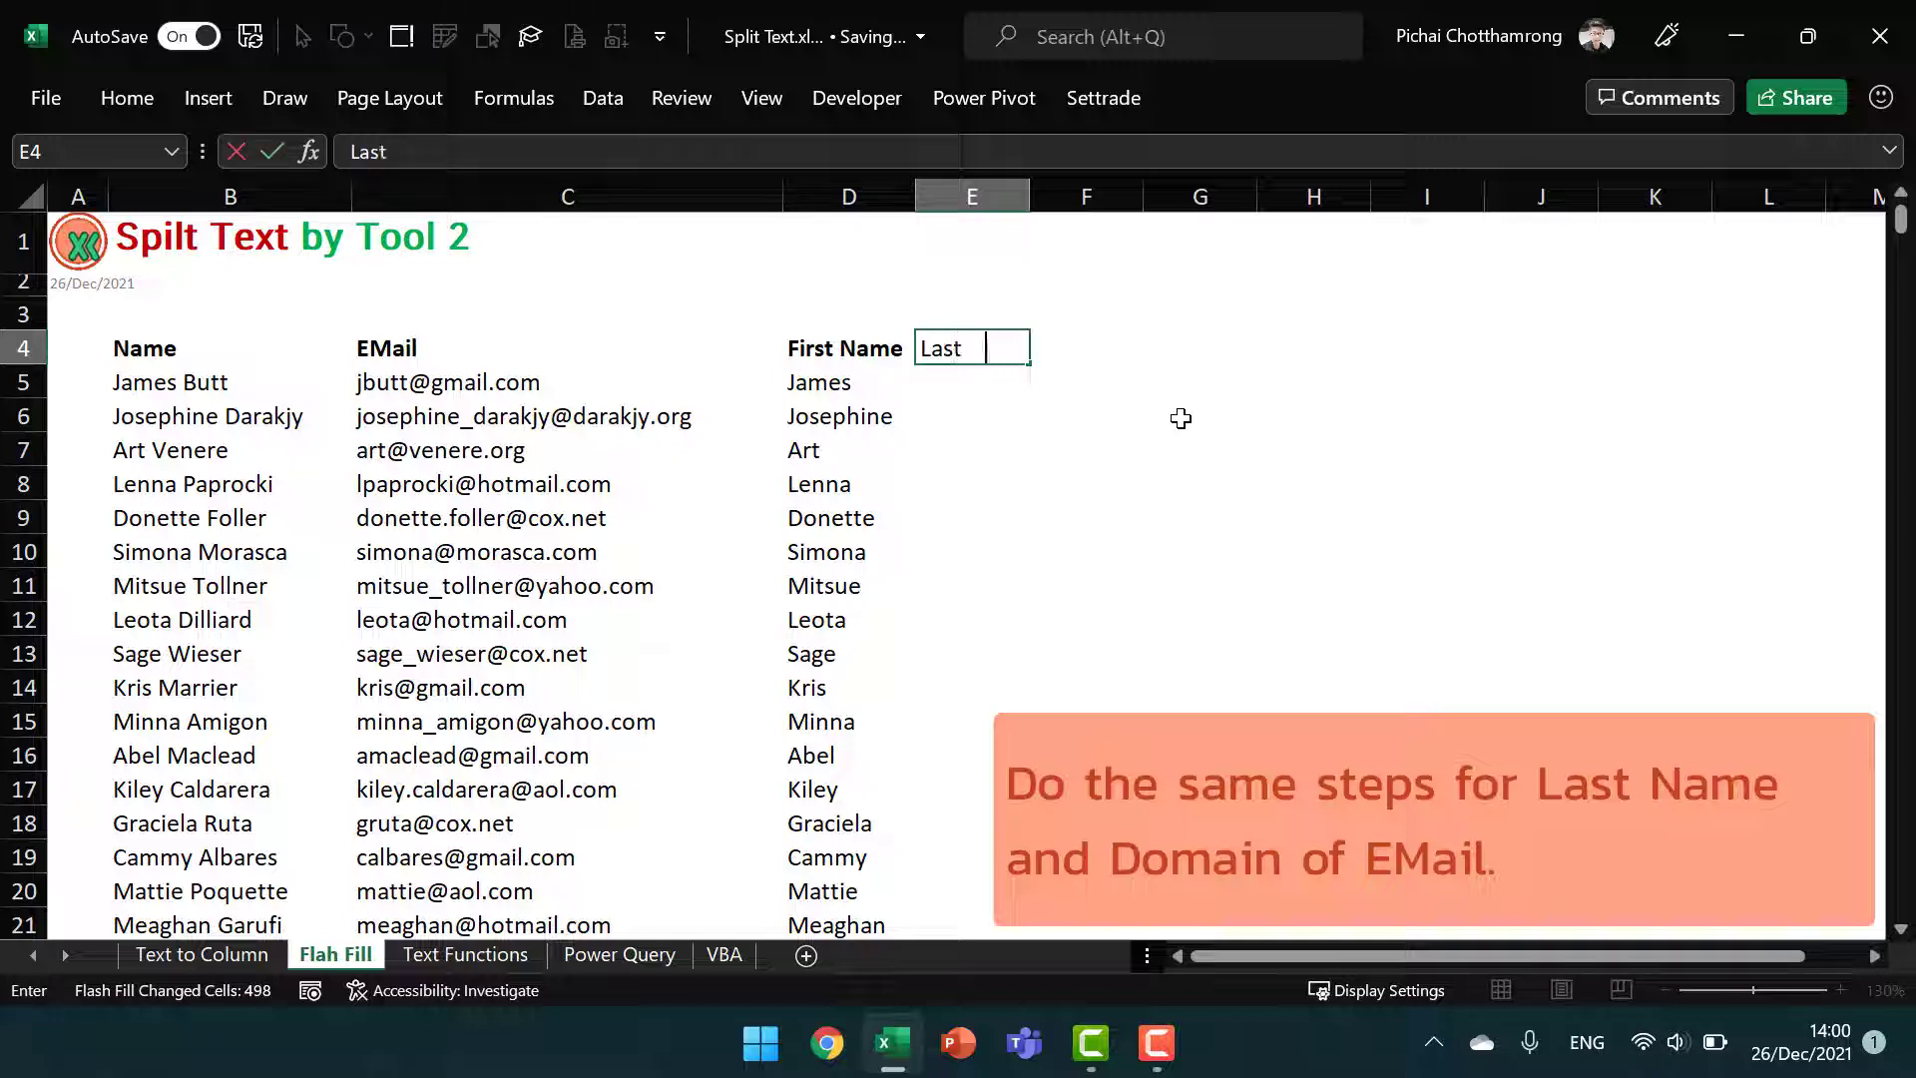
{"action": "type", "text": " Name"}
{"action": "key", "text": "Return"}
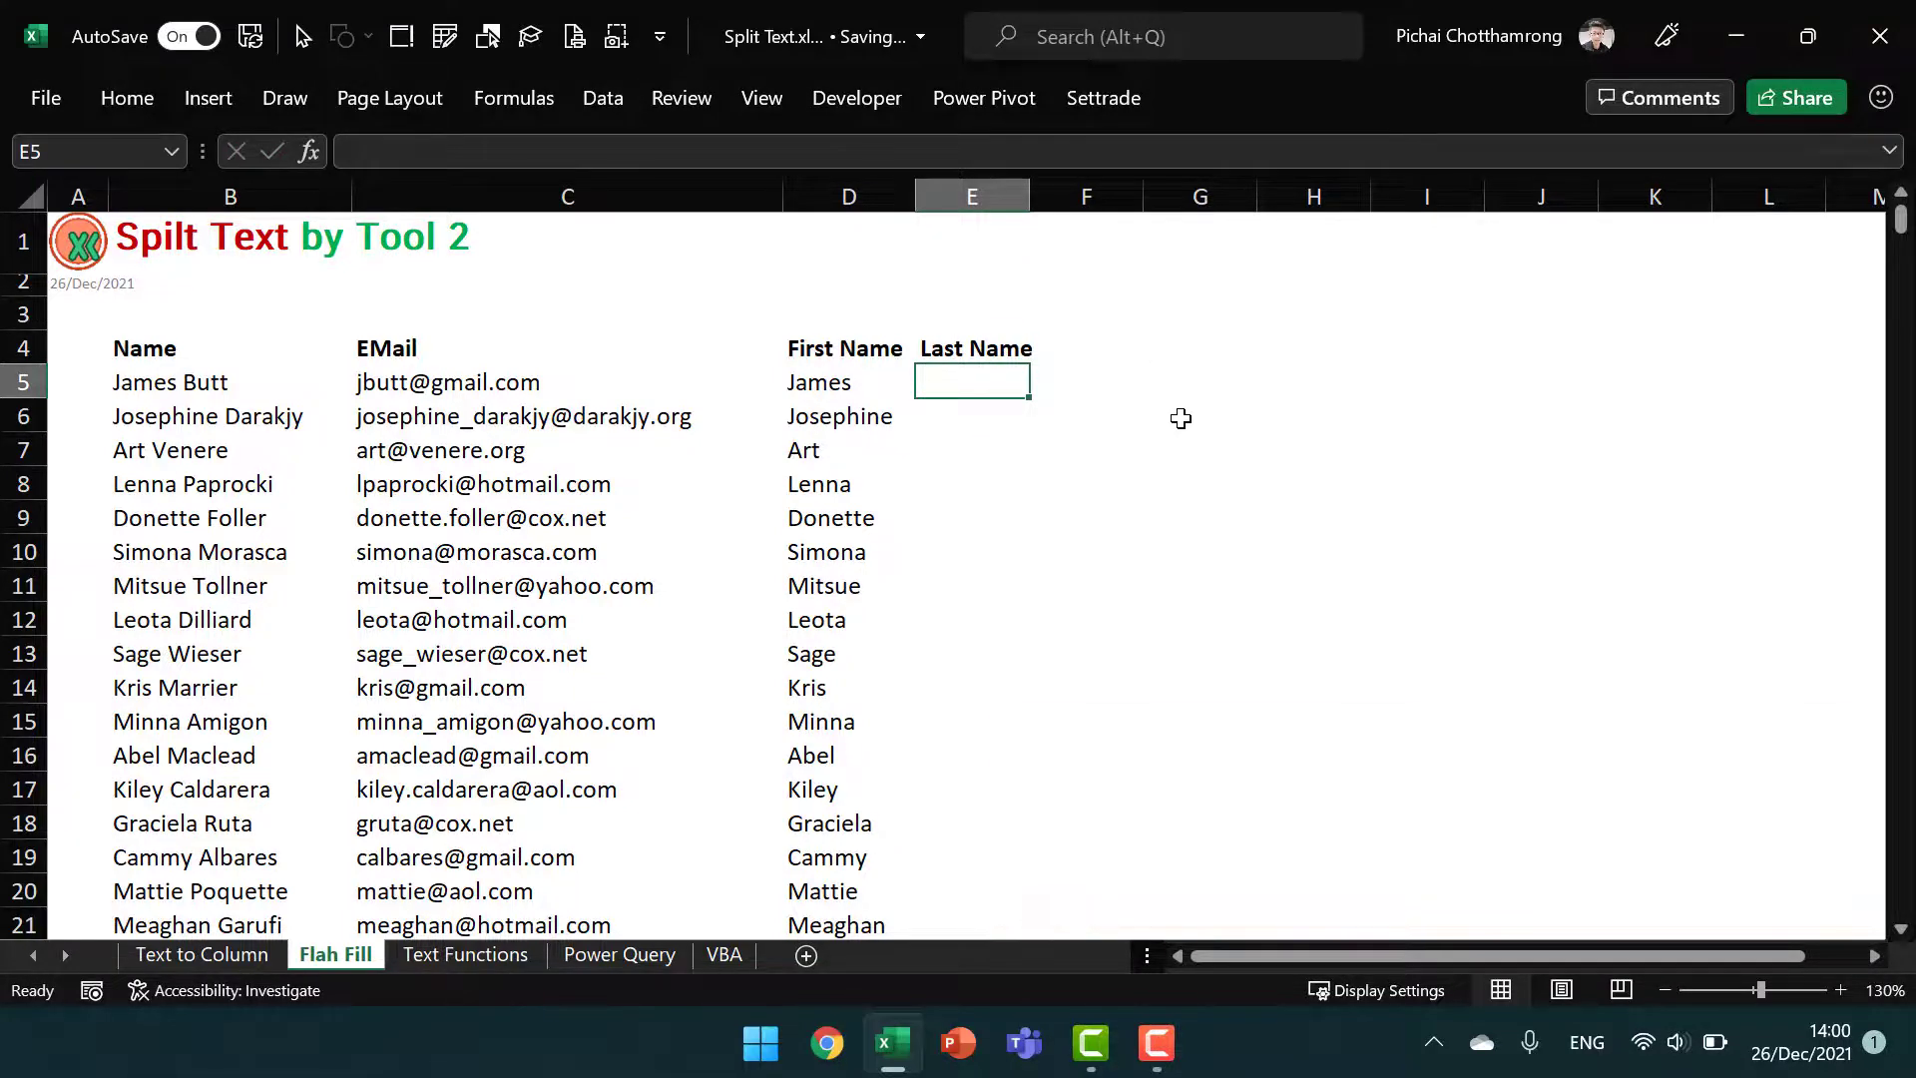
Enter the last names of the first two people in E5 and E6 and accept the Flash Fill suggestion for the remaining rows
{"action": "type", "text": "Butt"}
{"action": "key", "text": "Return"}
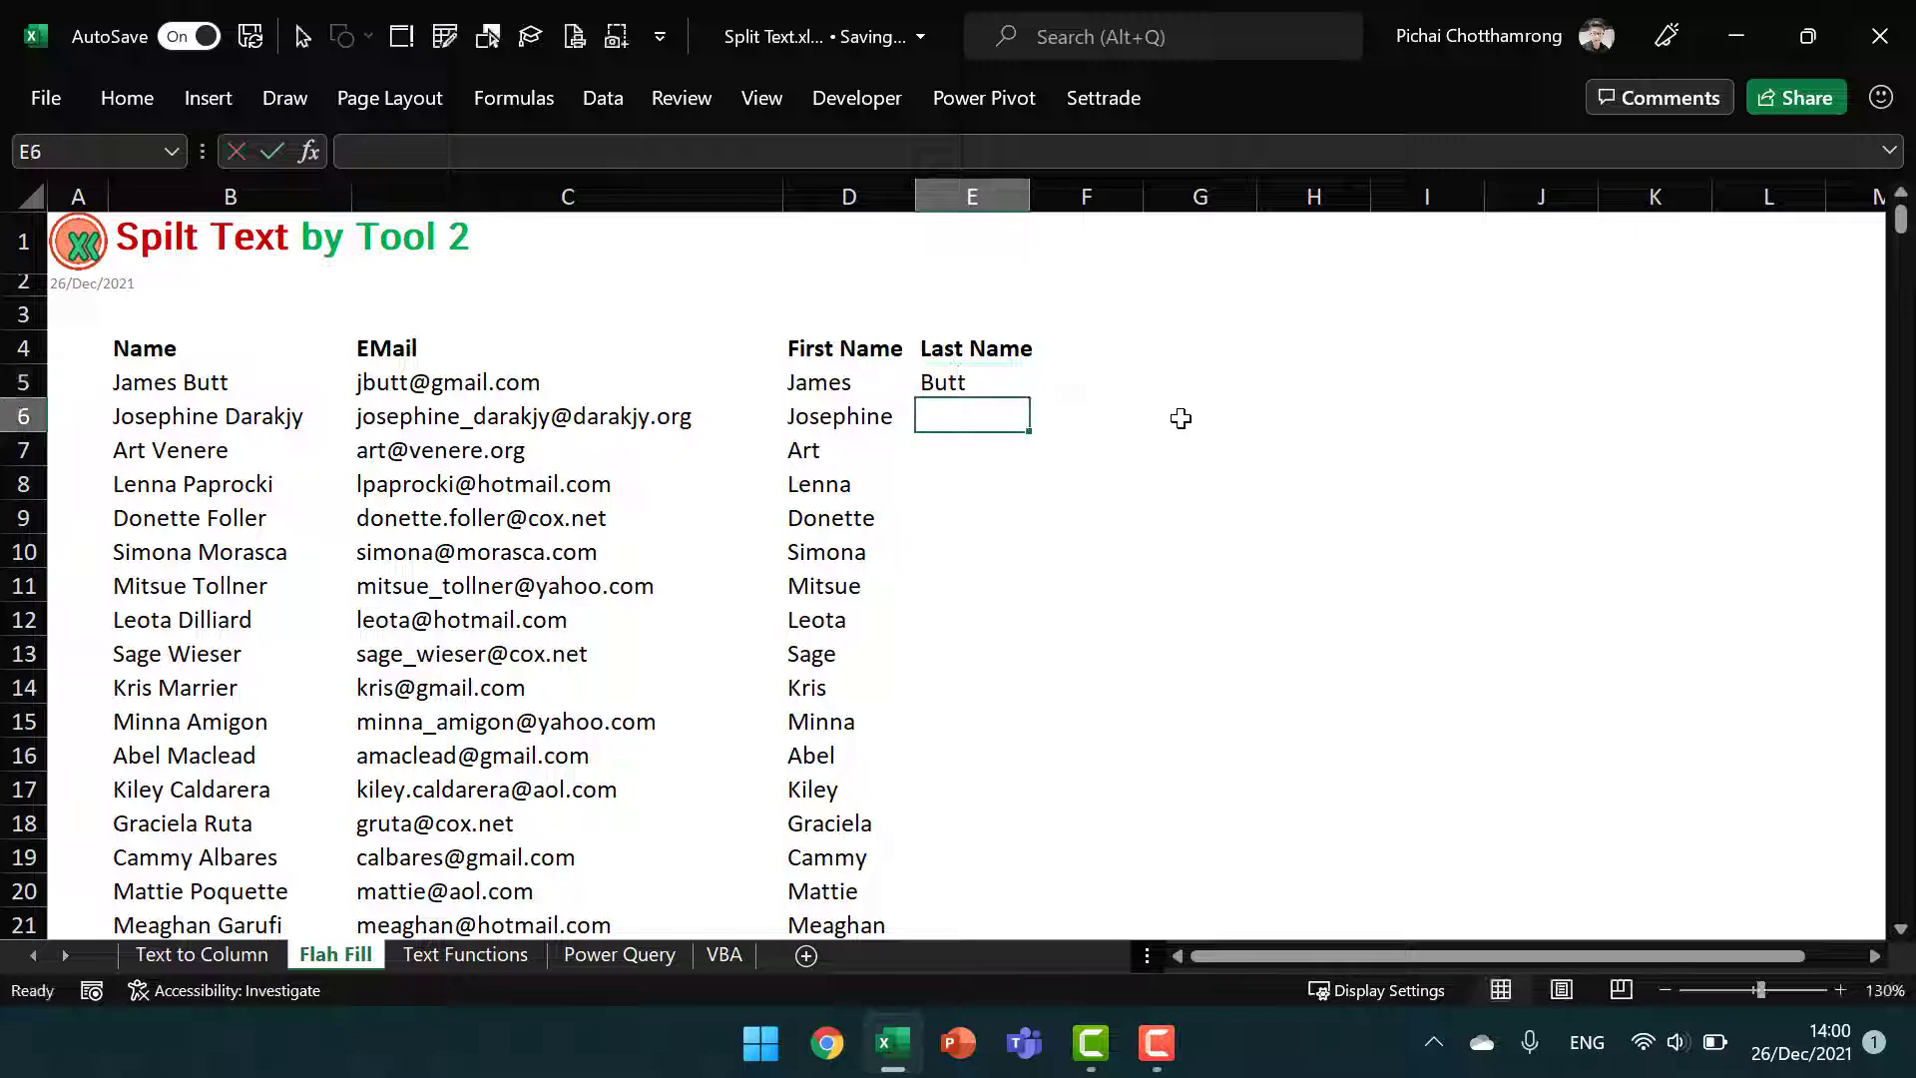
{"action": "type", "text": "Dr"}
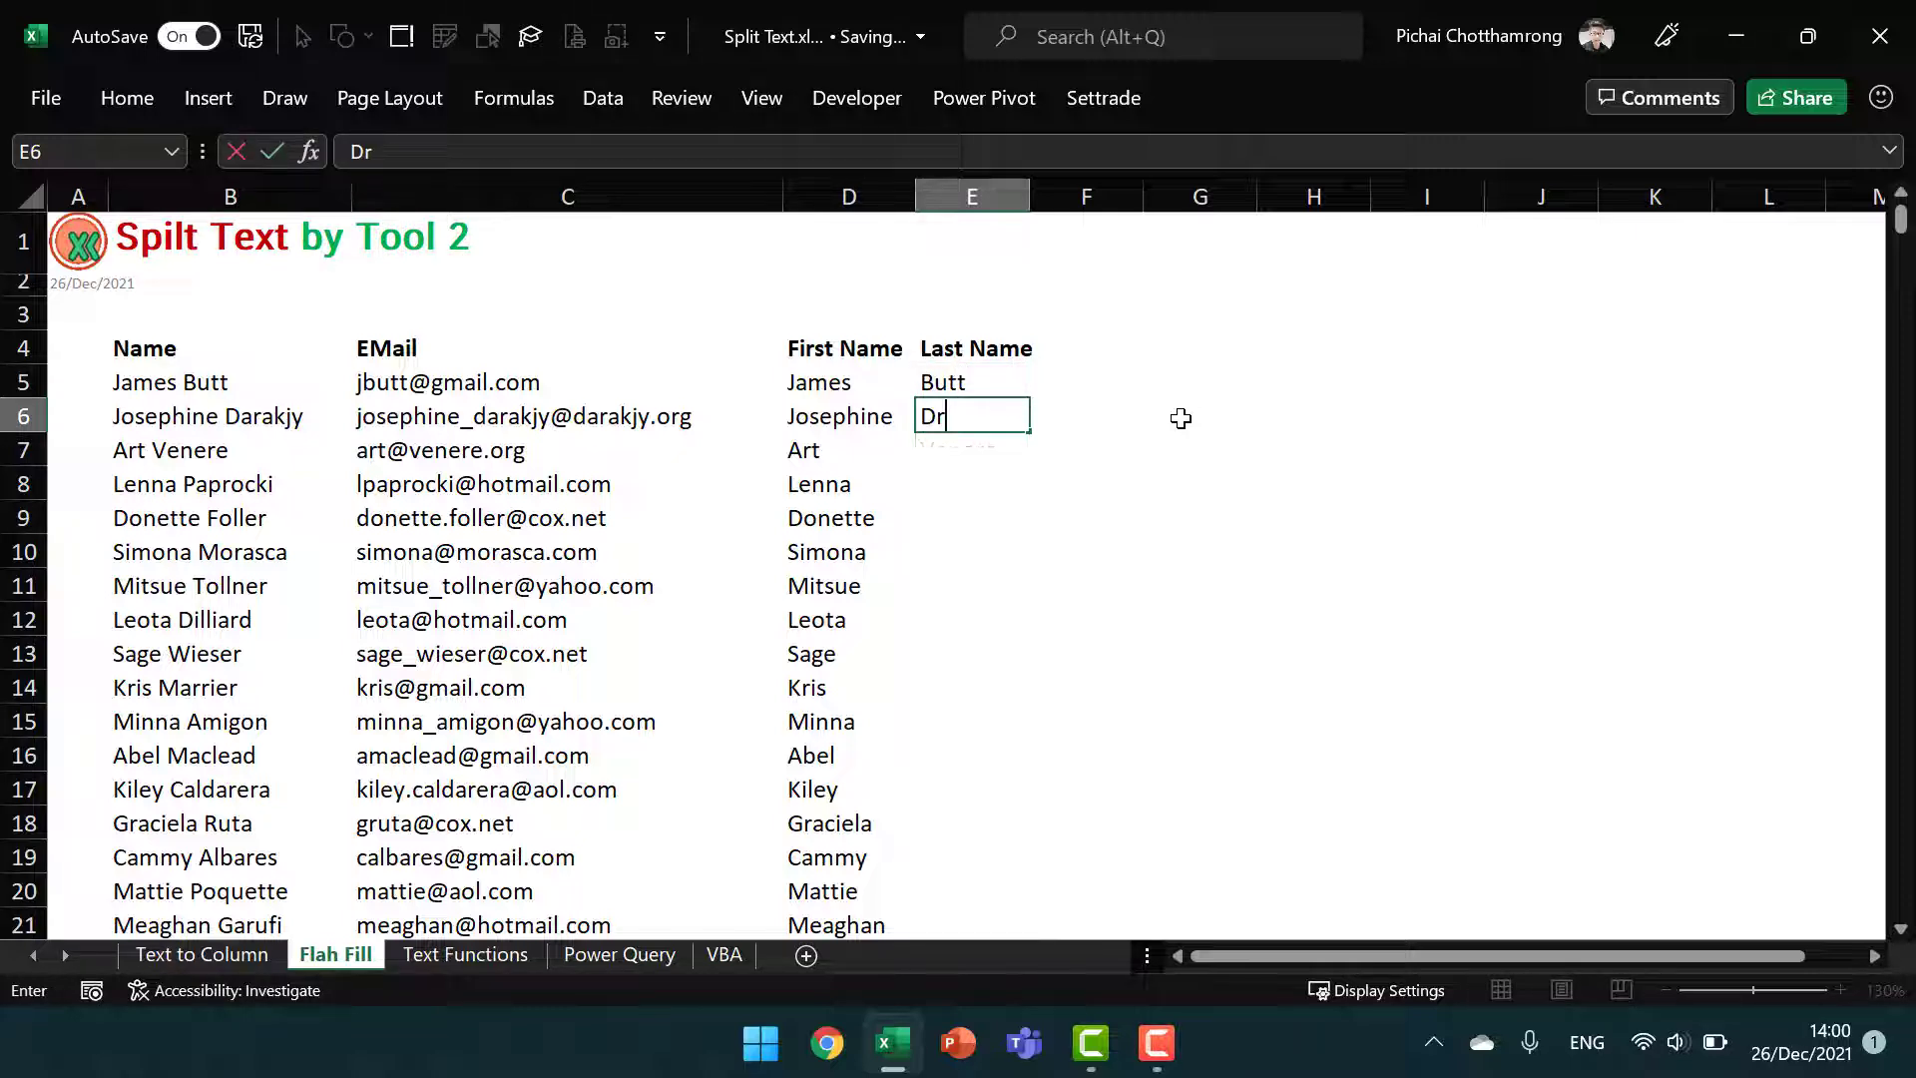
{"action": "type", "text": "arakjy"}
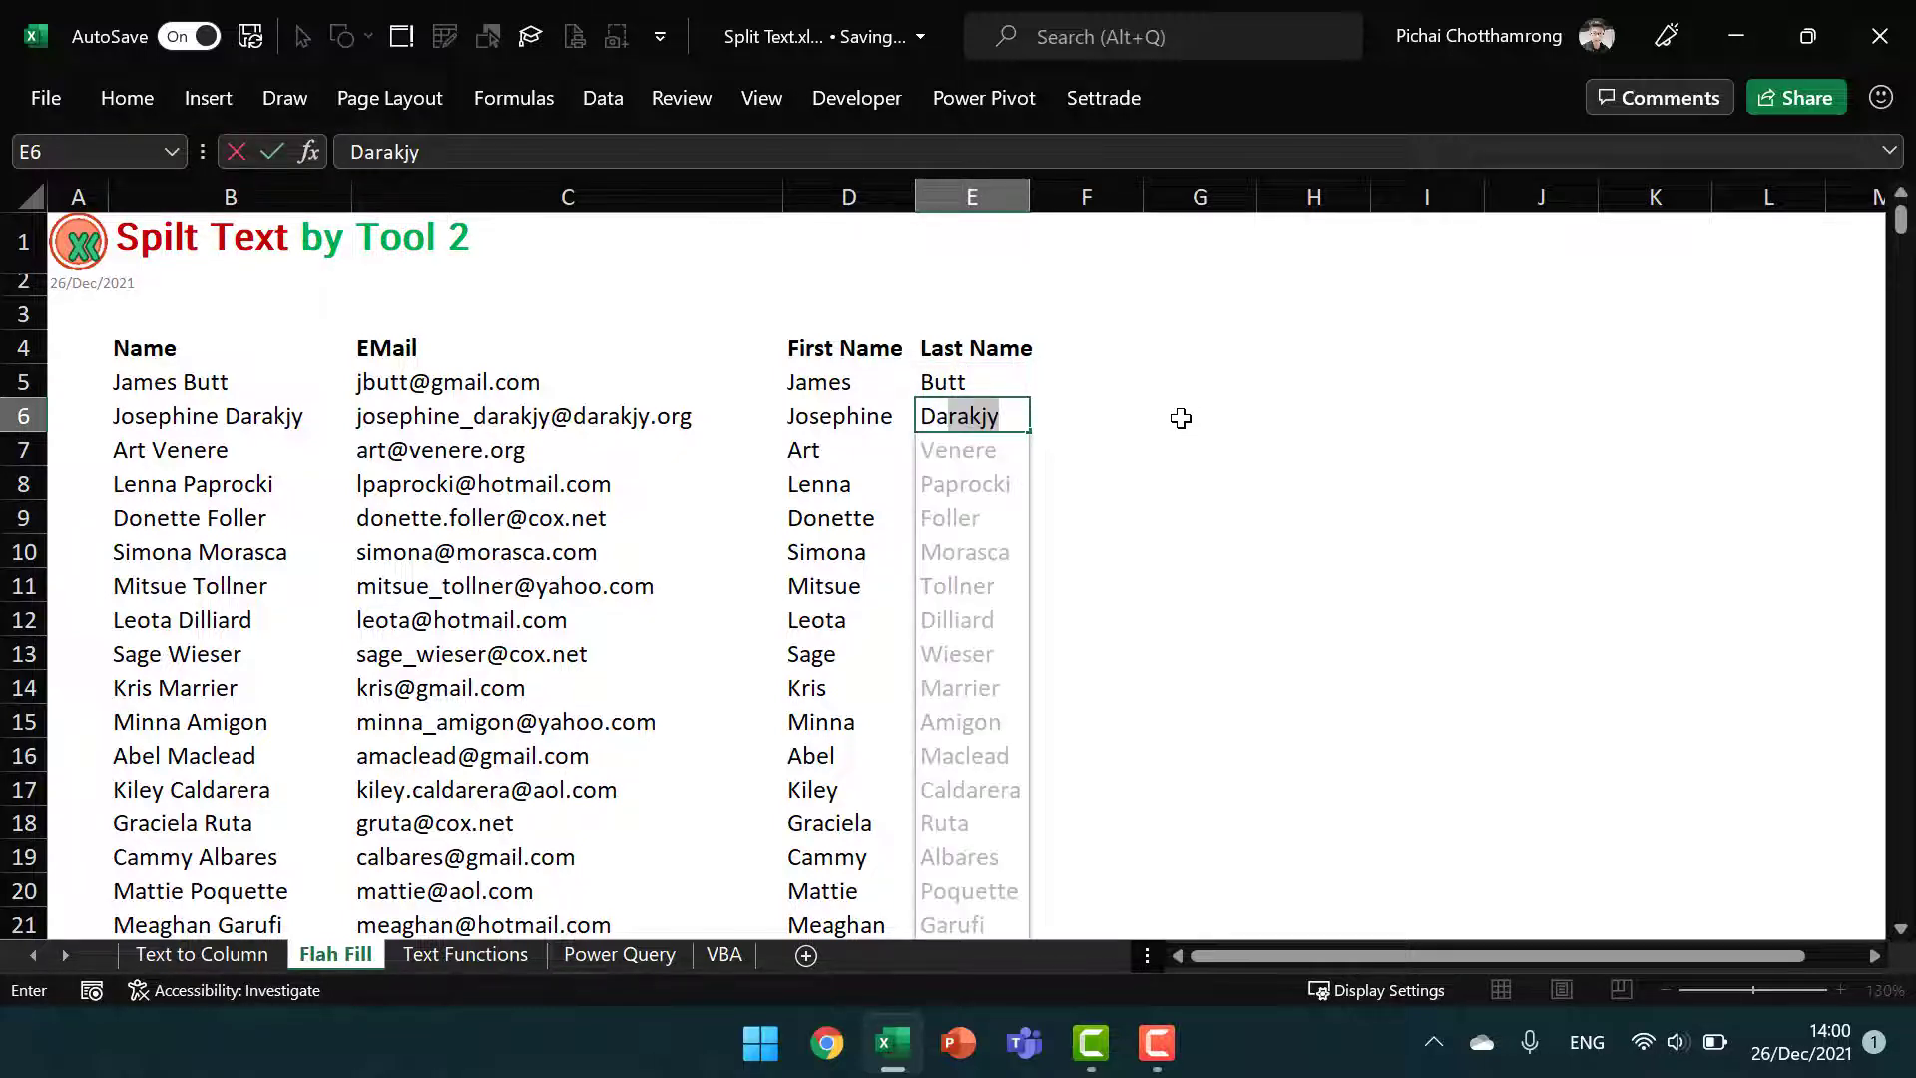
{"action": "key", "text": "Return"}
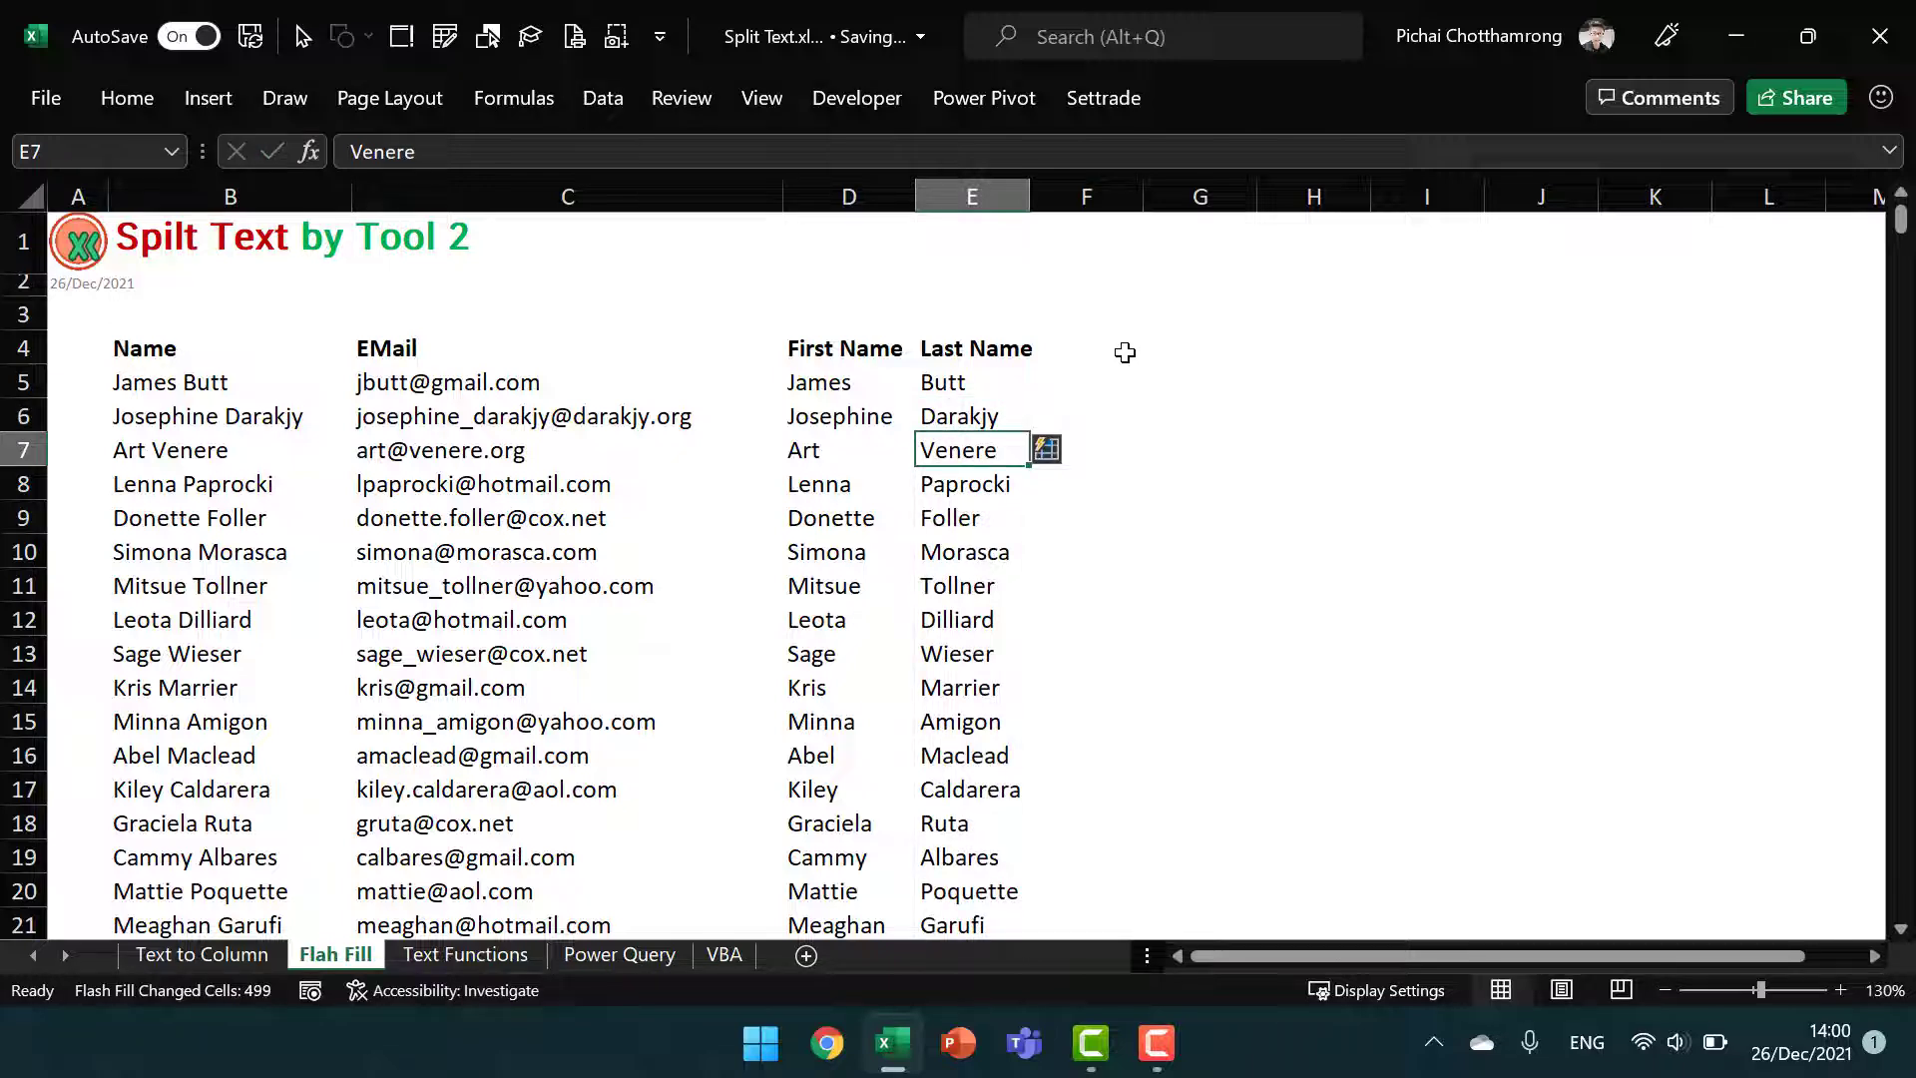
Widen column E slightly so its header fits and enter the header "Domain" in F4
{"action": "left_click", "coordinate": [1125, 352]}
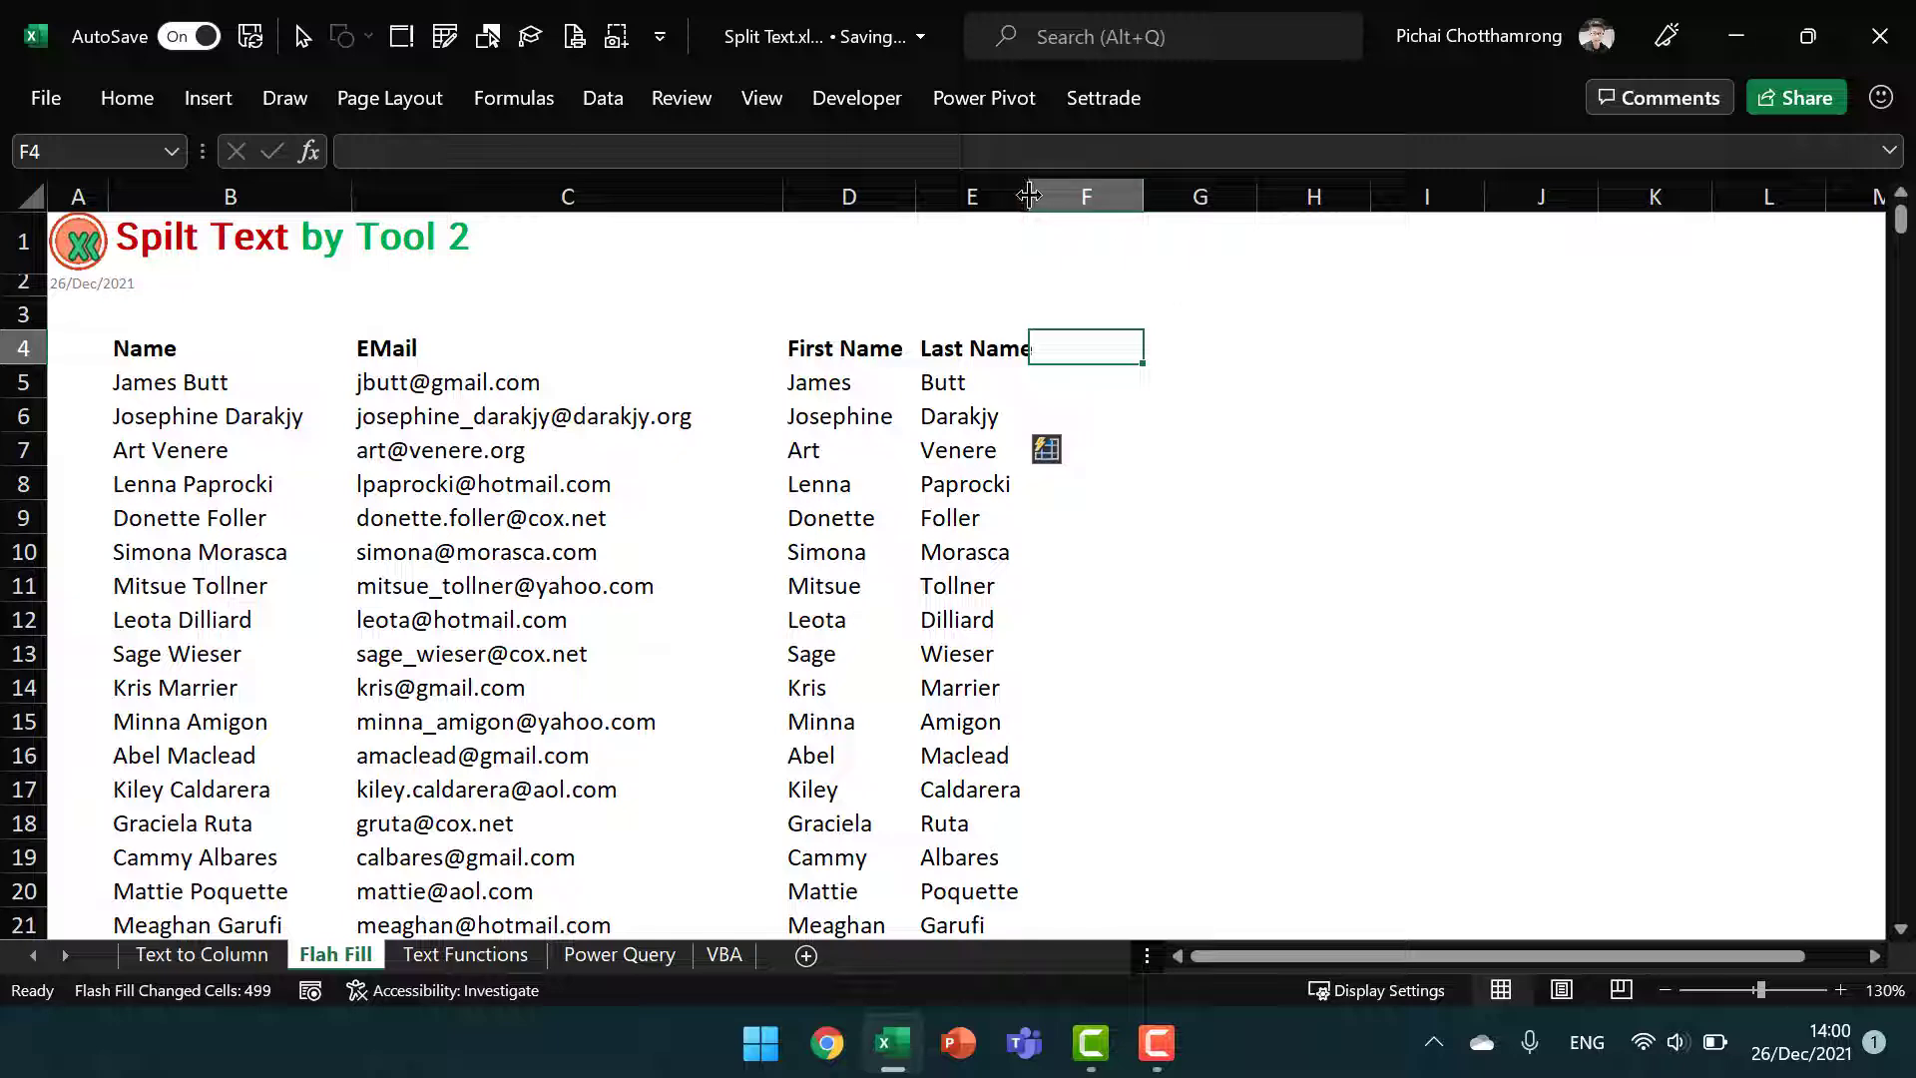
{"action": "left_click_drag", "start_coordinate": [1029, 196], "coordinate": [1049, 197]}
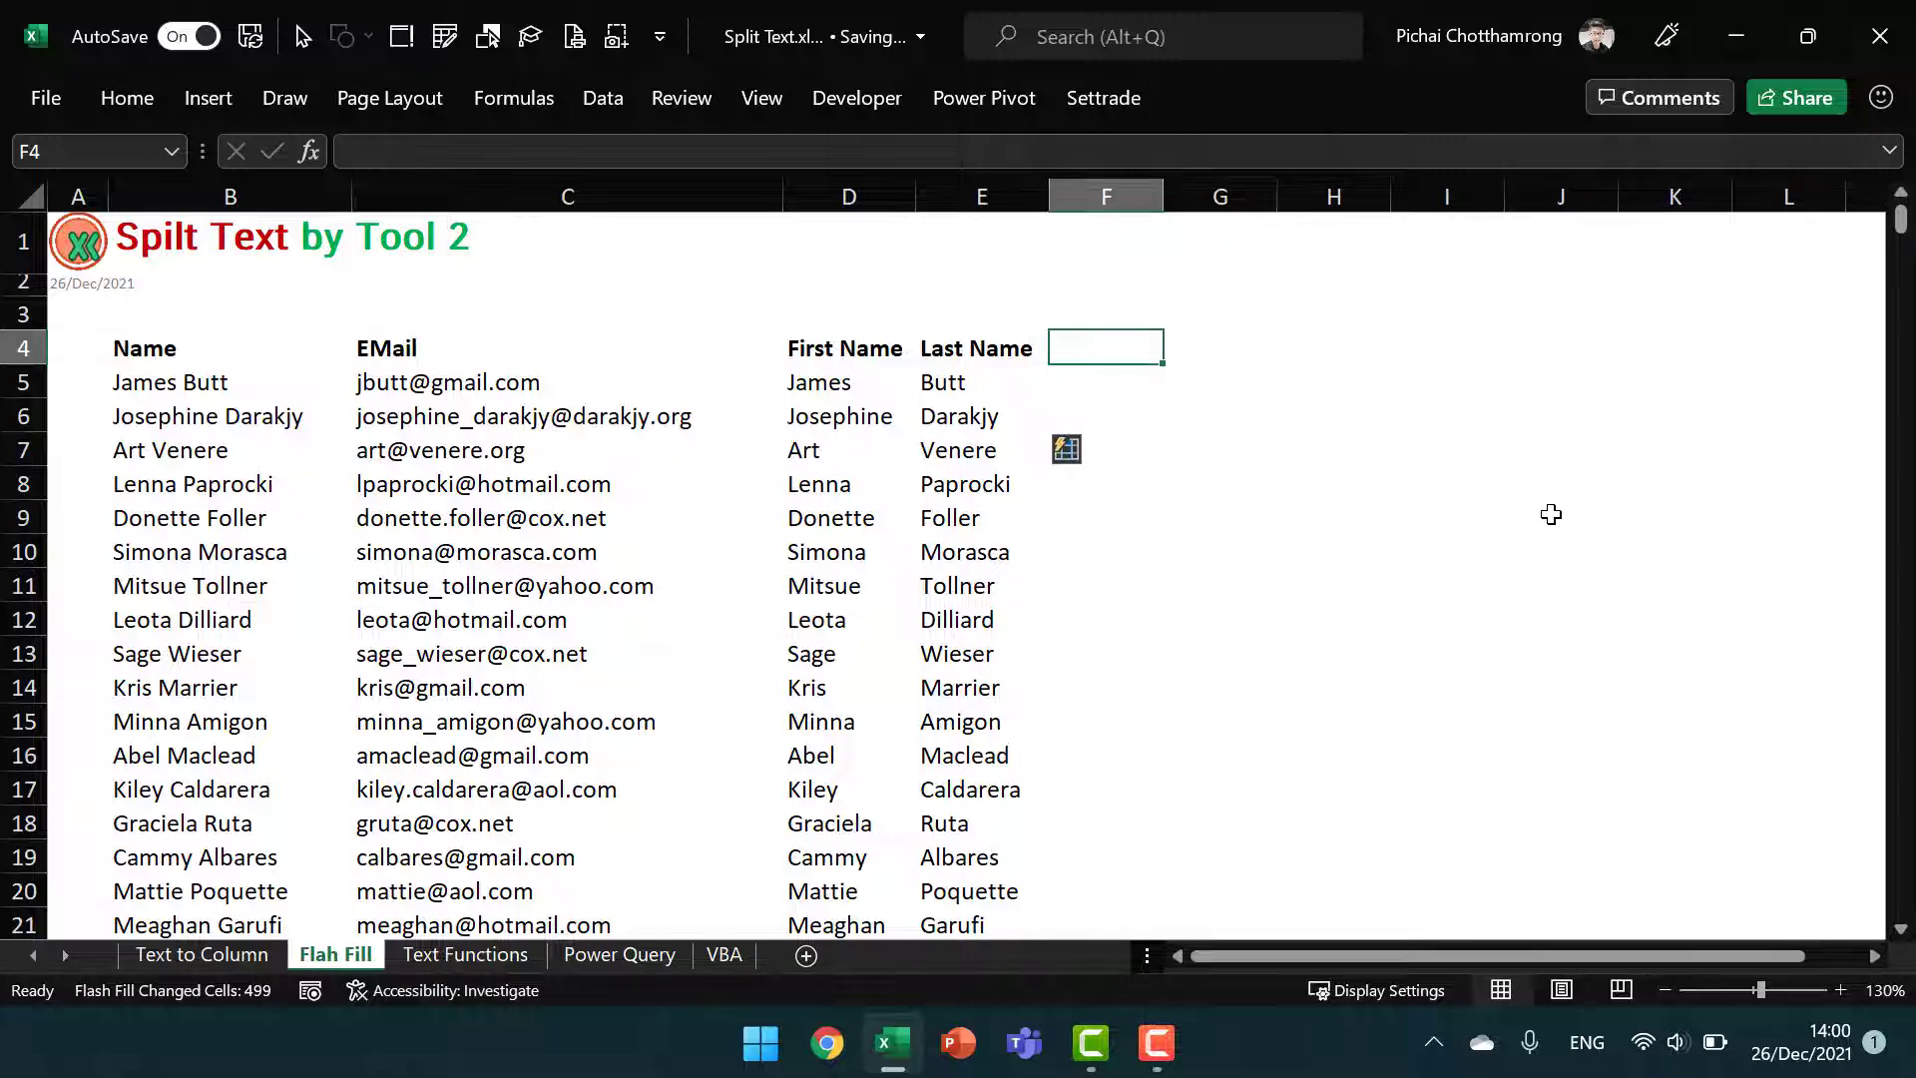
{"action": "type", "text": "Dom"}
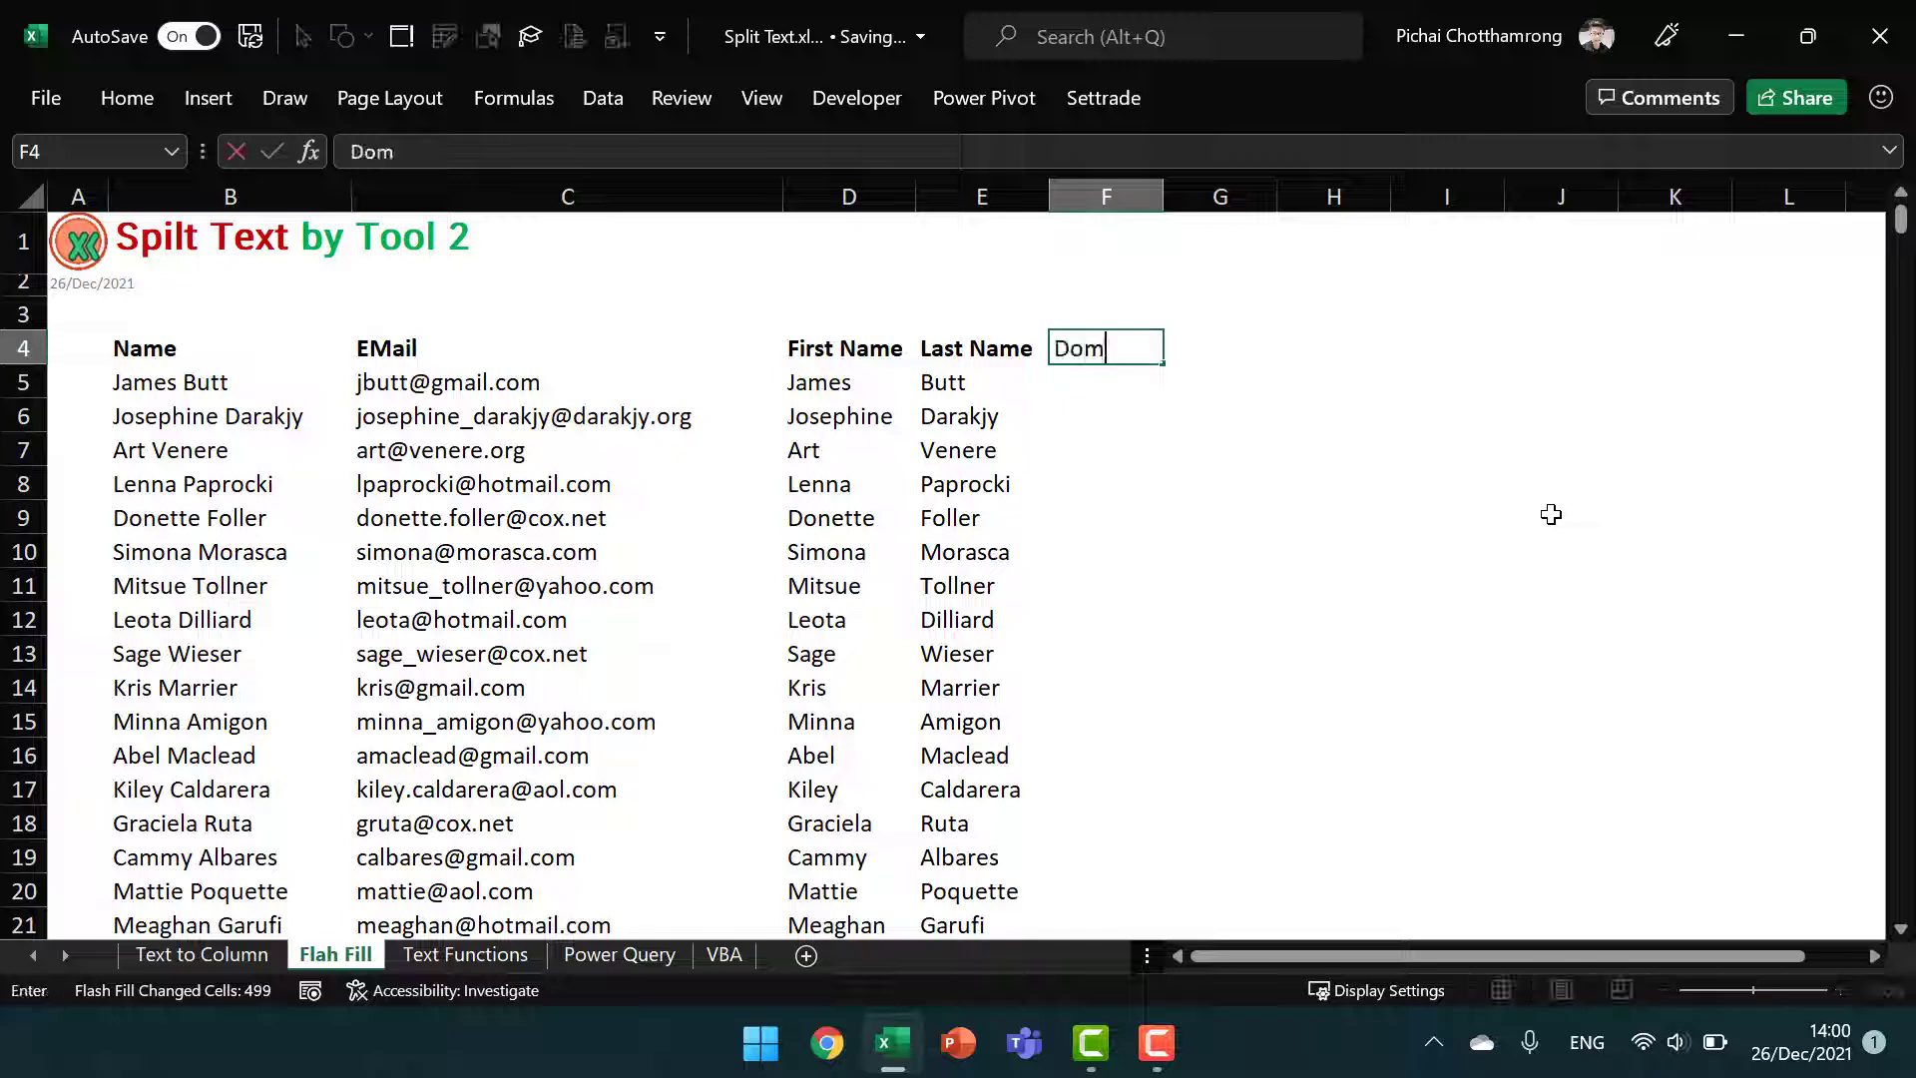
{"action": "type", "text": "ain"}
{"action": "key", "text": "Return"}
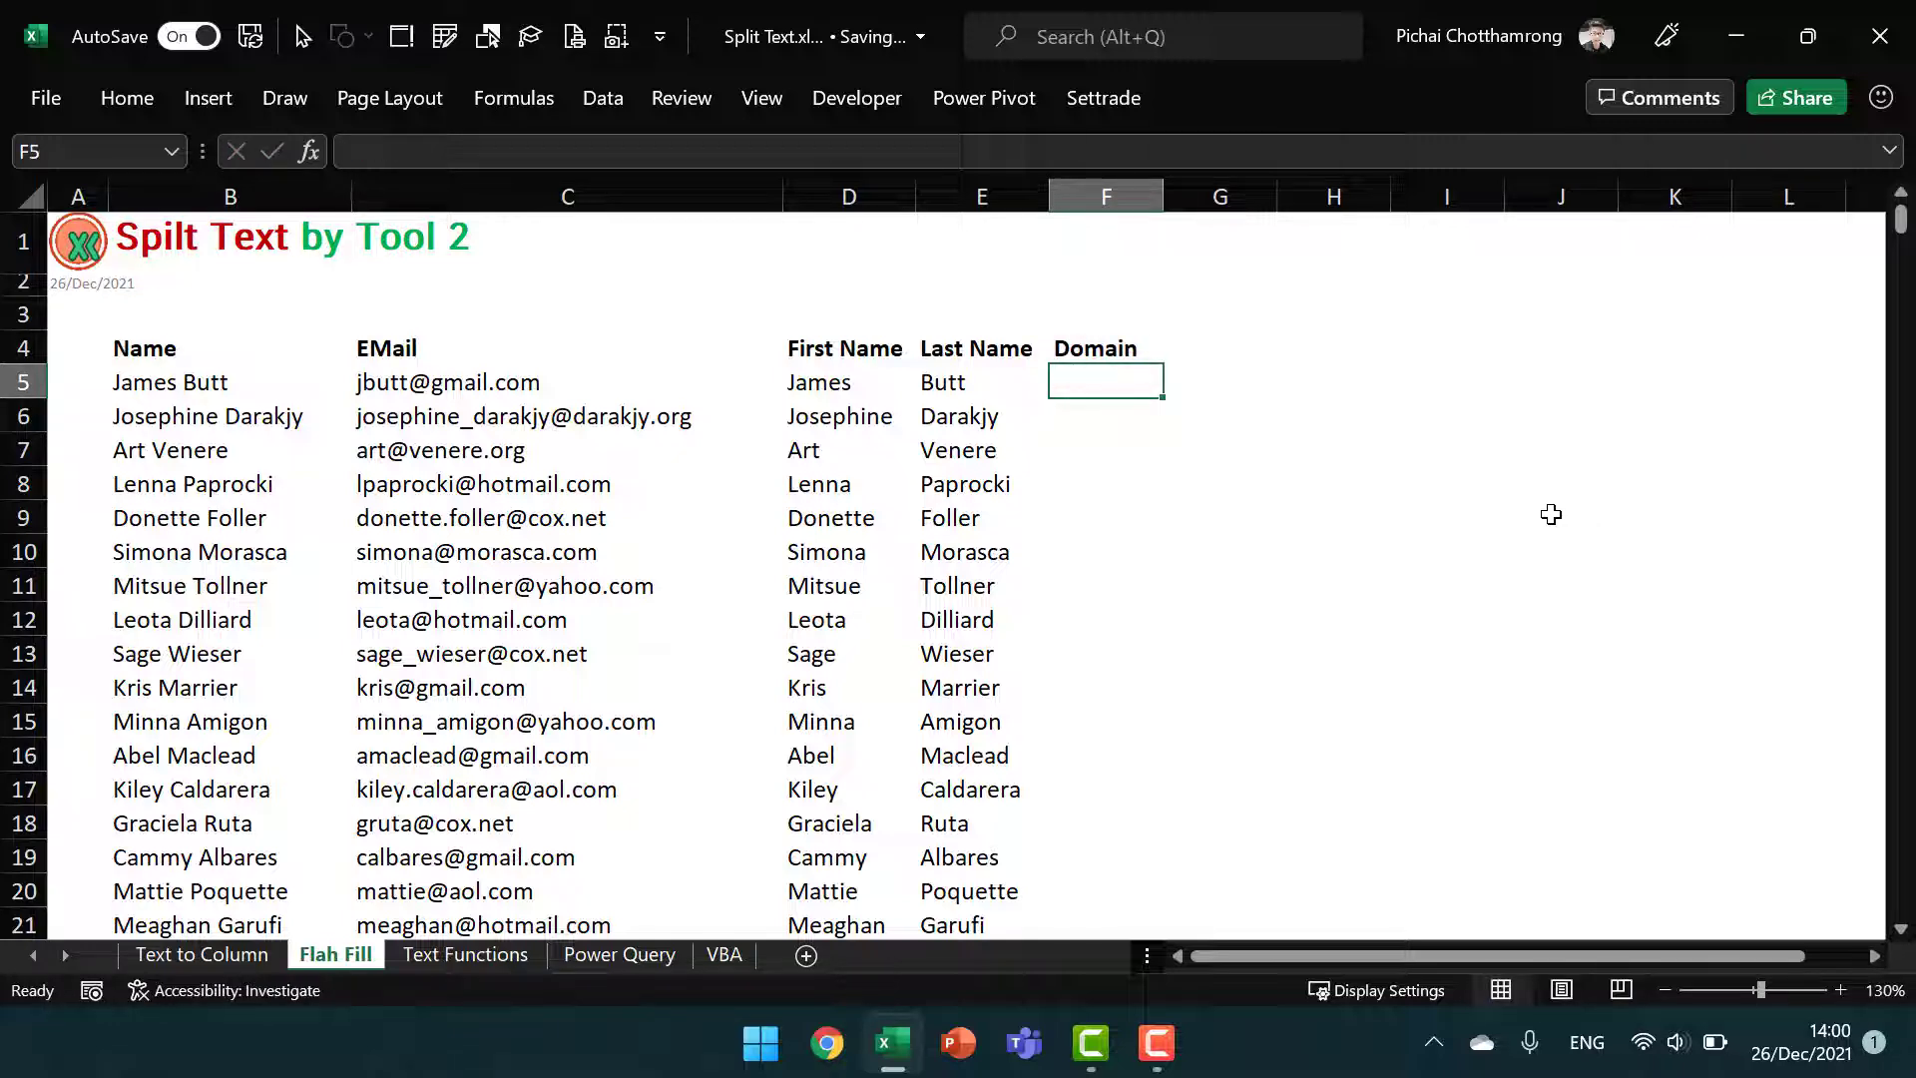
Enter the email domains of the first two rows in F5 and F6 and accept the Flash Fill suggestion for the rest of the list
{"action": "type", "text": "g"}
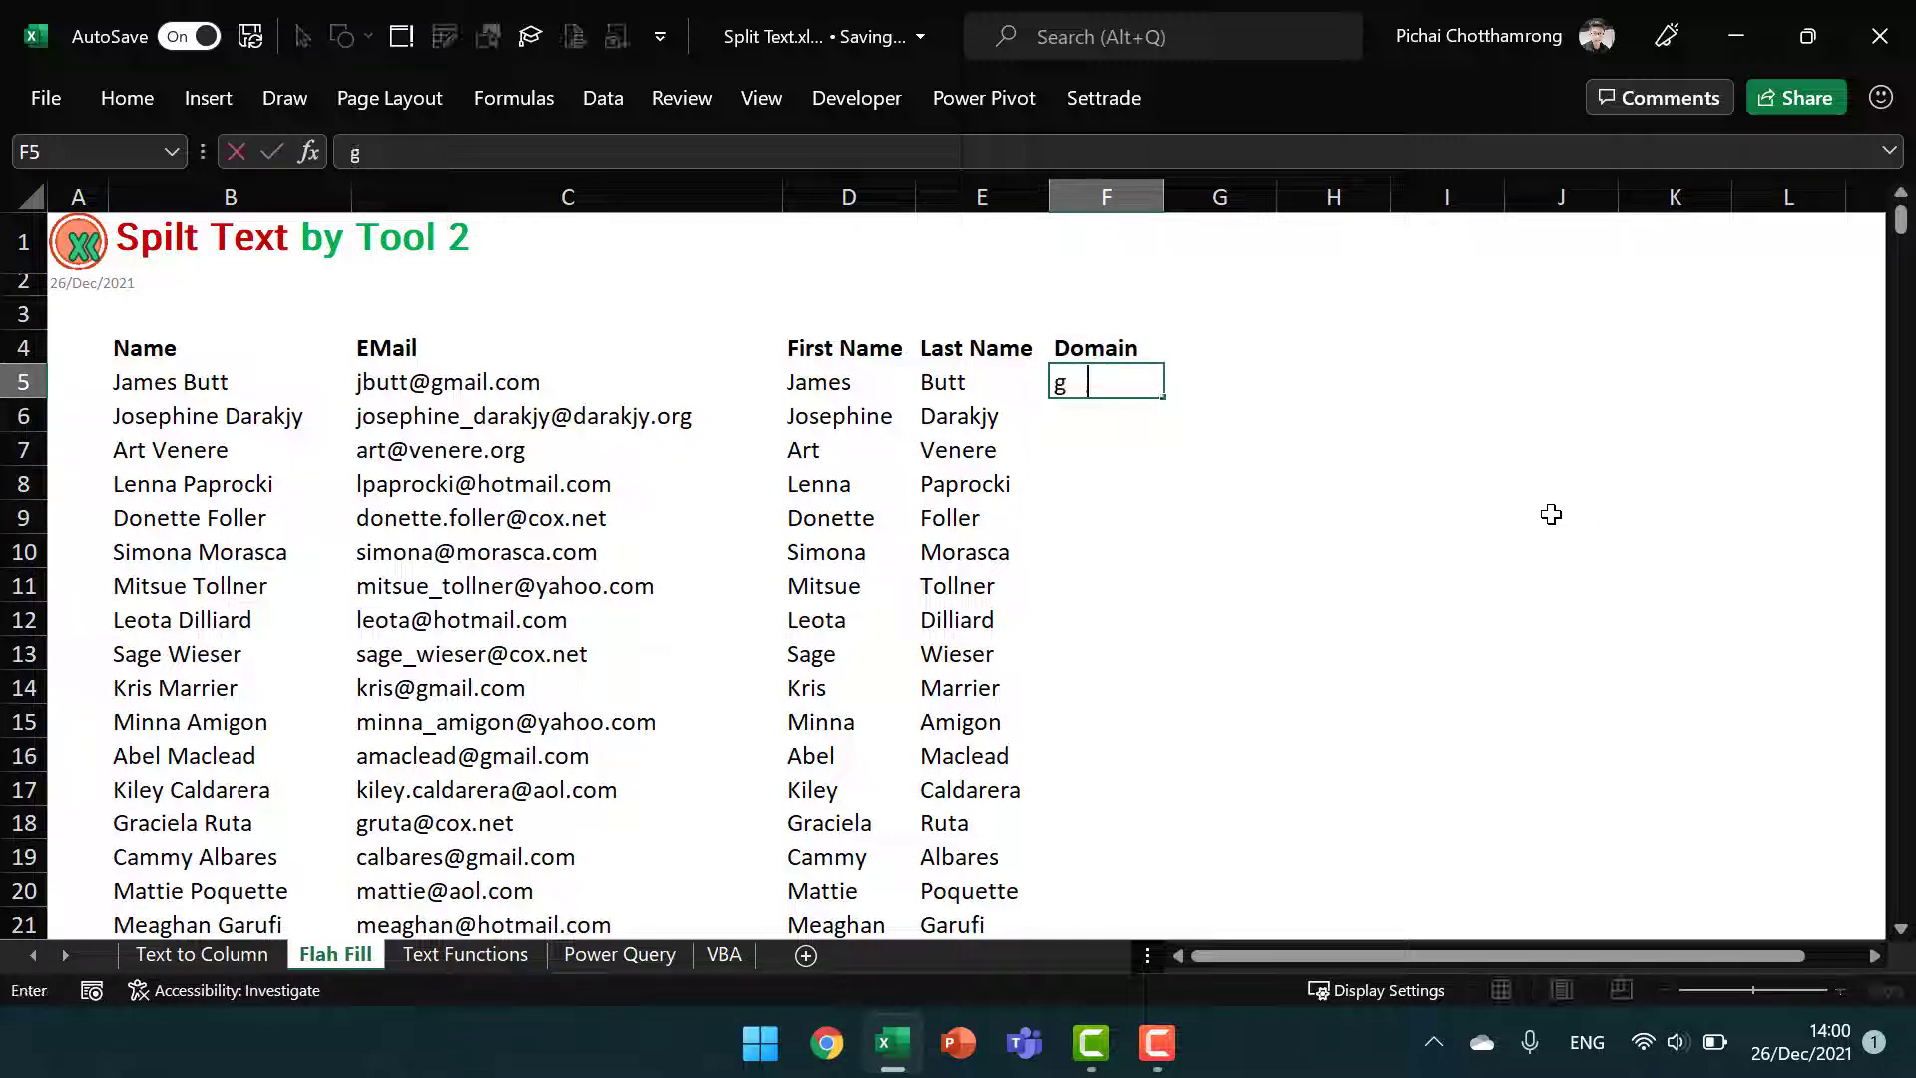
{"action": "type", "text": "mail.com"}
{"action": "key", "text": "Return"}
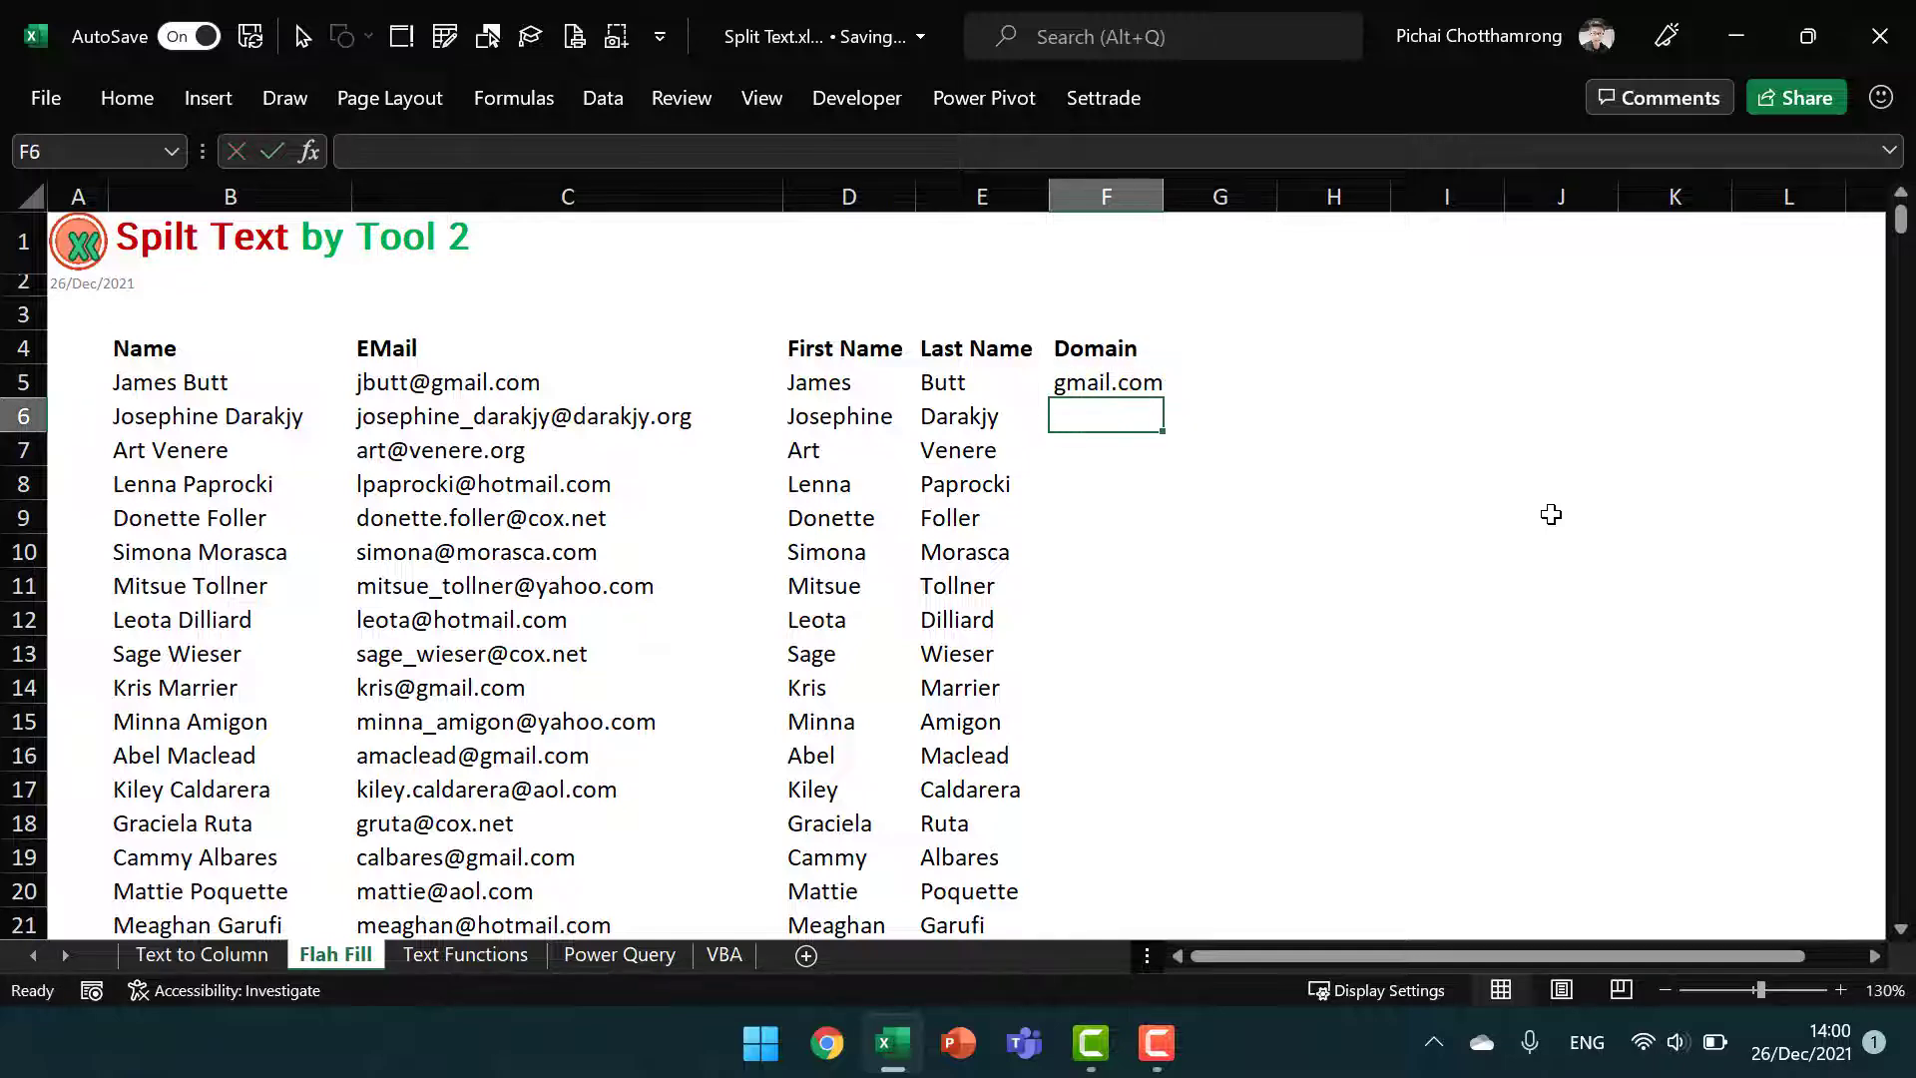
{"action": "type", "text": "darakjy.org"}
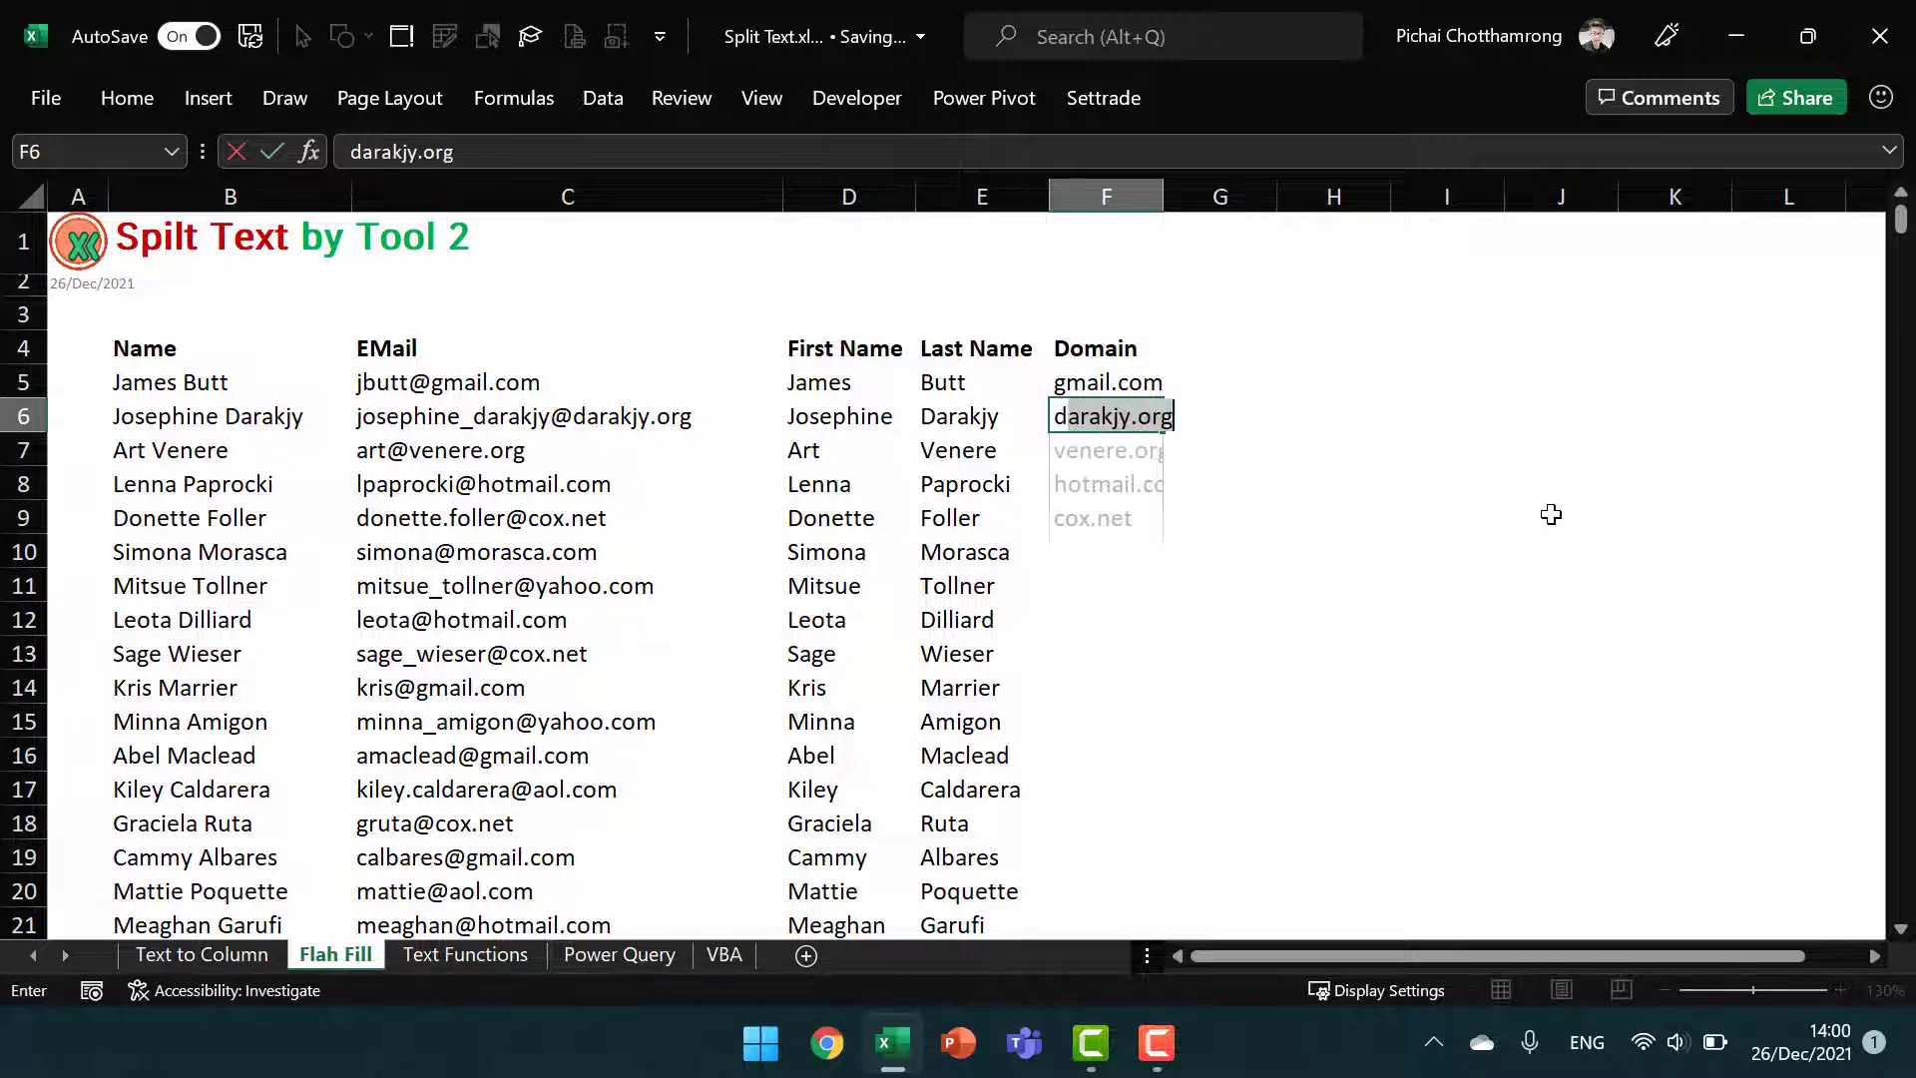
{"action": "key", "text": "Return"}
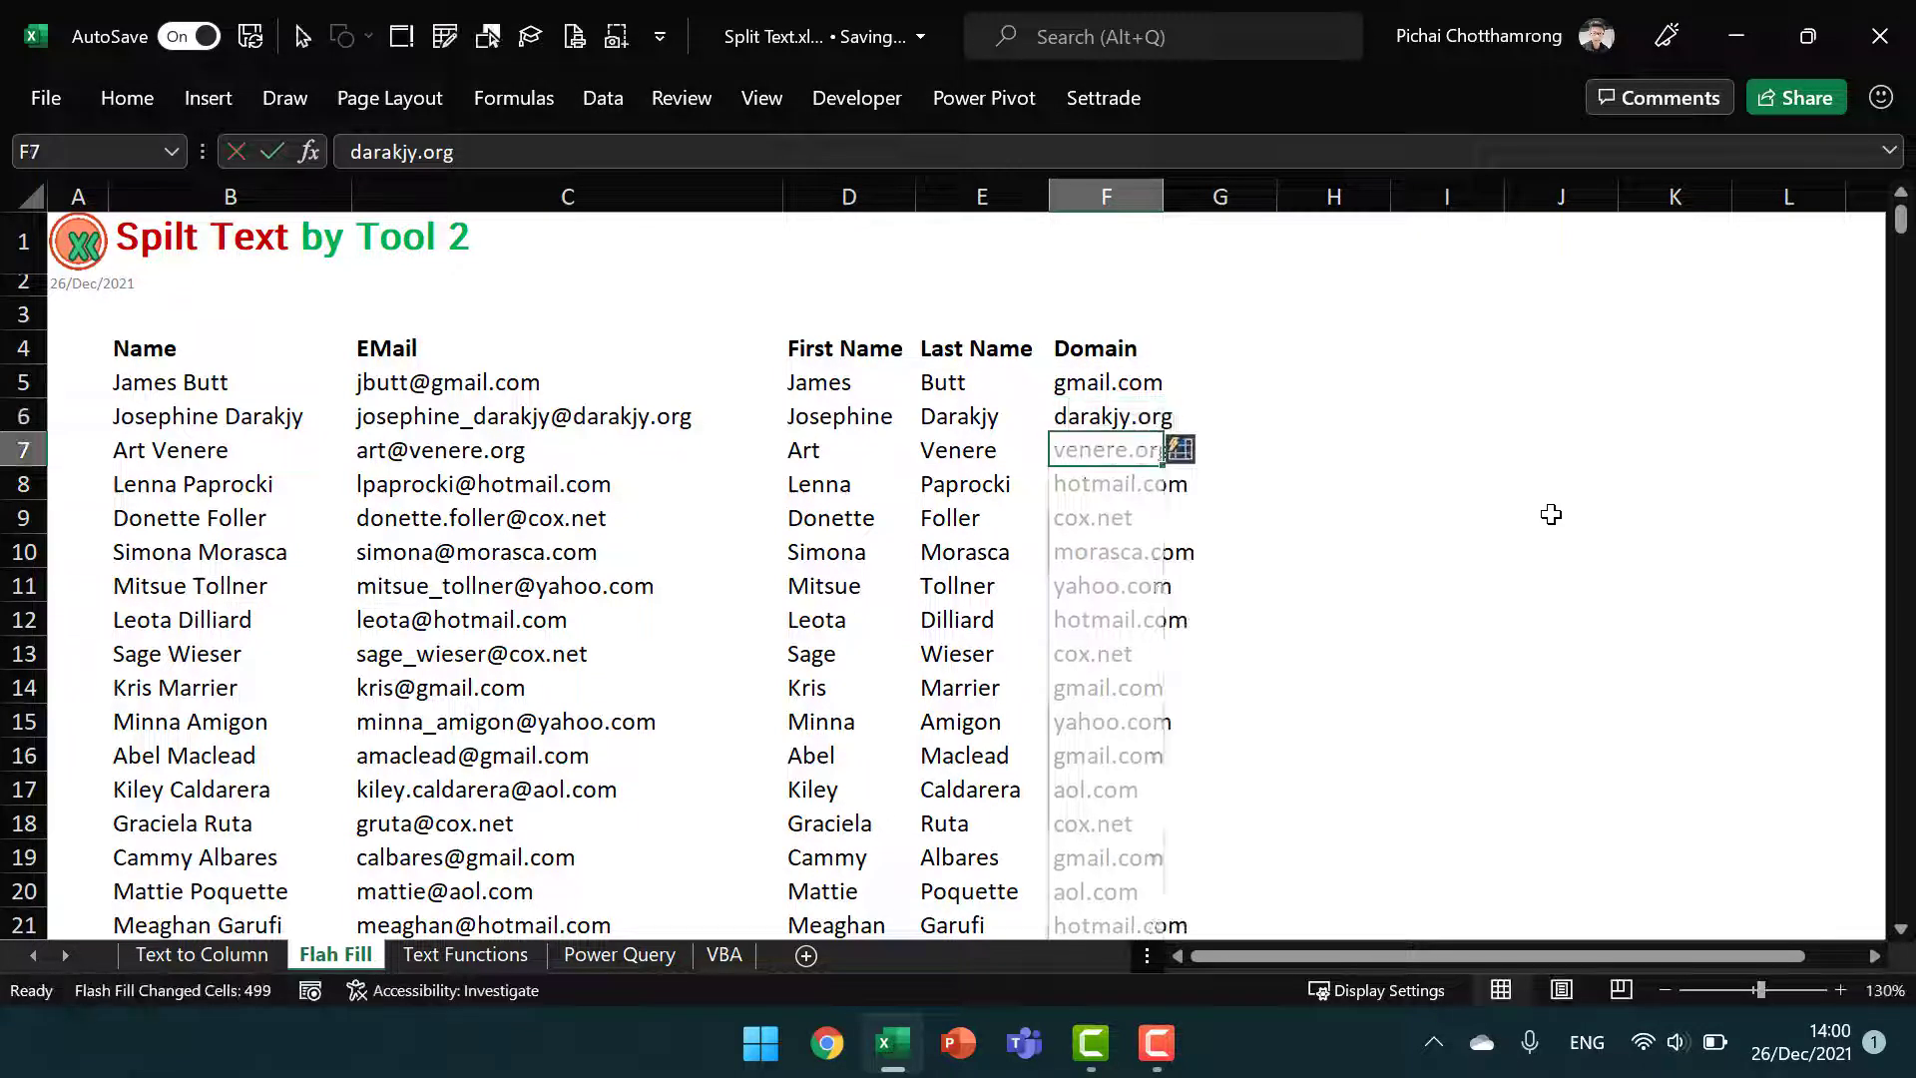
Widen column F to fit the domains and check the filled columns down to the last row of the list
{"action": "left_click", "coordinate": [1248, 350]}
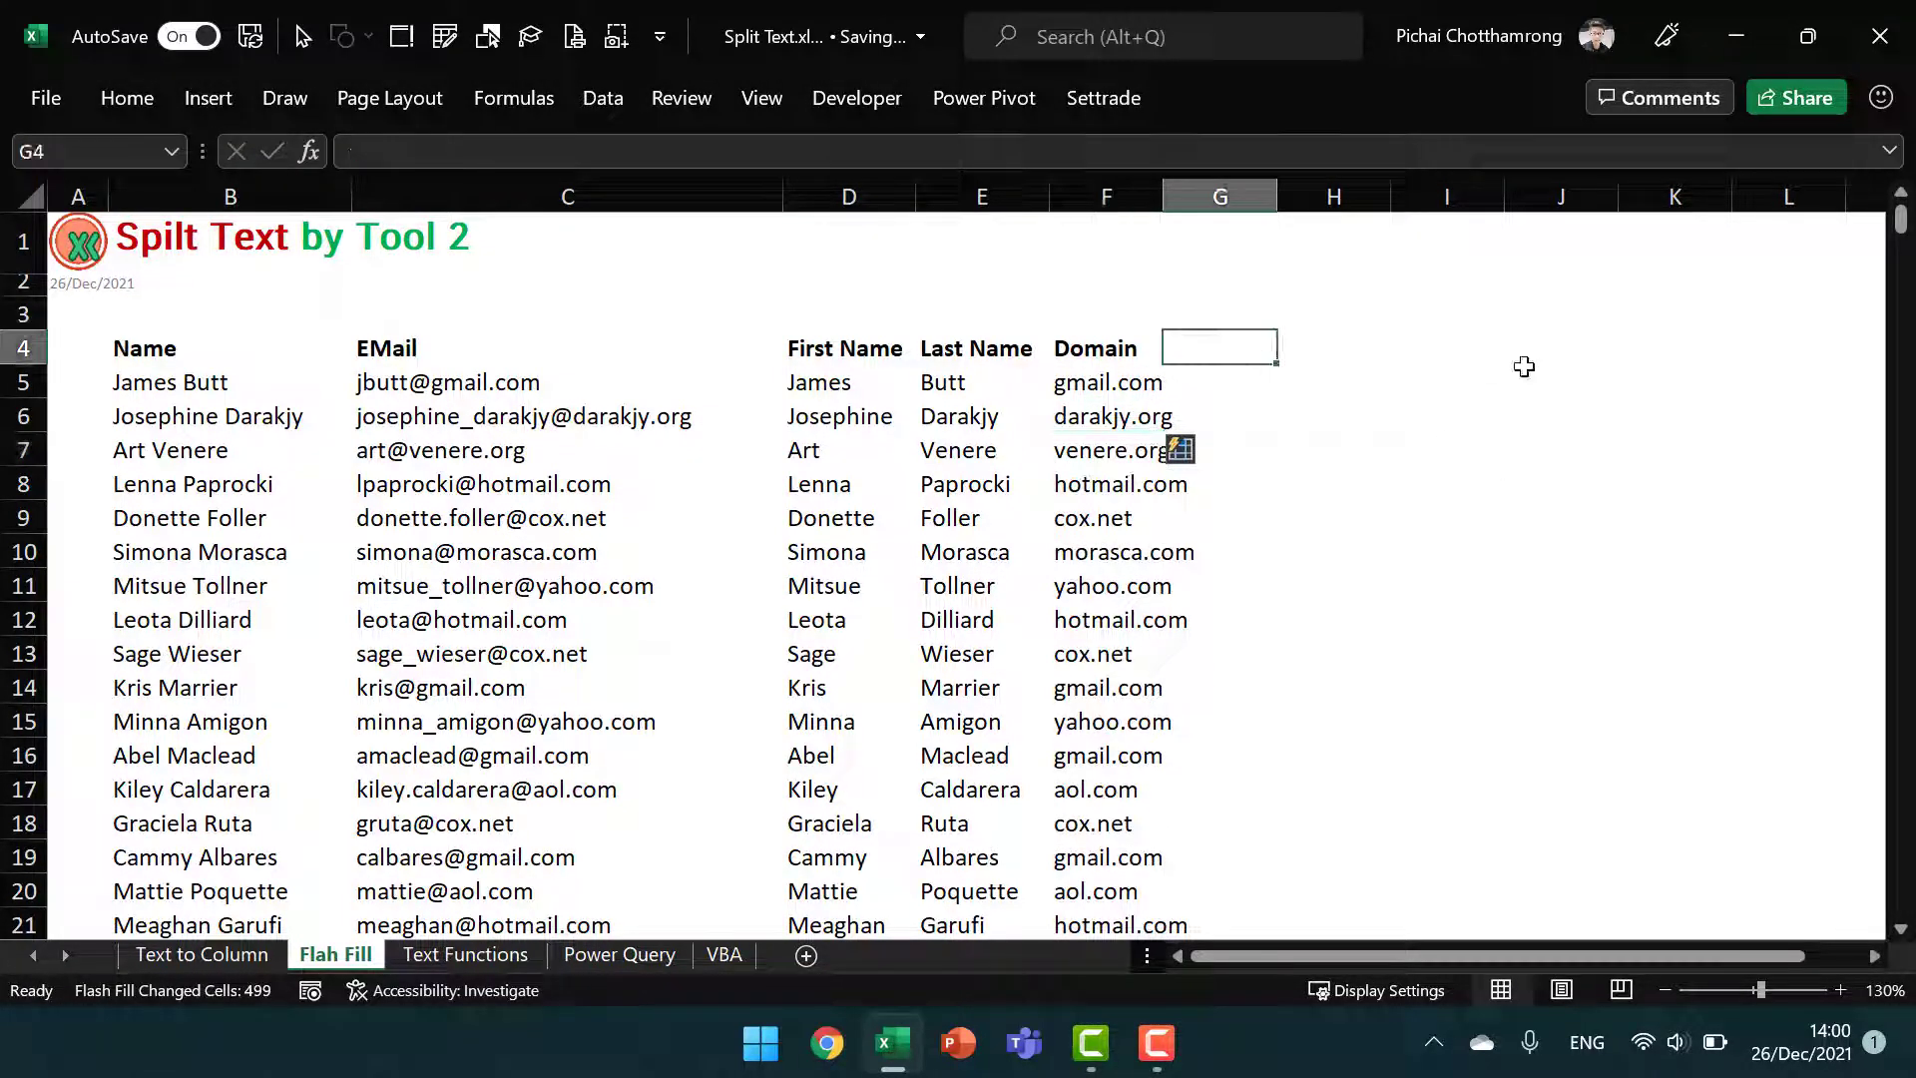
{"action": "left_click_drag", "start_coordinate": [1163, 196], "coordinate": [1244, 197]}
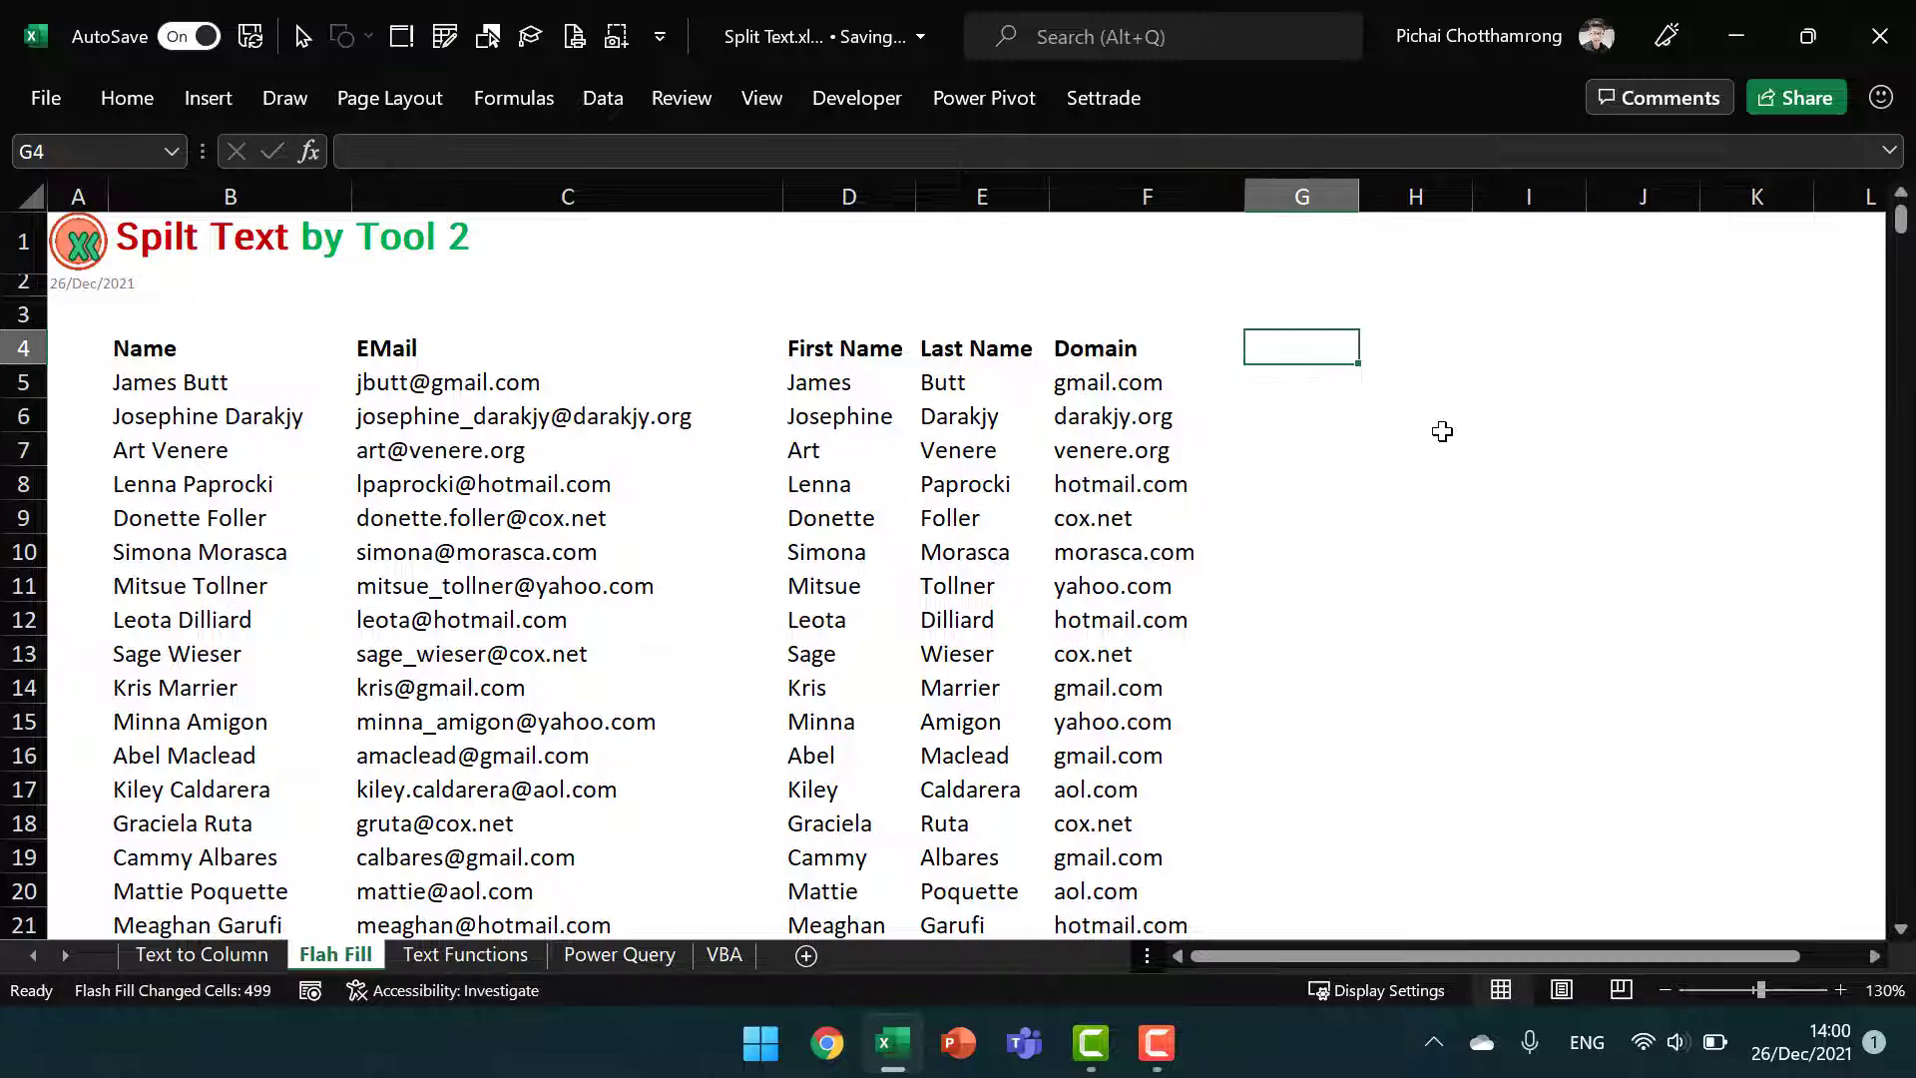
{"action": "scroll", "coordinate": [1429, 437], "scroll_direction": "down", "scroll_amount": 1}
{"action": "scroll", "coordinate": [1430, 437], "scroll_direction": "down", "scroll_amount": 15}
{"action": "left_click", "coordinate": [1100, 477]}
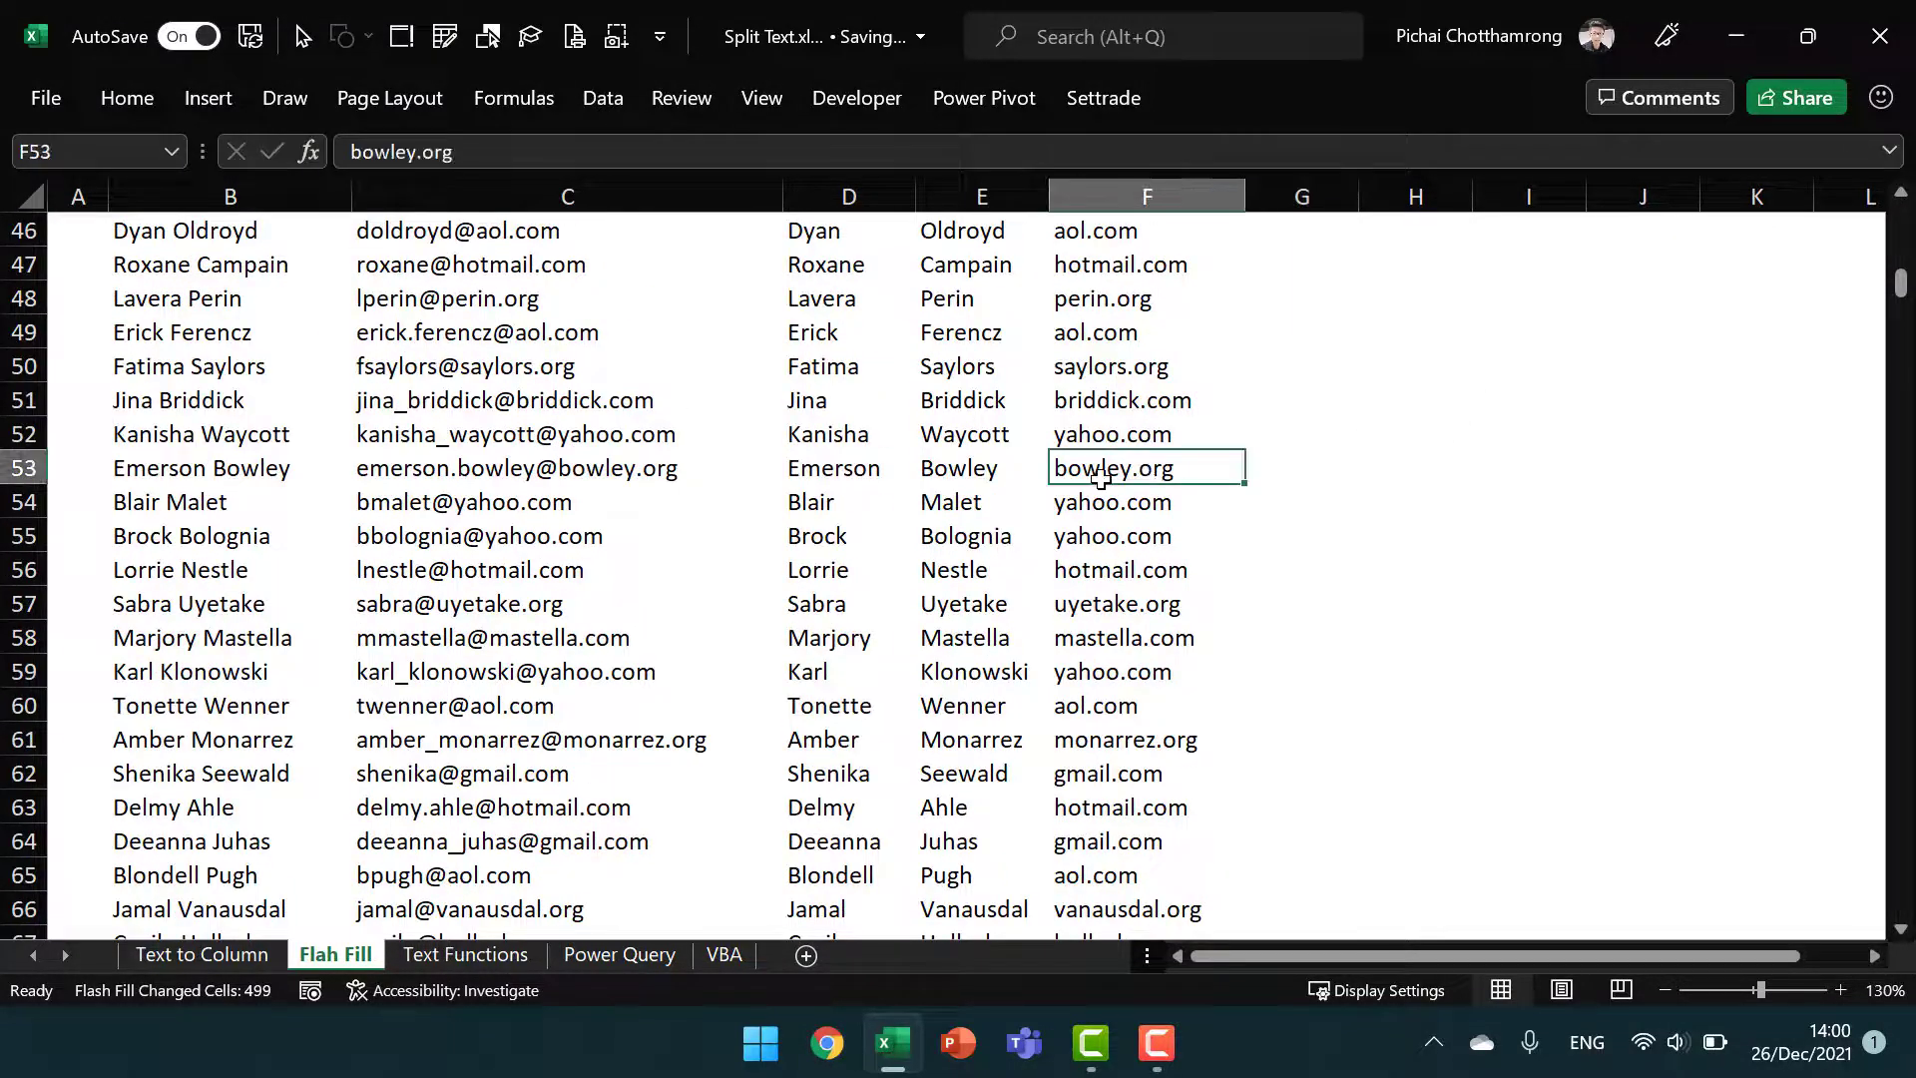
{"action": "key", "text": "ctrl+Down"}
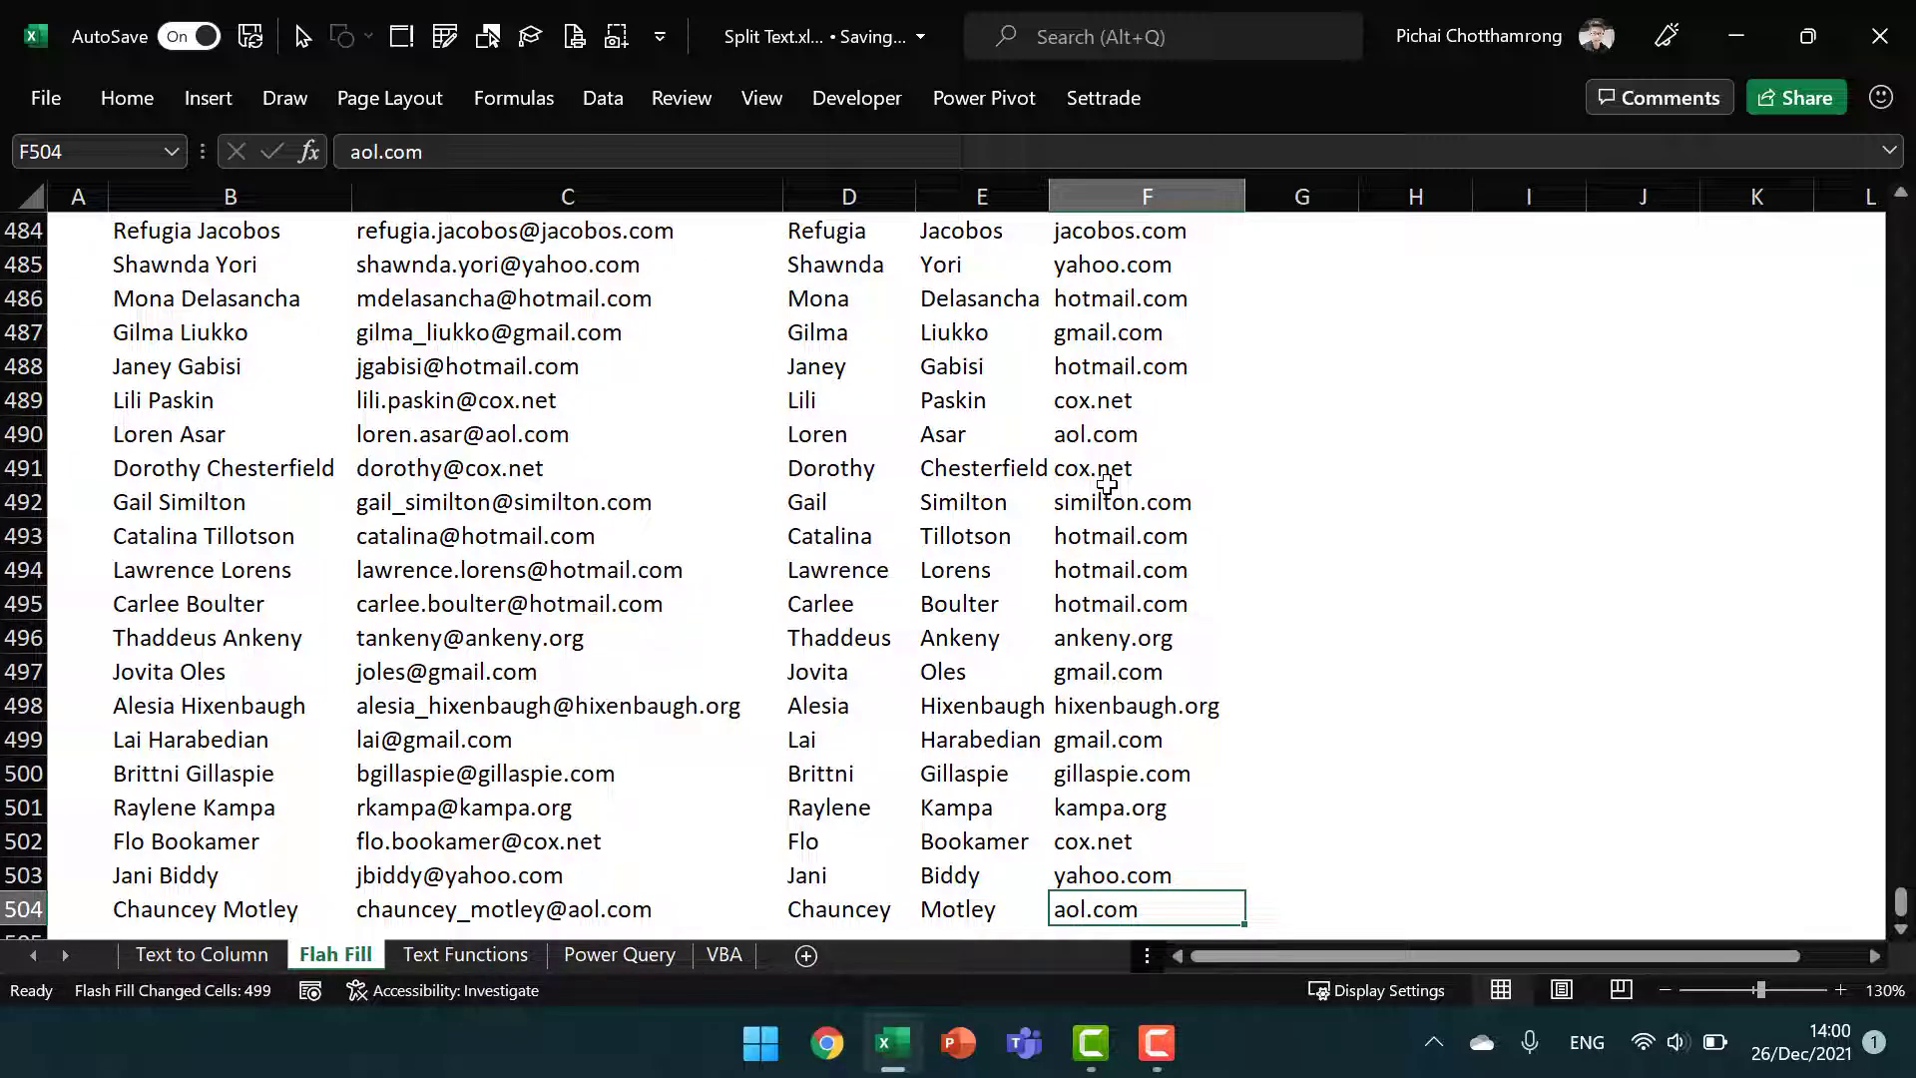
{"action": "key", "text": "ctrl+Up"}
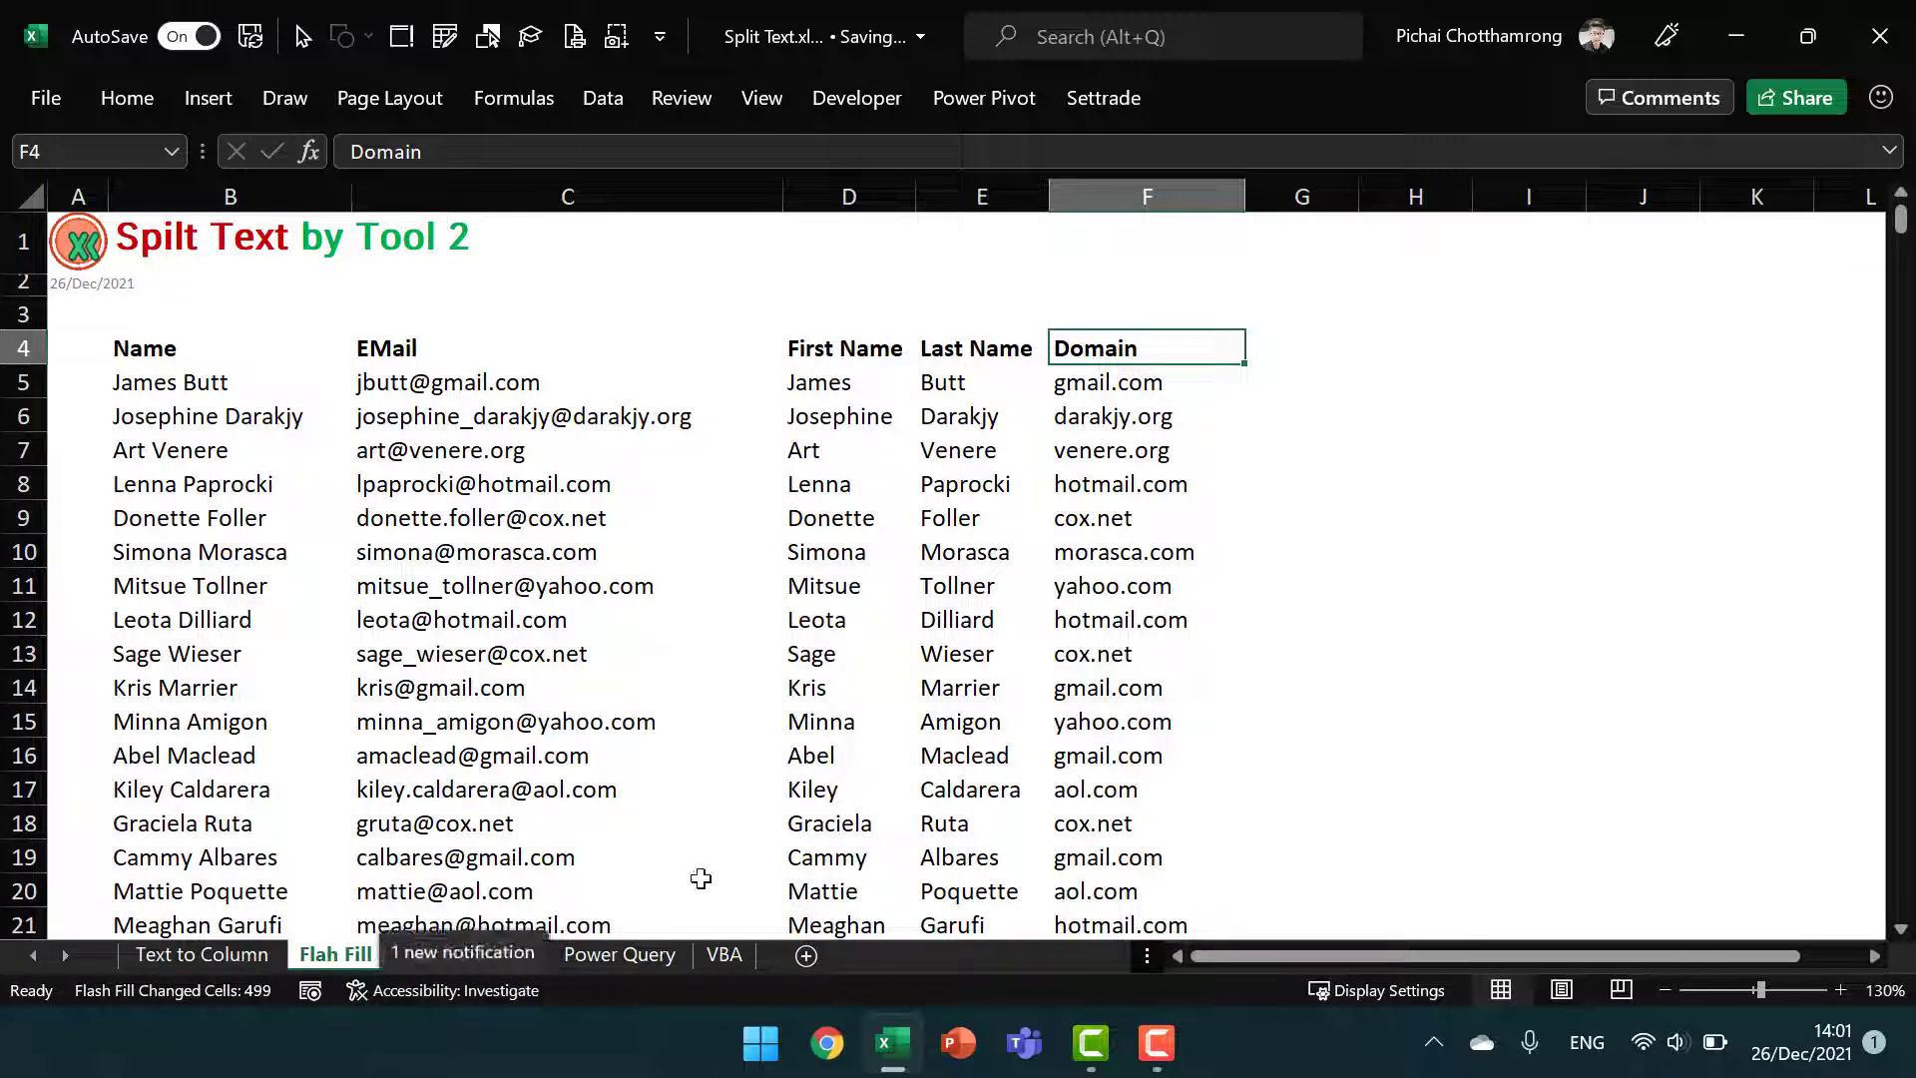
On the "Text Functions" sheet, enter the header "First Name" in D4 and make it bold
{"action": "left_click", "coordinate": [513, 958]}
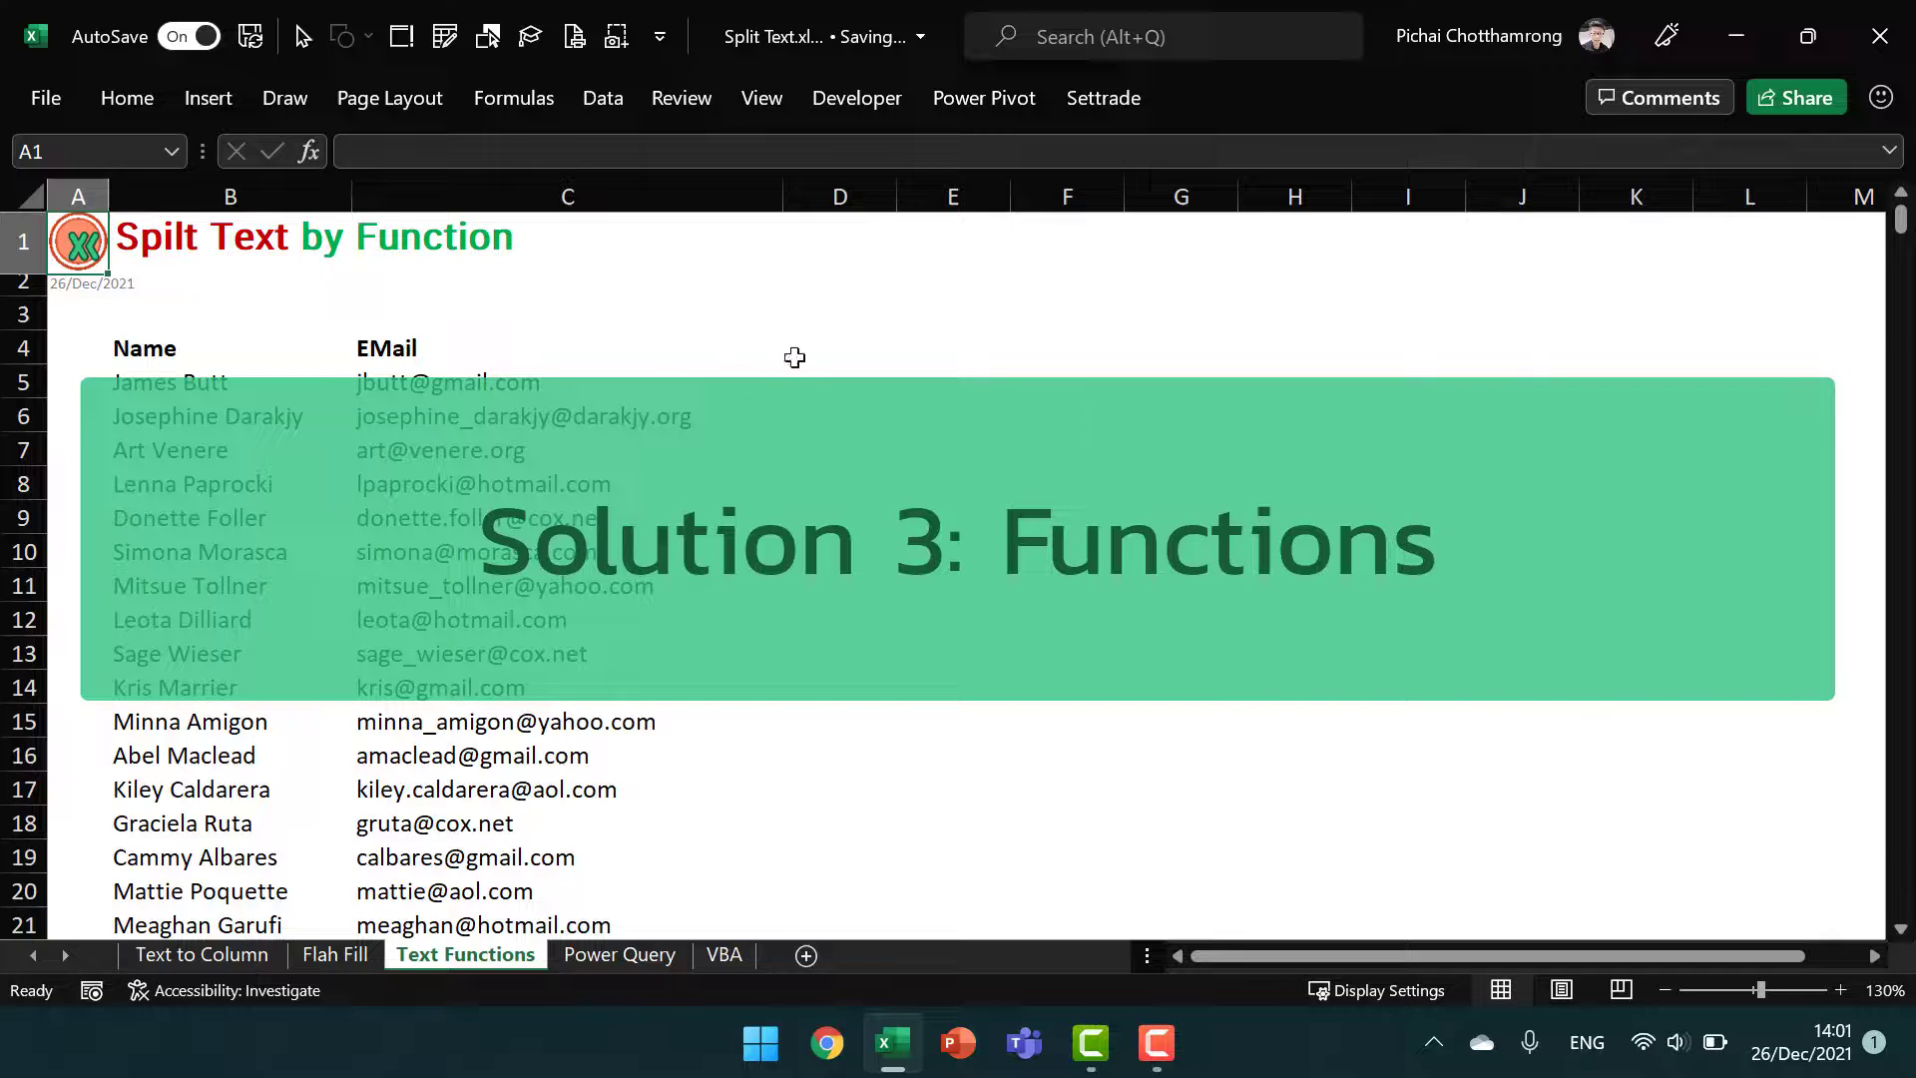
{"action": "left_click", "coordinate": [829, 352]}
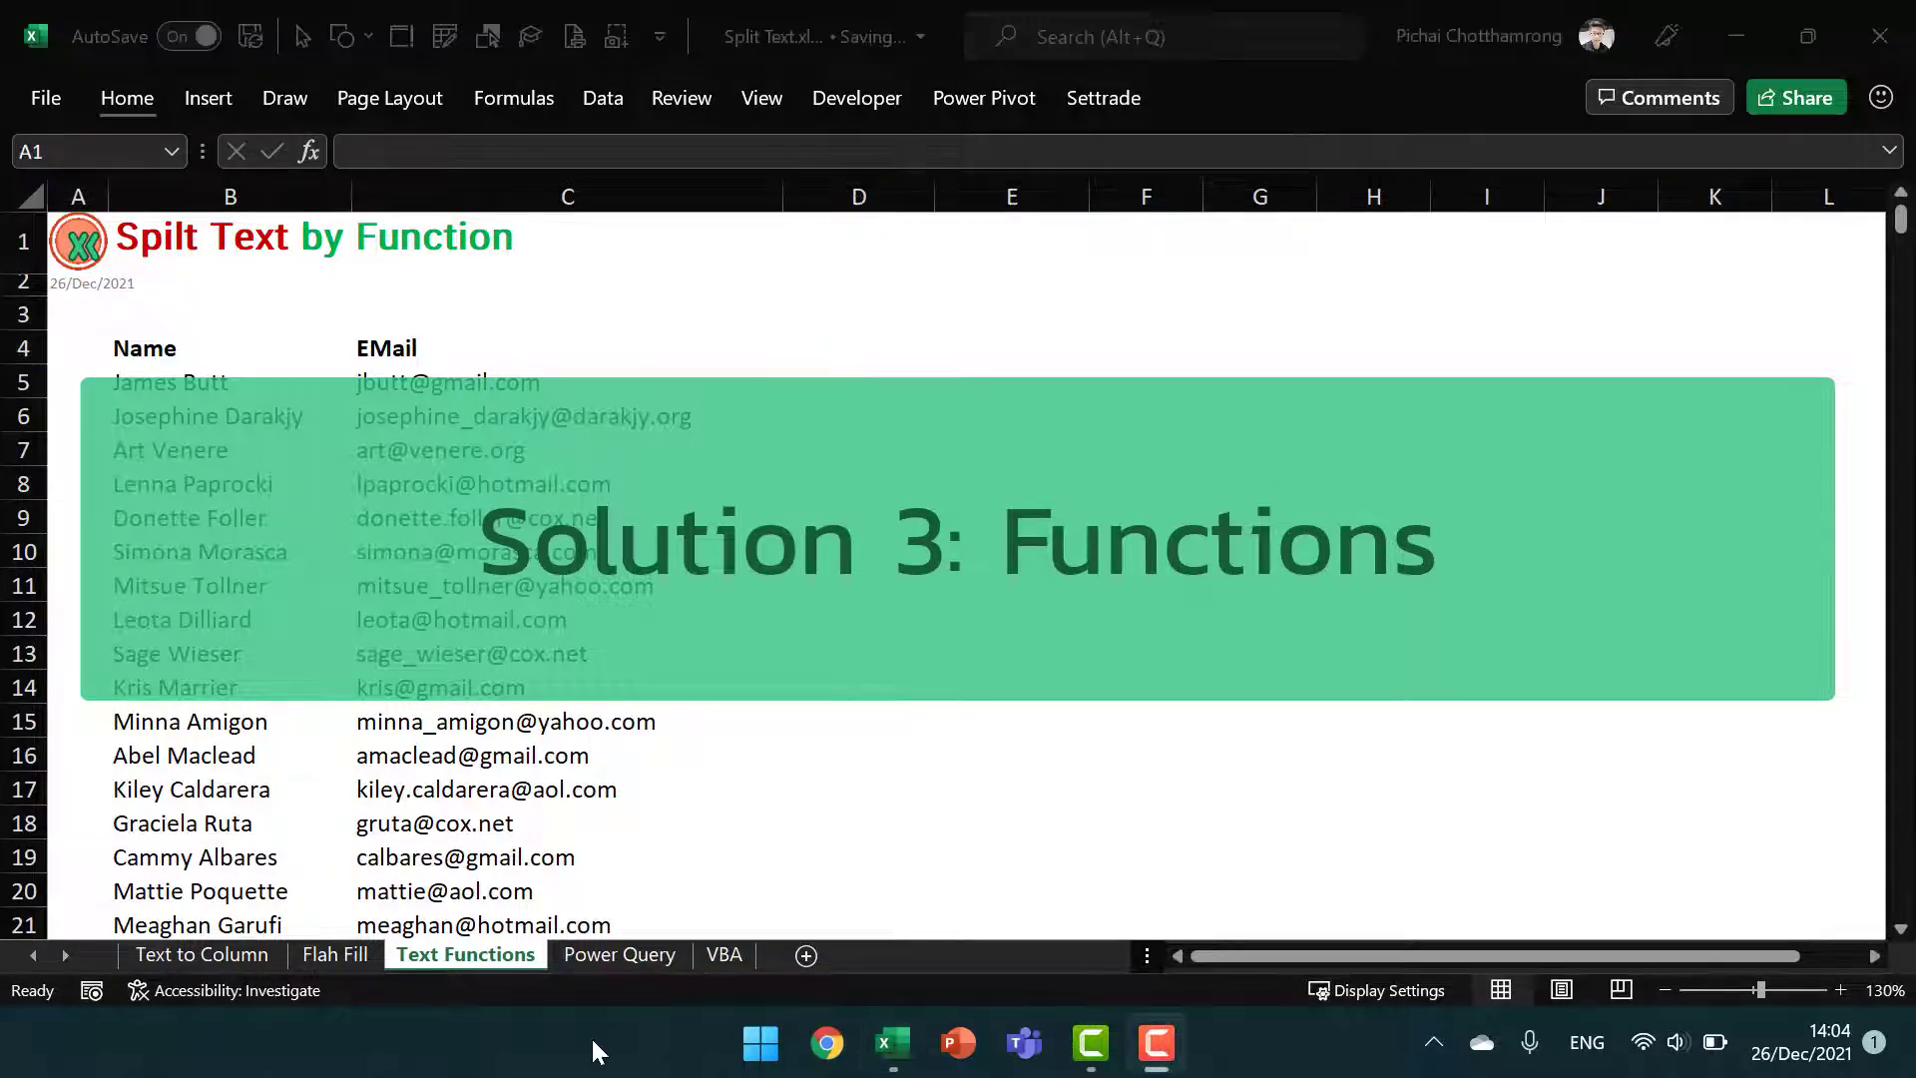
{"action": "left_click", "coordinate": [860, 350]}
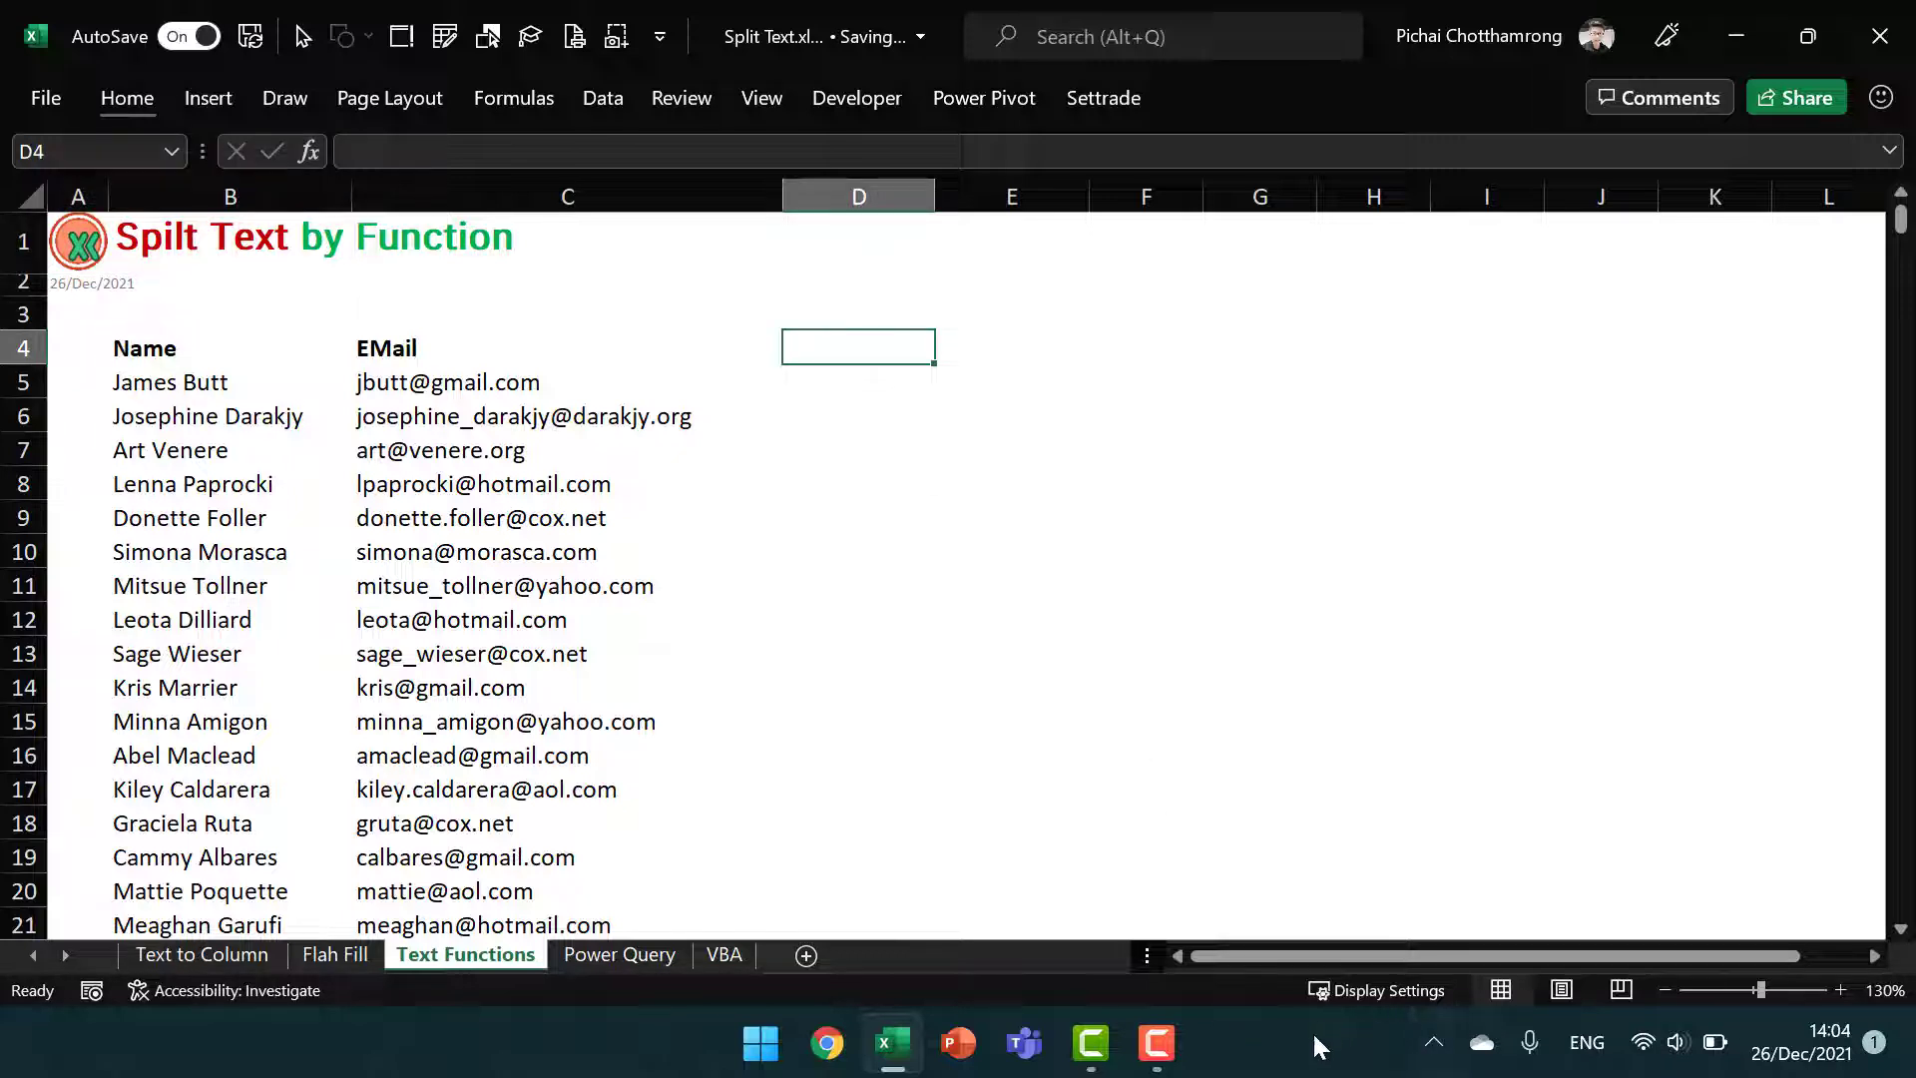
{"action": "type", "text": "First Name"}
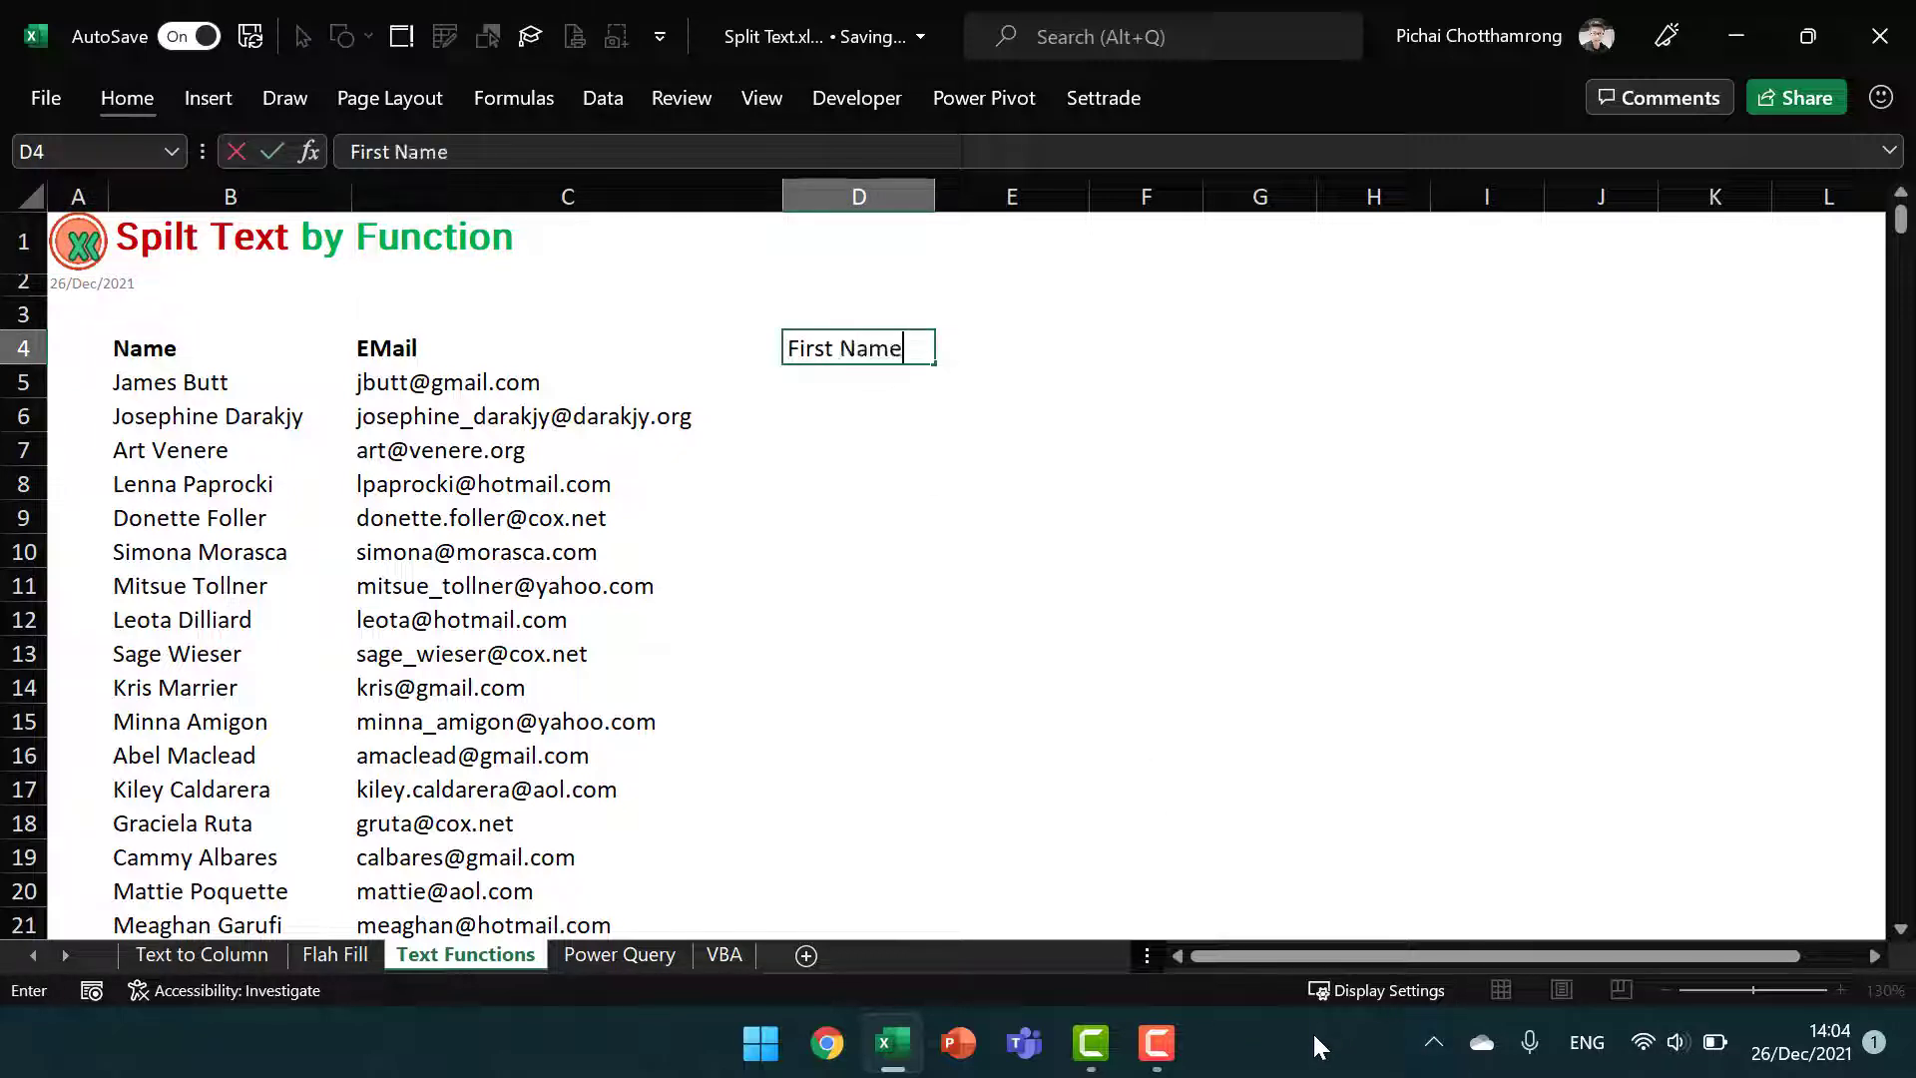
{"action": "key", "text": "ctrl+Return"}
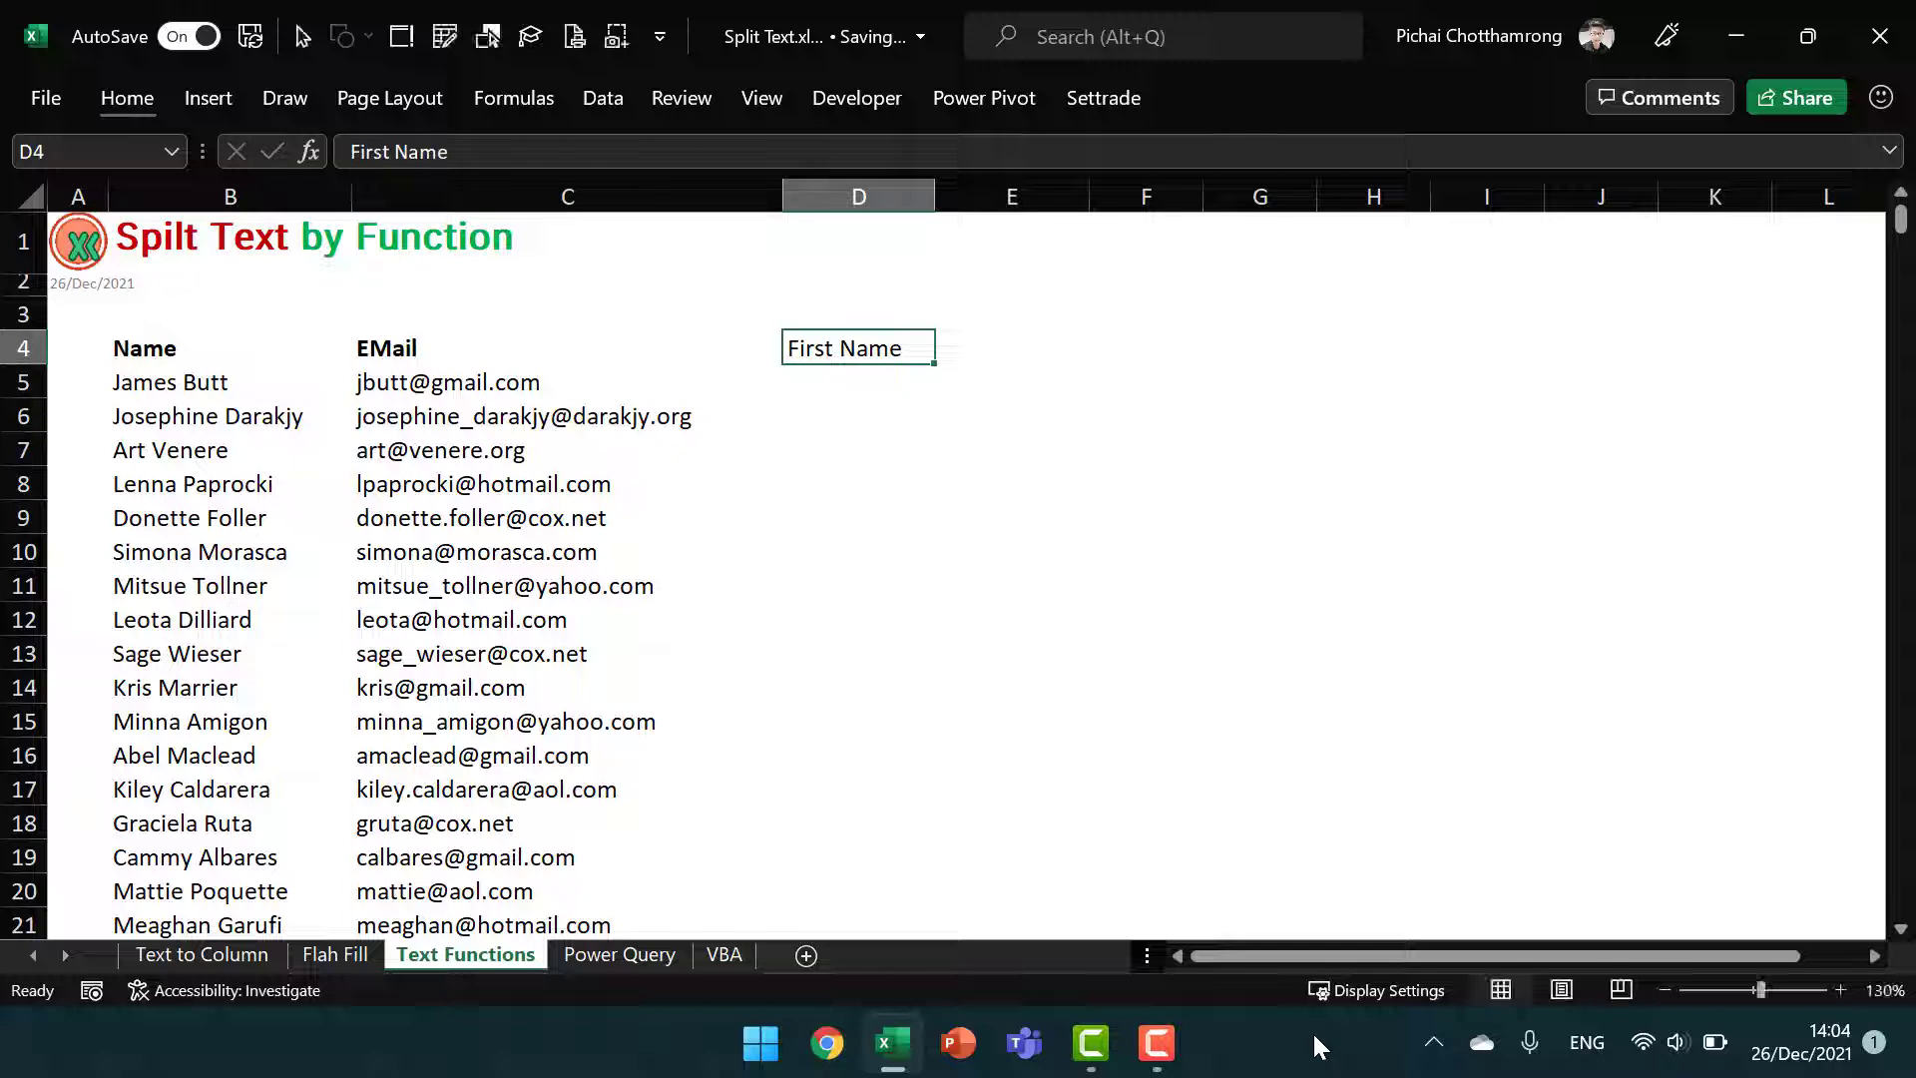
{"action": "key", "text": "ctrl+b"}
{"action": "key", "text": "Down"}
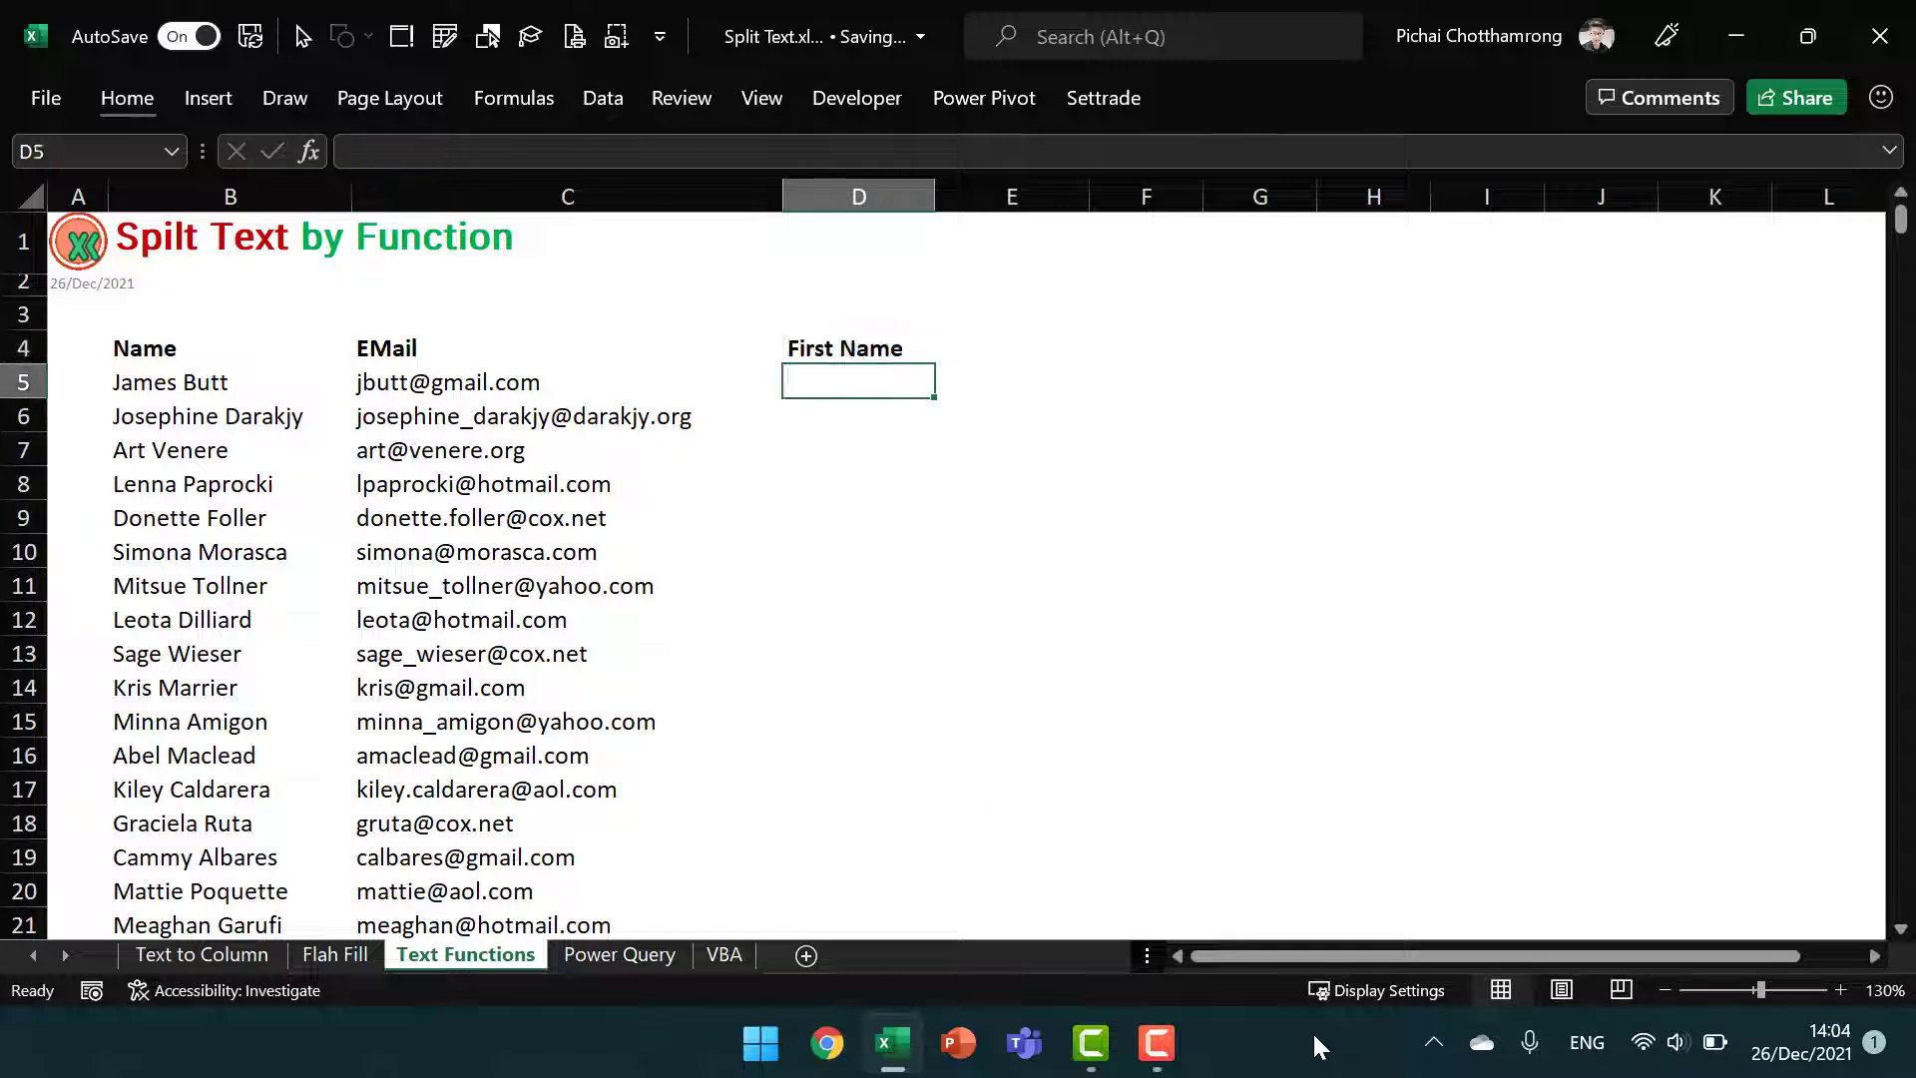
Enter the formula =FIND(" ",B5) in D5 to locate the space in the first full name
{"action": "type", "text": "=Find("}
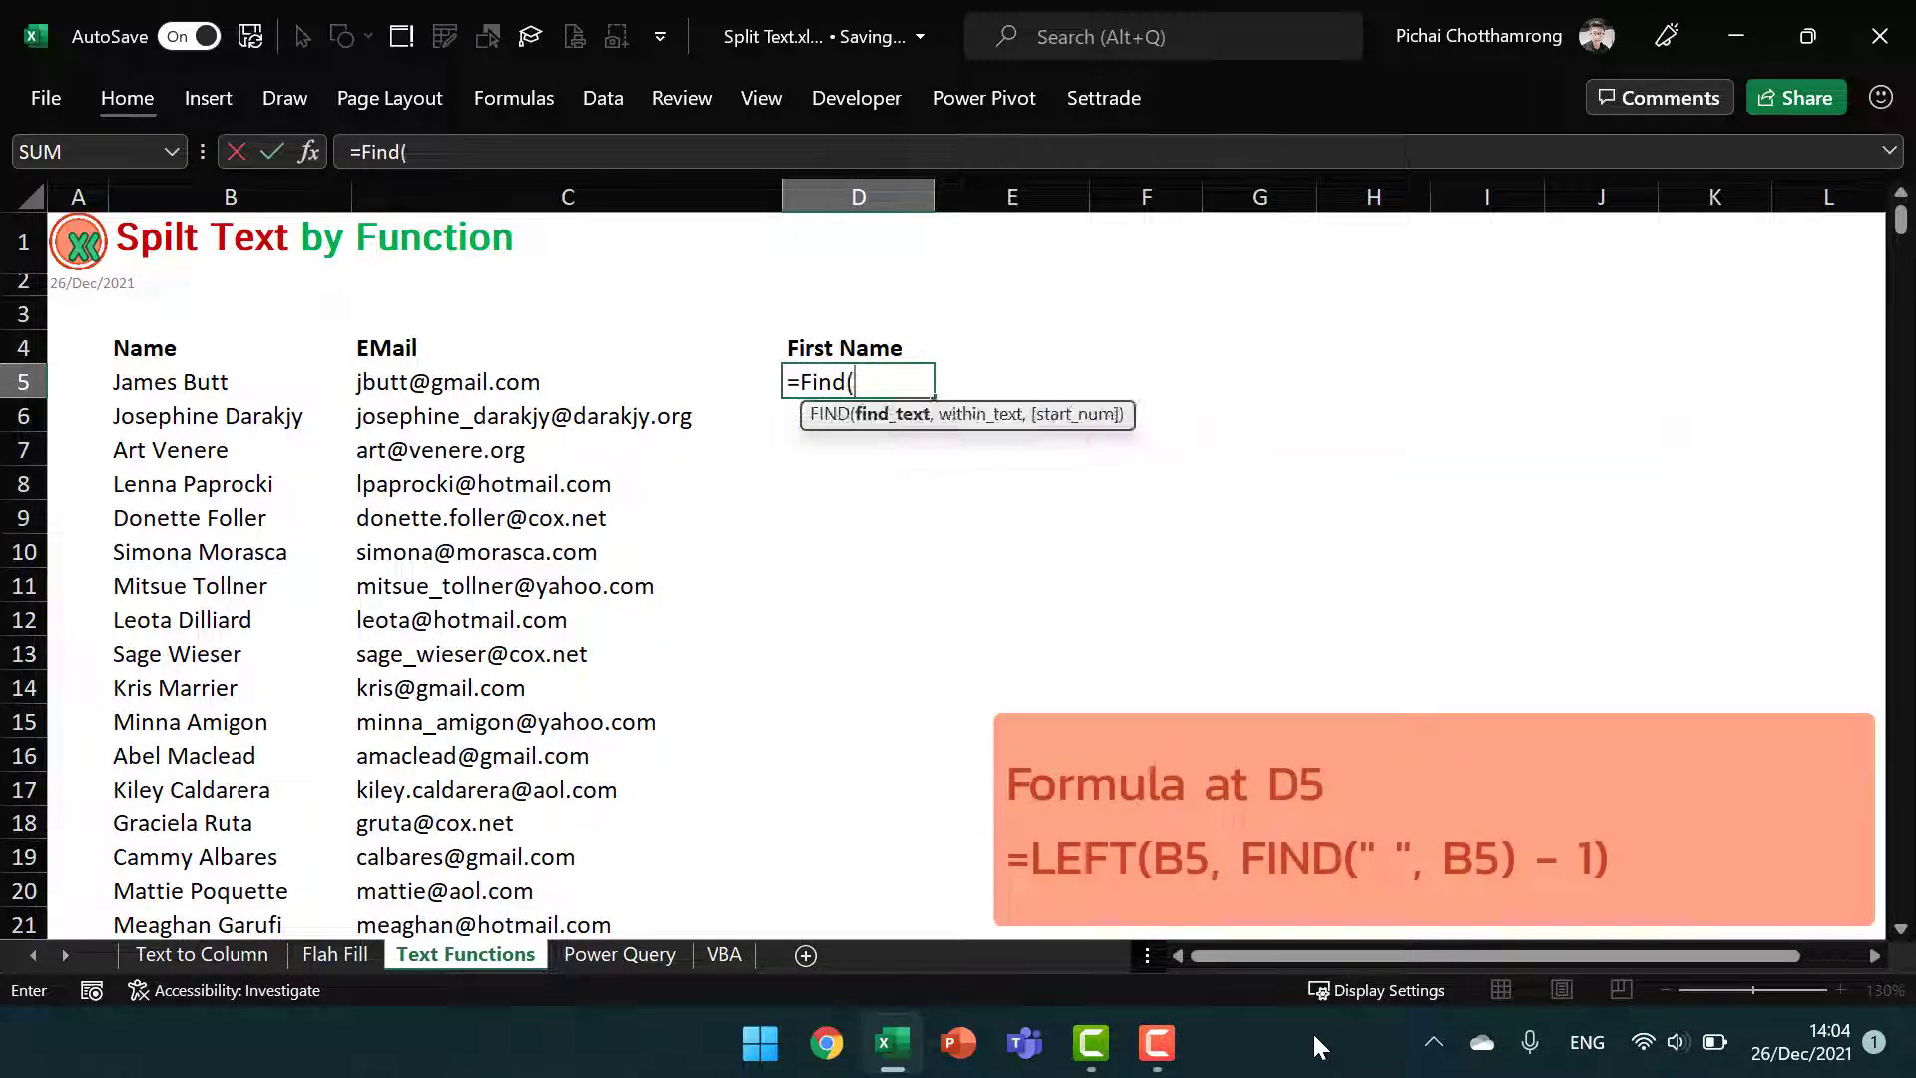
{"action": "type", "text": "\" \","}
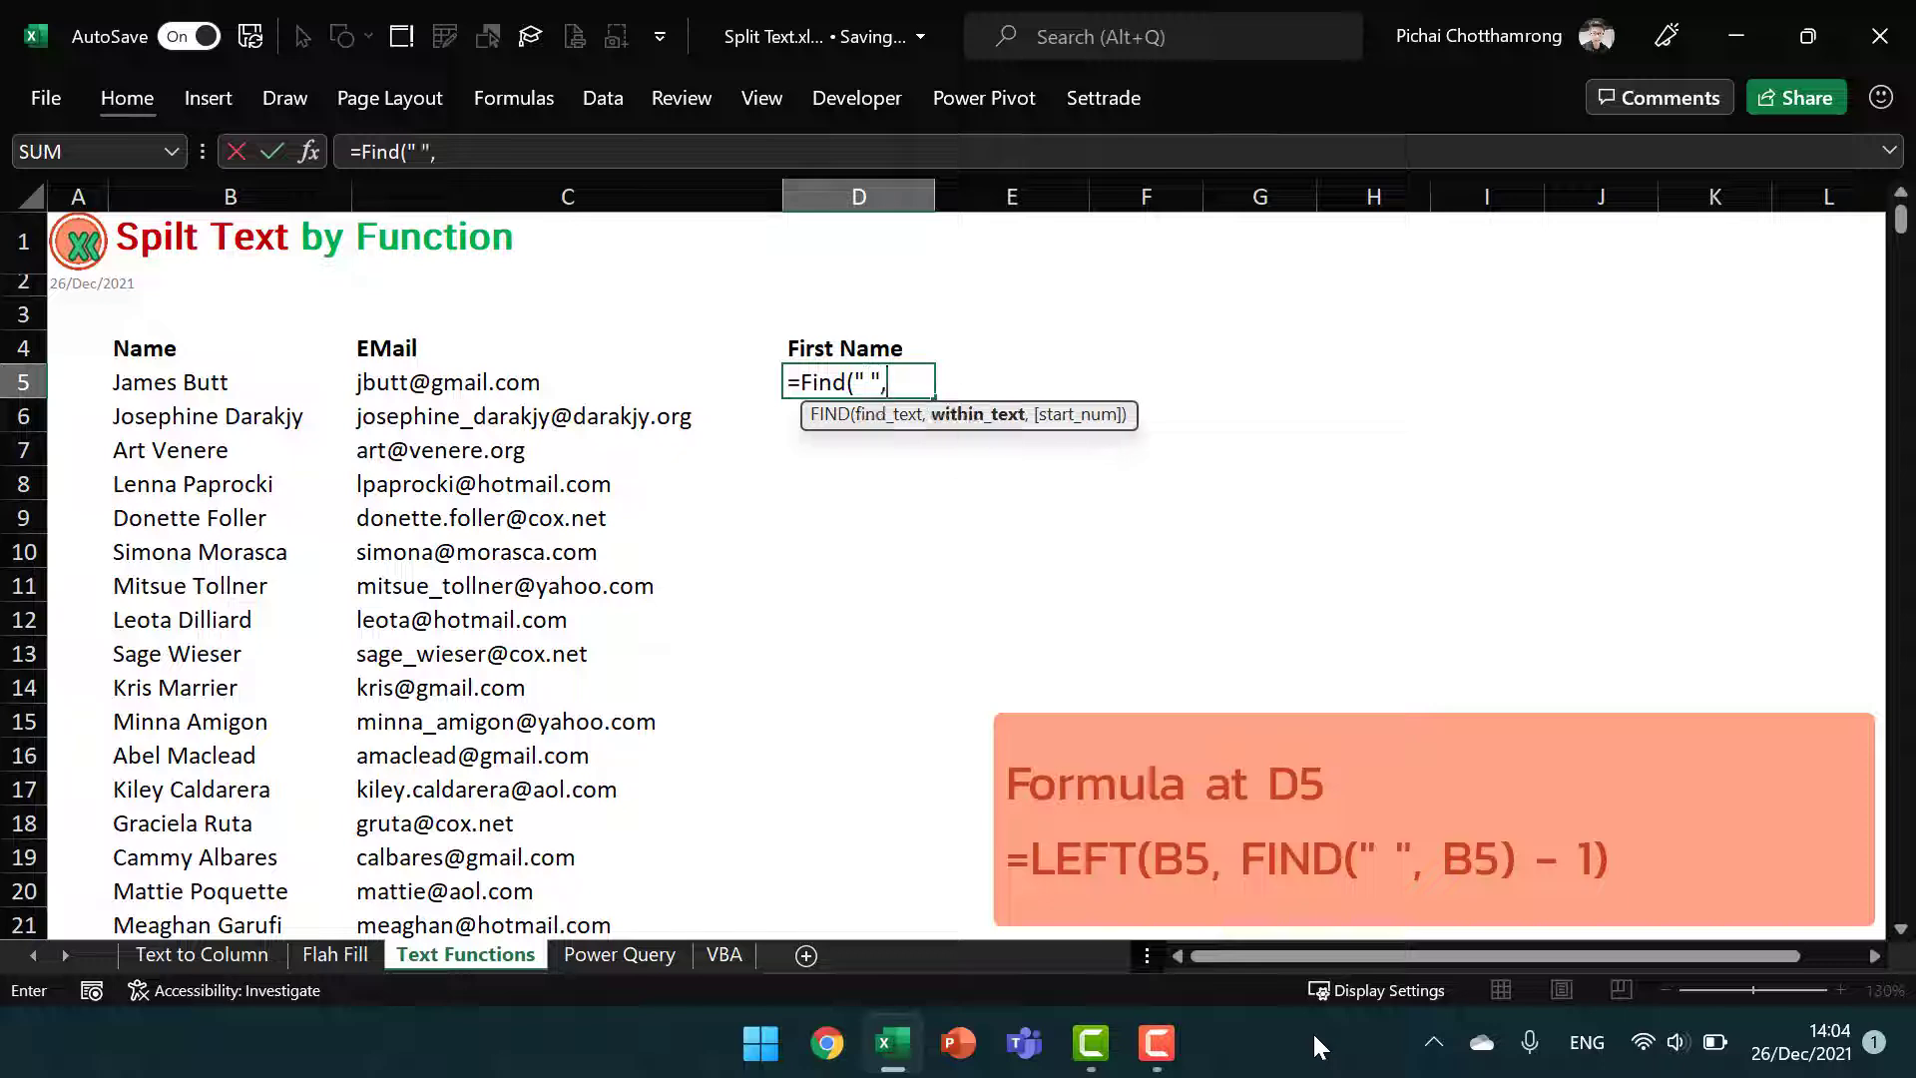
{"action": "key", "text": "Left"}
{"action": "key", "text": "Left"}
{"action": "key", "text": "Left"}
{"action": "key", "text": "Right"}
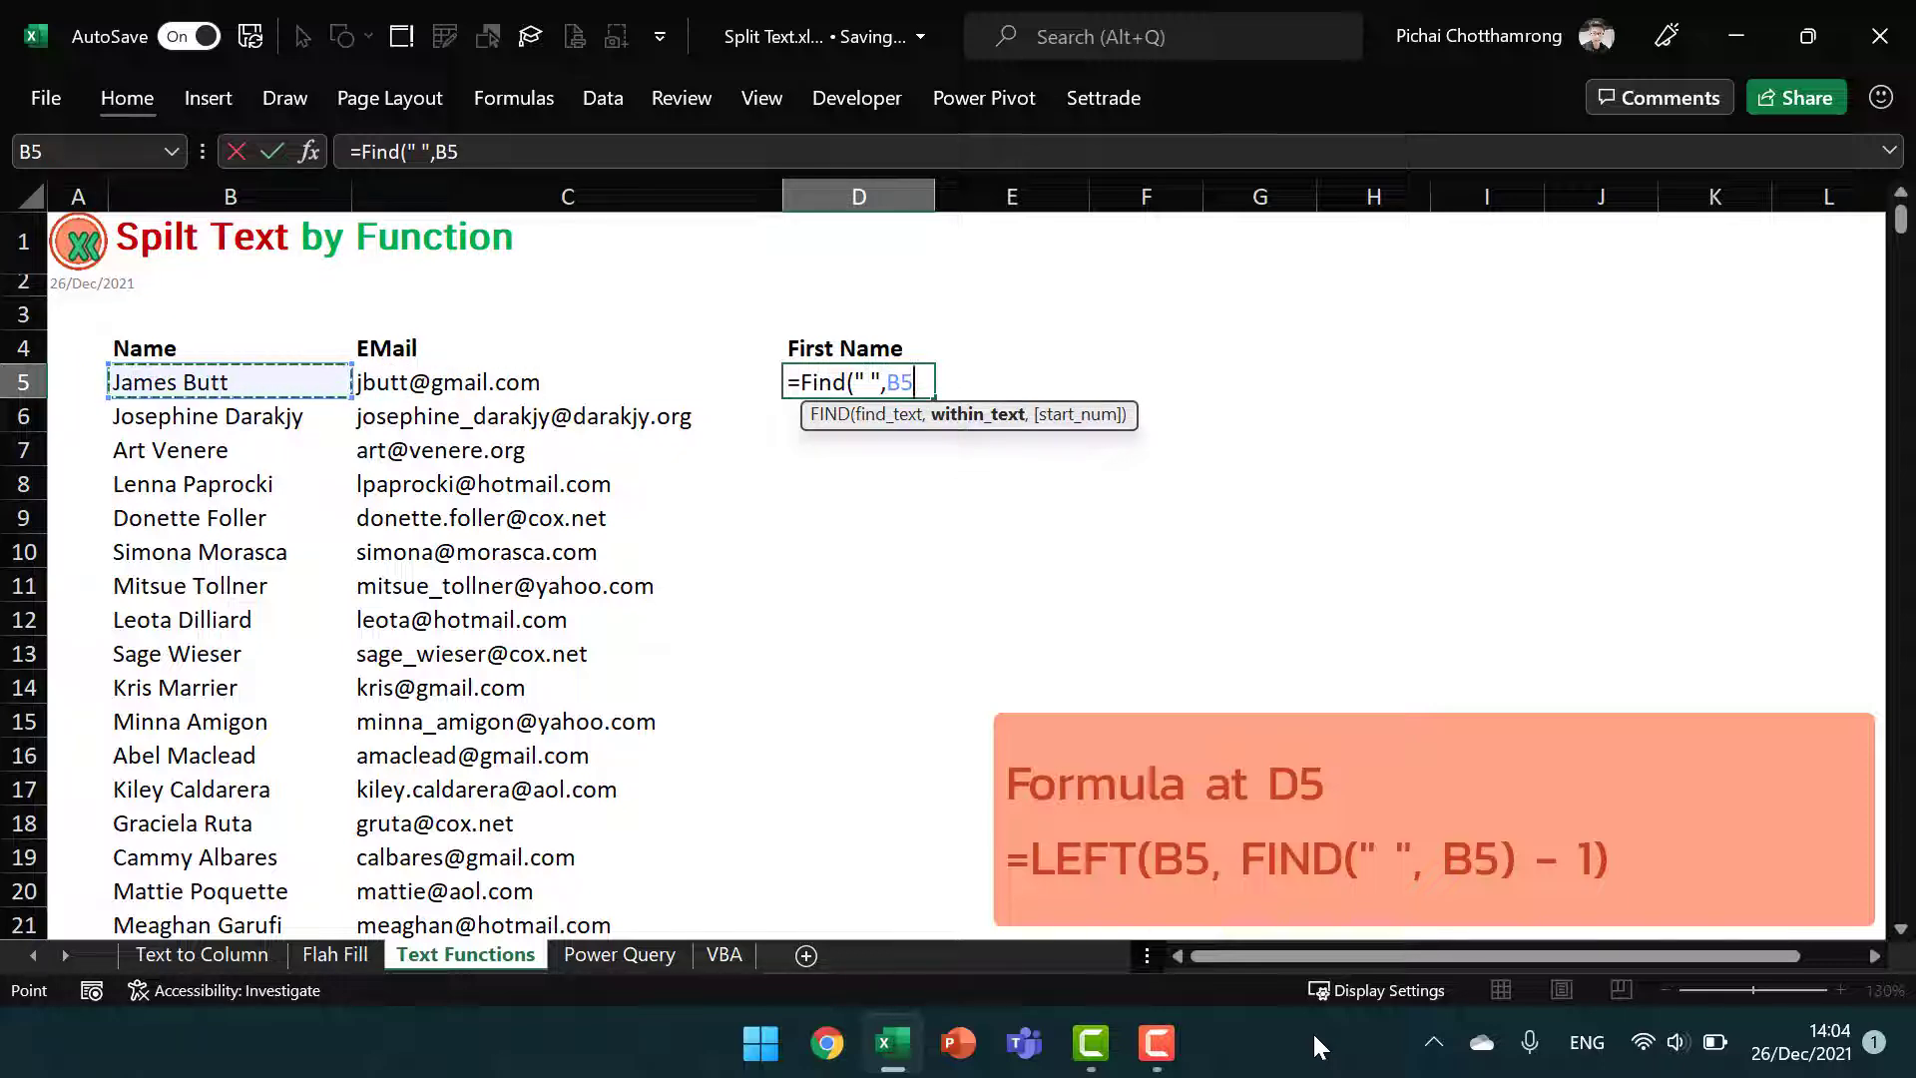
{"action": "type", "text": ")"}
{"action": "key", "text": "Return"}
{"action": "key", "text": "Up"}
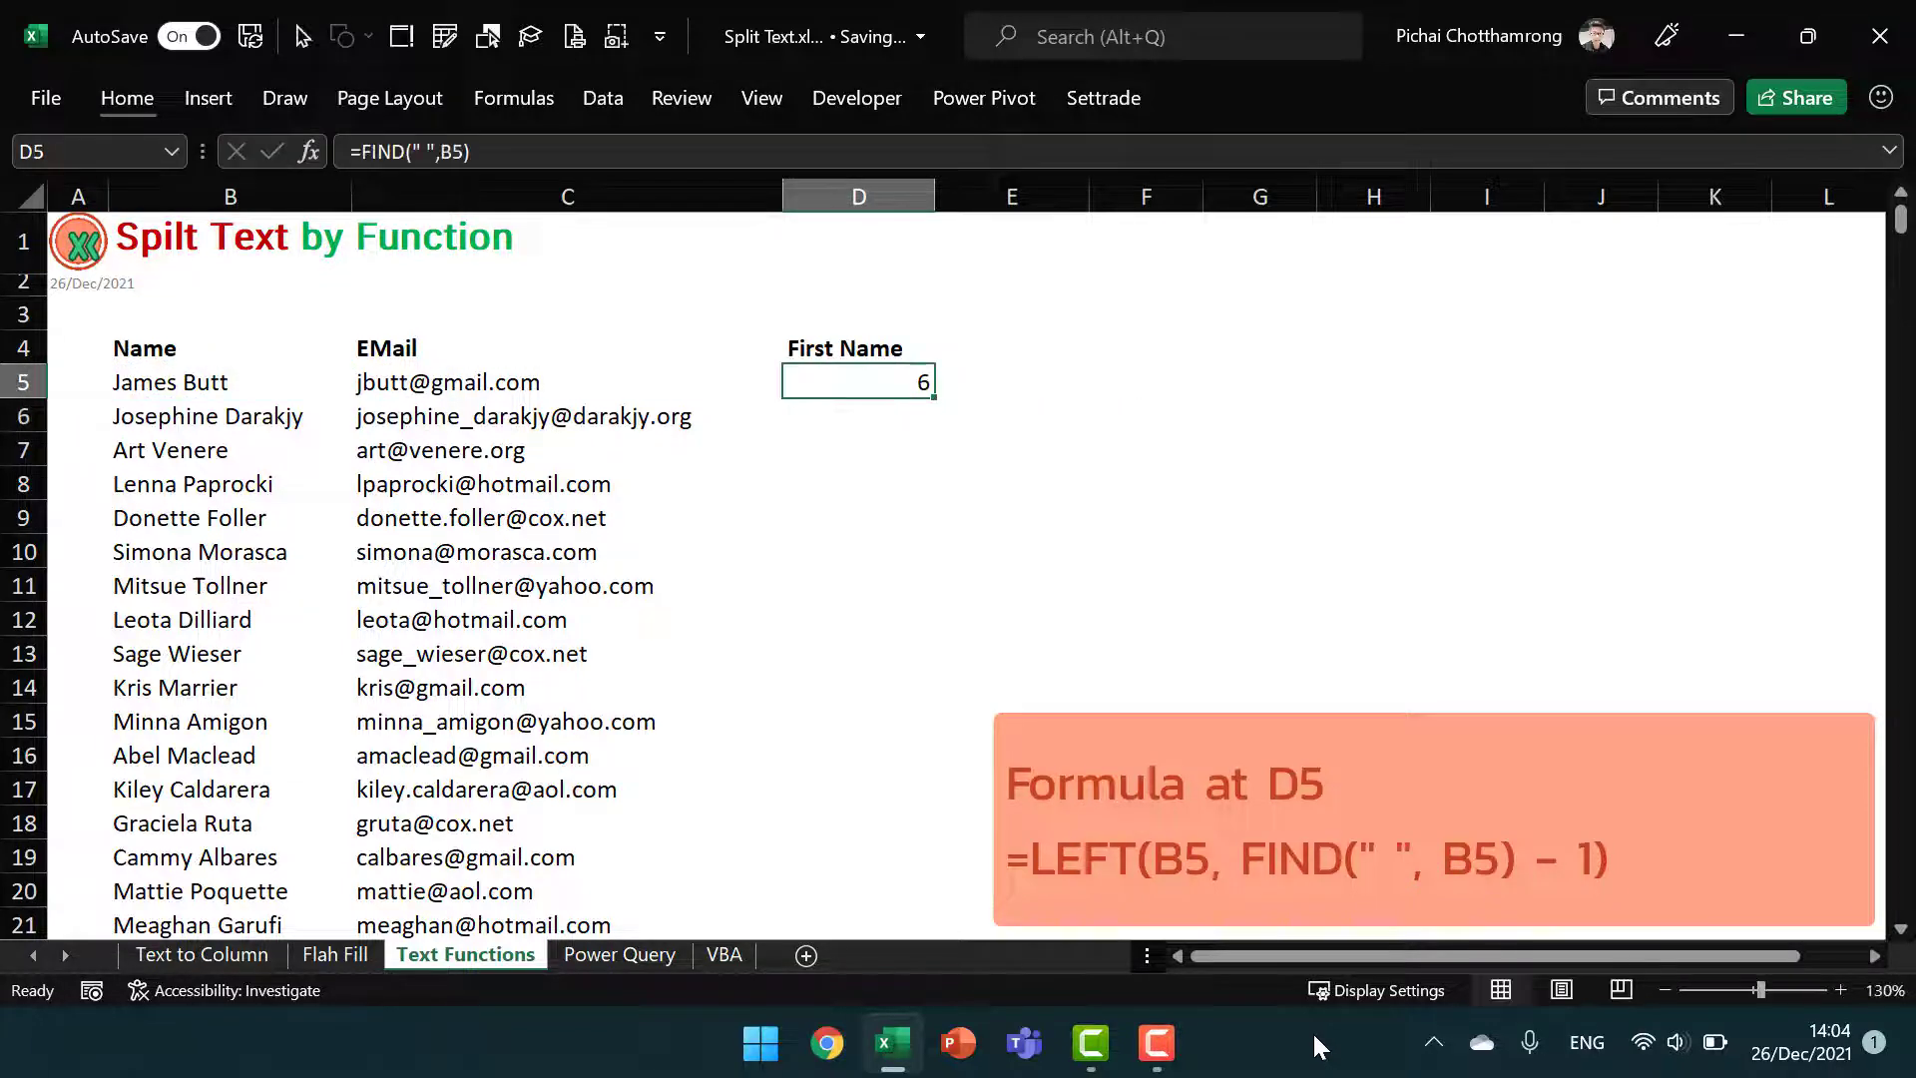
Extend the D5 formula to =LEFT(B5, FIND(" ",B5) -1 ) to extract the first name
{"action": "key", "text": "F2"}
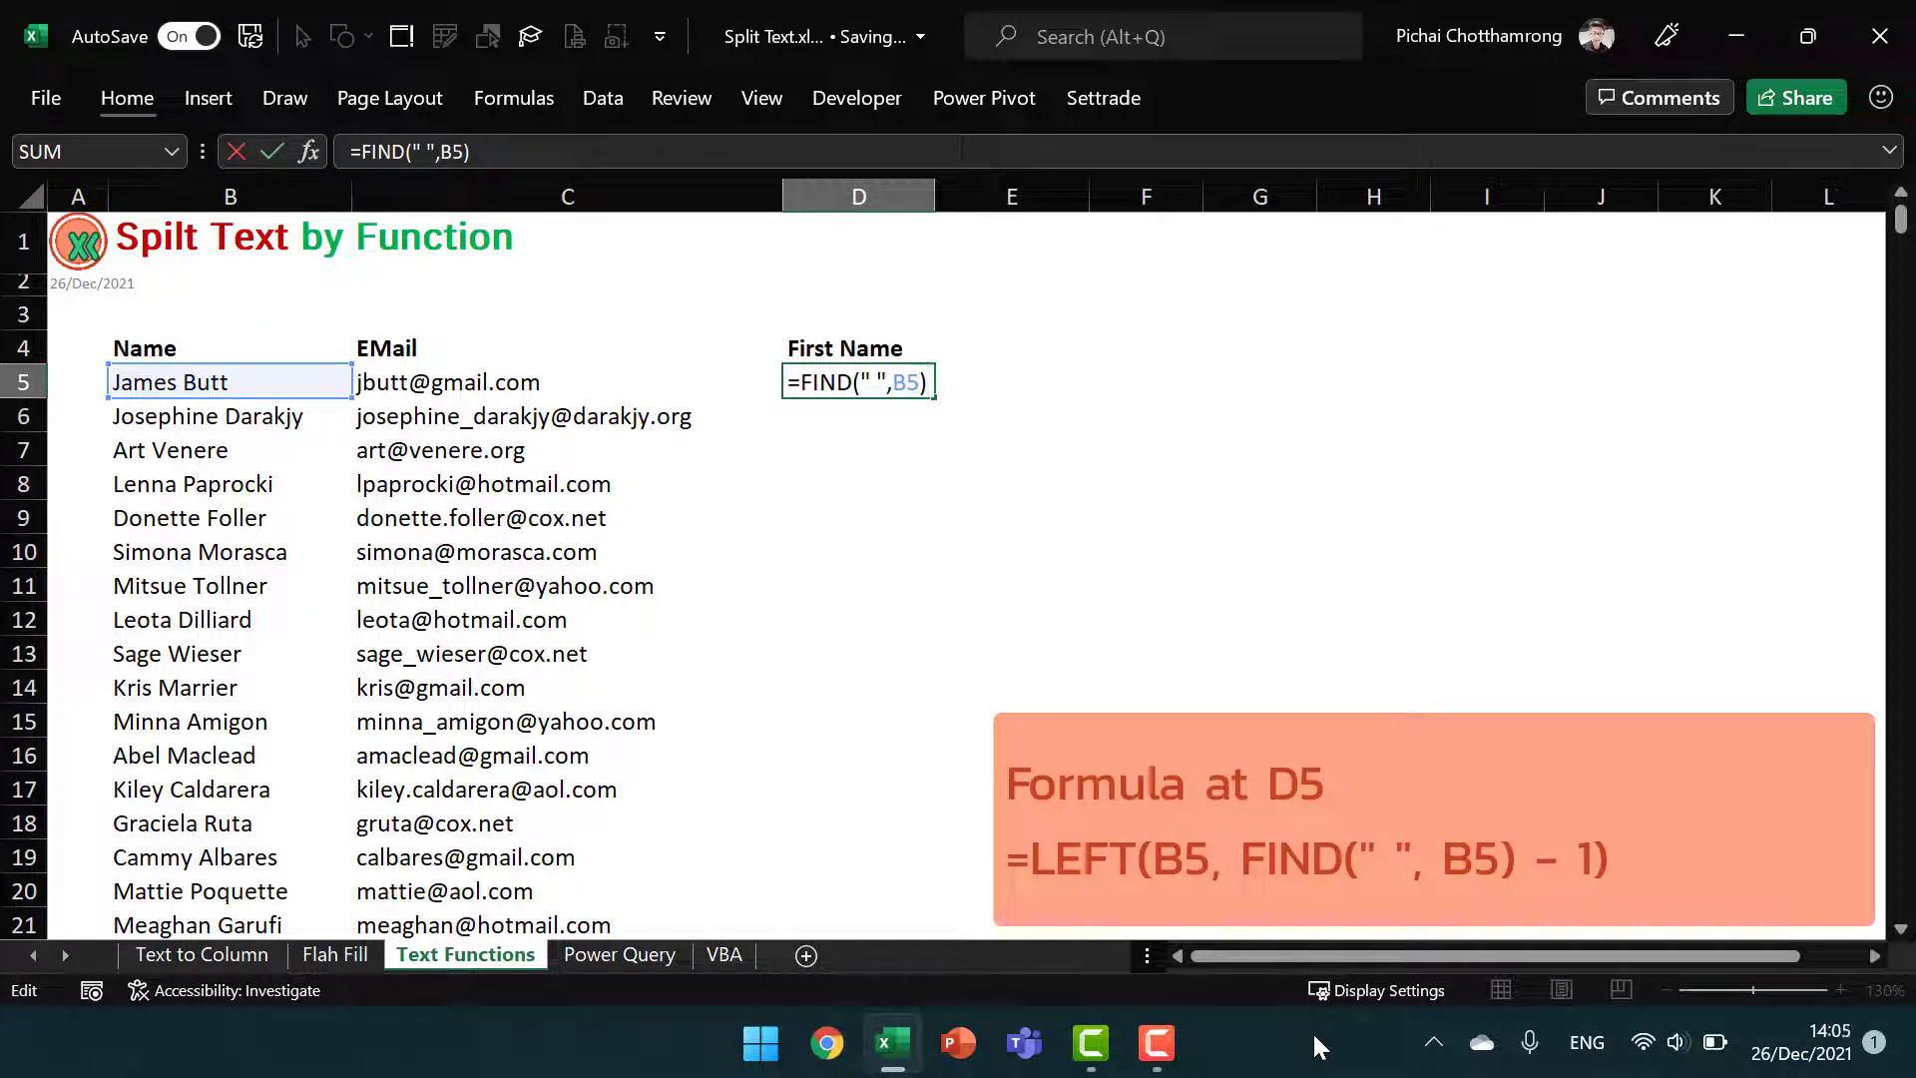
{"action": "key", "text": "Home"}
{"action": "key", "text": "Right"}
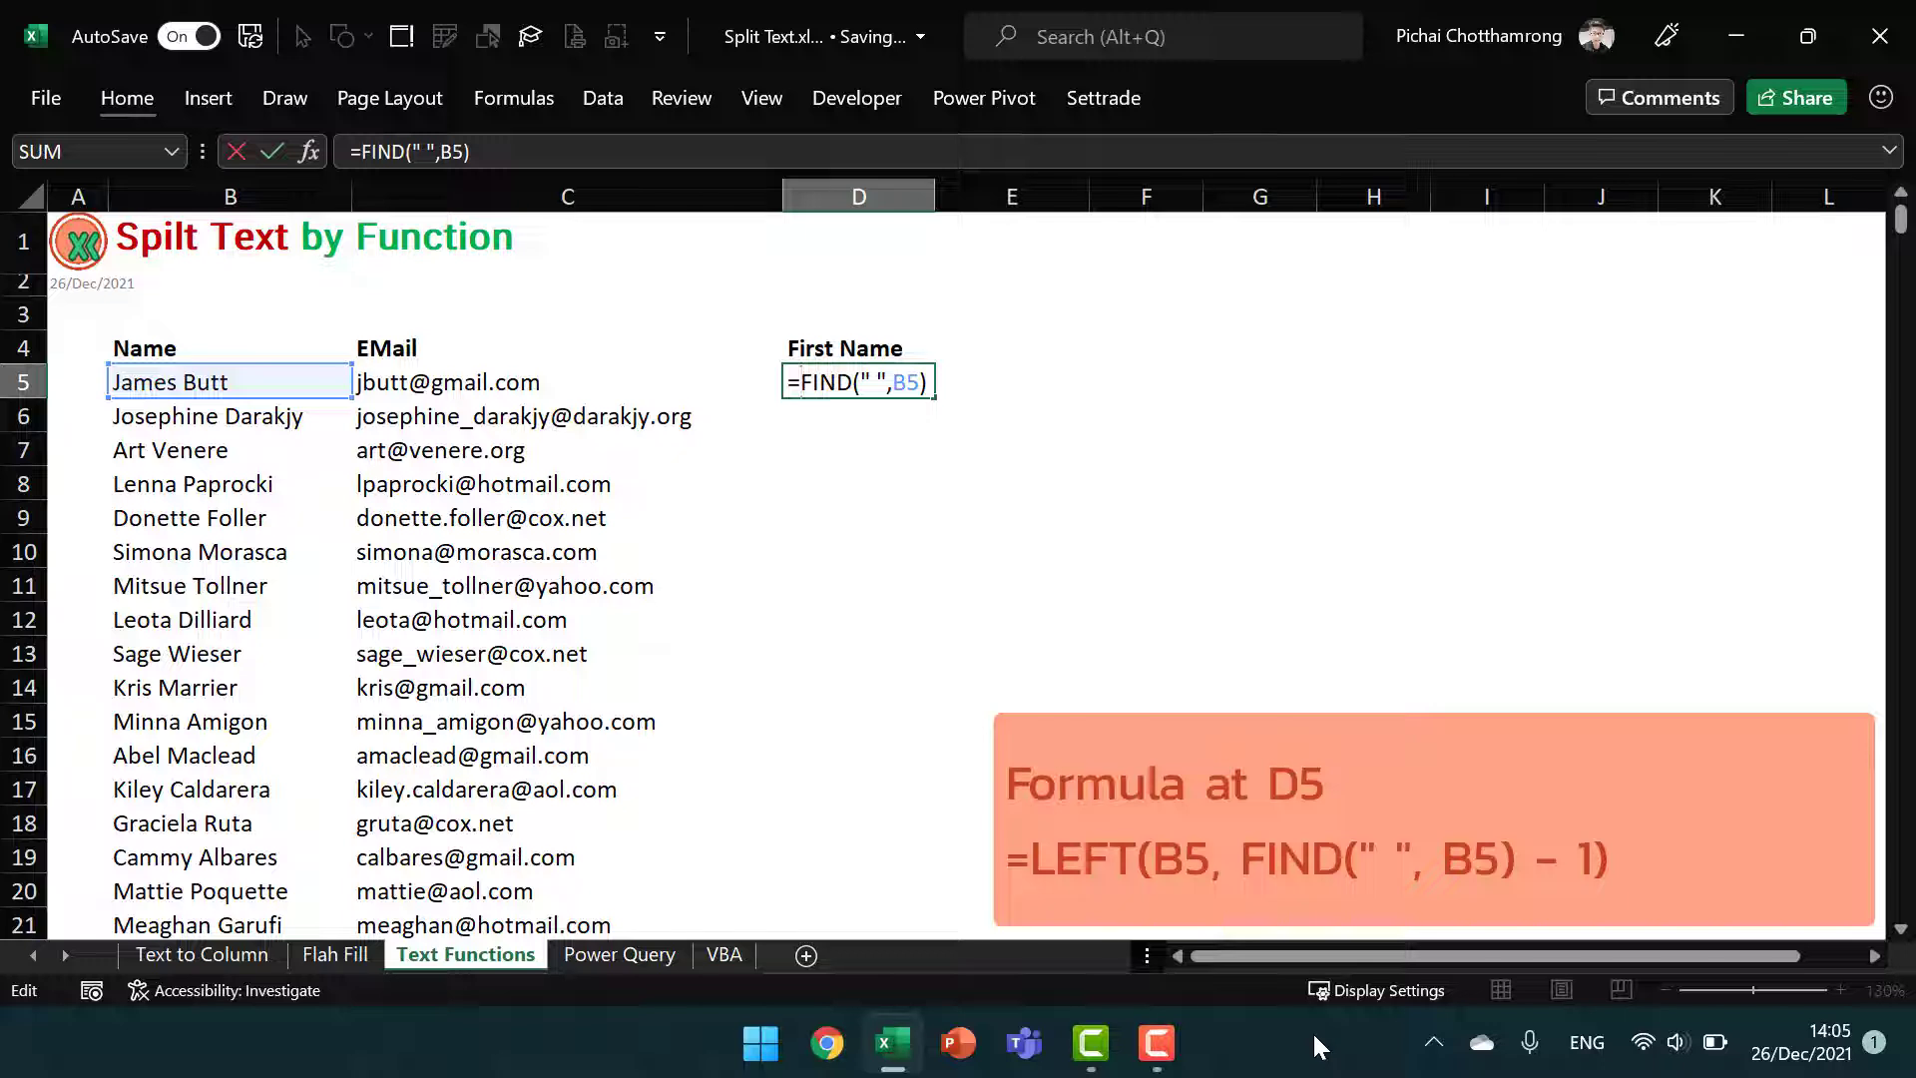
{"action": "type", "text": "Left("}
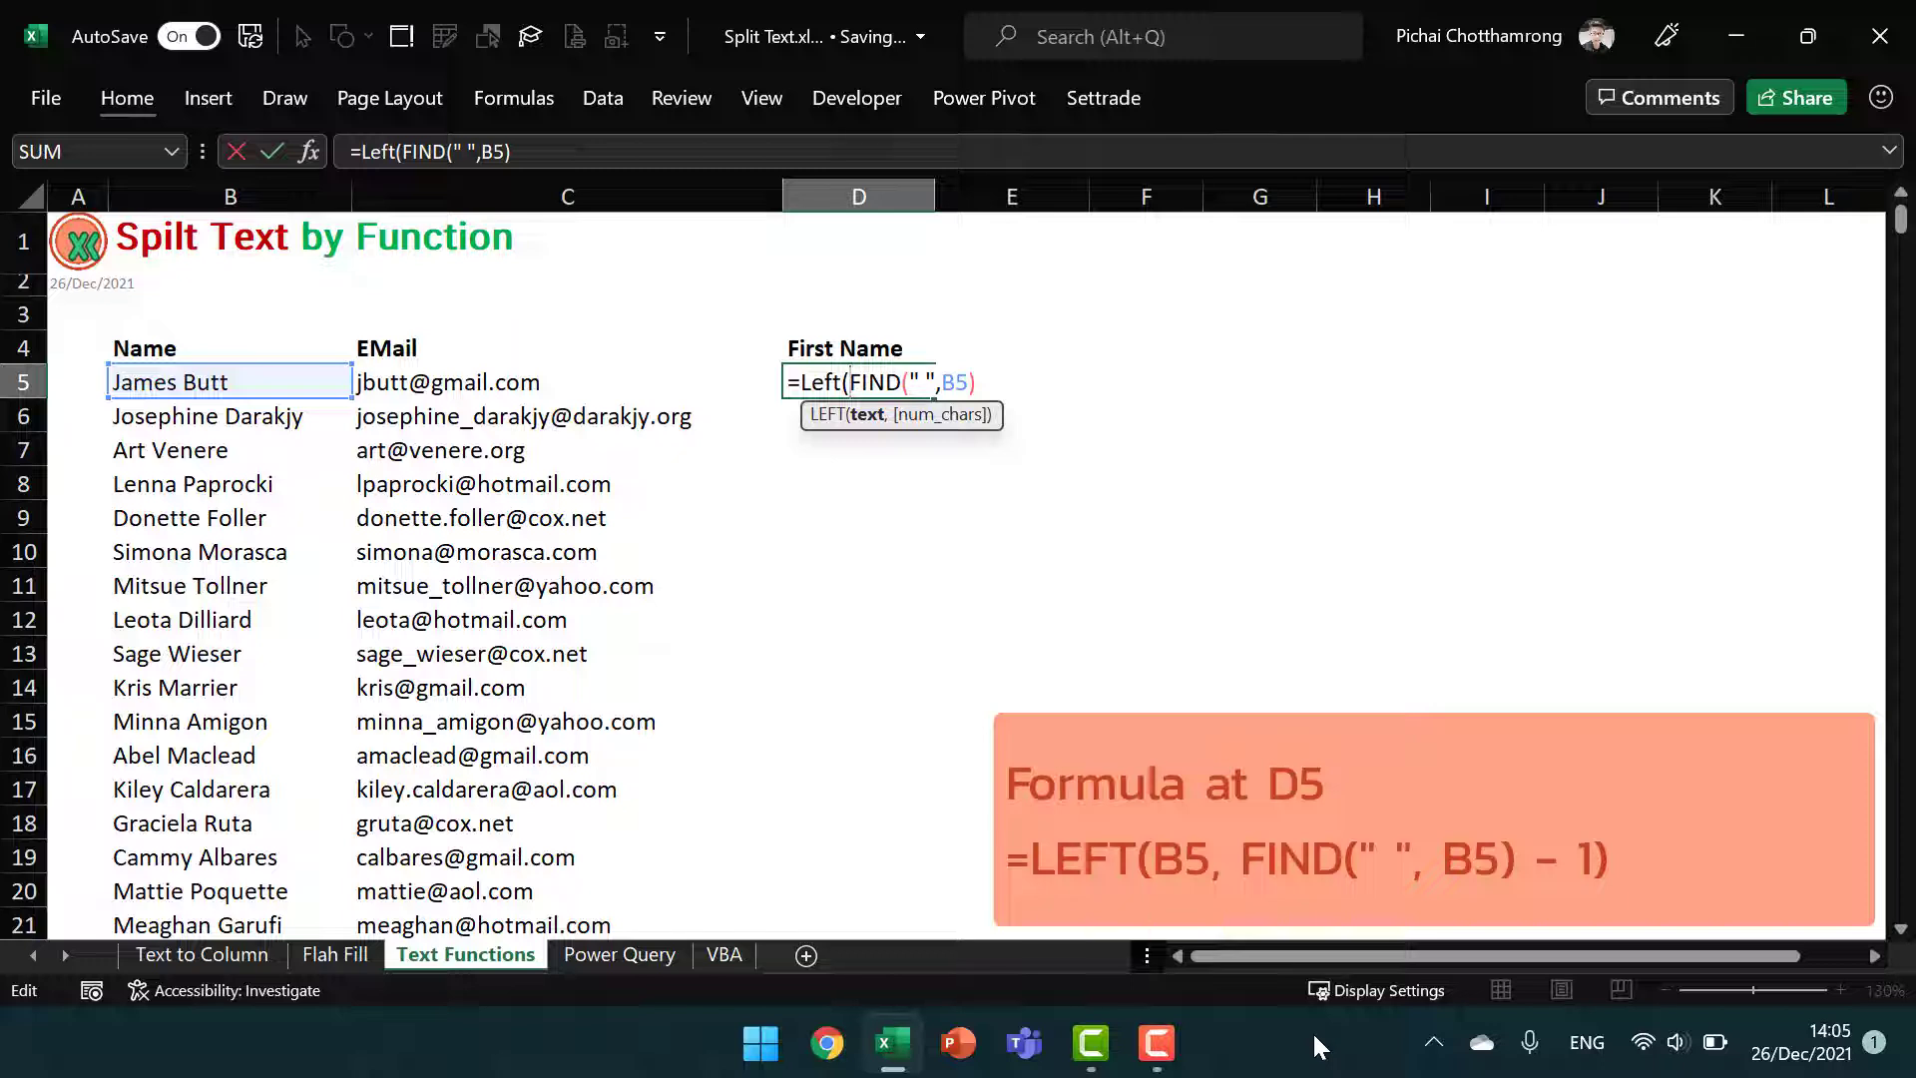
{"action": "type", "text": "B5,"}
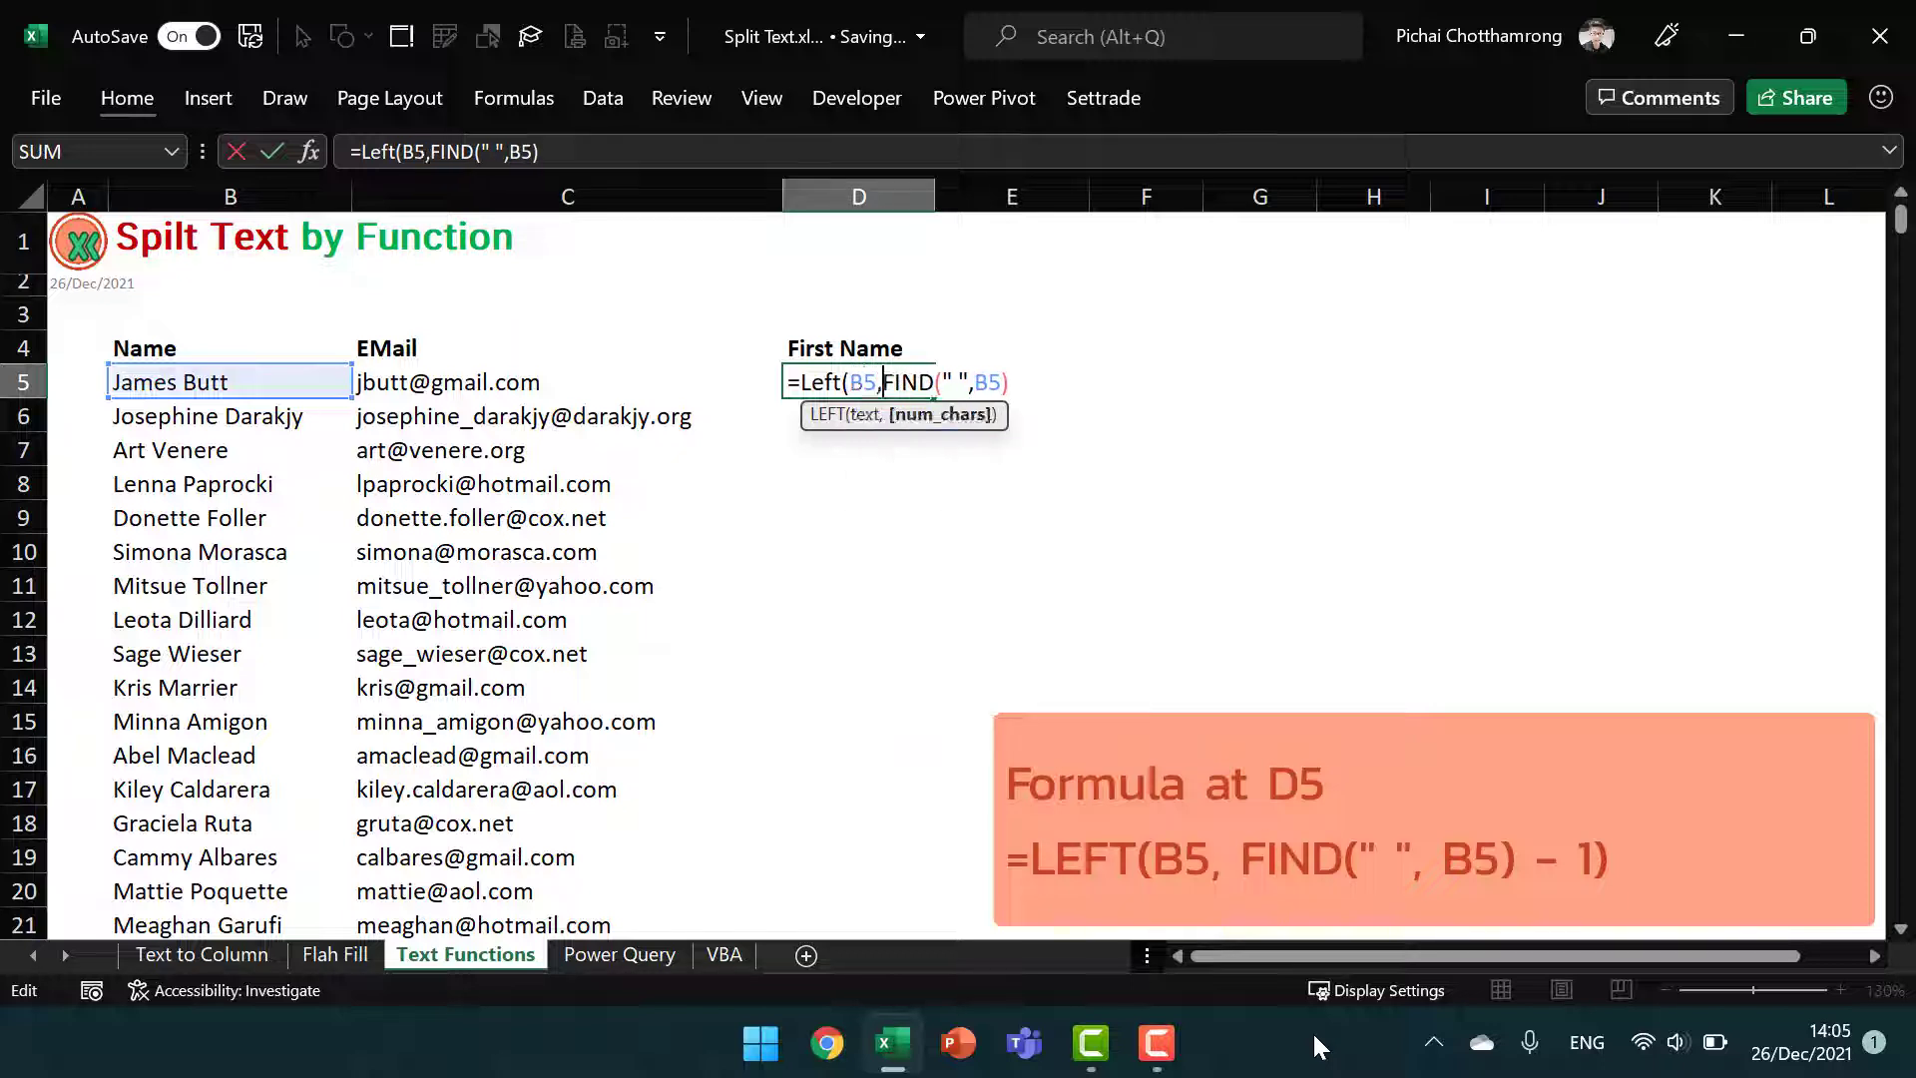
{"action": "key", "text": "F2"}
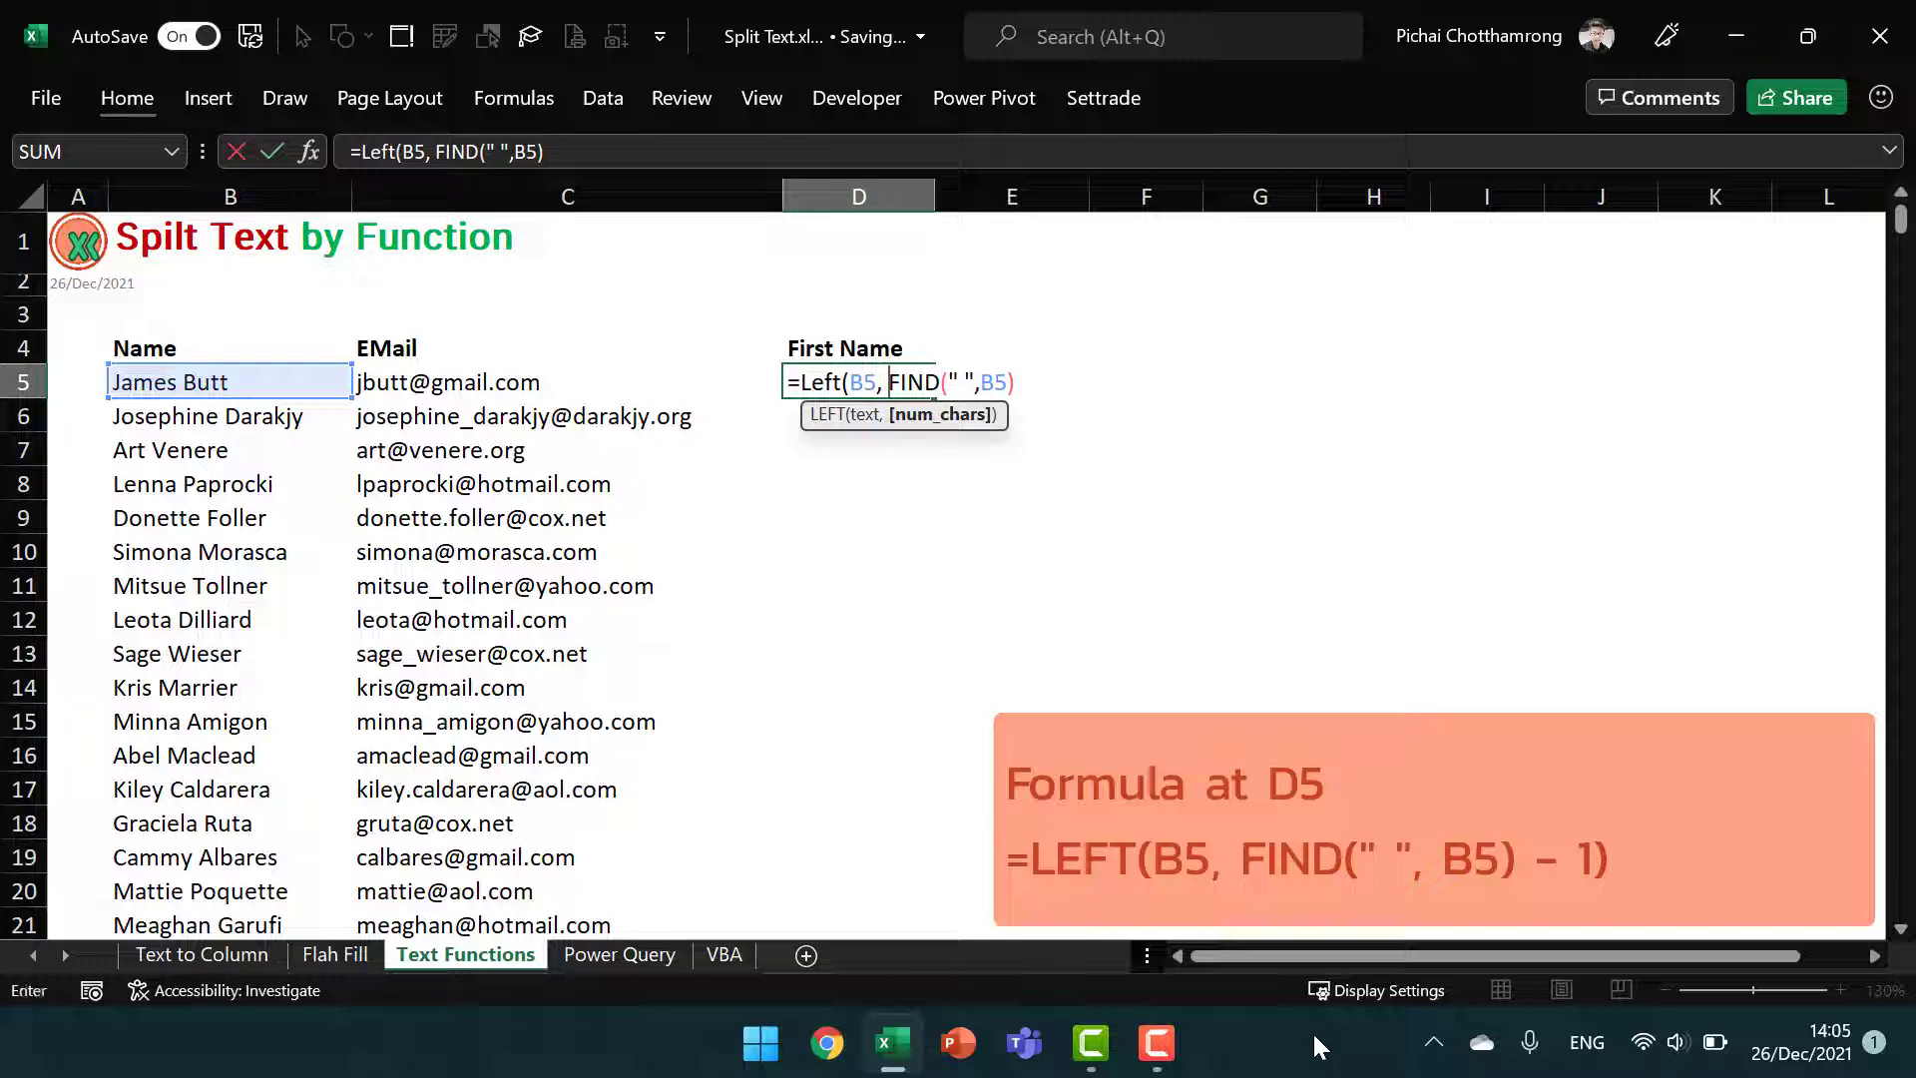
{"action": "key", "text": "Right"}
{"action": "key", "text": "BackSpace"}
{"action": "key", "text": "BackSpace"}
{"action": "key", "text": "Right"}
{"action": "key", "text": "Right"}
{"action": "key", "text": "Right"}
{"action": "key", "text": "Right"}
{"action": "key", "text": "Right"}
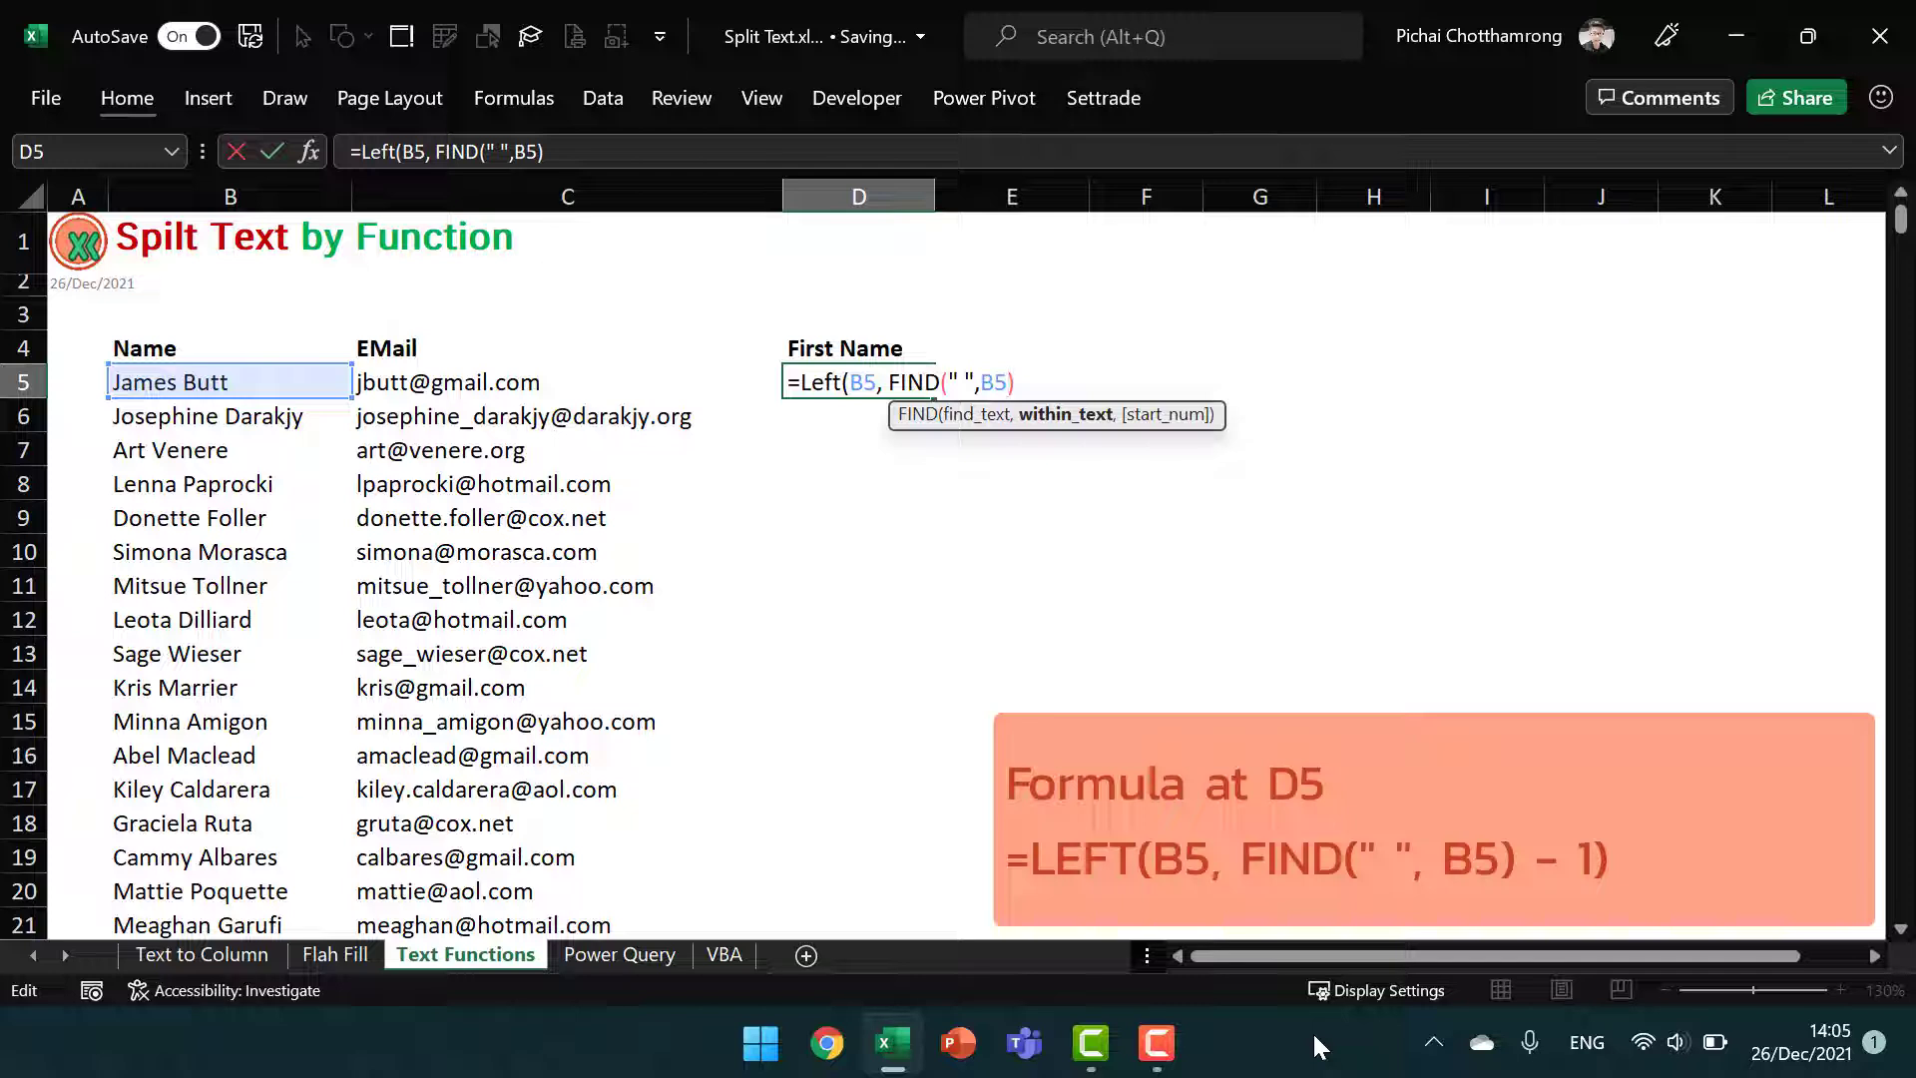
{"action": "type", "text": "-1 "}
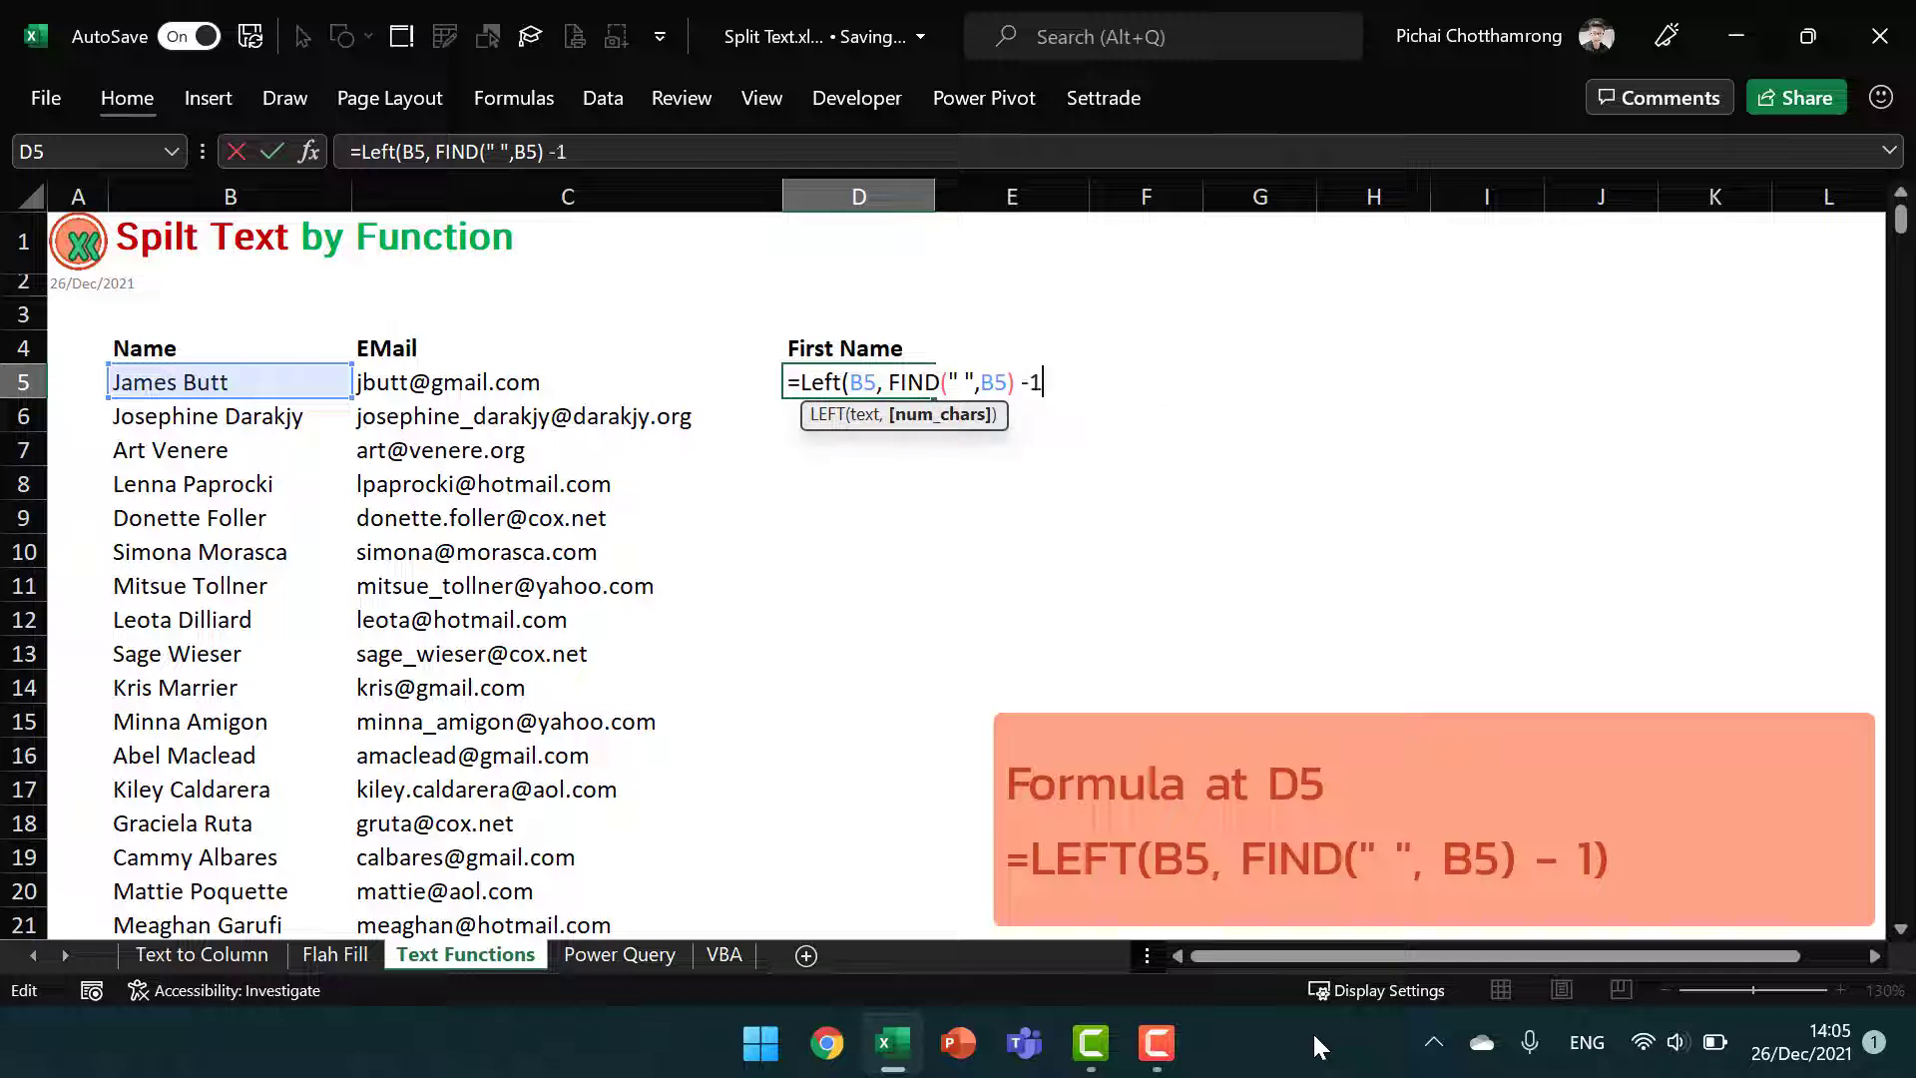
{"action": "type", "text": ")"}
{"action": "key", "text": "Return"}
Fill the first-name formula from D5 down the whole list and check the filled rows
{"action": "left_click", "coordinate": [922, 392]}
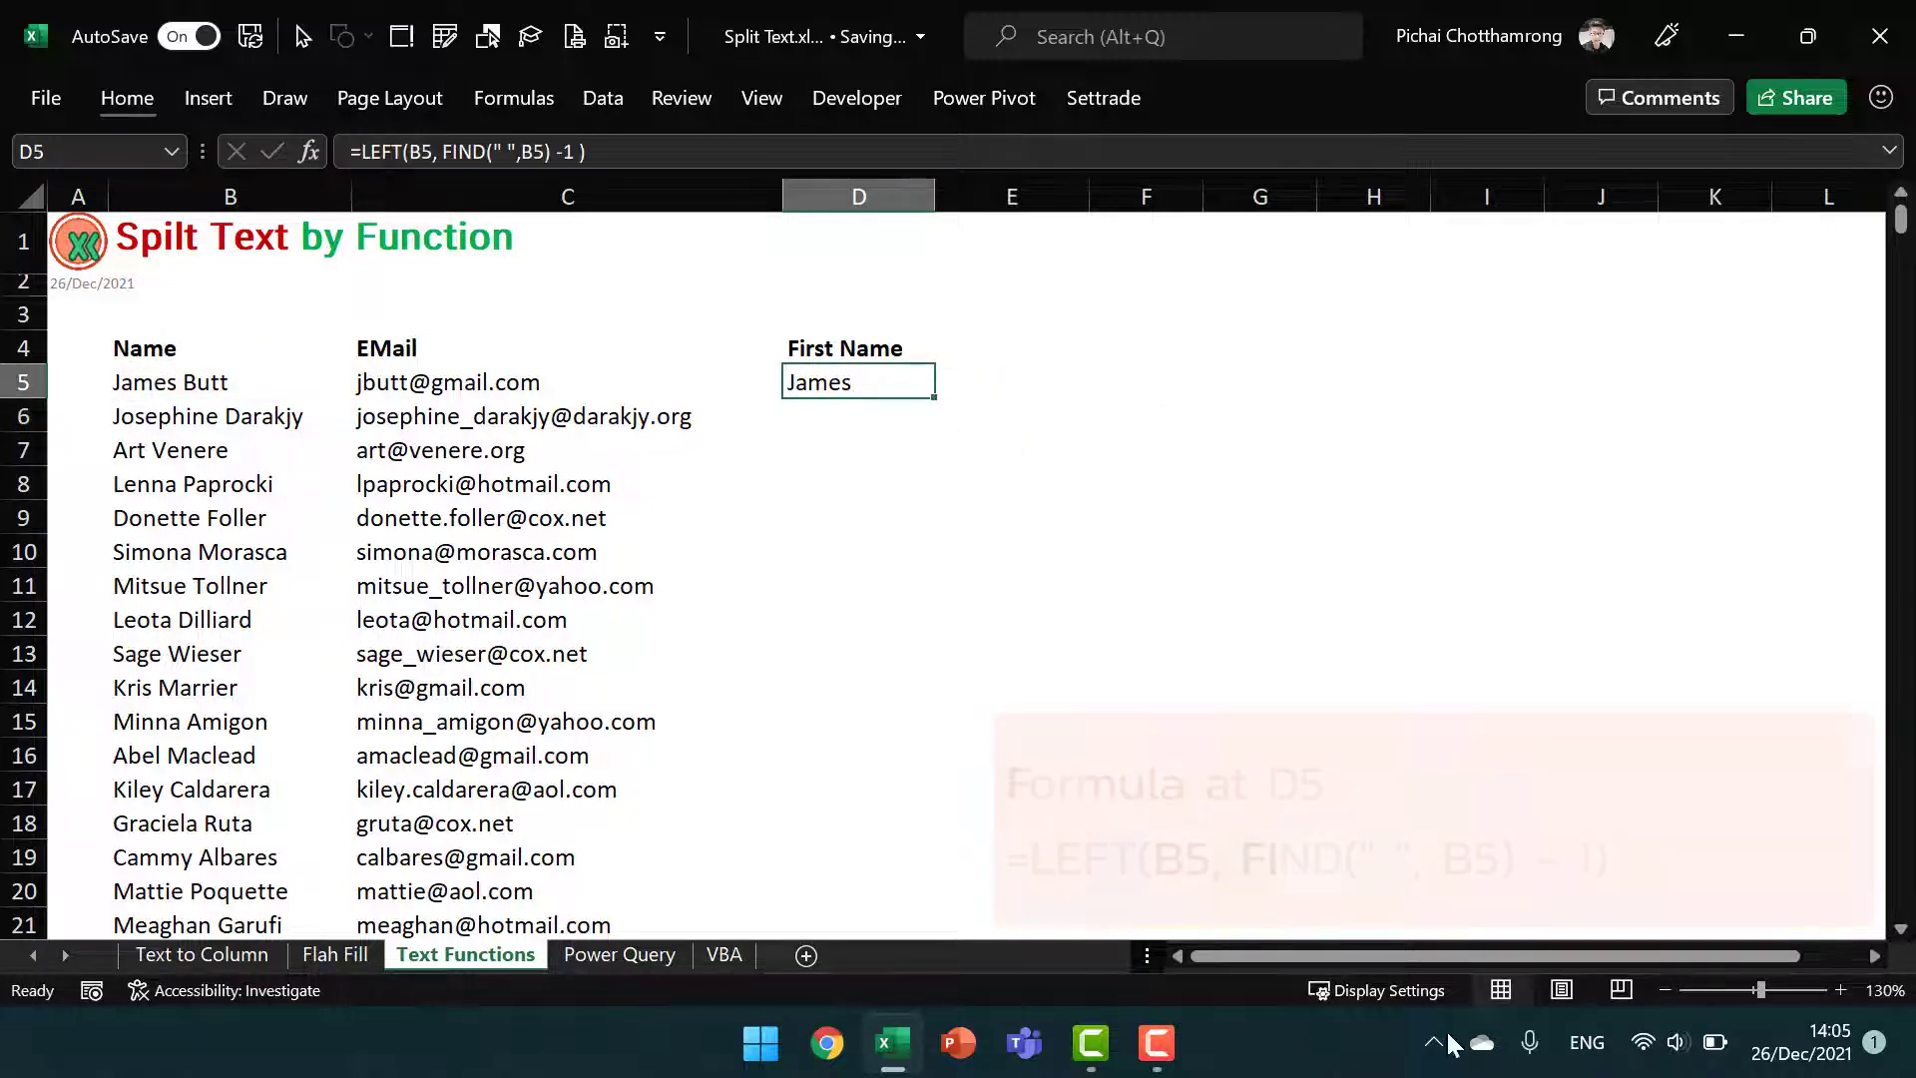
{"action": "double_click", "coordinate": [932, 394]}
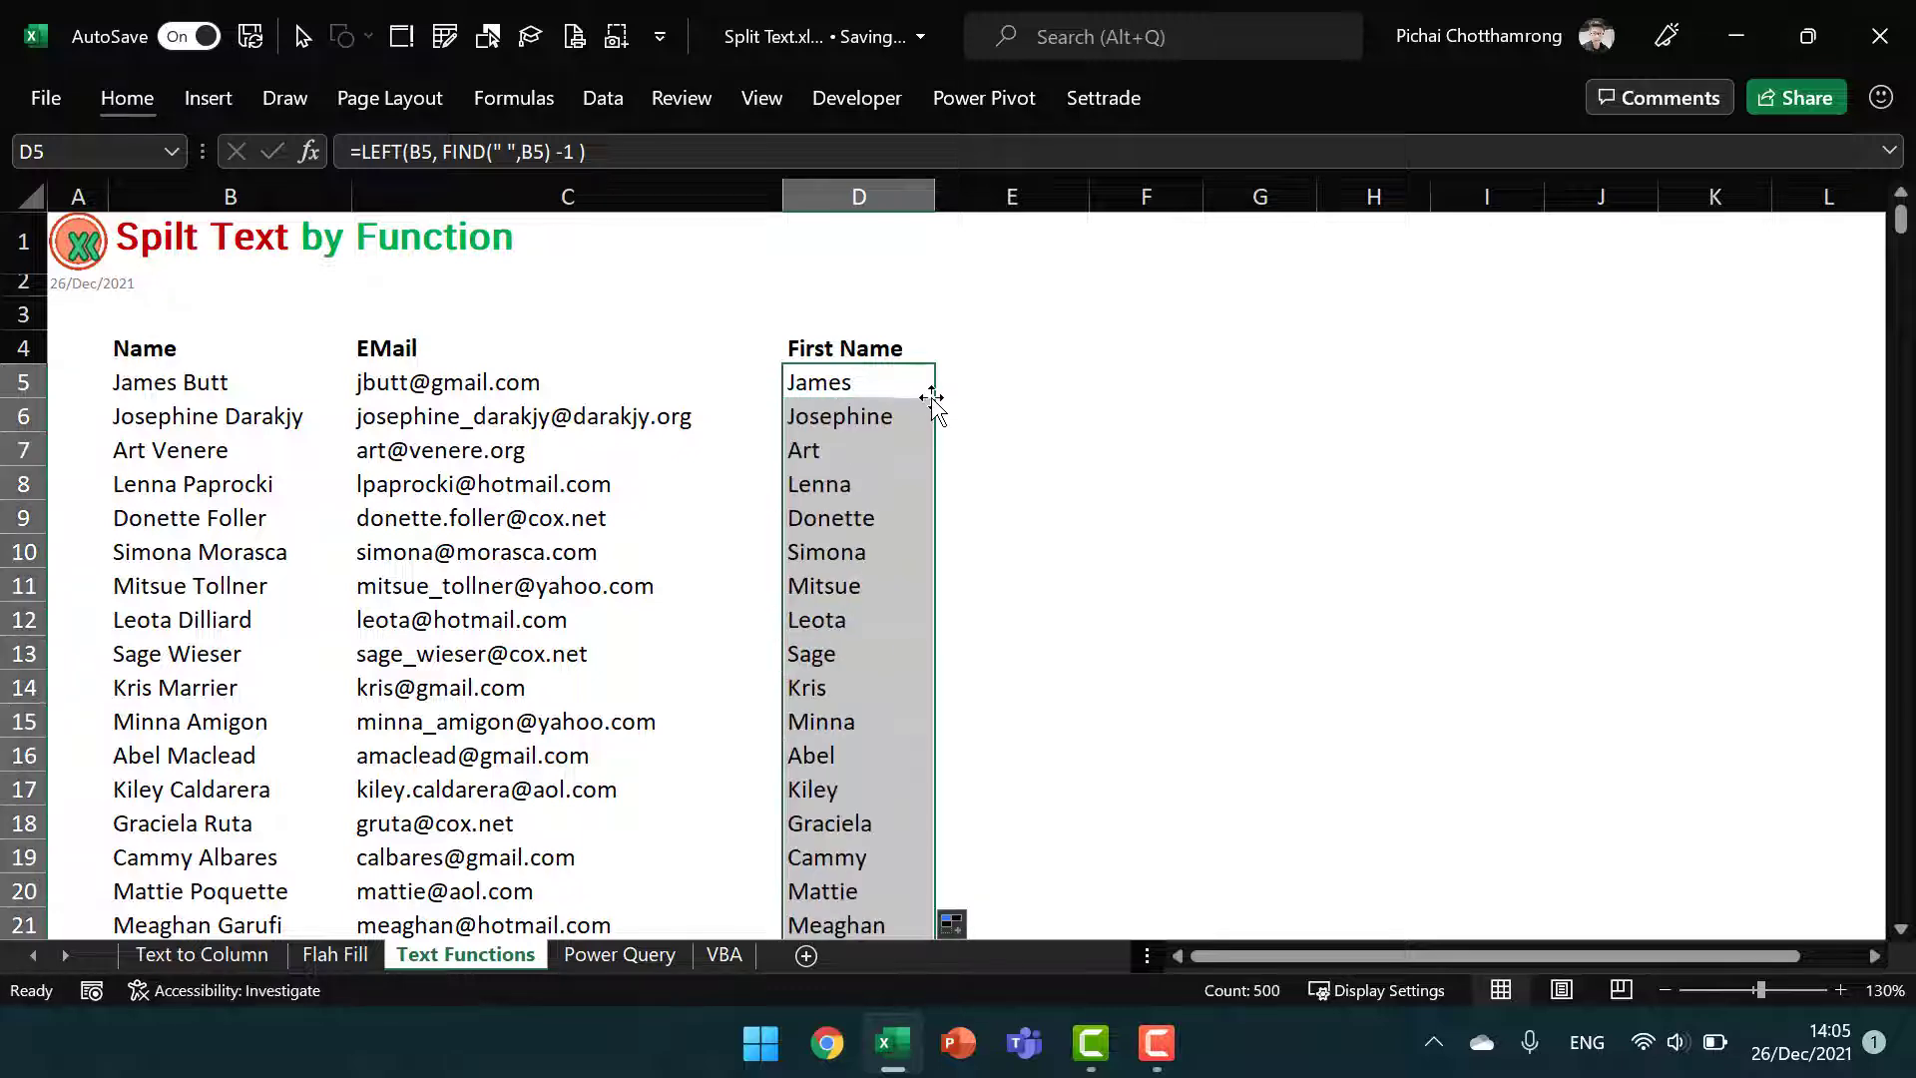
{"action": "scroll", "coordinate": [906, 429], "scroll_direction": "down", "scroll_amount": 4}
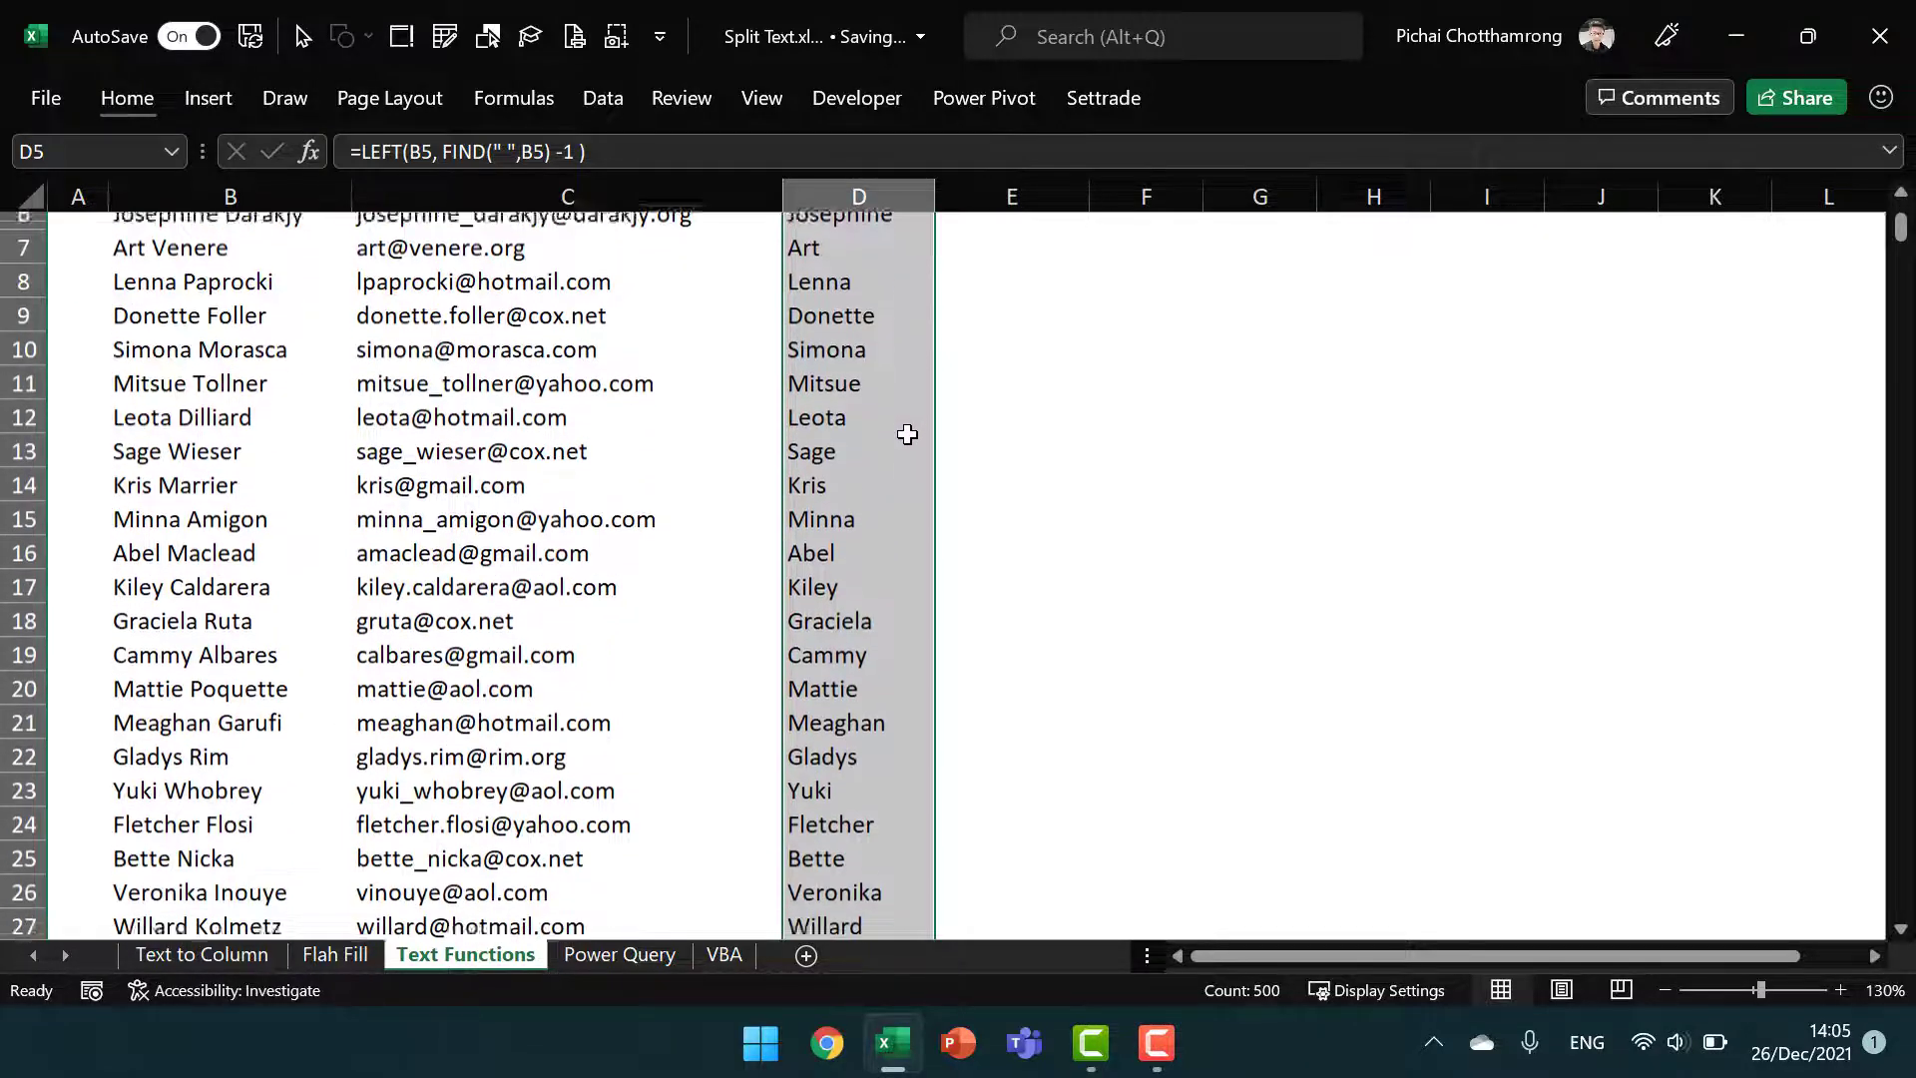
{"action": "scroll", "coordinate": [906, 438], "scroll_direction": "up", "scroll_amount": 4}
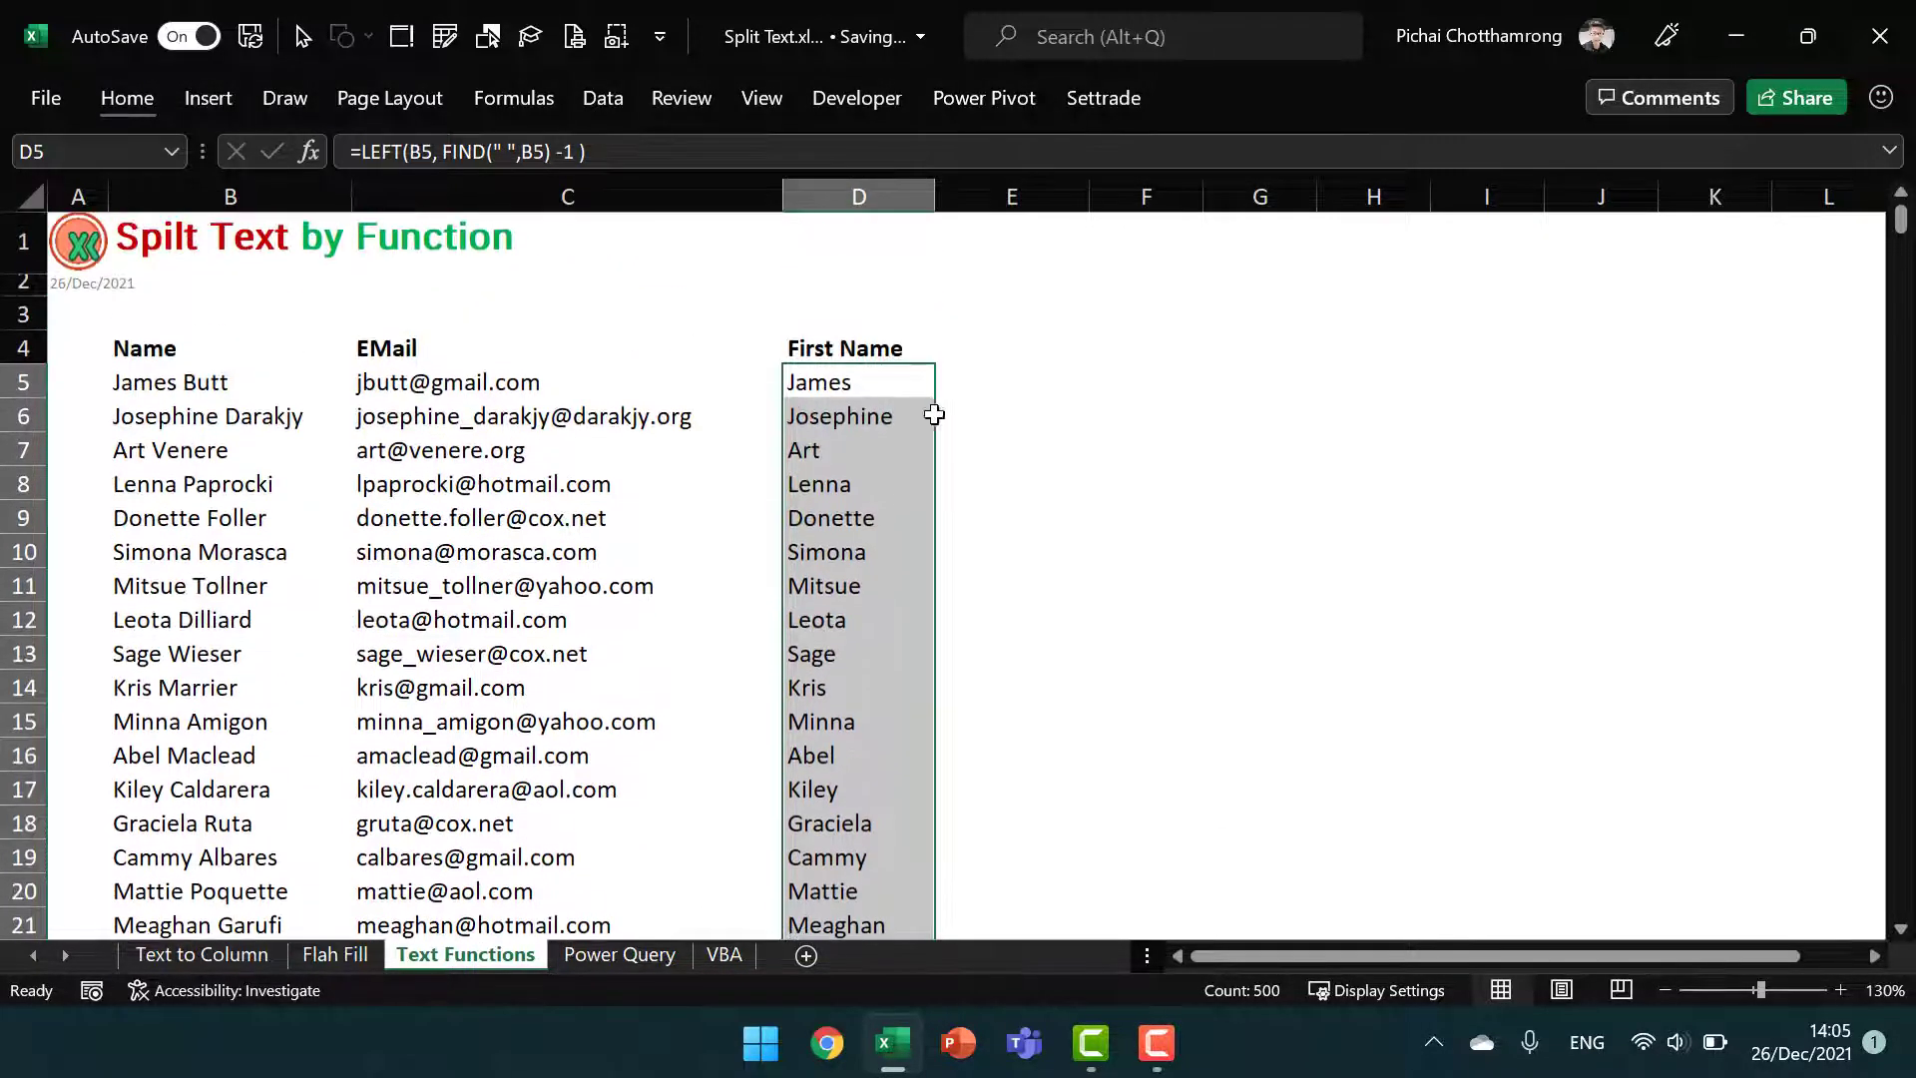
Enter the header "Last Name" in E4 and make it bold
{"action": "left_click", "coordinate": [974, 357]}
{"action": "type", "text": "Las"}
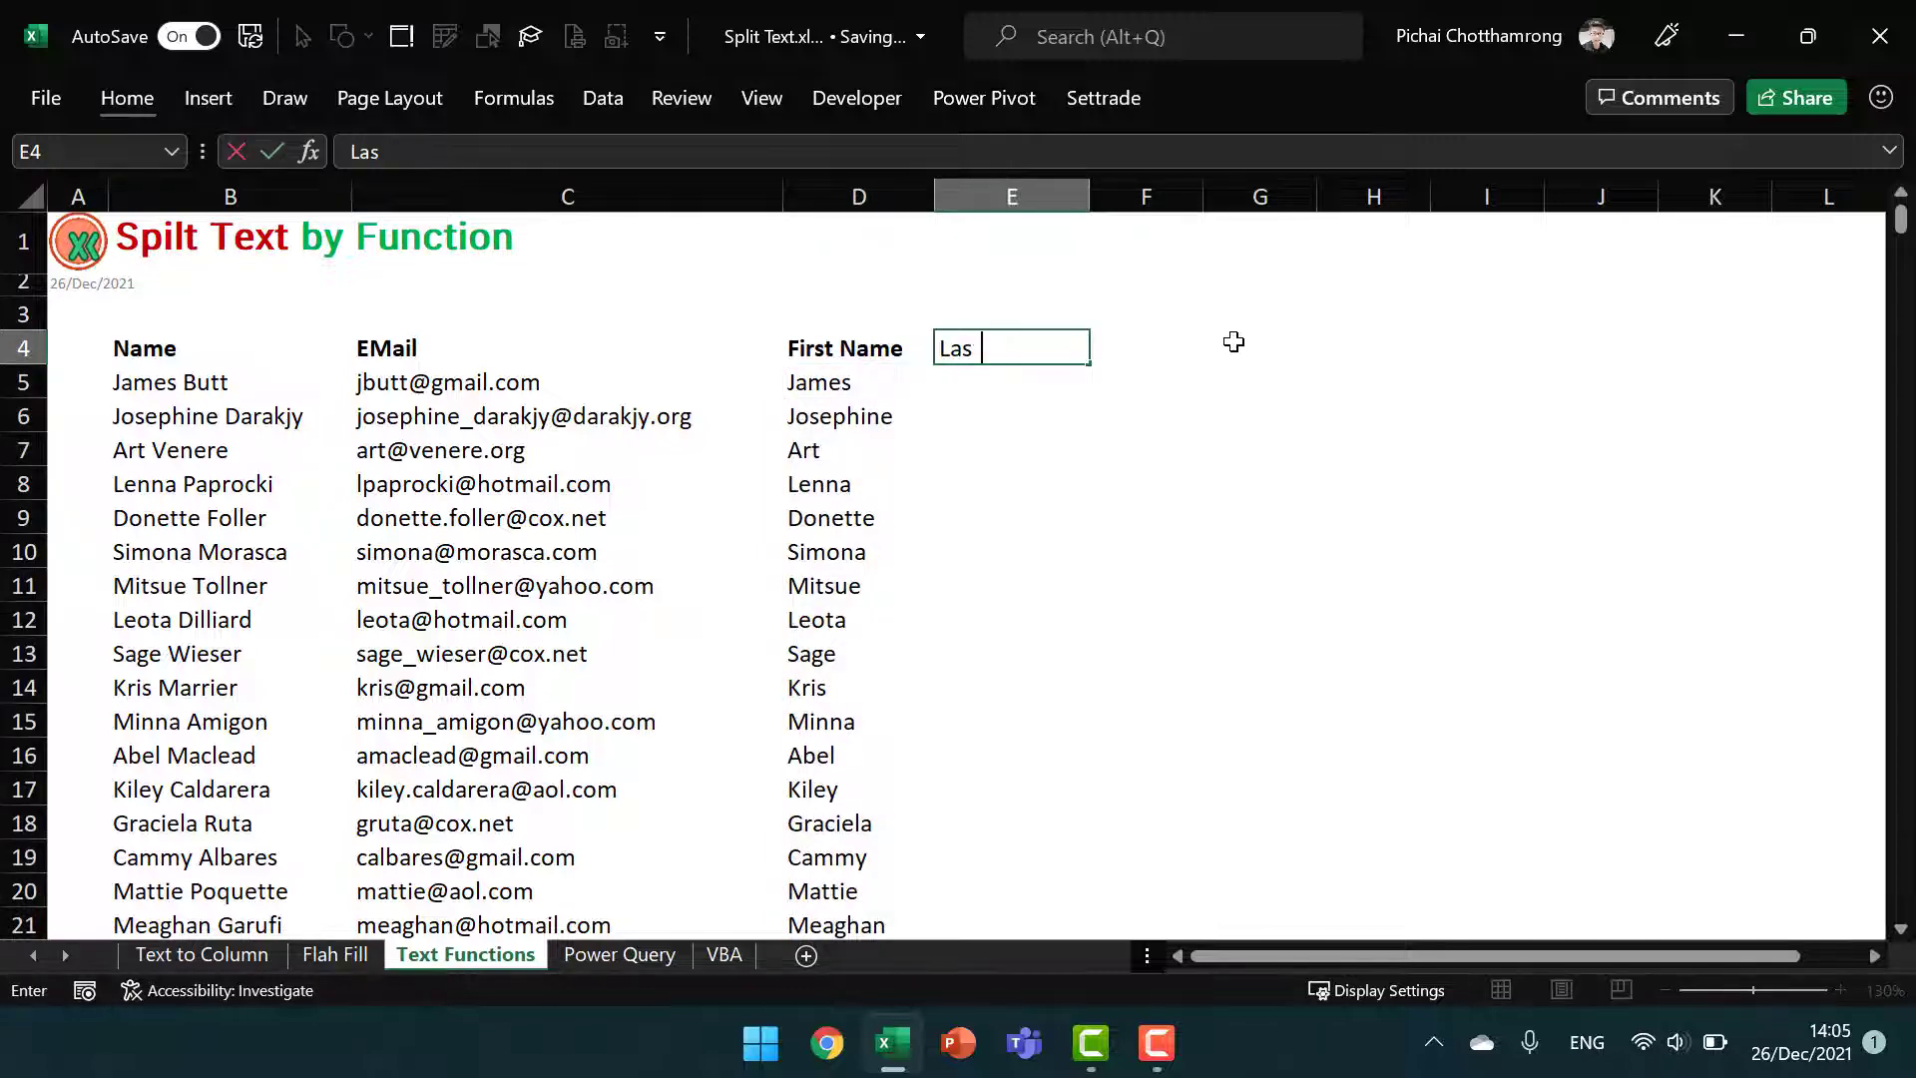
{"action": "type", "text": "t Name"}
{"action": "key", "text": "ctrl+Return"}
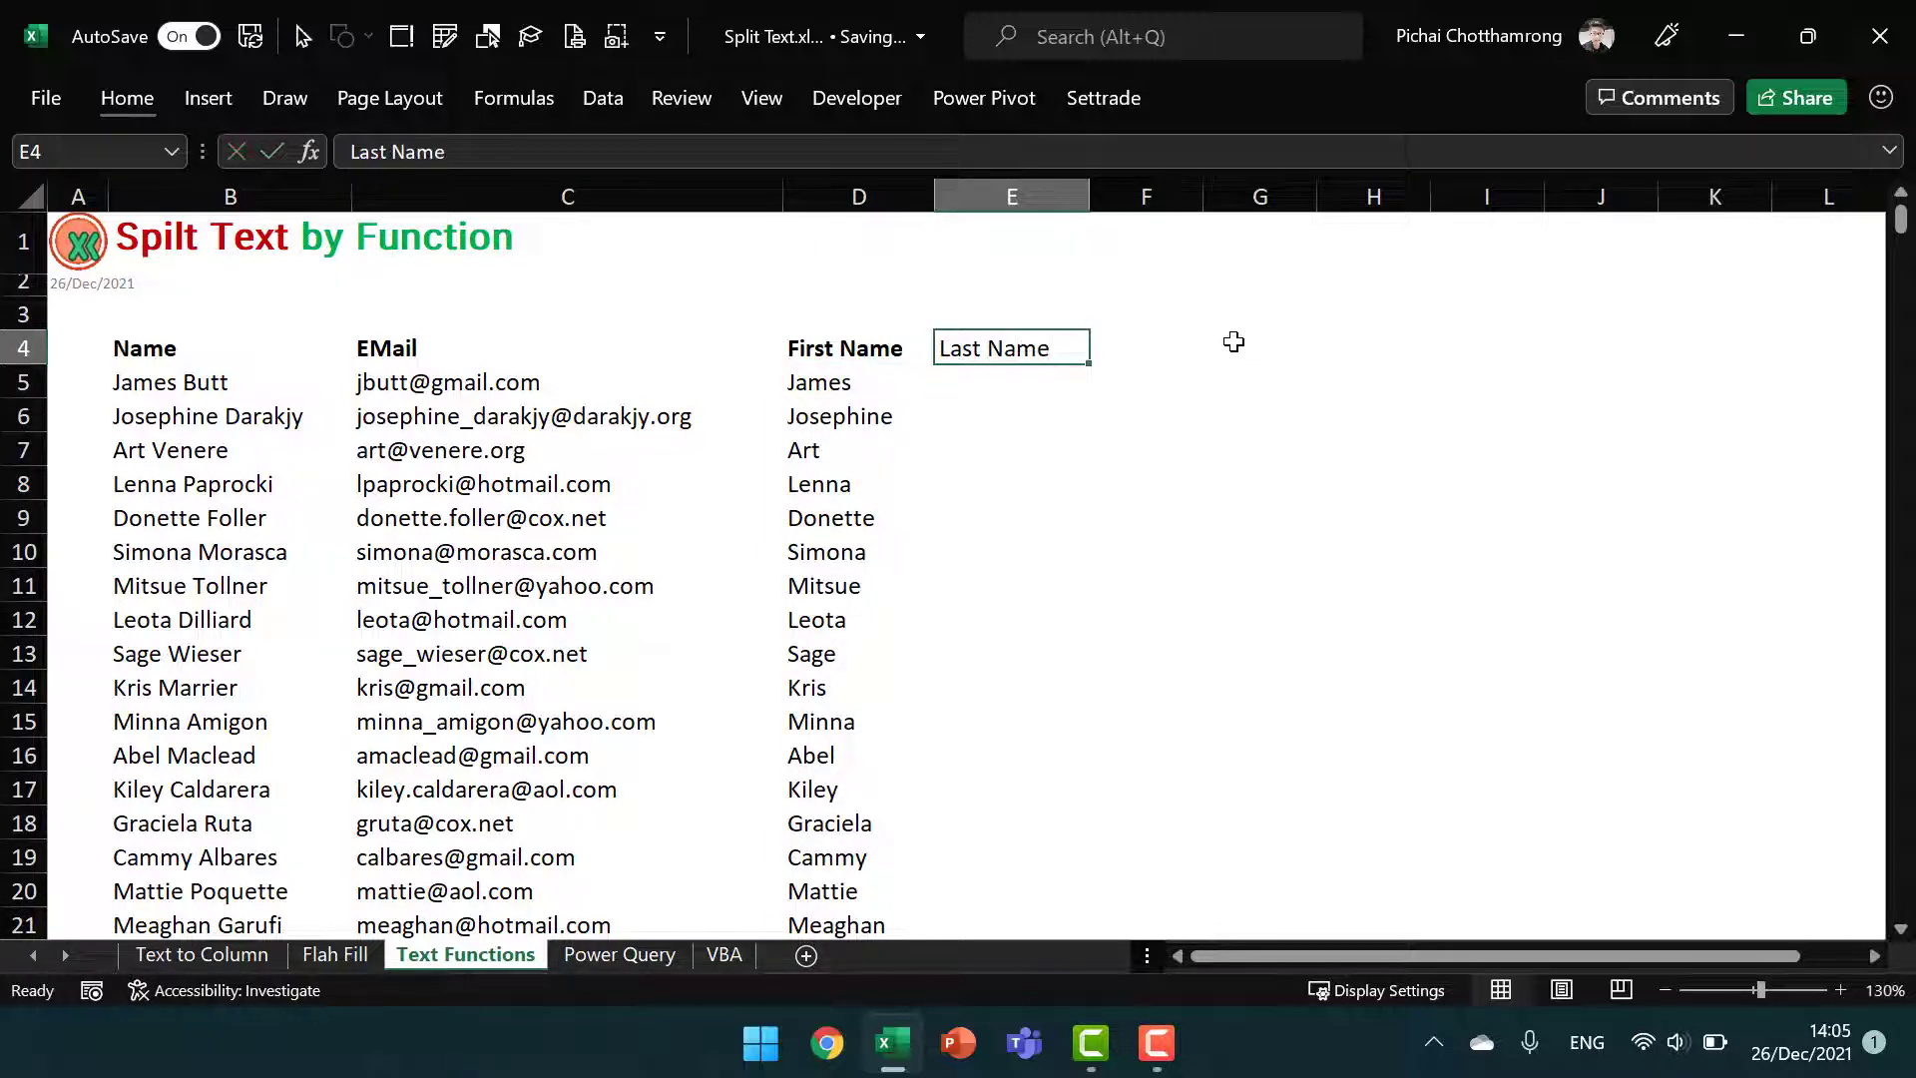
{"action": "key", "text": "ctrl+b"}
{"action": "key", "text": "Return"}
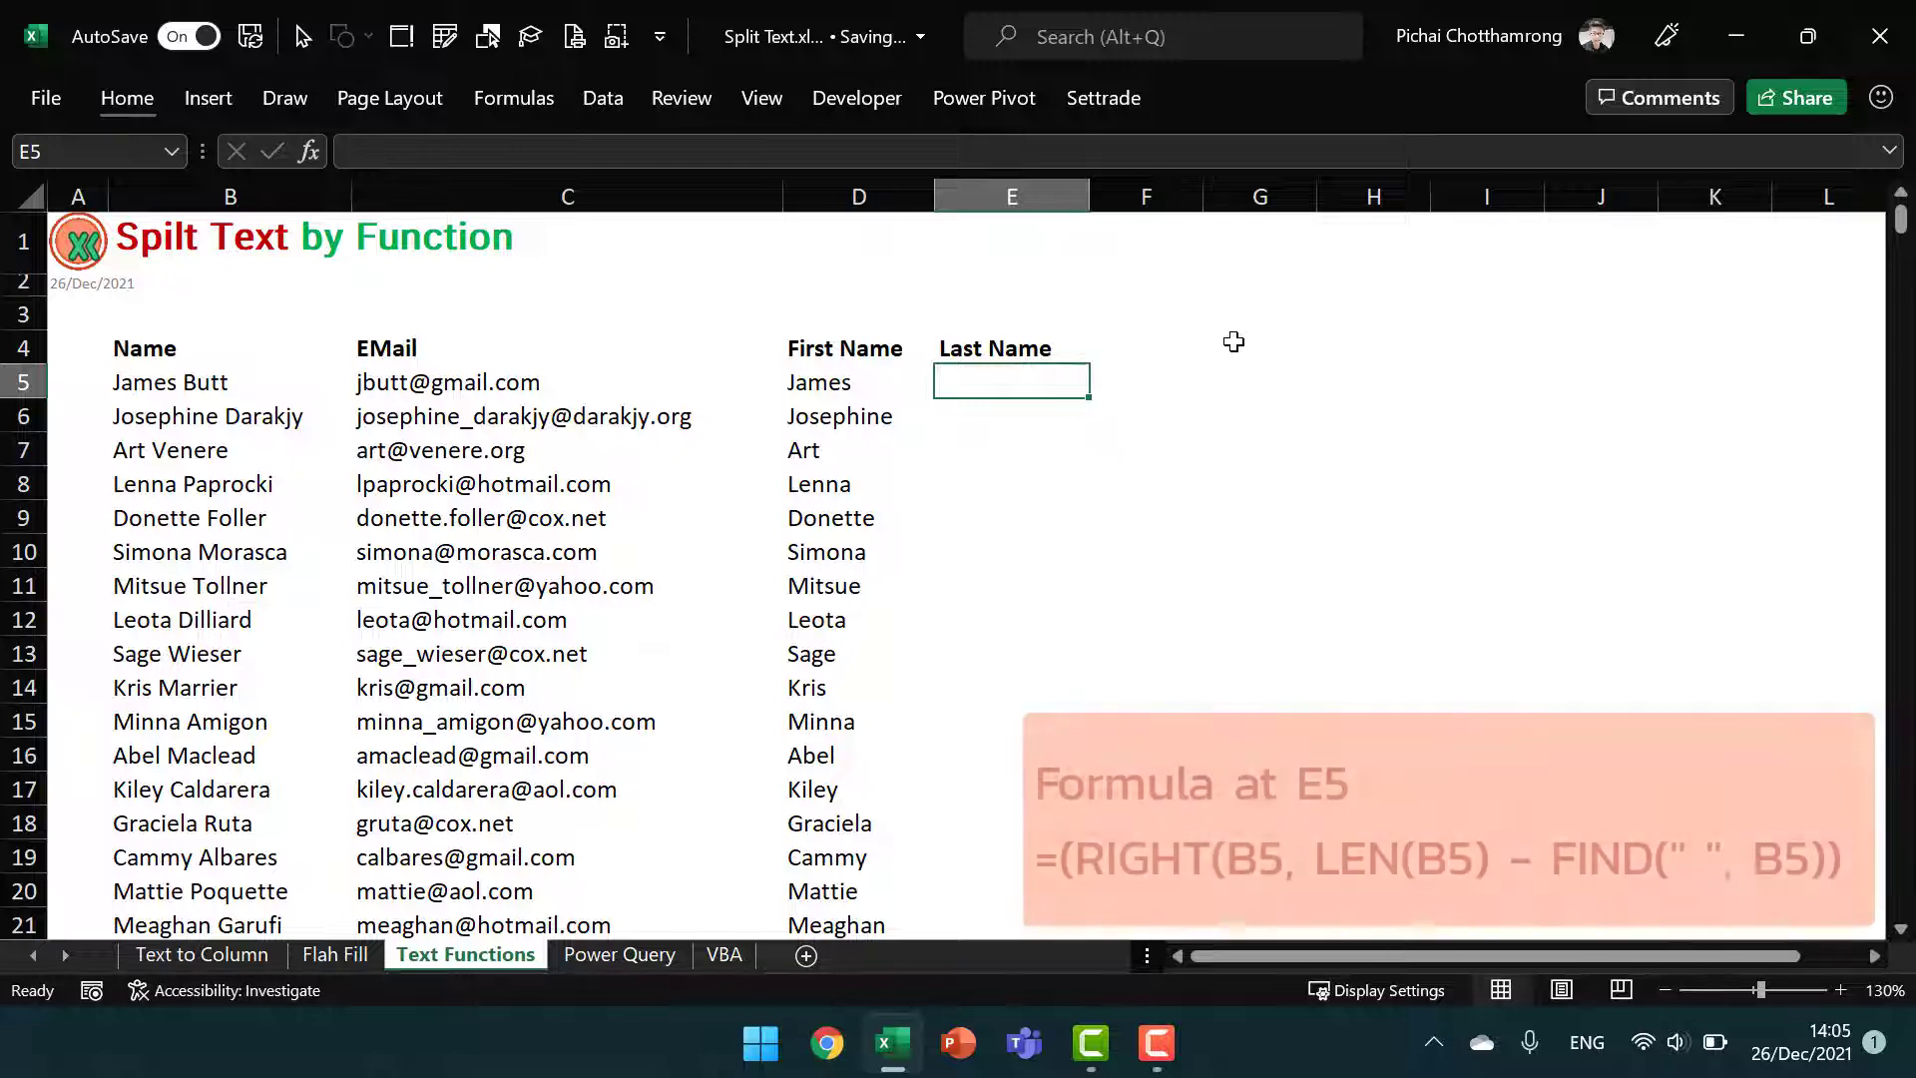
Enter the formula =RIGHT(B5, LEN(B5) - FIND(" ",B5)) in E5 and fill it down the whole list
{"action": "type", "text": "="}
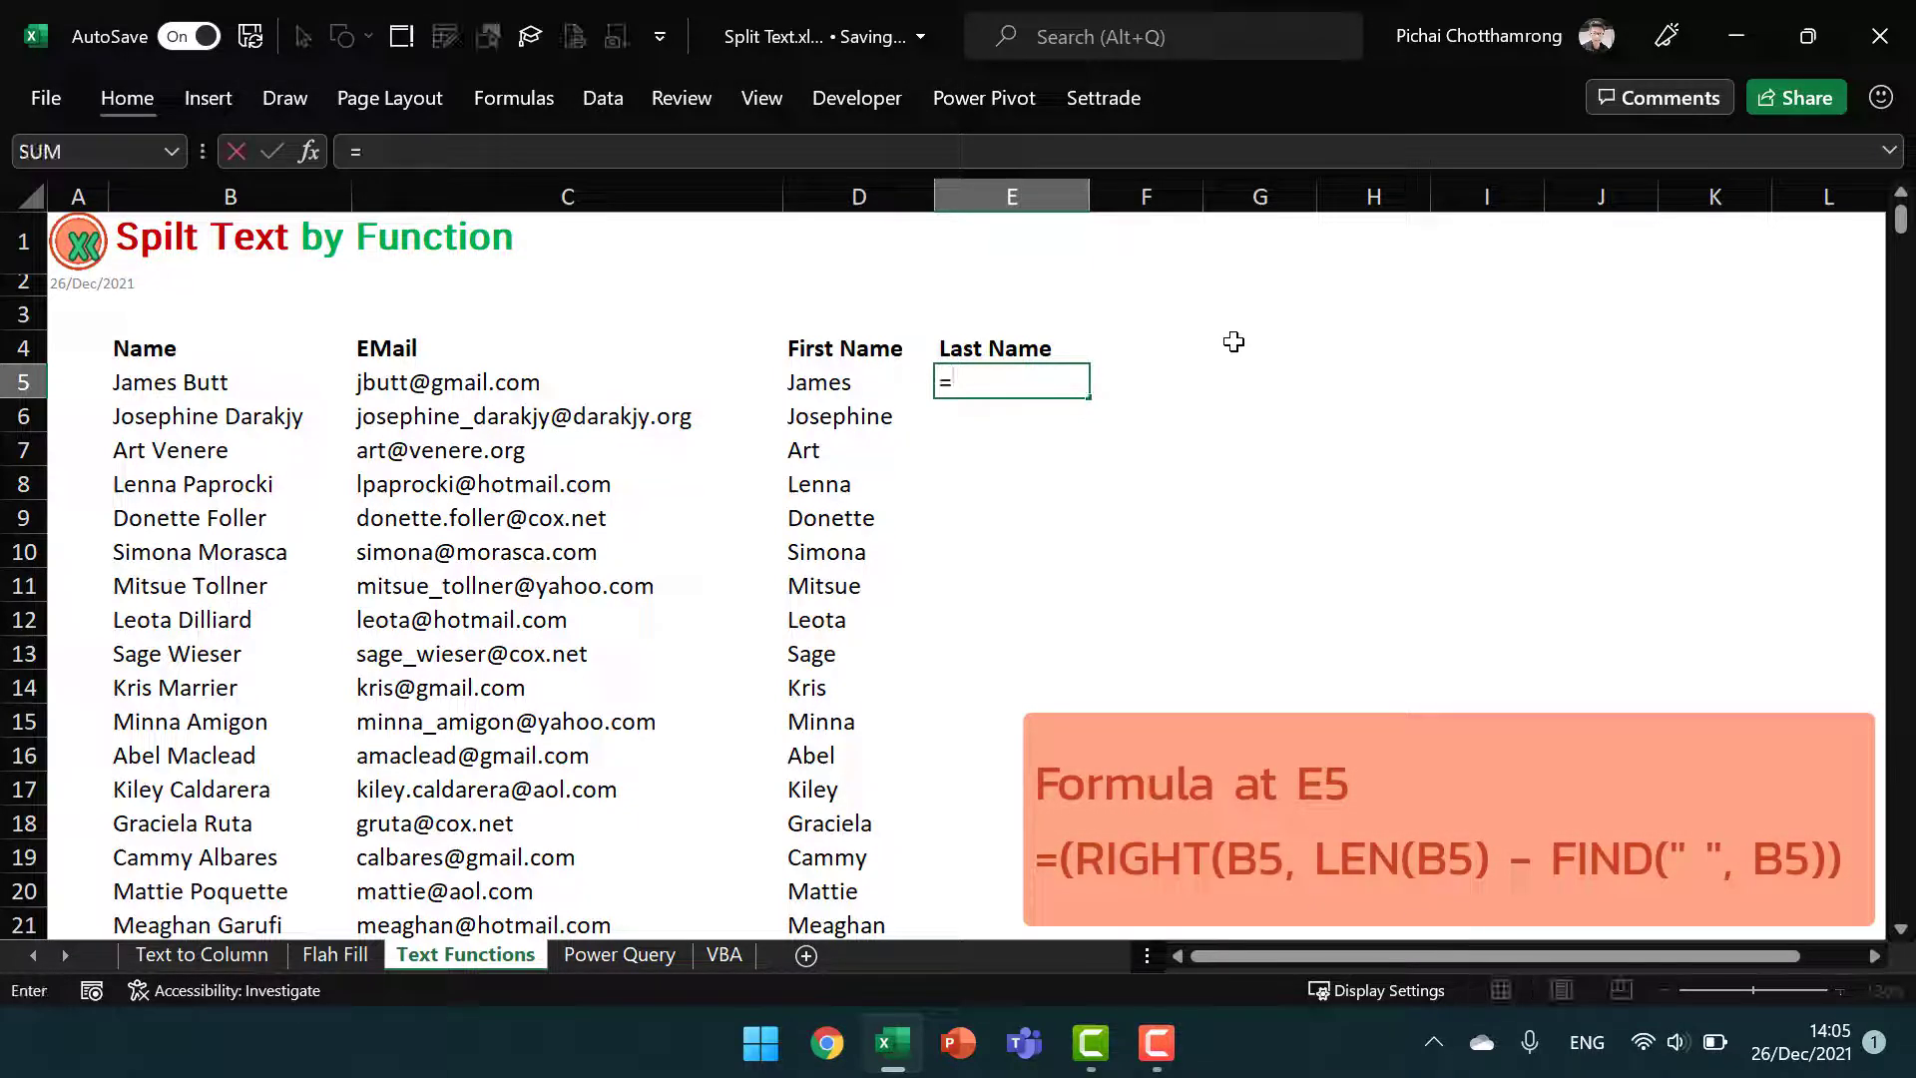
{"action": "type", "text": "Right("}
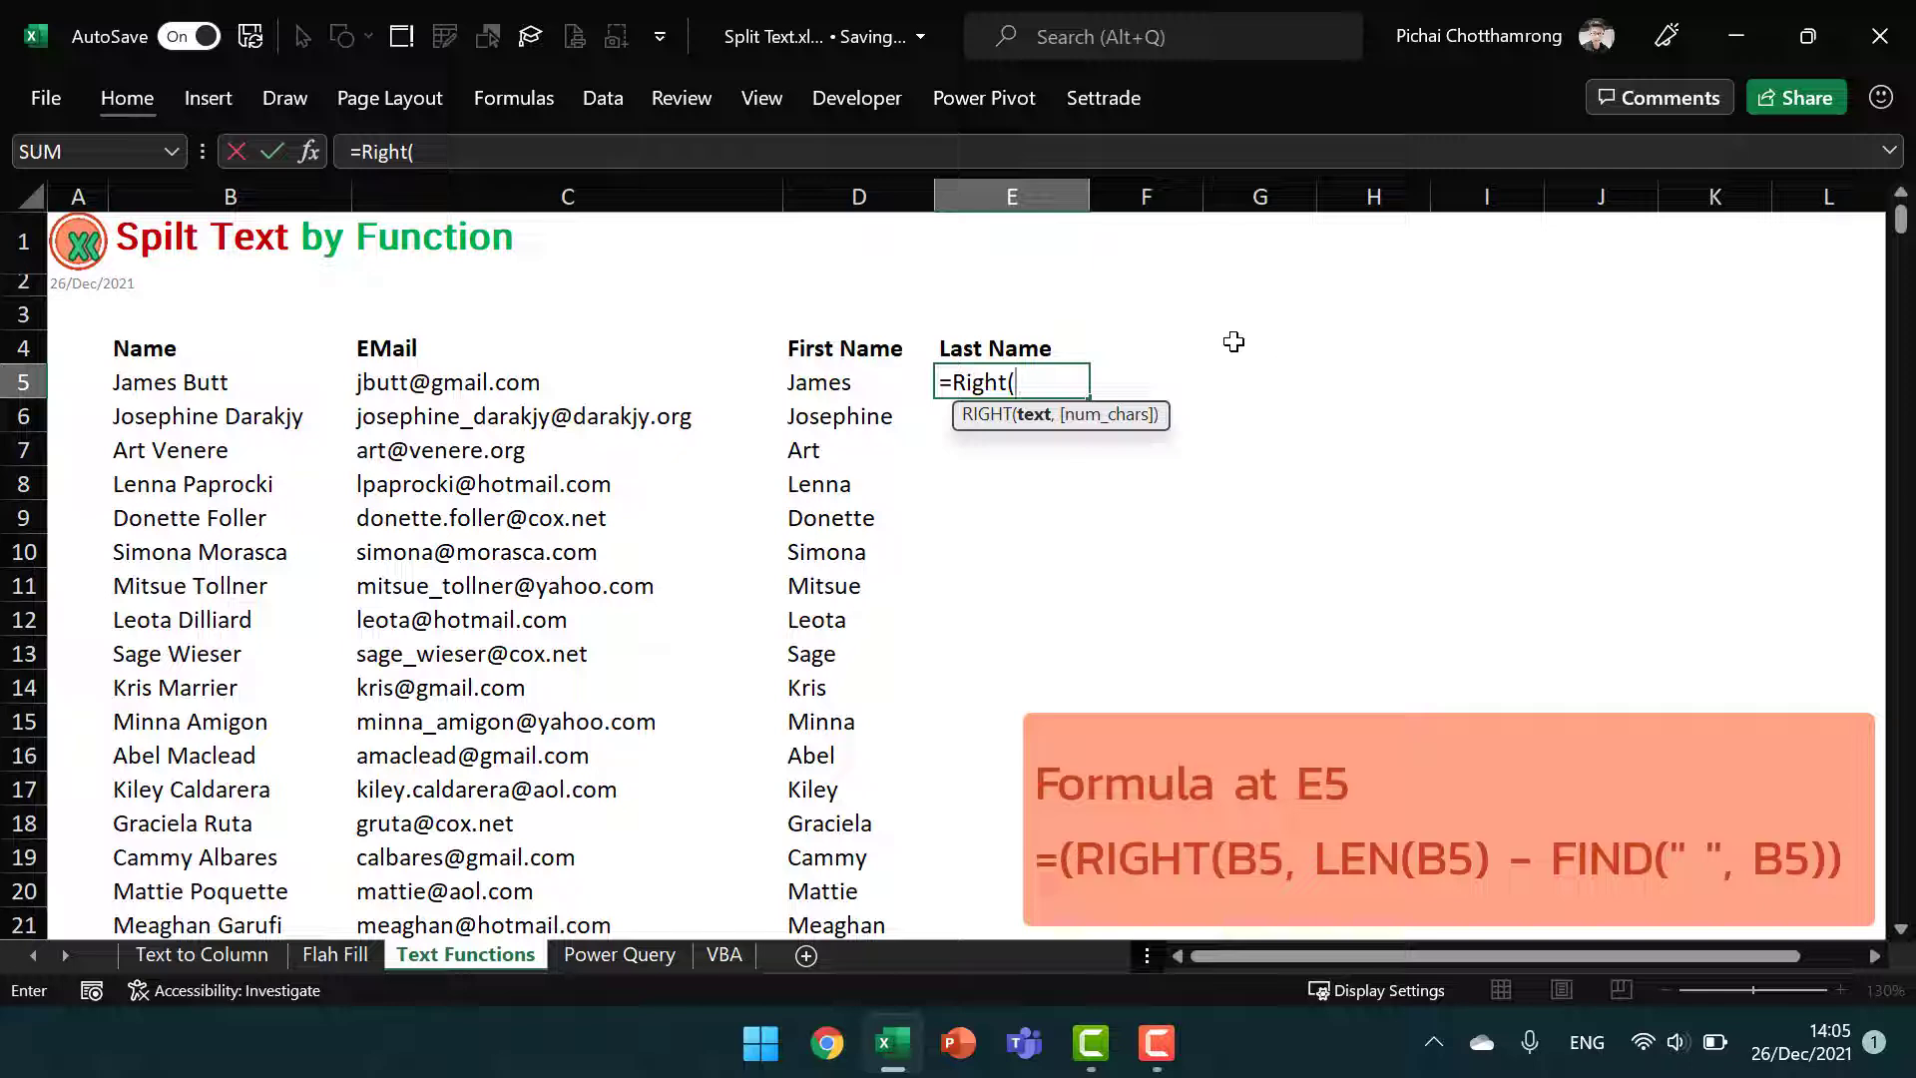
{"action": "key", "text": "Left"}
{"action": "key", "text": "Left"}
{"action": "key", "text": "Left"}
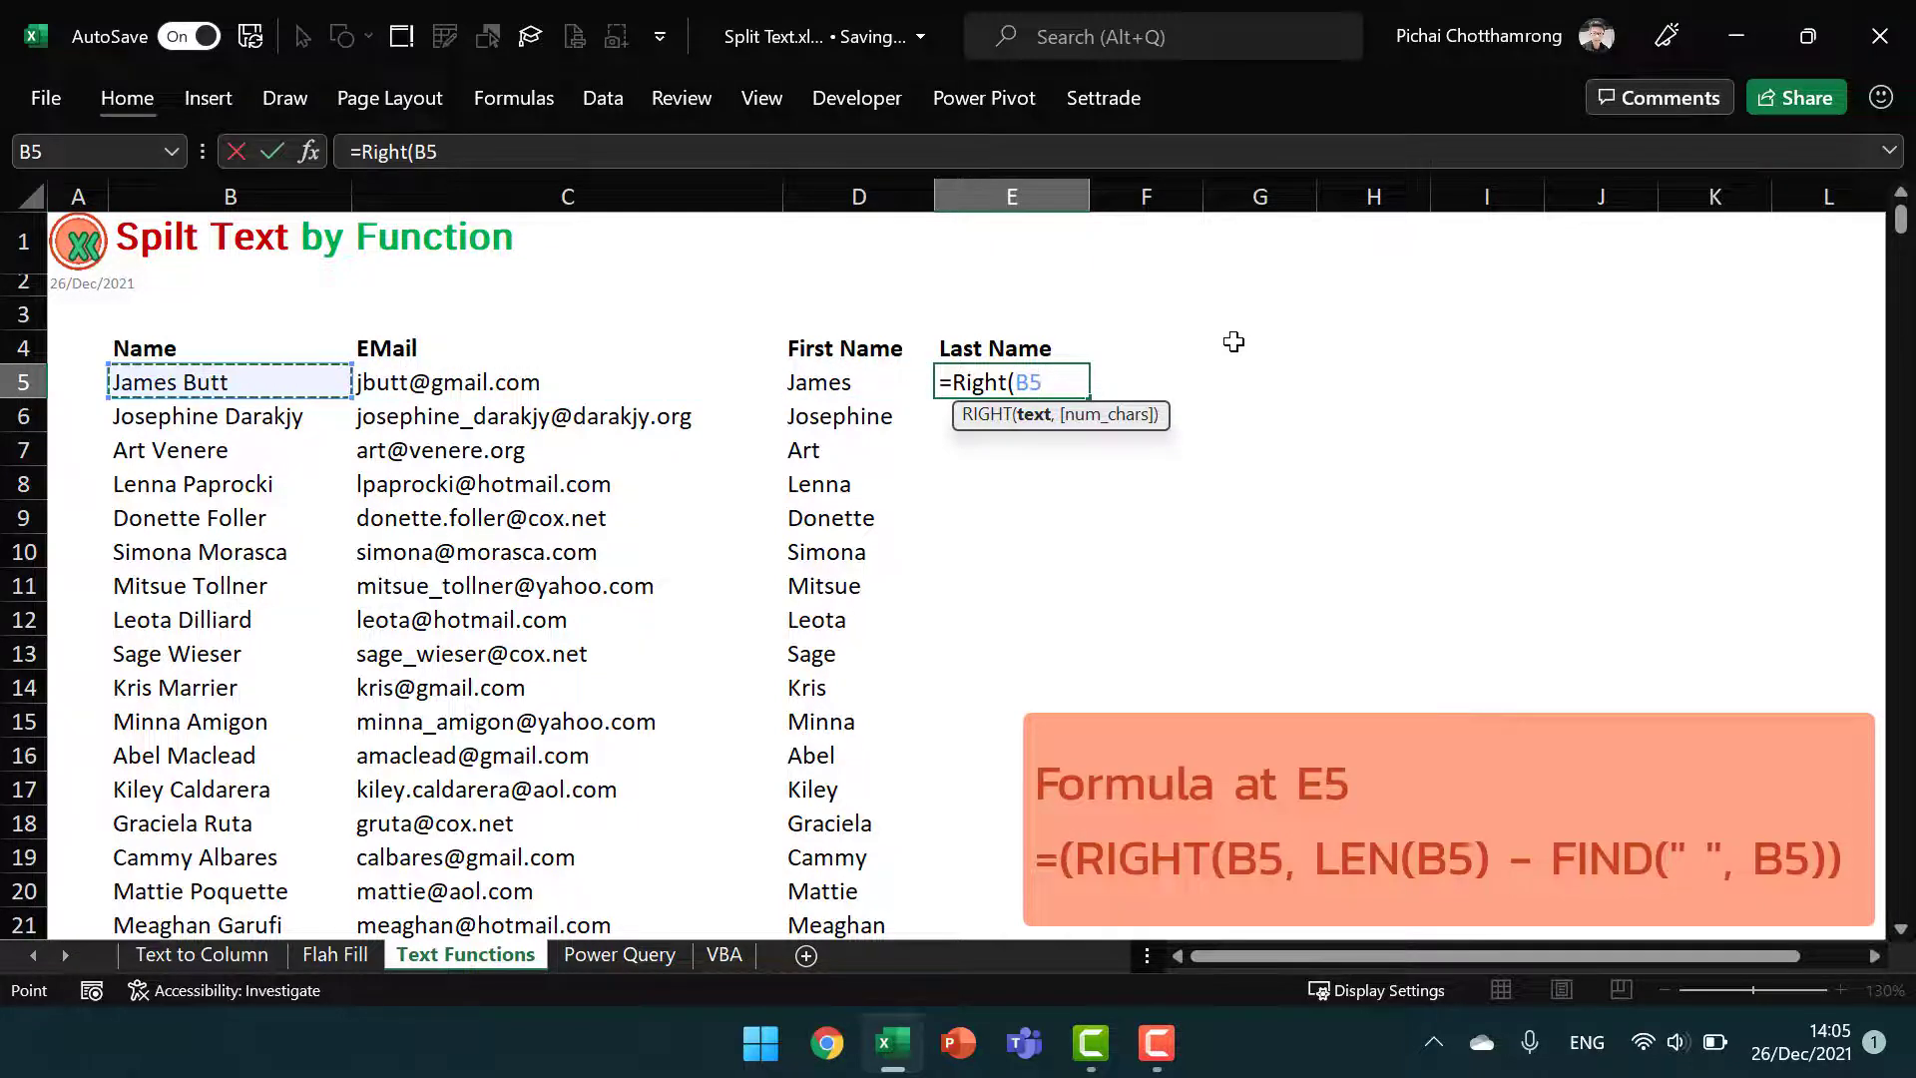
{"action": "type", "text": ","}
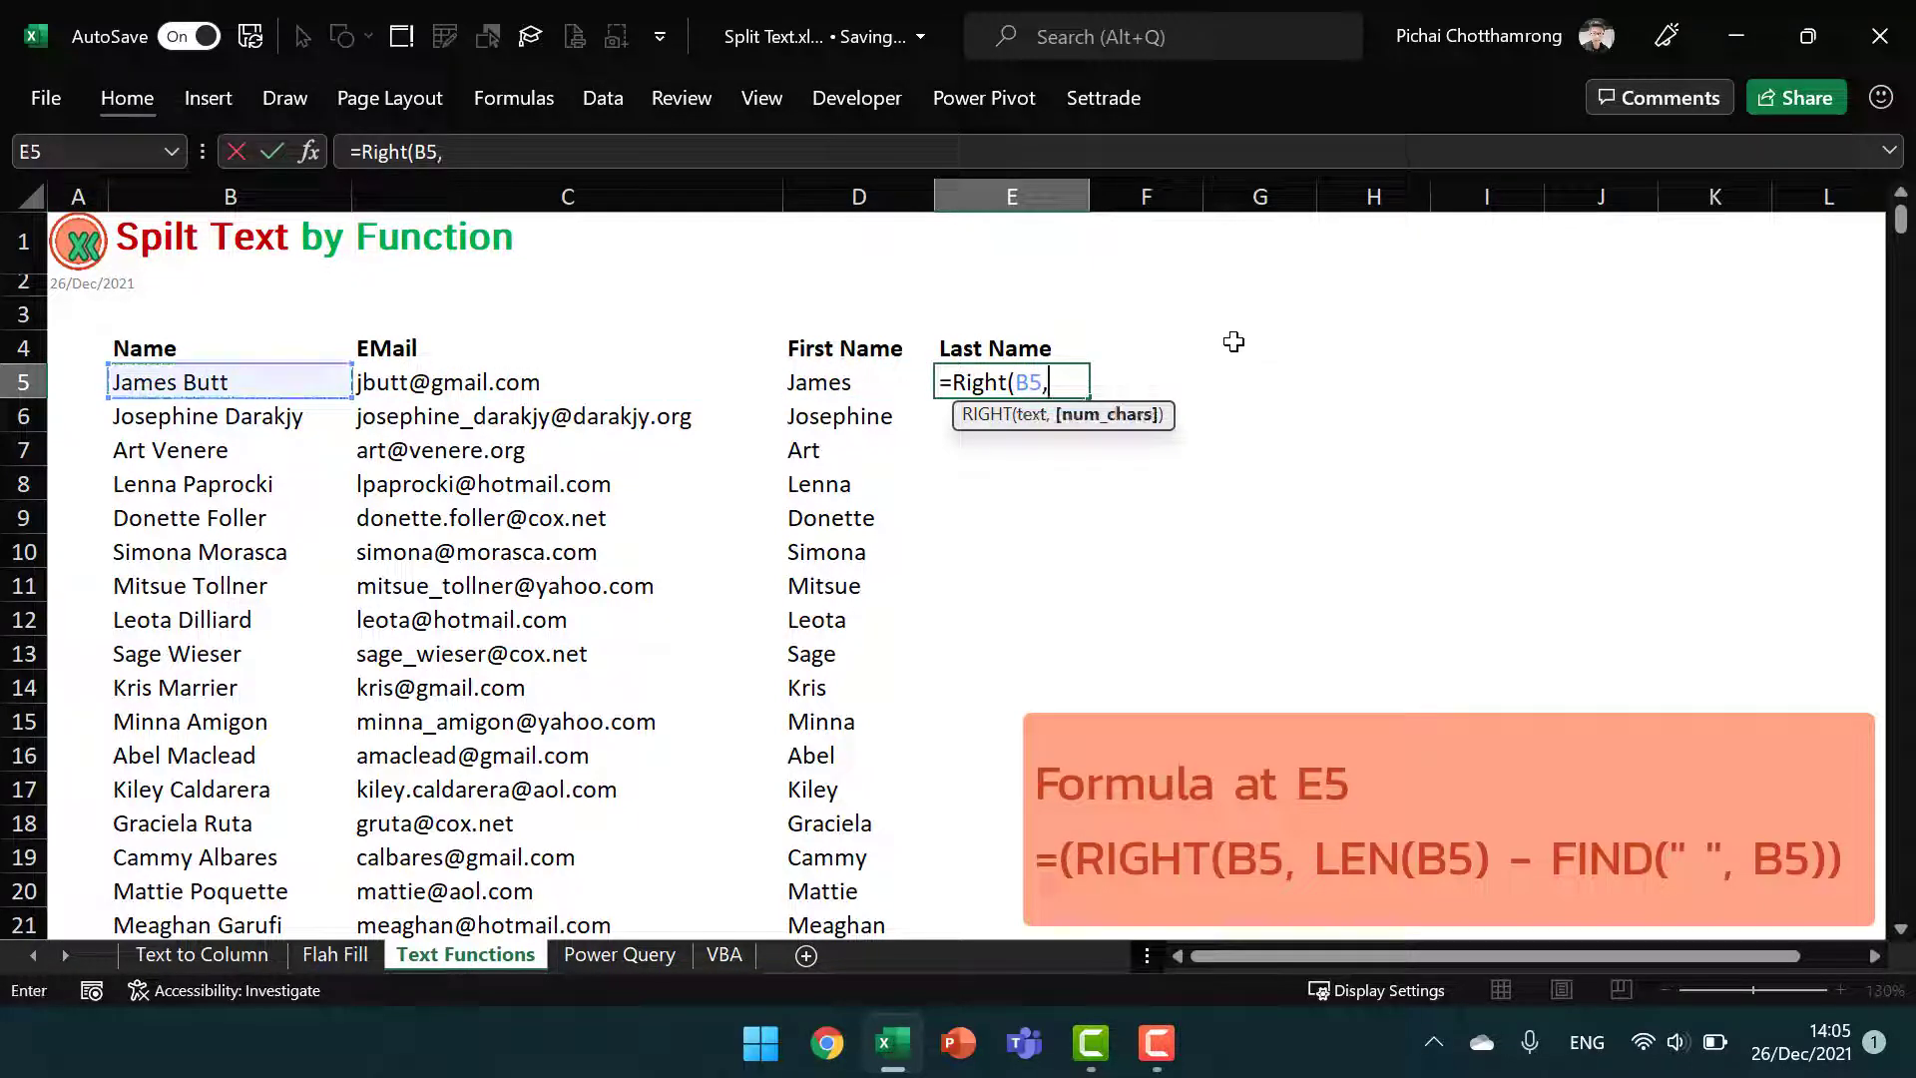
{"action": "type", "text": " Len("}
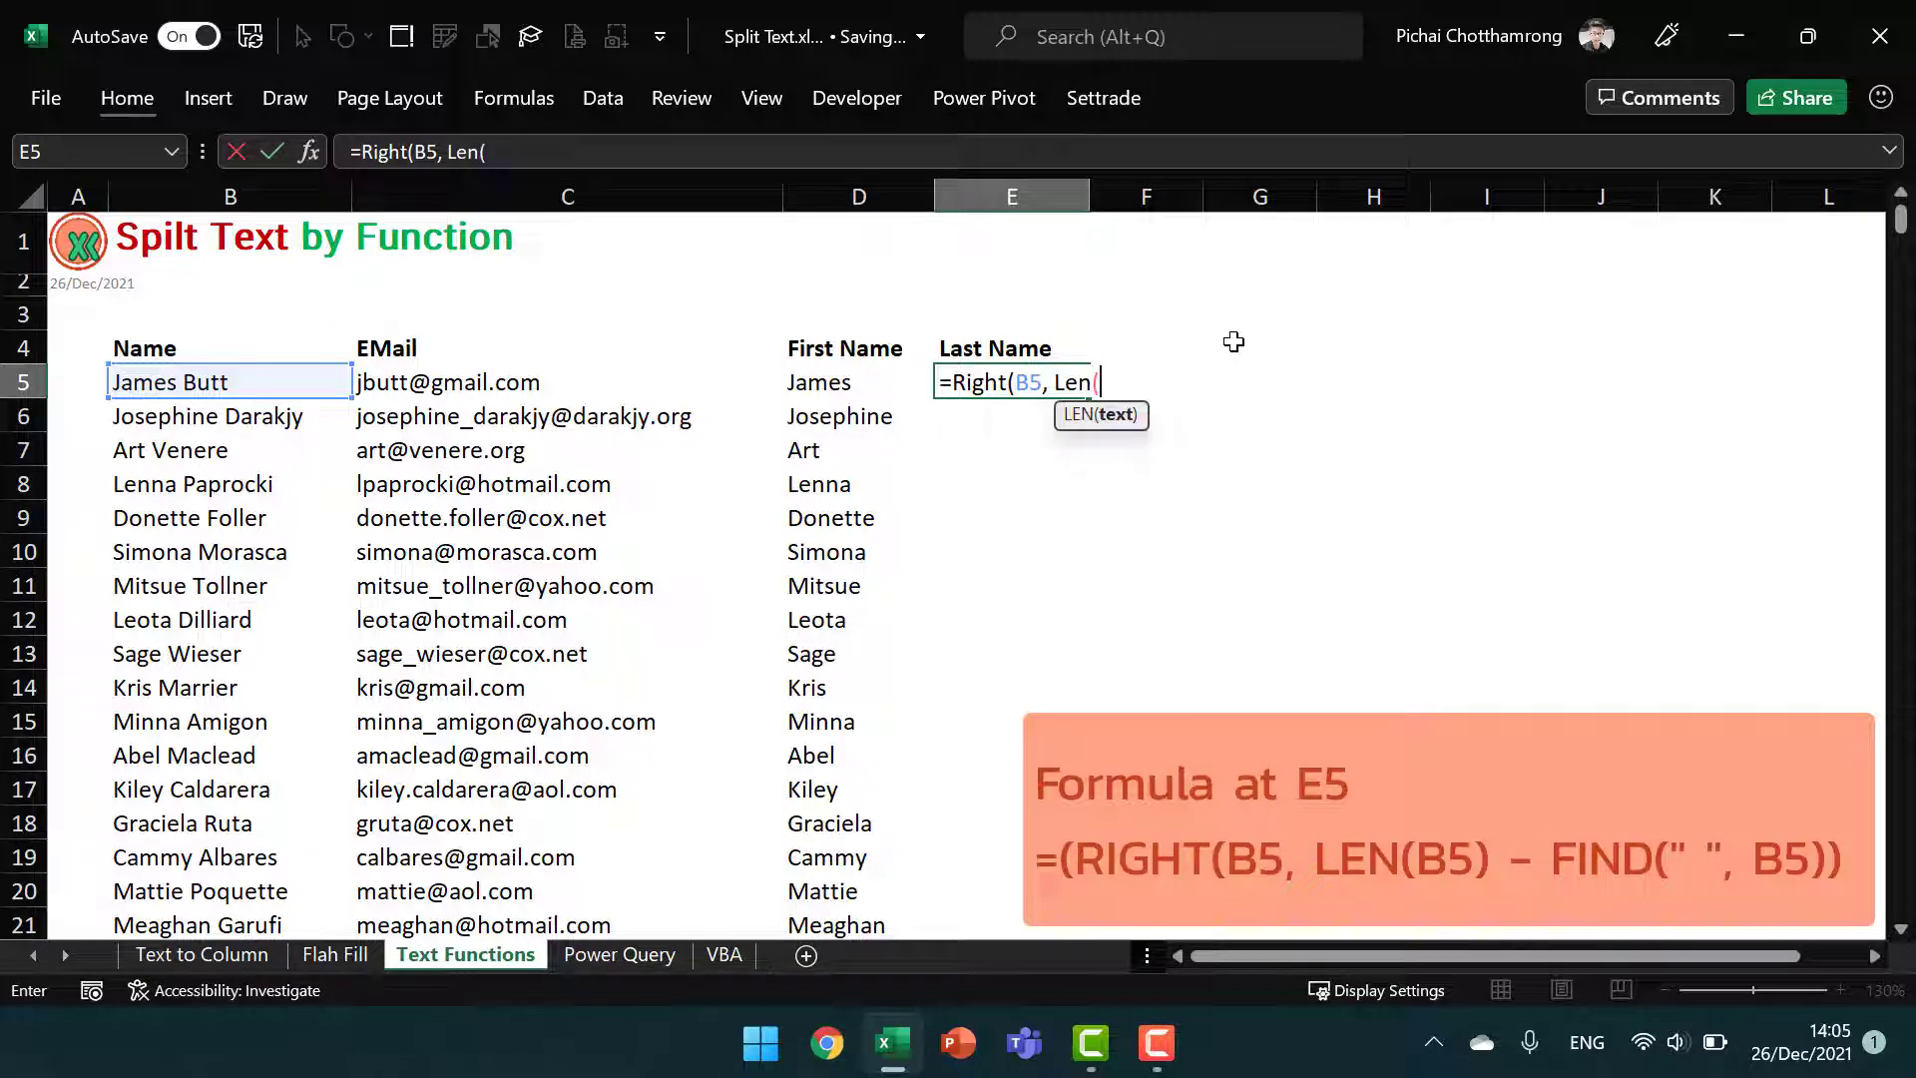
{"action": "type", "text": "B5)"}
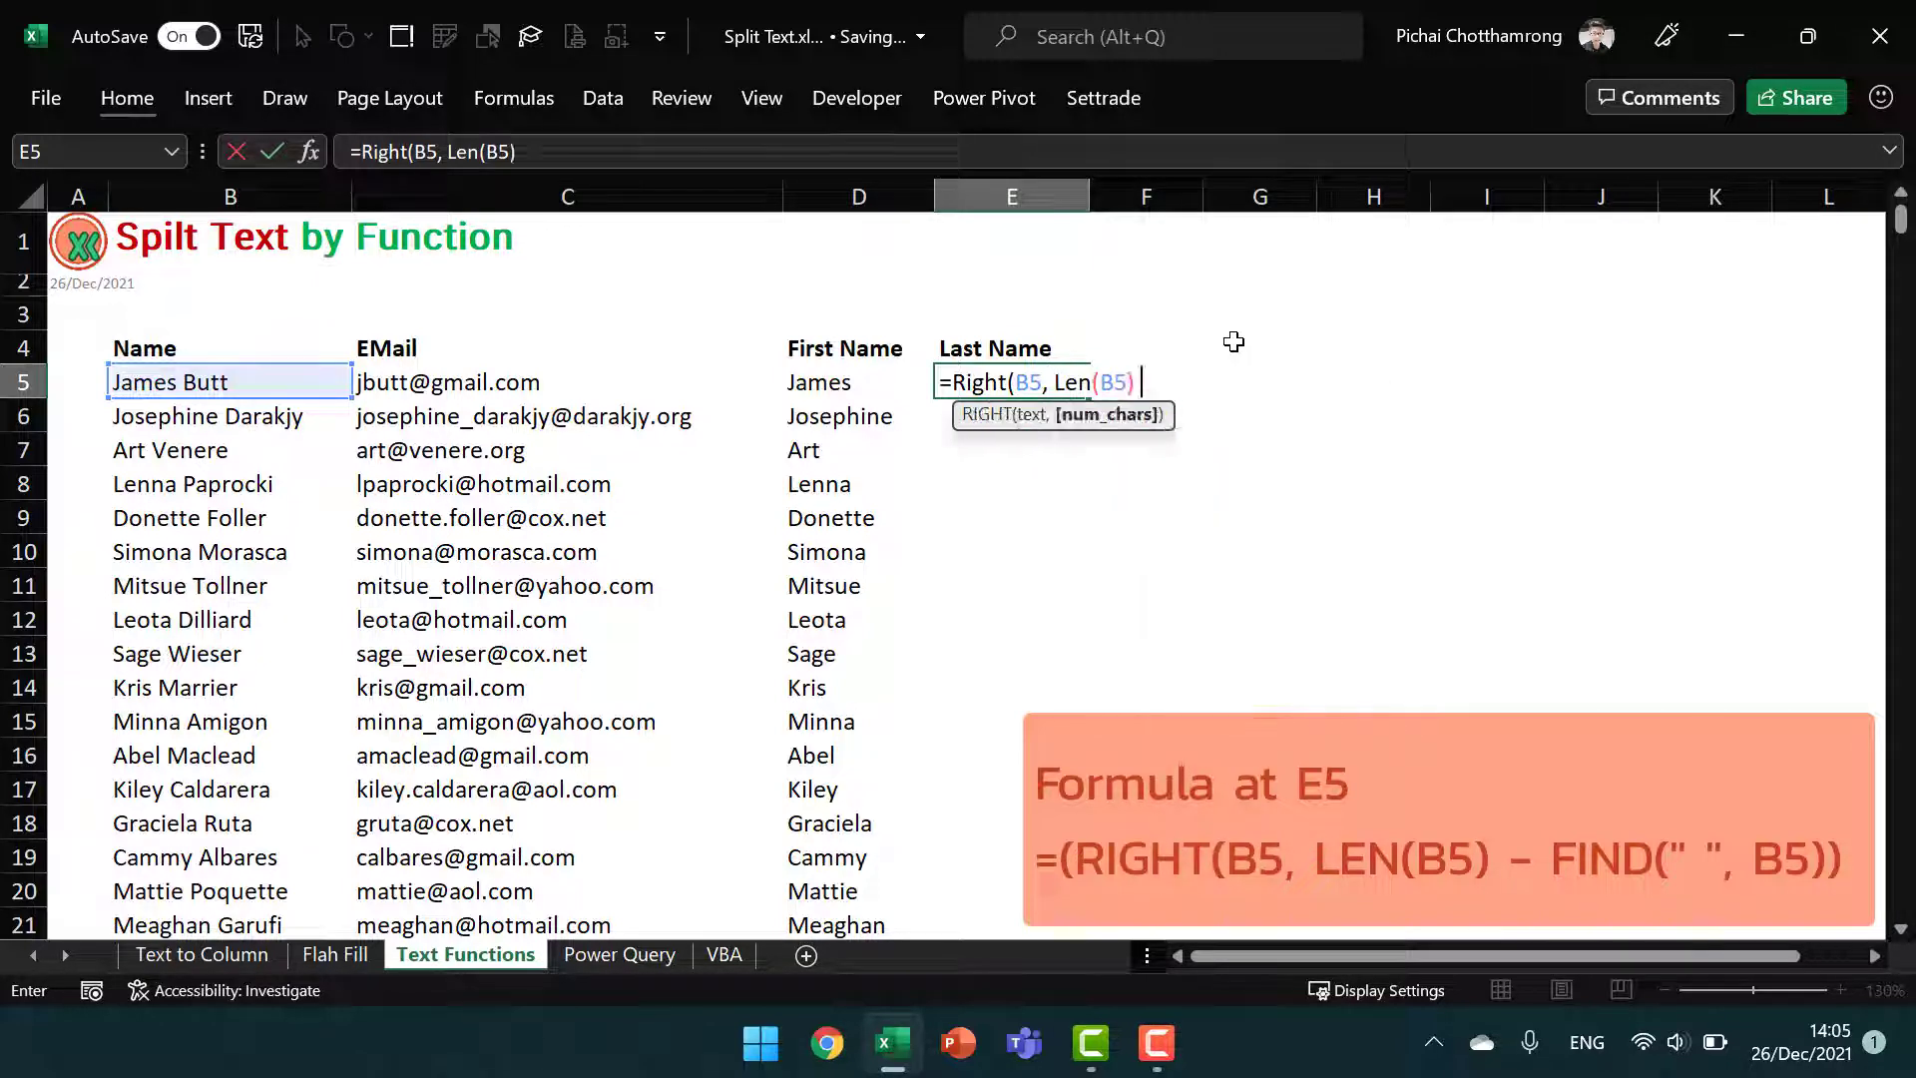
{"action": "type", "text": " - Find "}
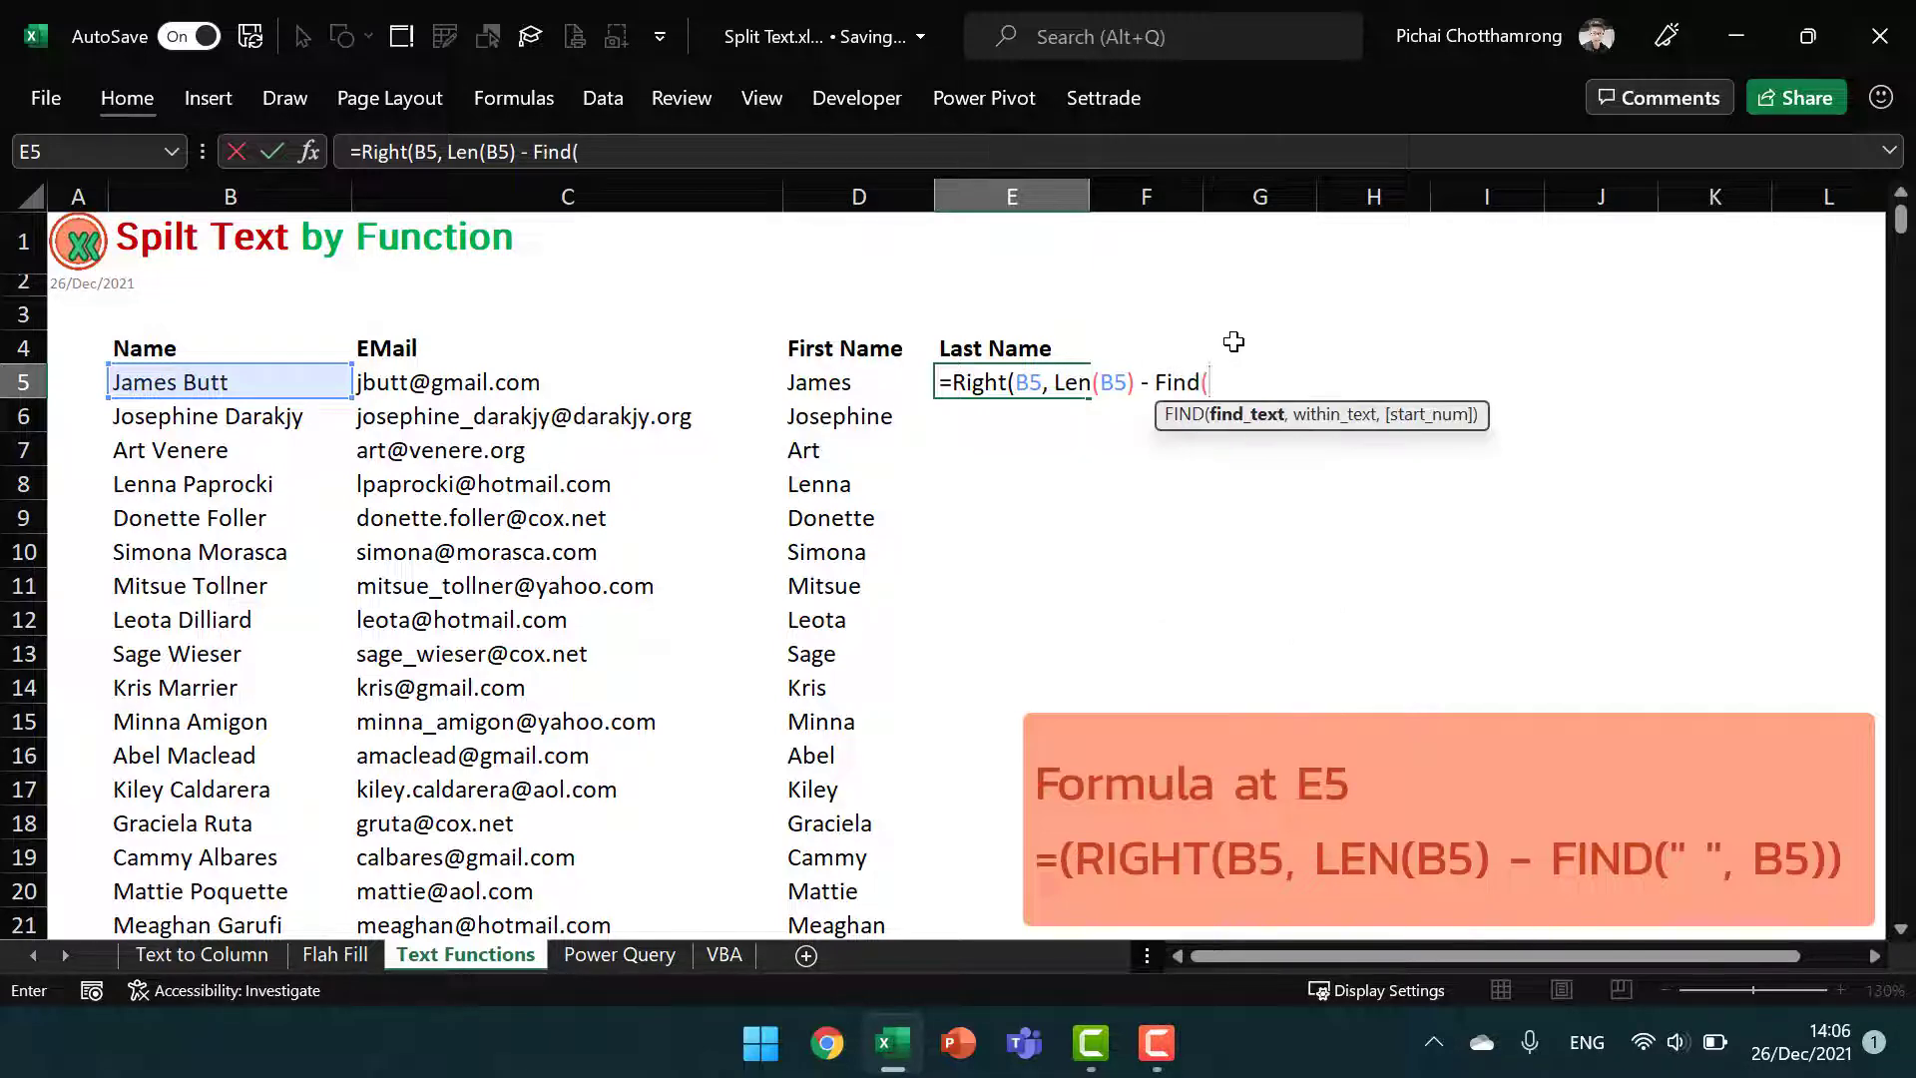
{"action": "type", "text": "\" \","}
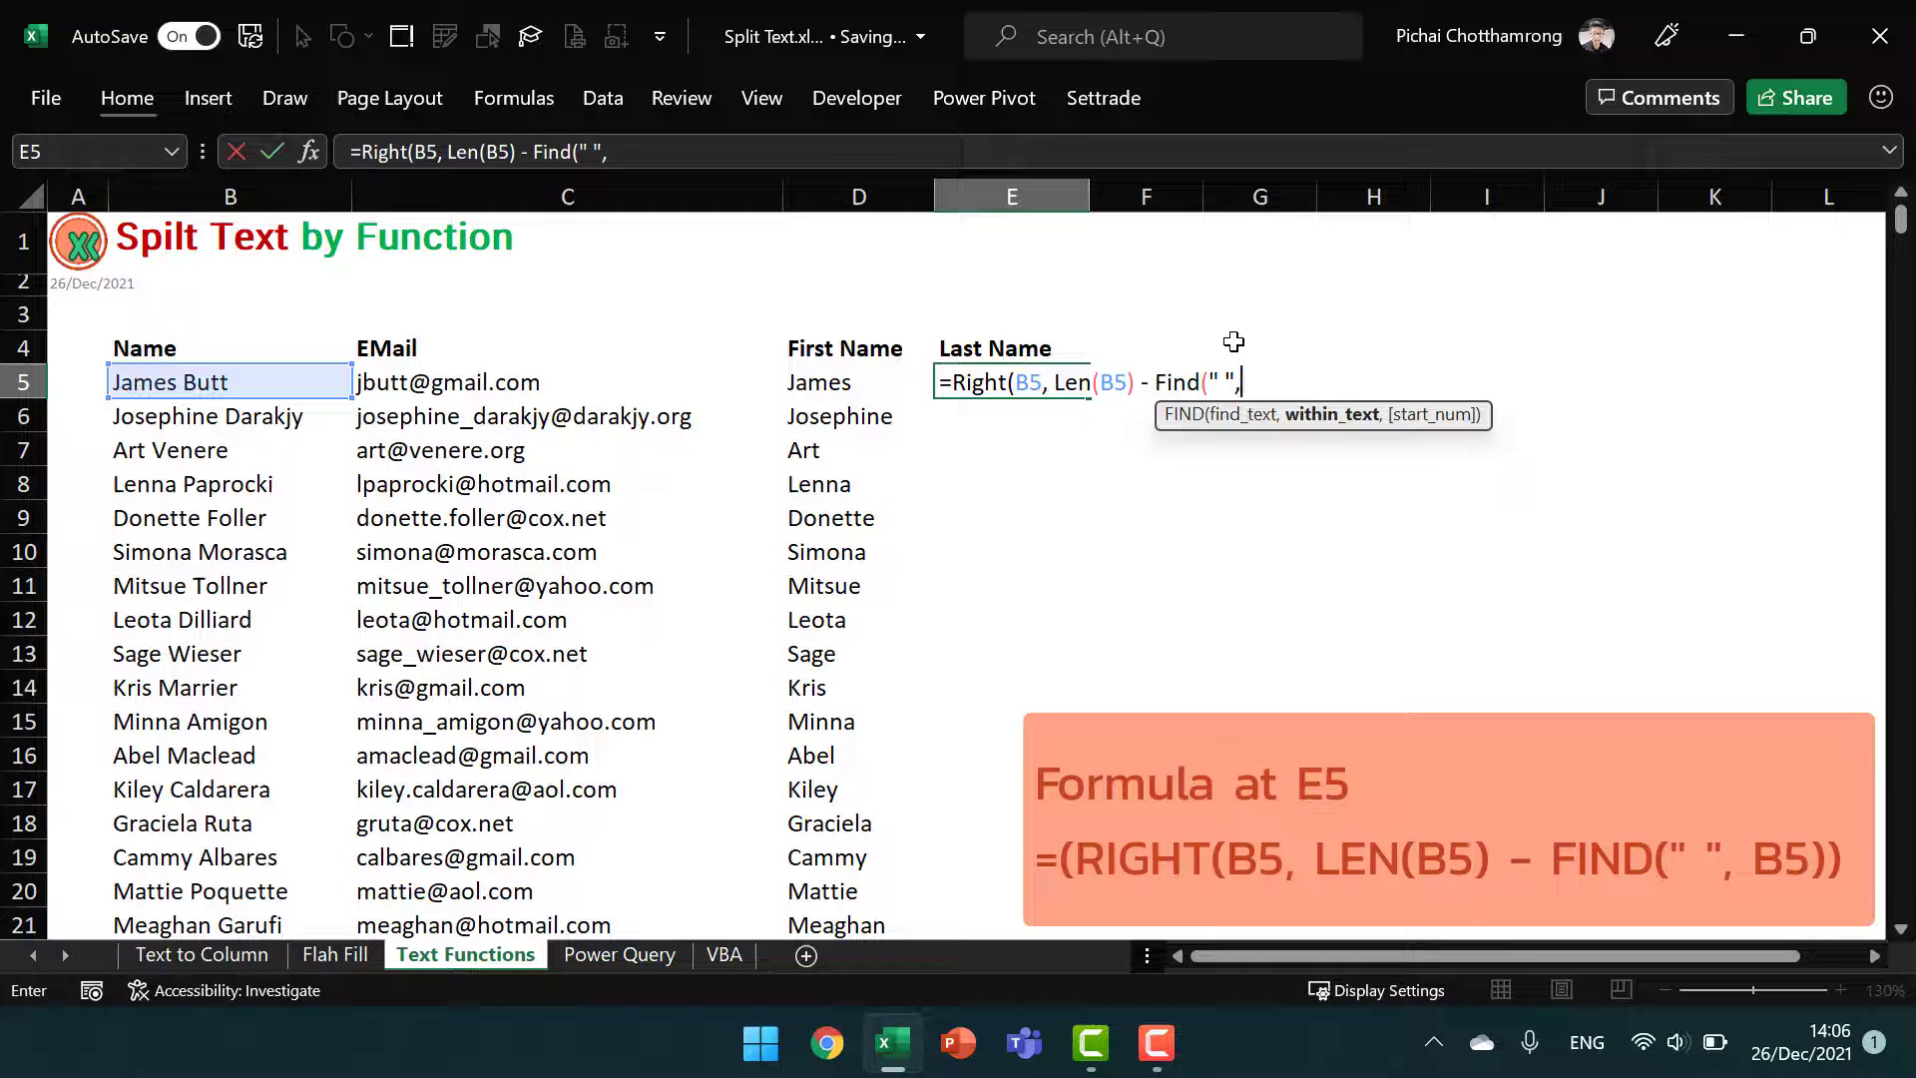
{"action": "type", "text": "B5"}
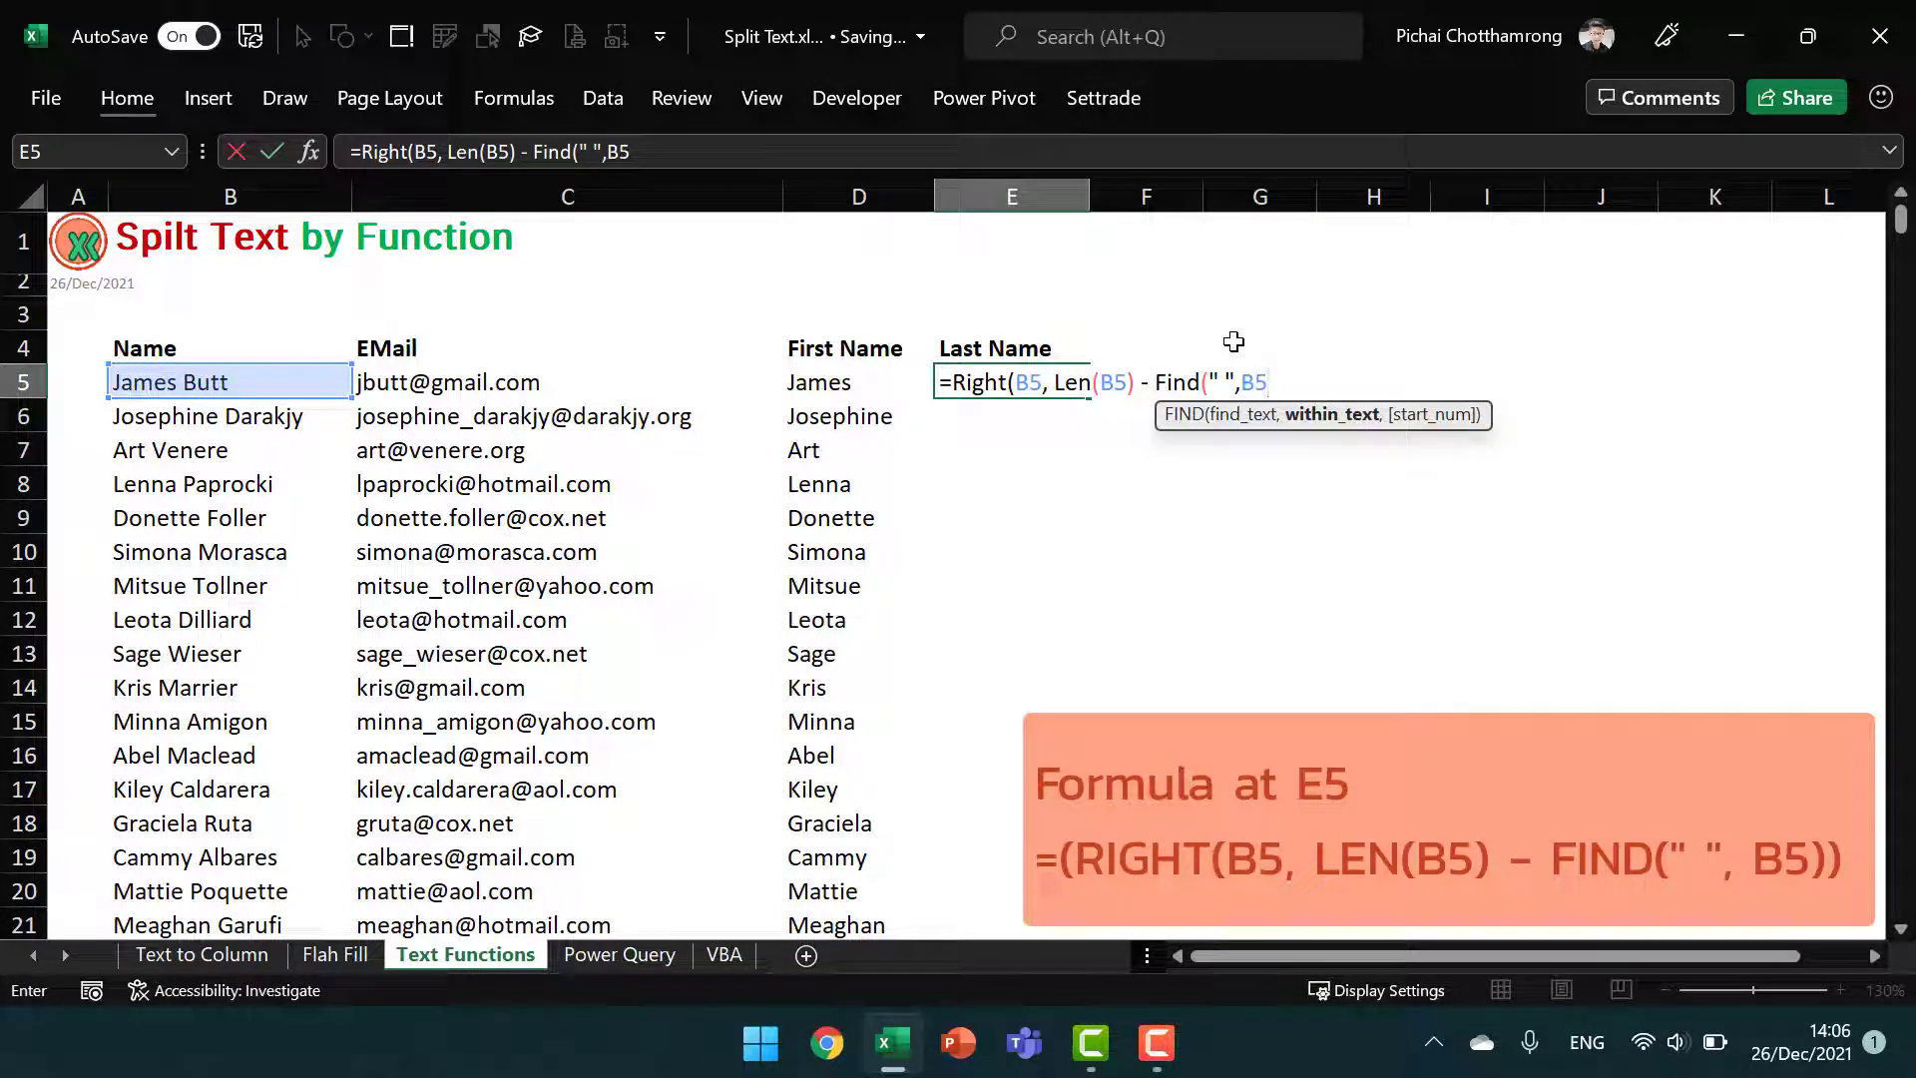
{"action": "type", "text": ")"}
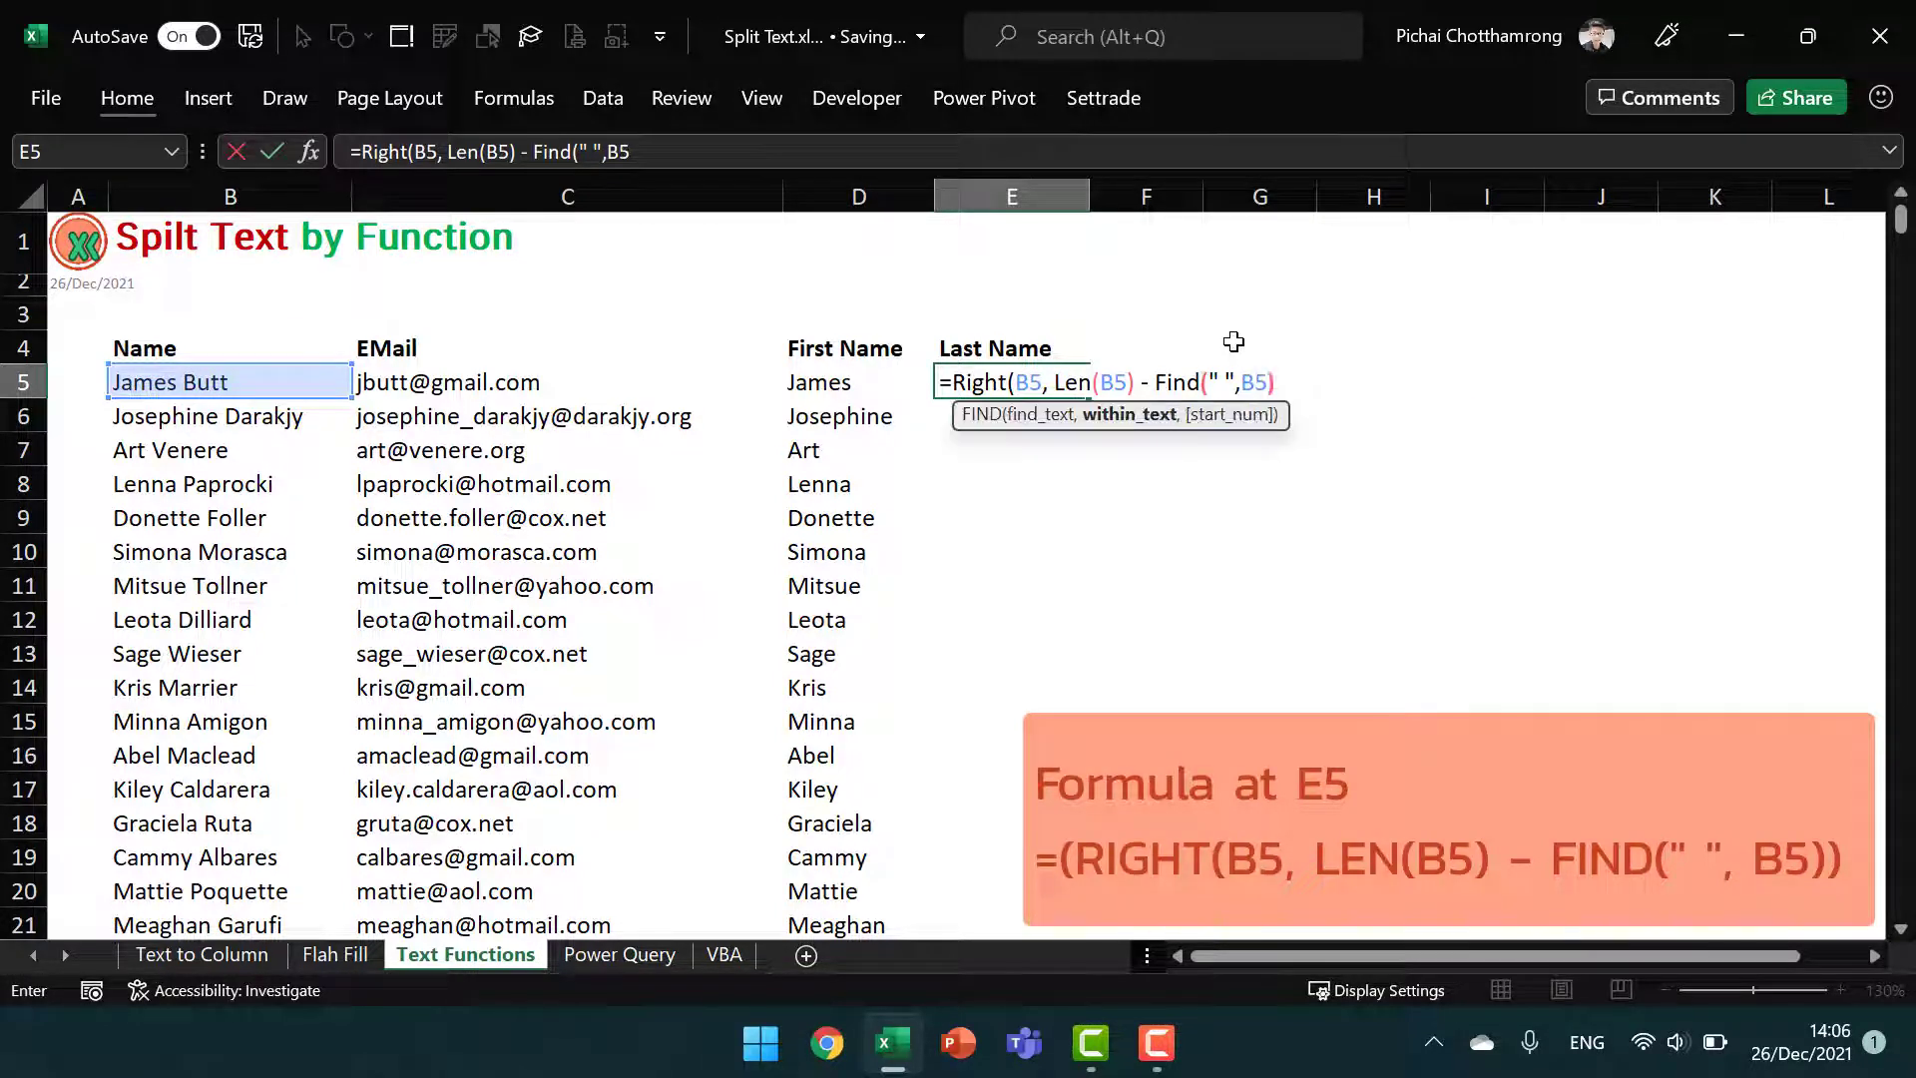
{"action": "type", "text": ")"}
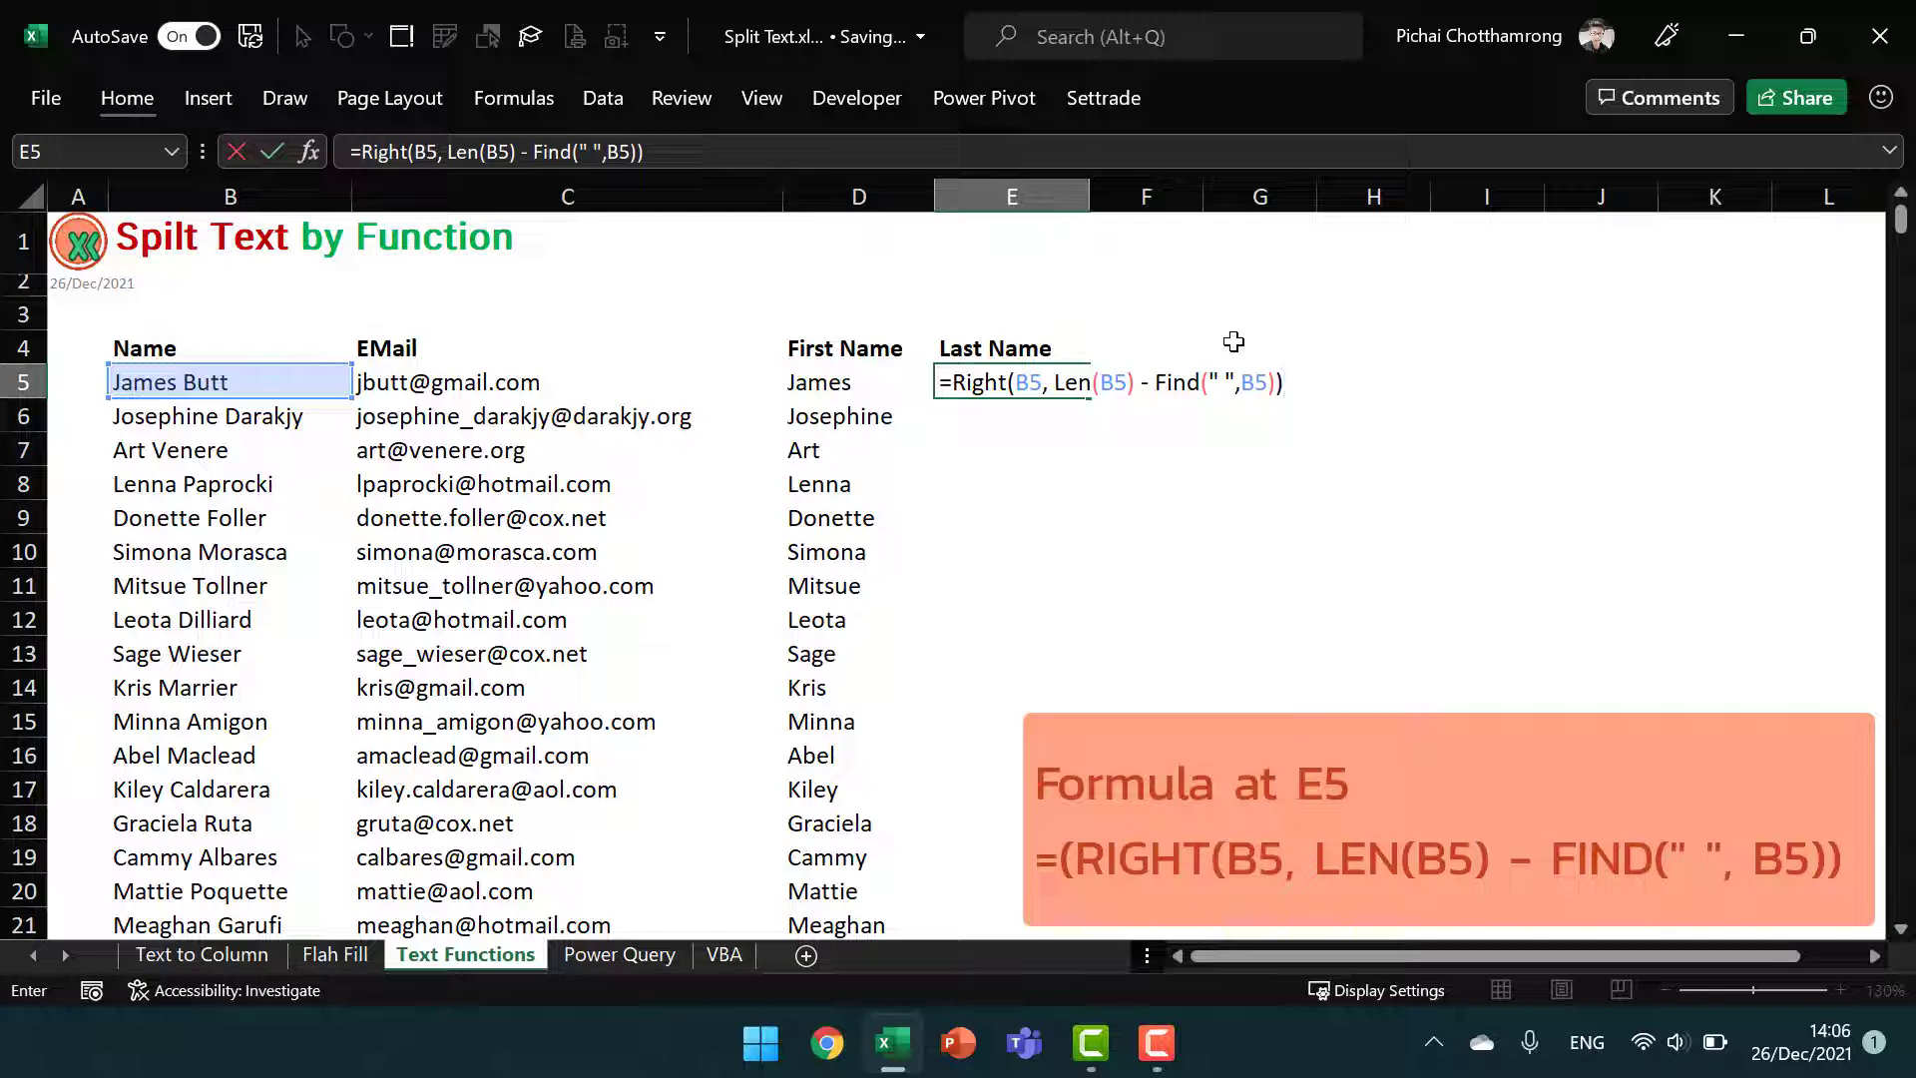
{"action": "key", "text": "Return"}
{"action": "key", "text": "Up"}
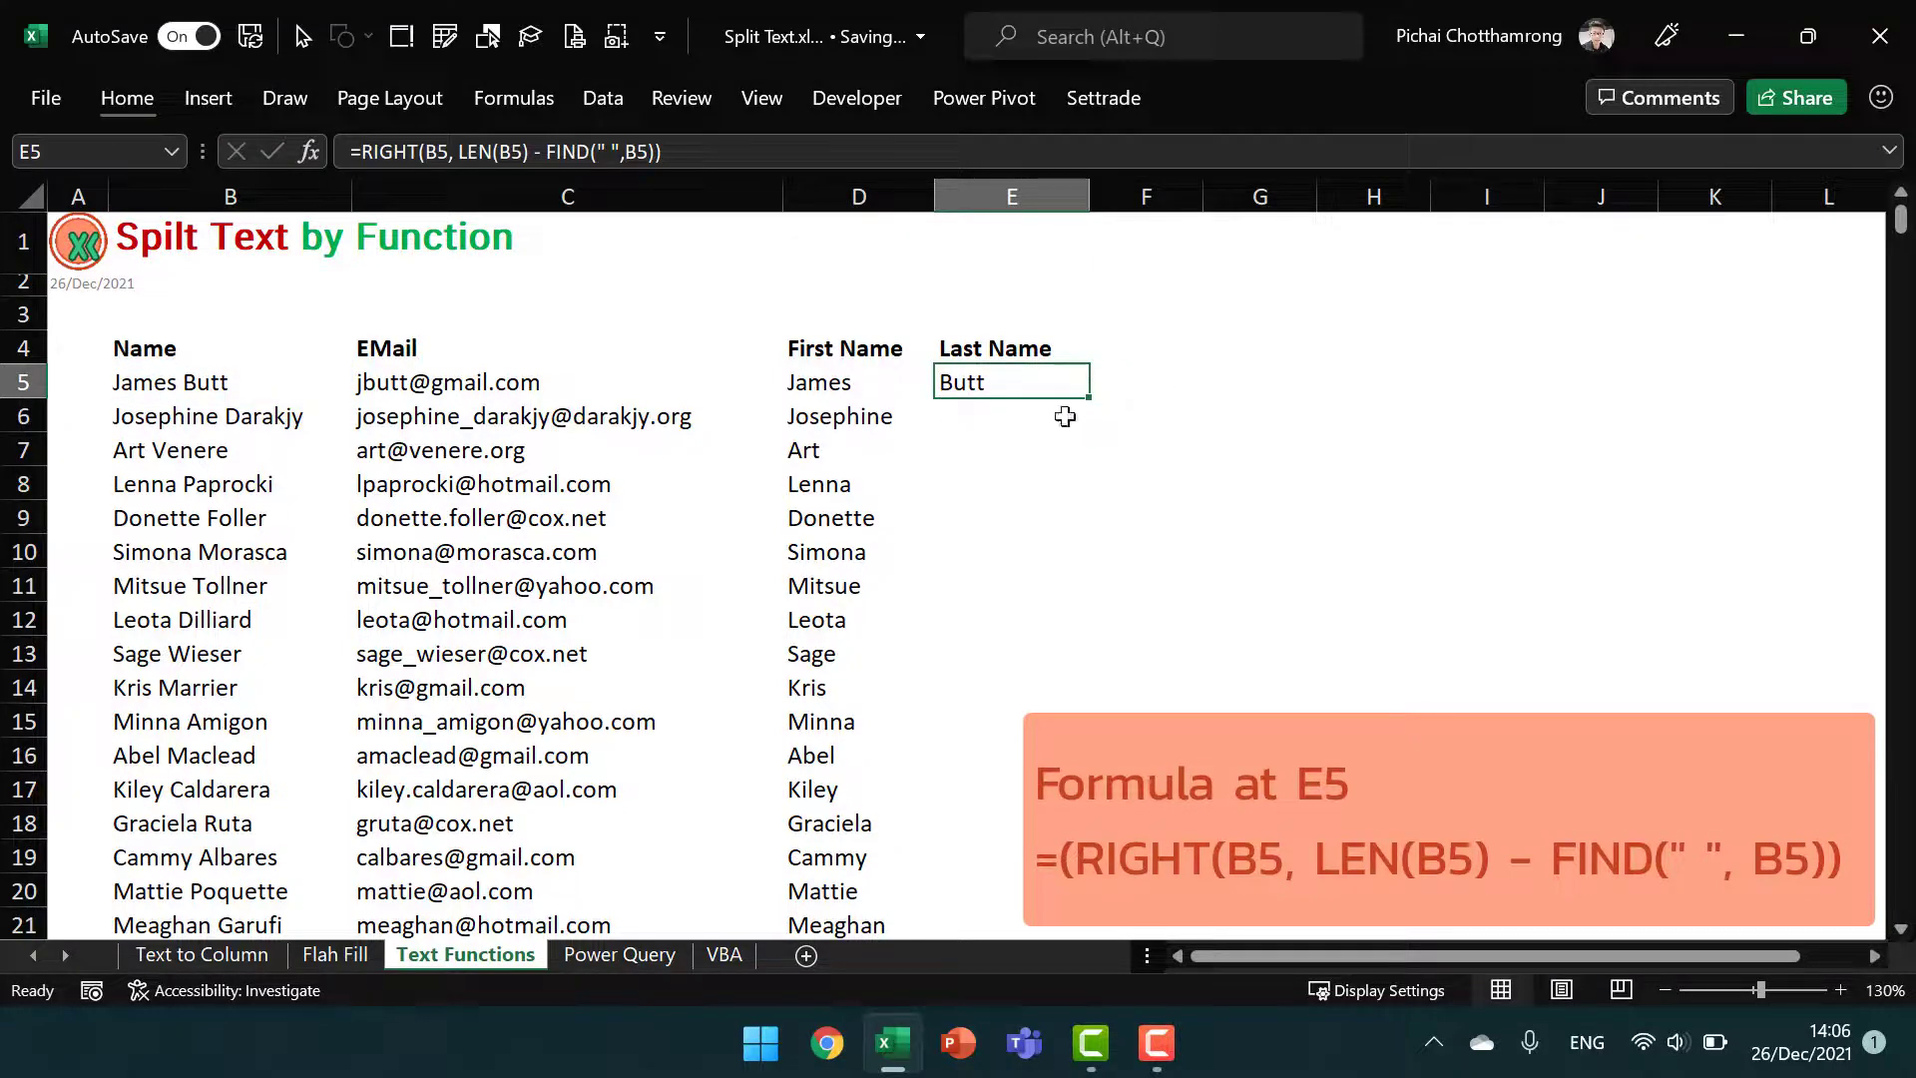
{"action": "double_click", "coordinate": [1088, 397]}
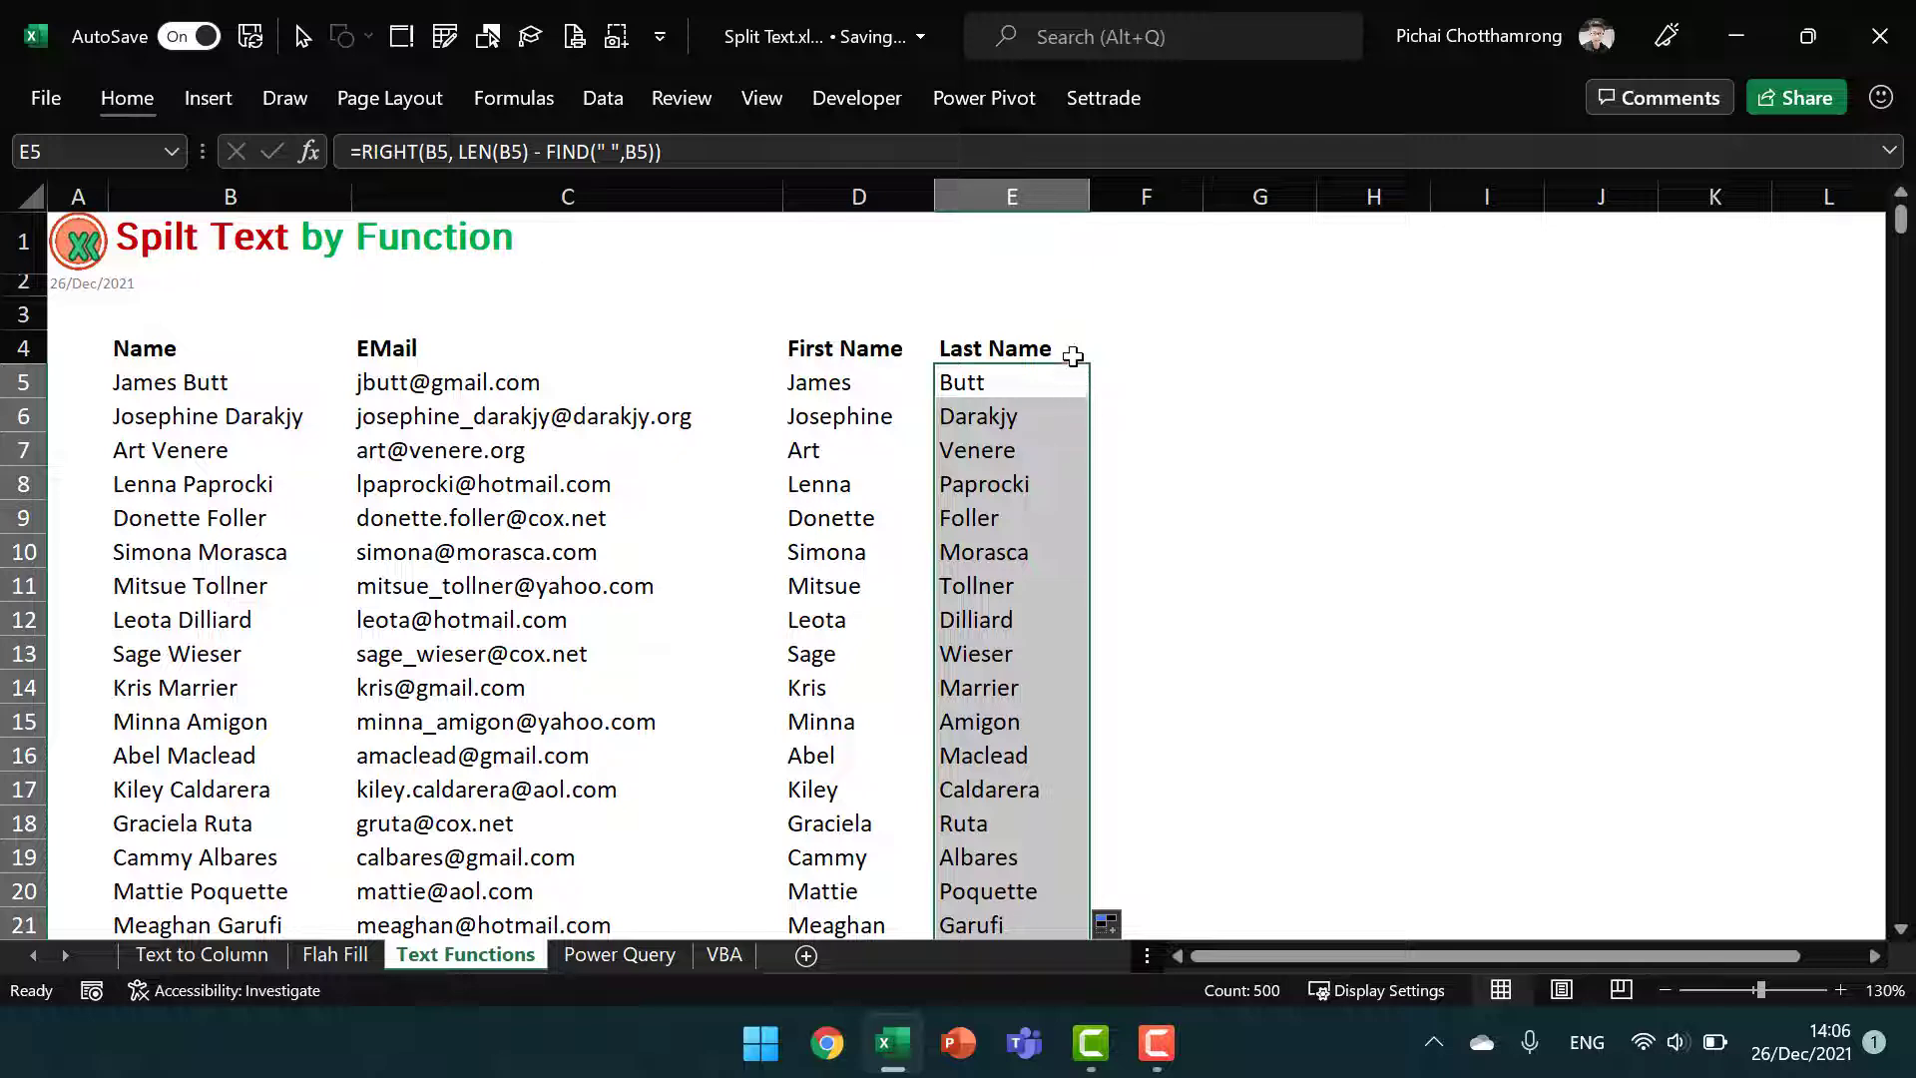
Enter the header "Domain" in F4, beside the "Last Name" header
{"action": "left_click", "coordinate": [1073, 356]}
{"action": "key", "text": "Right"}
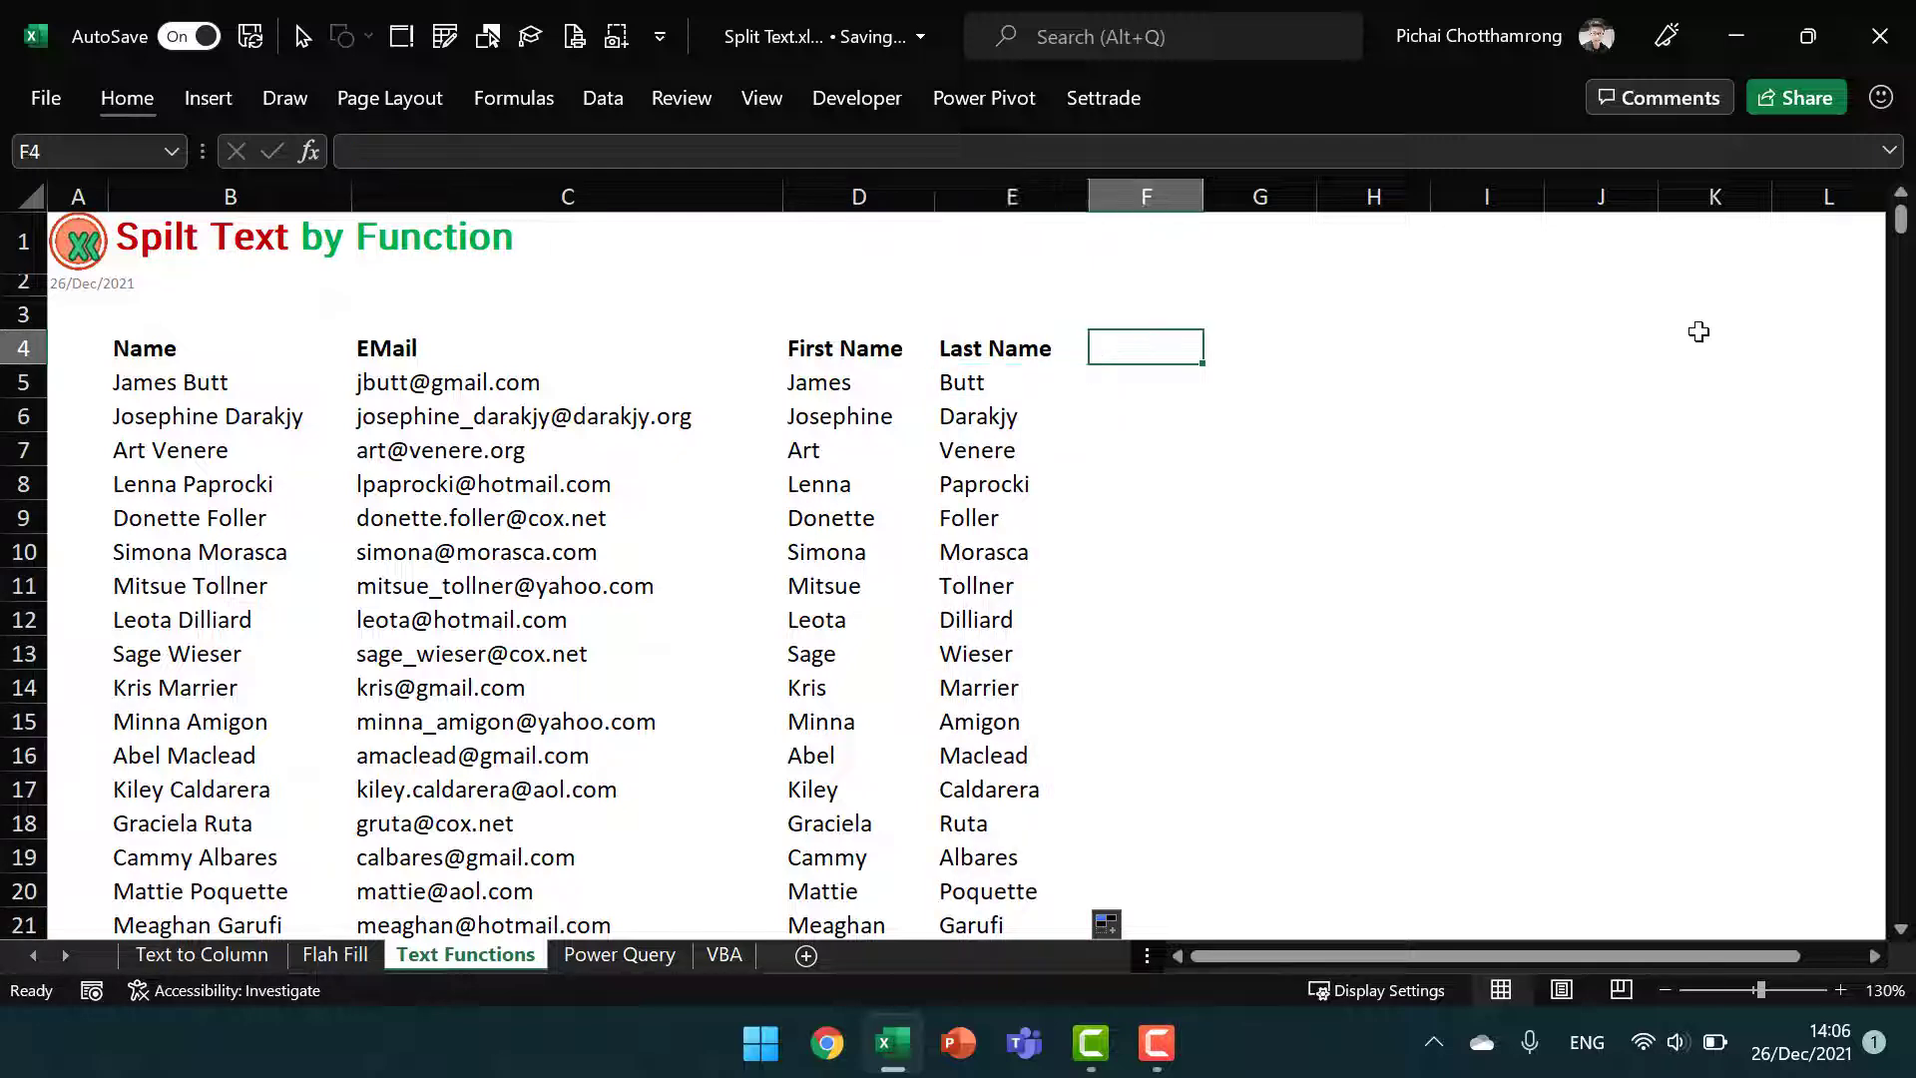
{"action": "type", "text": "Domain"}
{"action": "key", "text": "Return"}
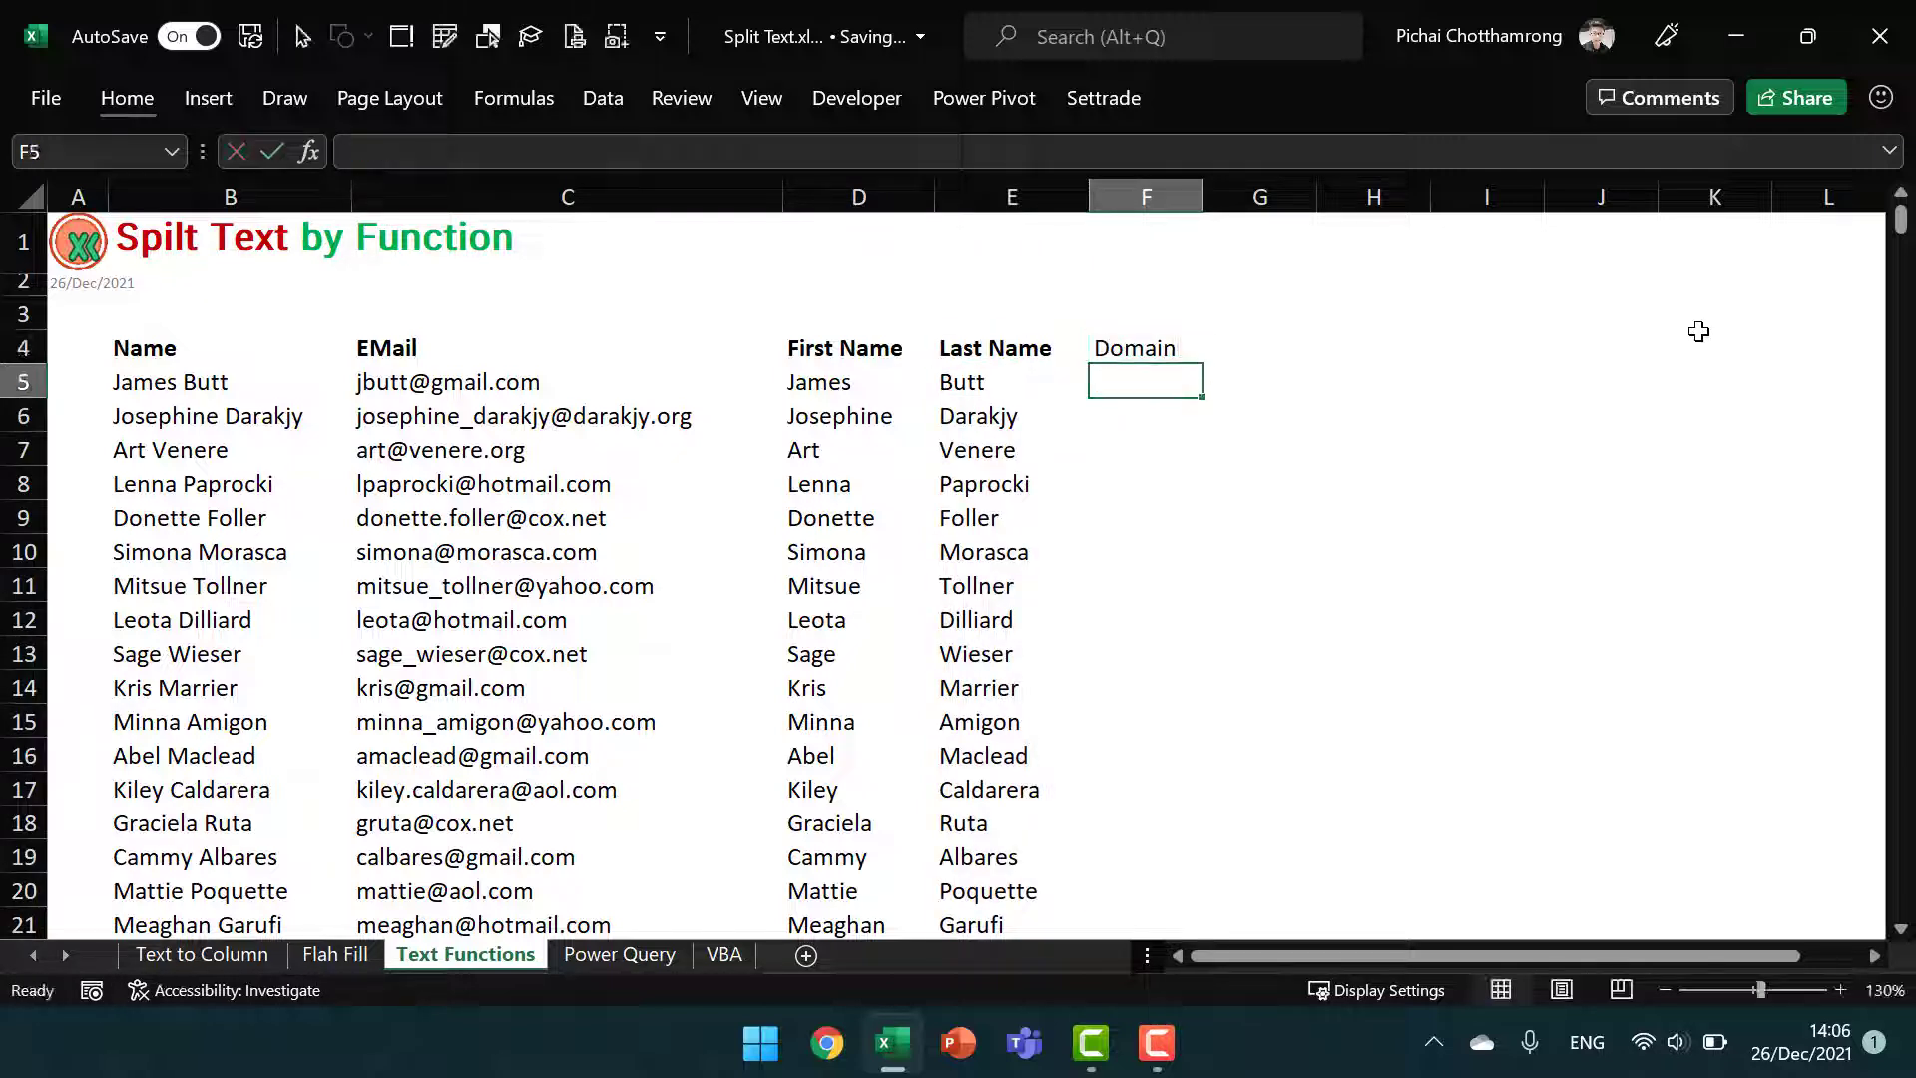
Copy the last-name formula from E5 into F5 so it refers to the email column
{"action": "key", "text": "Left"}
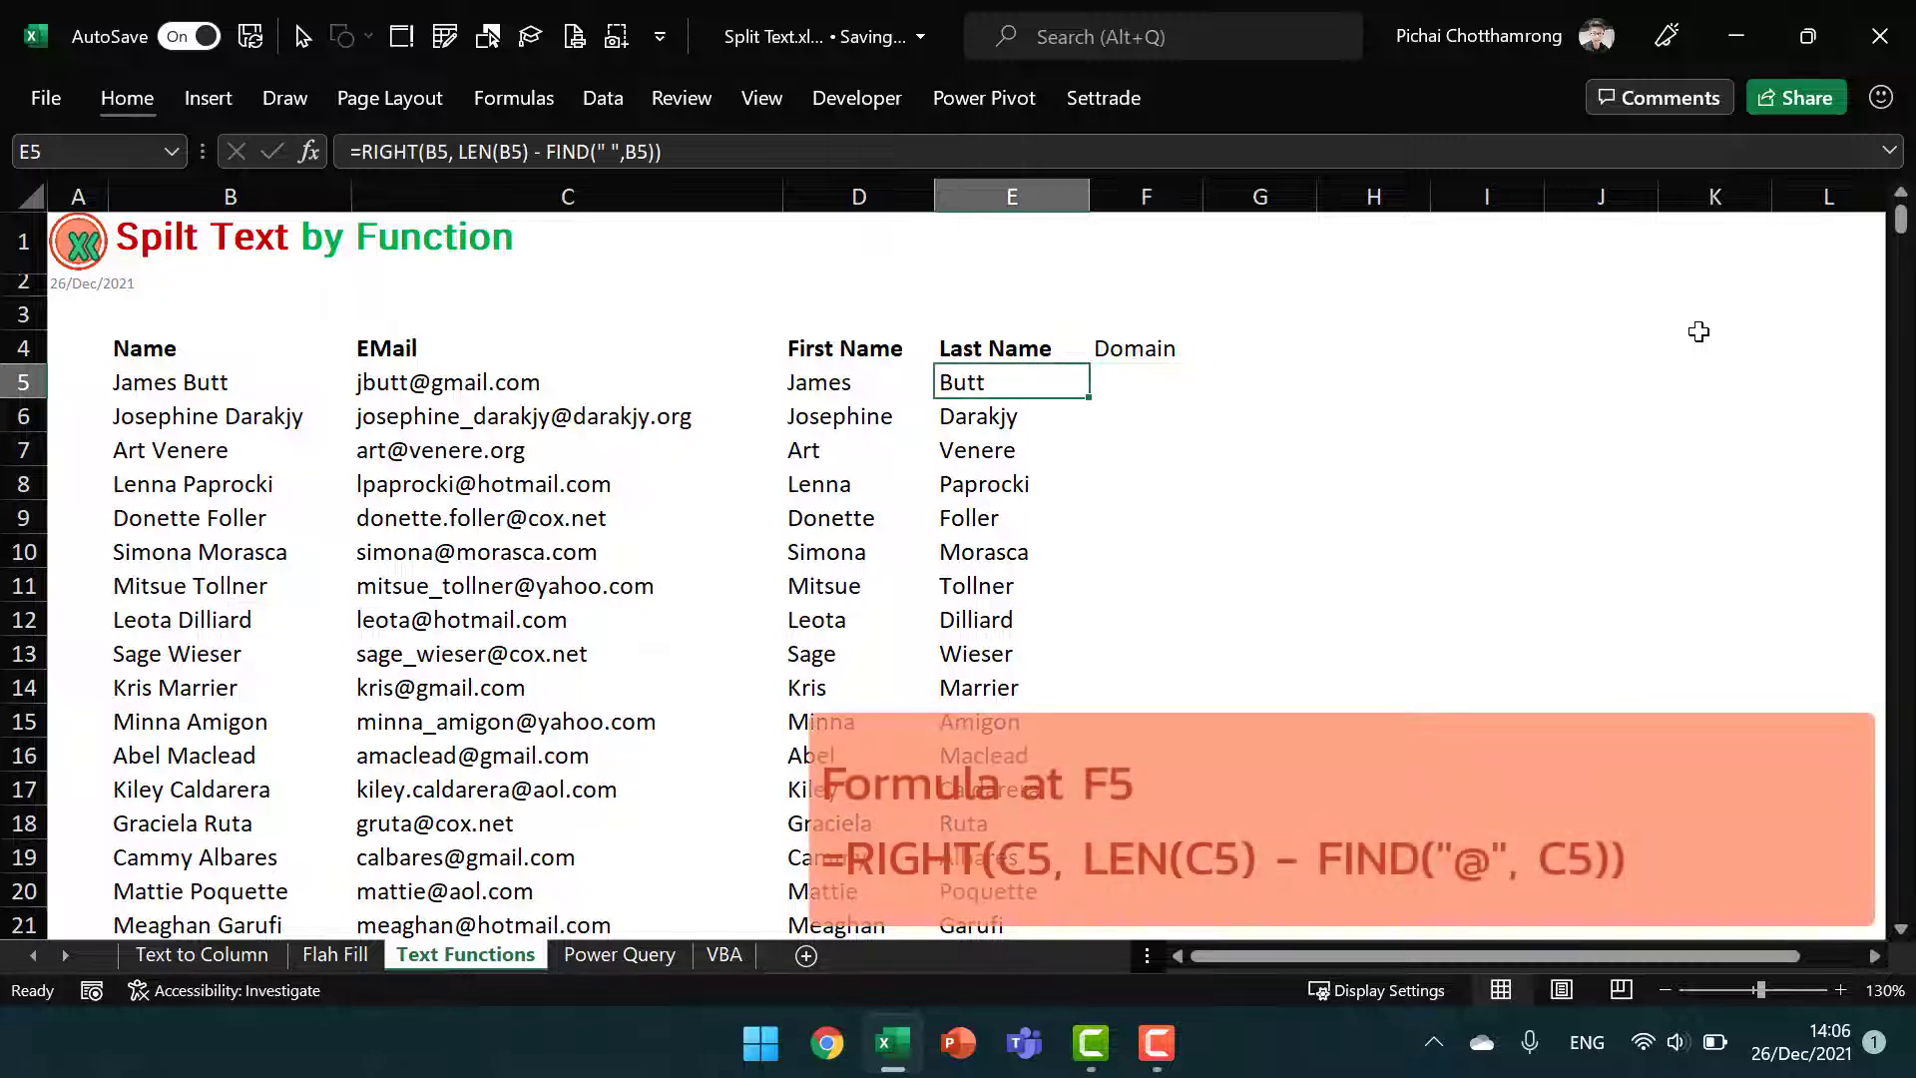
{"action": "key", "text": "ctrl+c"}
{"action": "key", "text": "Right"}
{"action": "key", "text": "Return"}
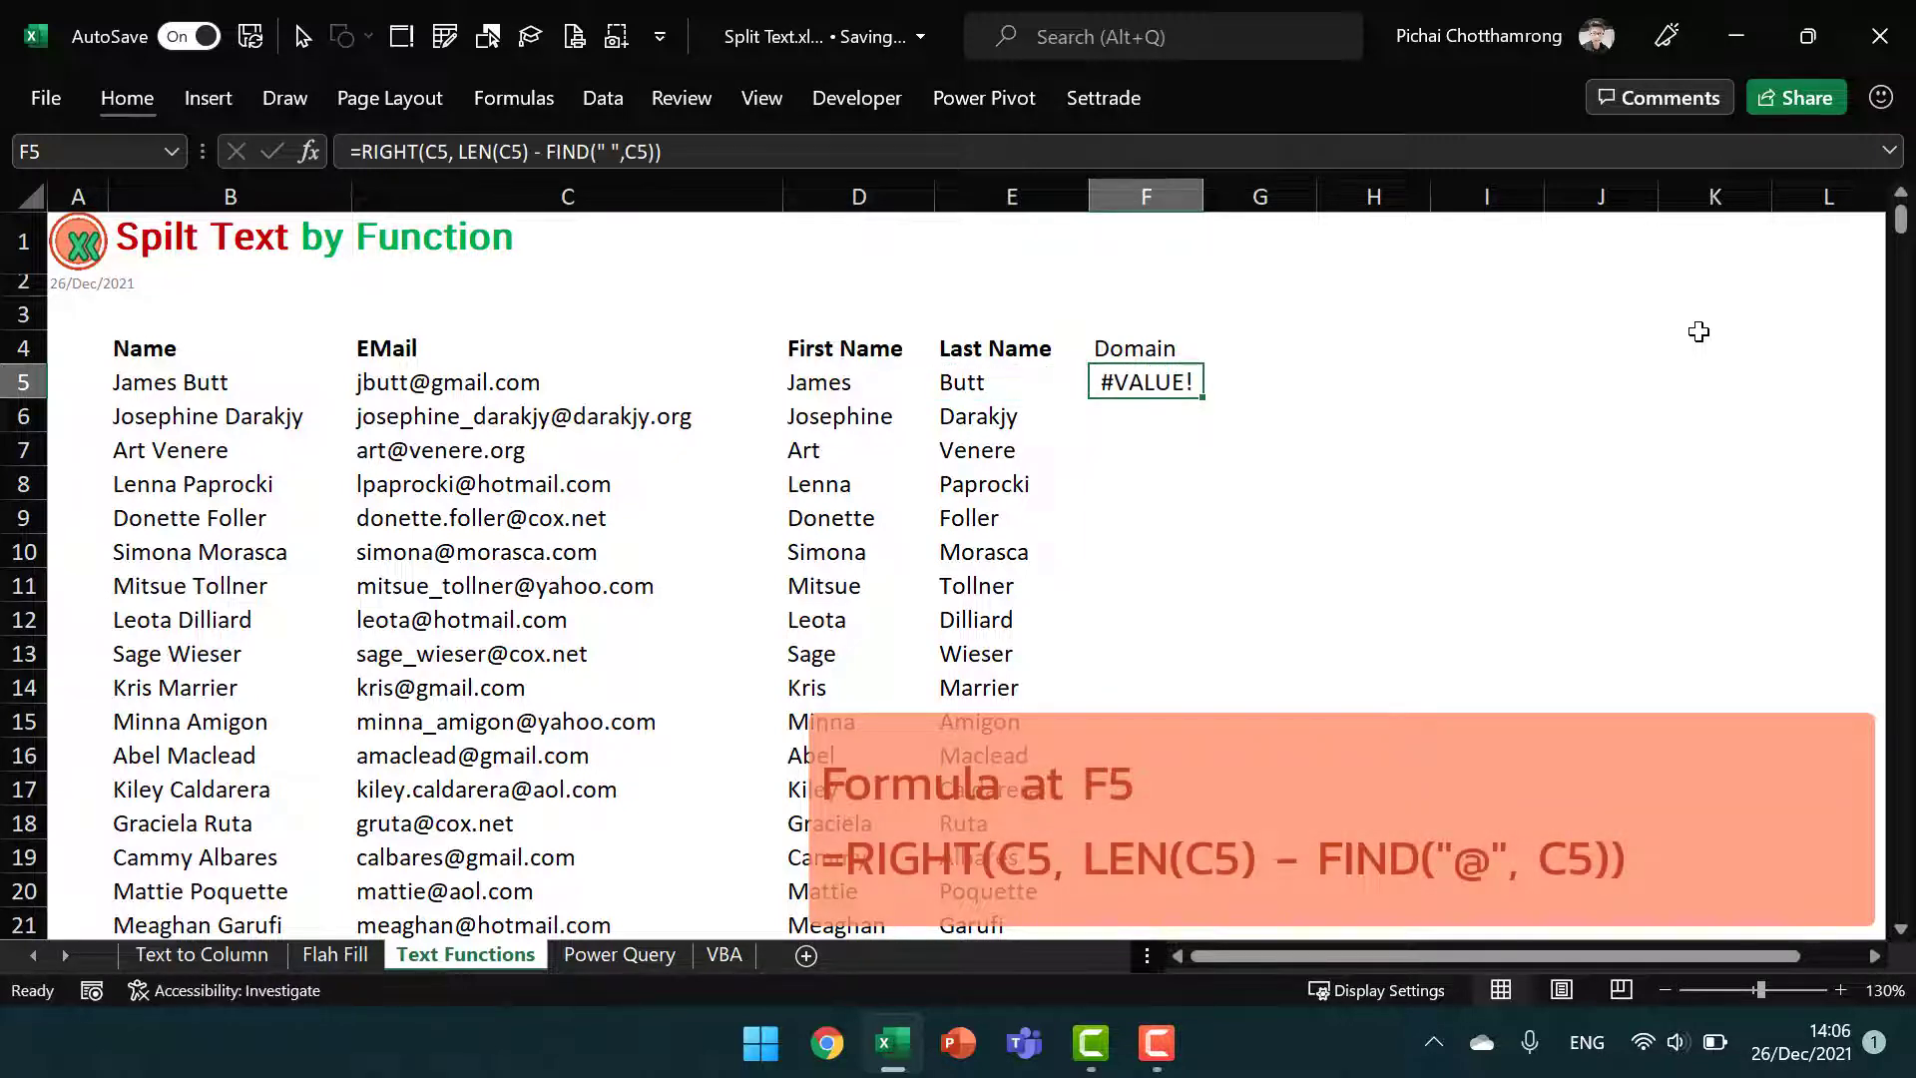
Replace the space in the F5 formula's FIND function with "@", giving =RIGHT(C5, LEN(C5) - FIND("@",C5))
{"action": "key", "text": "F2"}
{"action": "key", "text": "Left"}
{"action": "key", "text": "Left"}
{"action": "key", "text": "Left"}
{"action": "key", "text": "Left"}
{"action": "key", "text": "Left"}
{"action": "key", "text": "Left"}
{"action": "key", "text": "Left"}
{"action": "key", "text": "Left"}
{"action": "key", "text": "Left"}
{"action": "key", "text": "Left"}
{"action": "key", "text": "Left"}
{"action": "key", "text": "Left"}
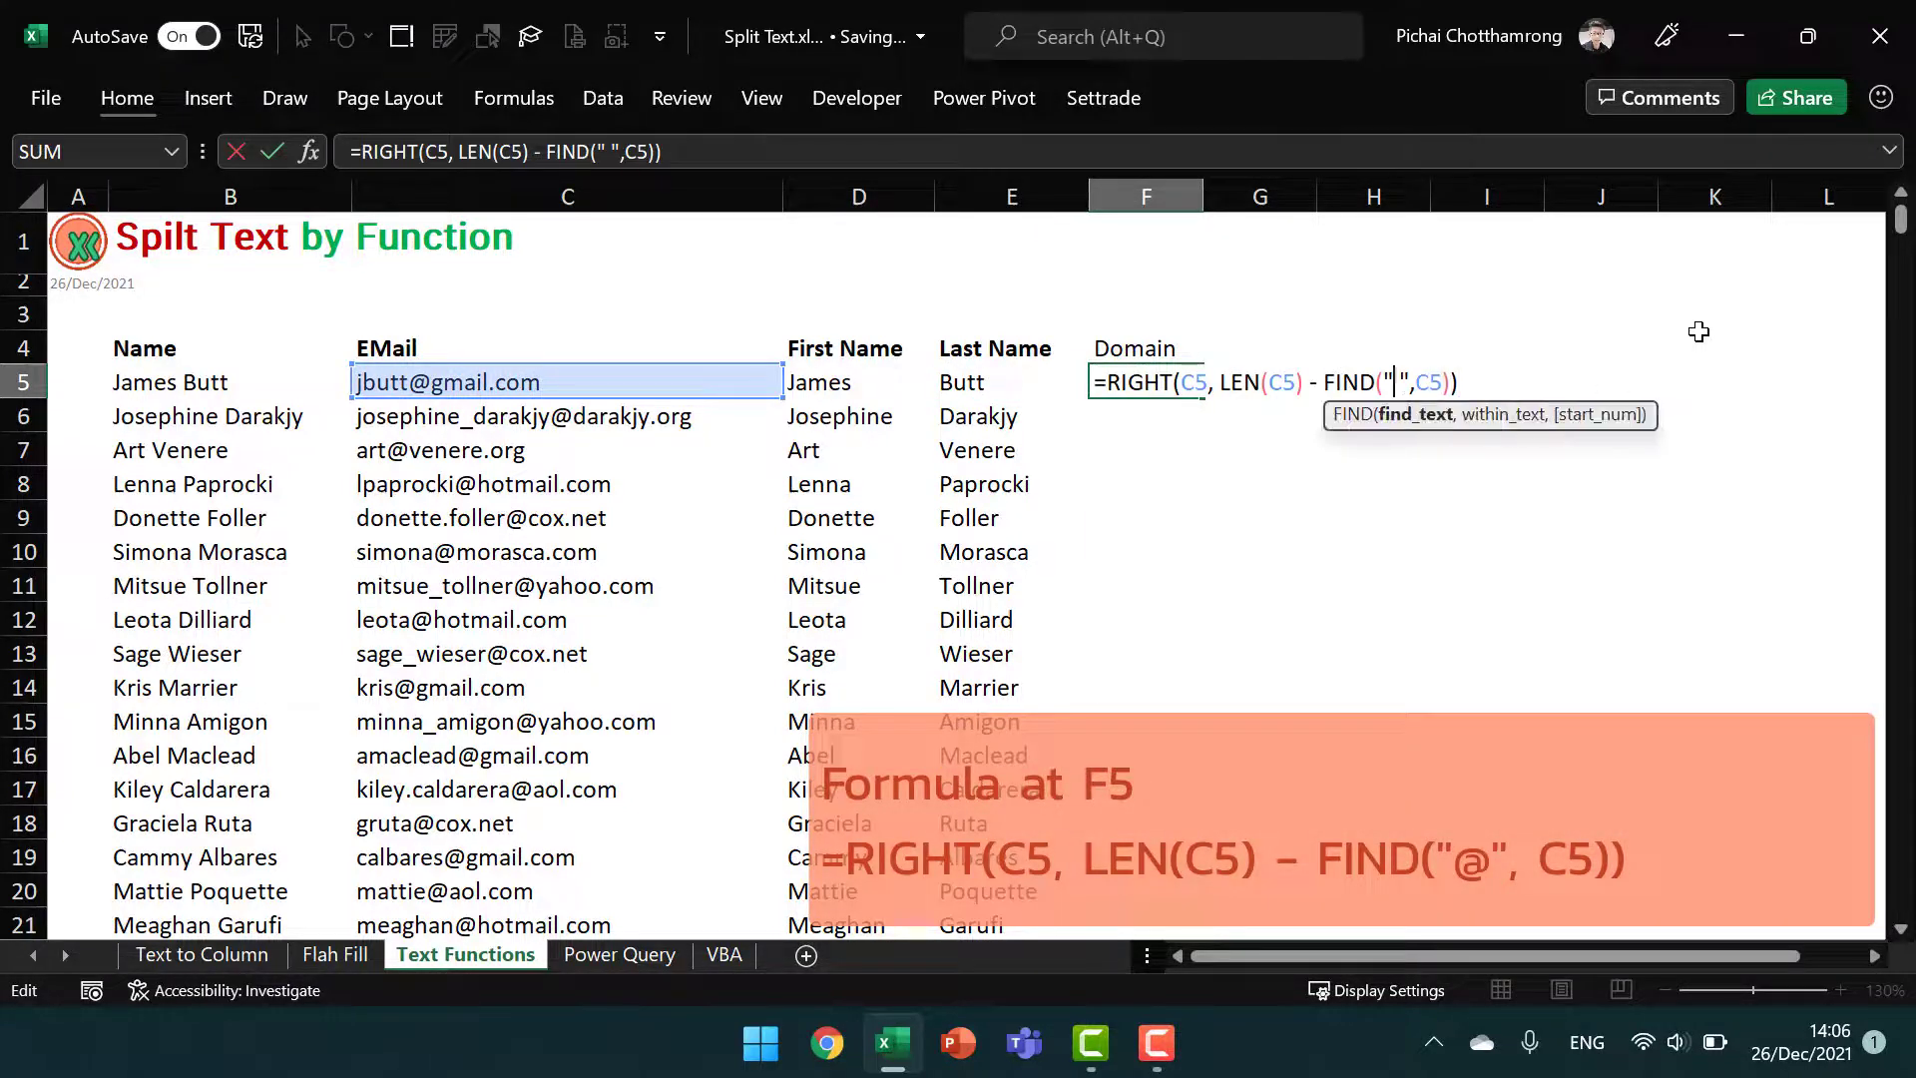
{"action": "key", "text": "Right"}
{"action": "key", "text": "Right"}
{"action": "key", "text": "Right"}
{"action": "key", "text": "BackSpace"}
{"action": "type", "text": "@"}
{"action": "key", "text": "Return"}
Fill the domain formula from F5 down the whole list and auto-fit column F to its contents
{"action": "key", "text": "Up"}
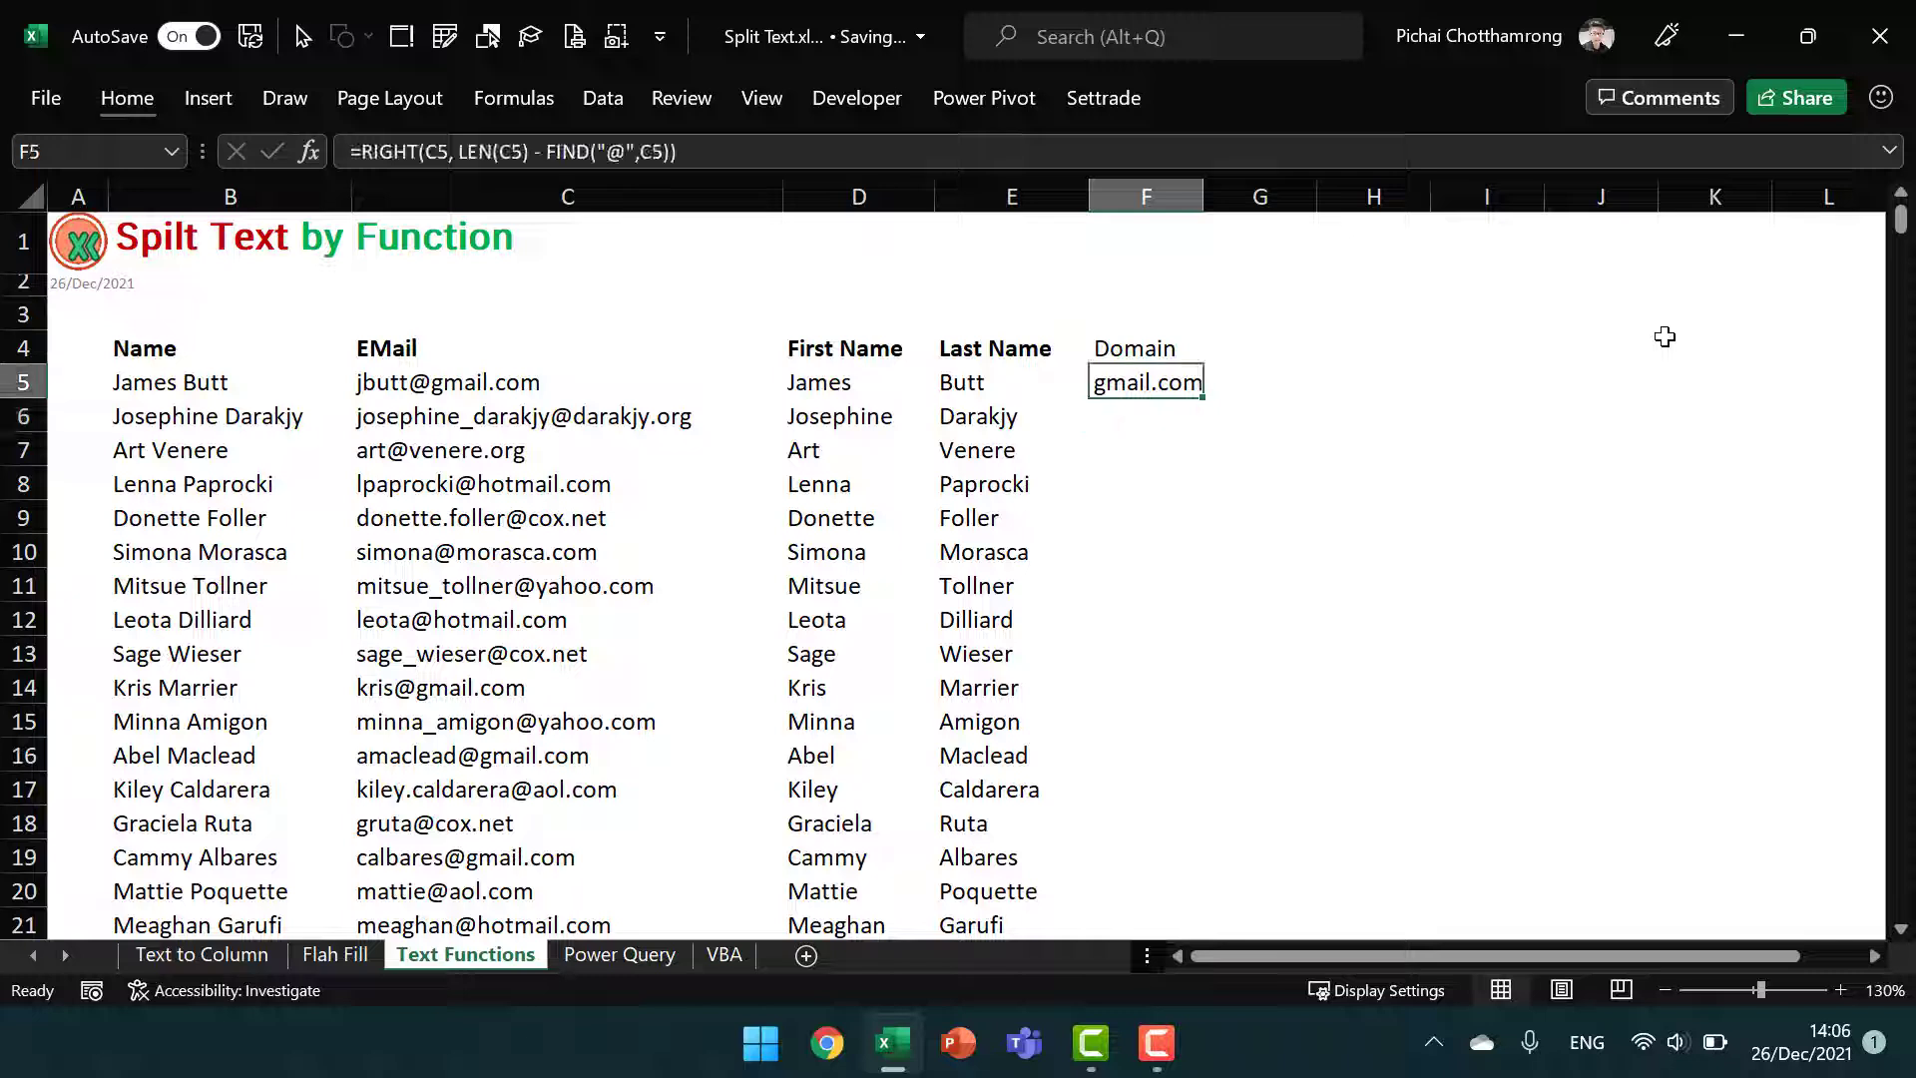
{"action": "double_click", "coordinate": [1201, 401]}
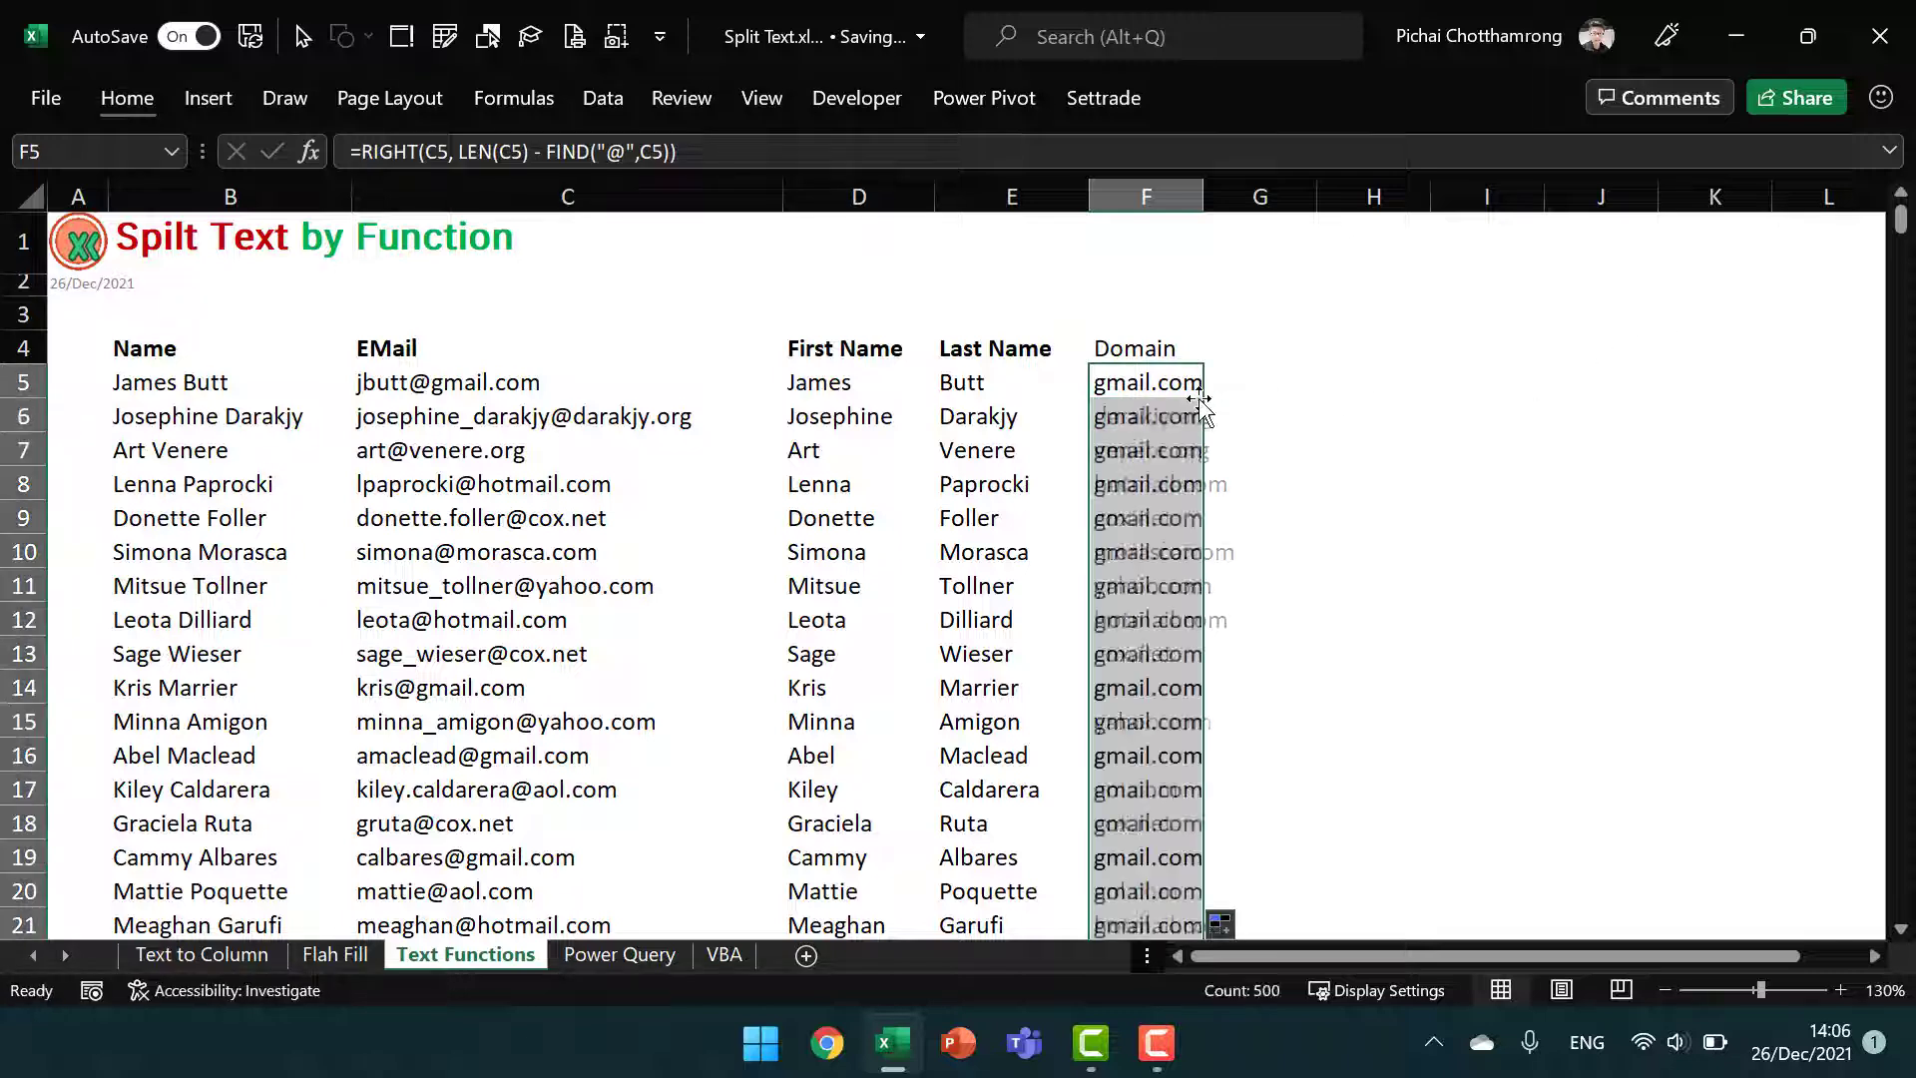
{"action": "double_click", "coordinate": [1203, 192]}
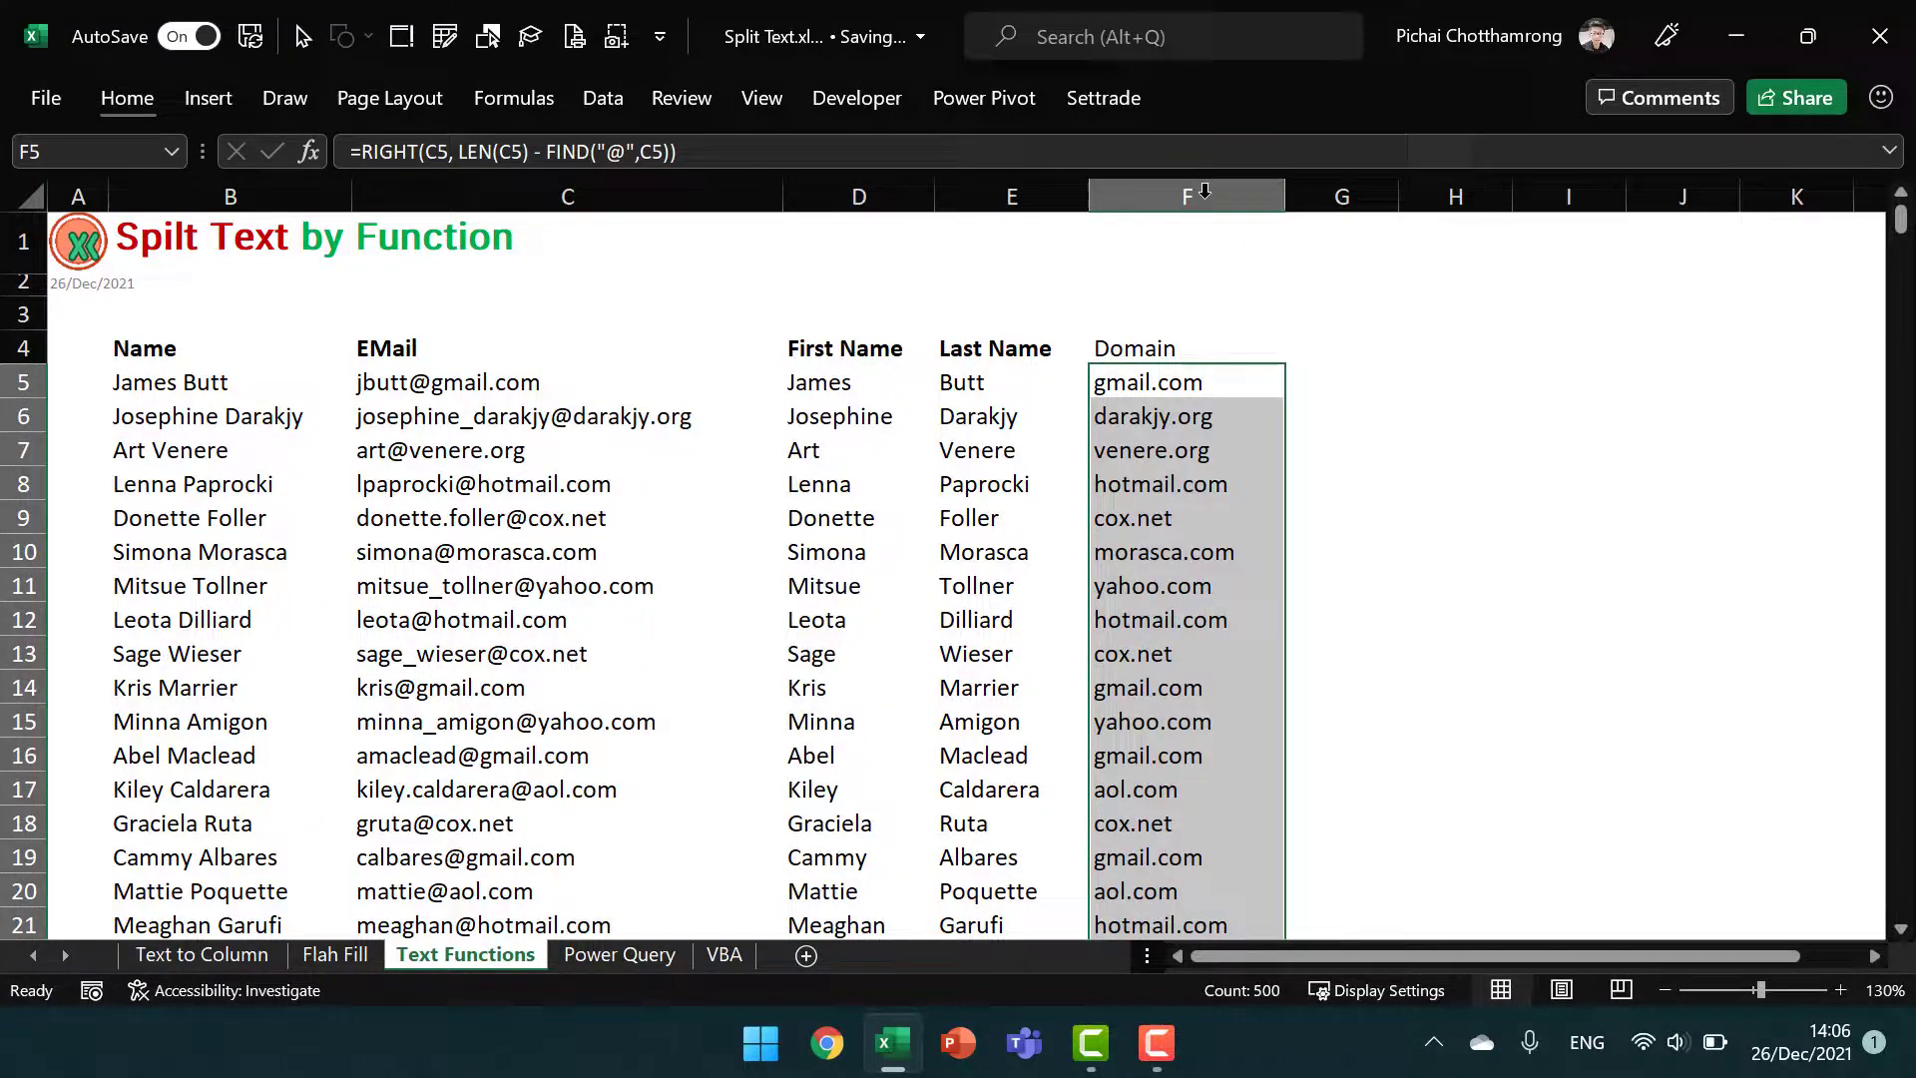
Make the "Domain" header in F4 bold to match the other column headers
{"action": "left_click", "coordinate": [1209, 347]}
{"action": "key", "text": "Down"}
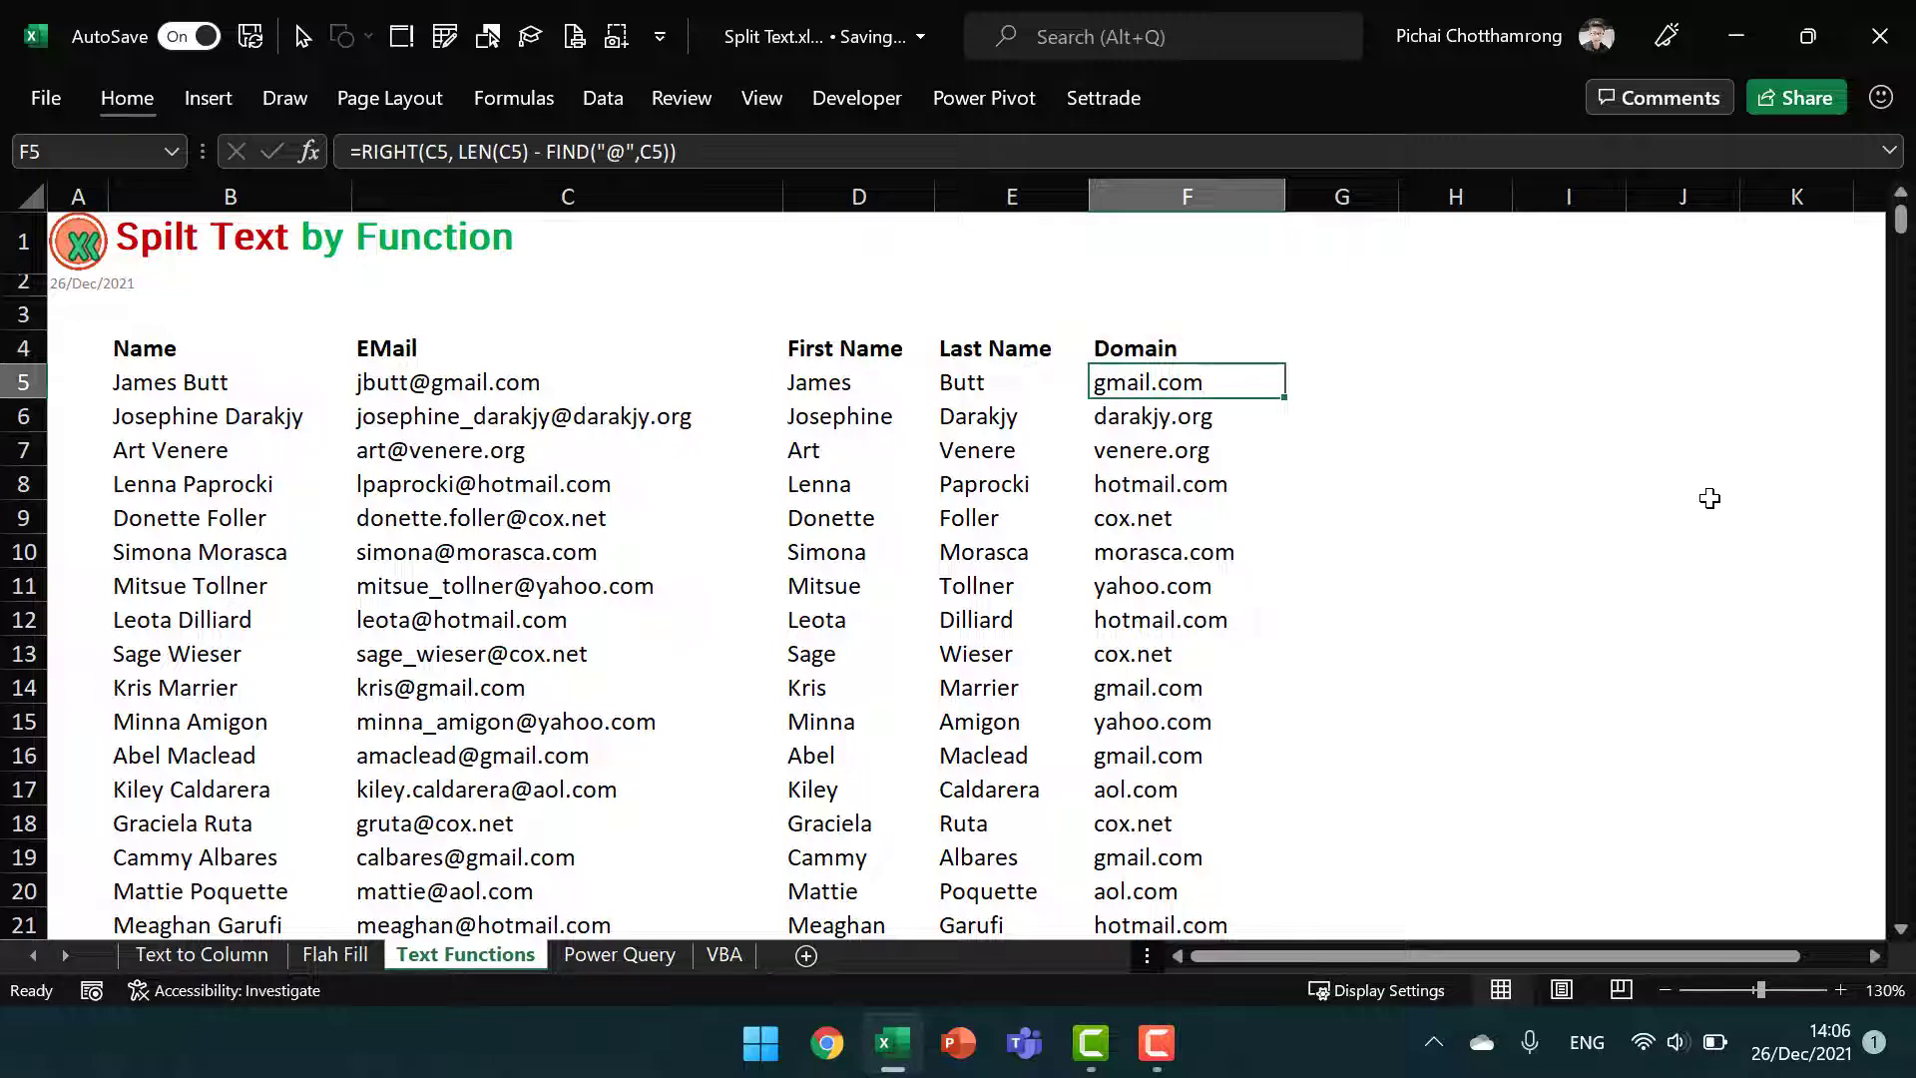
Check the last rows of the First Name, Last Name and Domain columns, then return to the sheet's first cell
{"action": "key", "text": "Left"}
{"action": "key", "text": "Left"}
{"action": "key", "text": "ctrl+Down"}
{"action": "key", "text": "Right"}
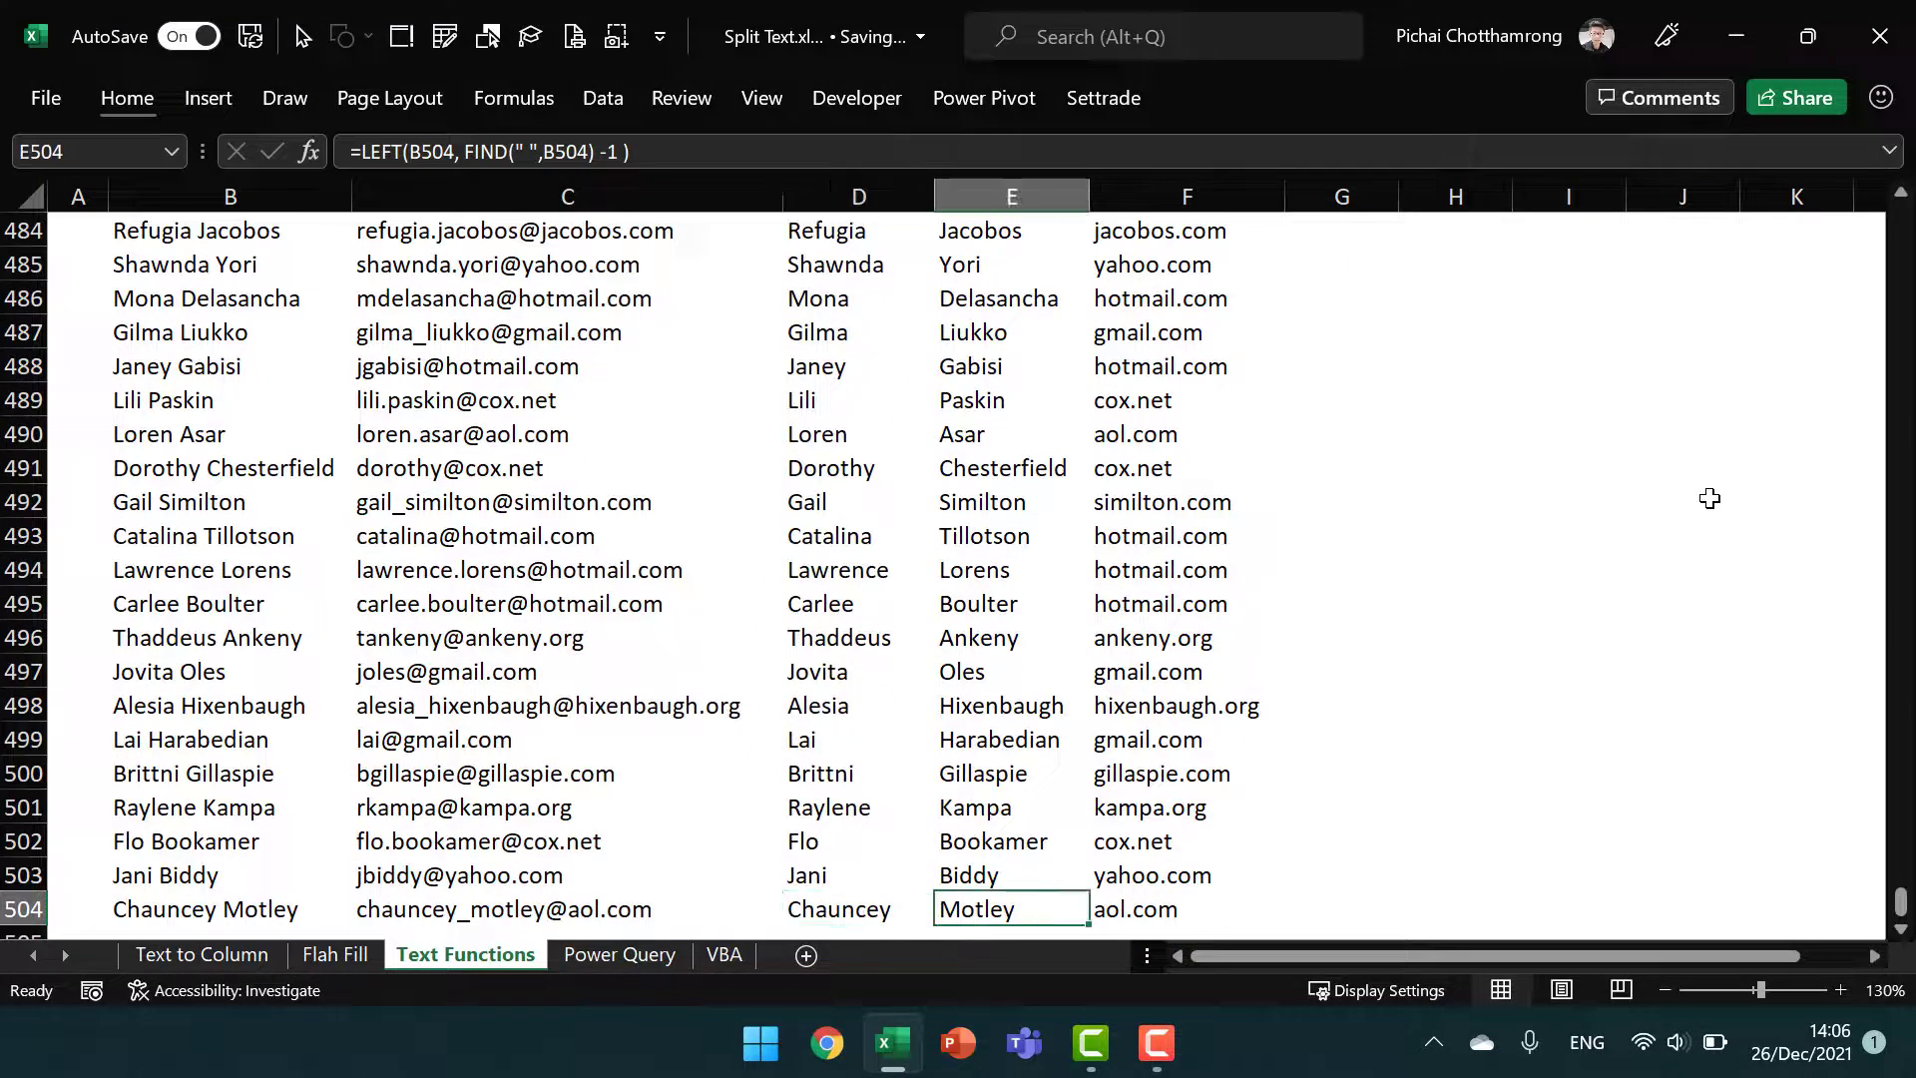
{"action": "key", "text": "Right"}
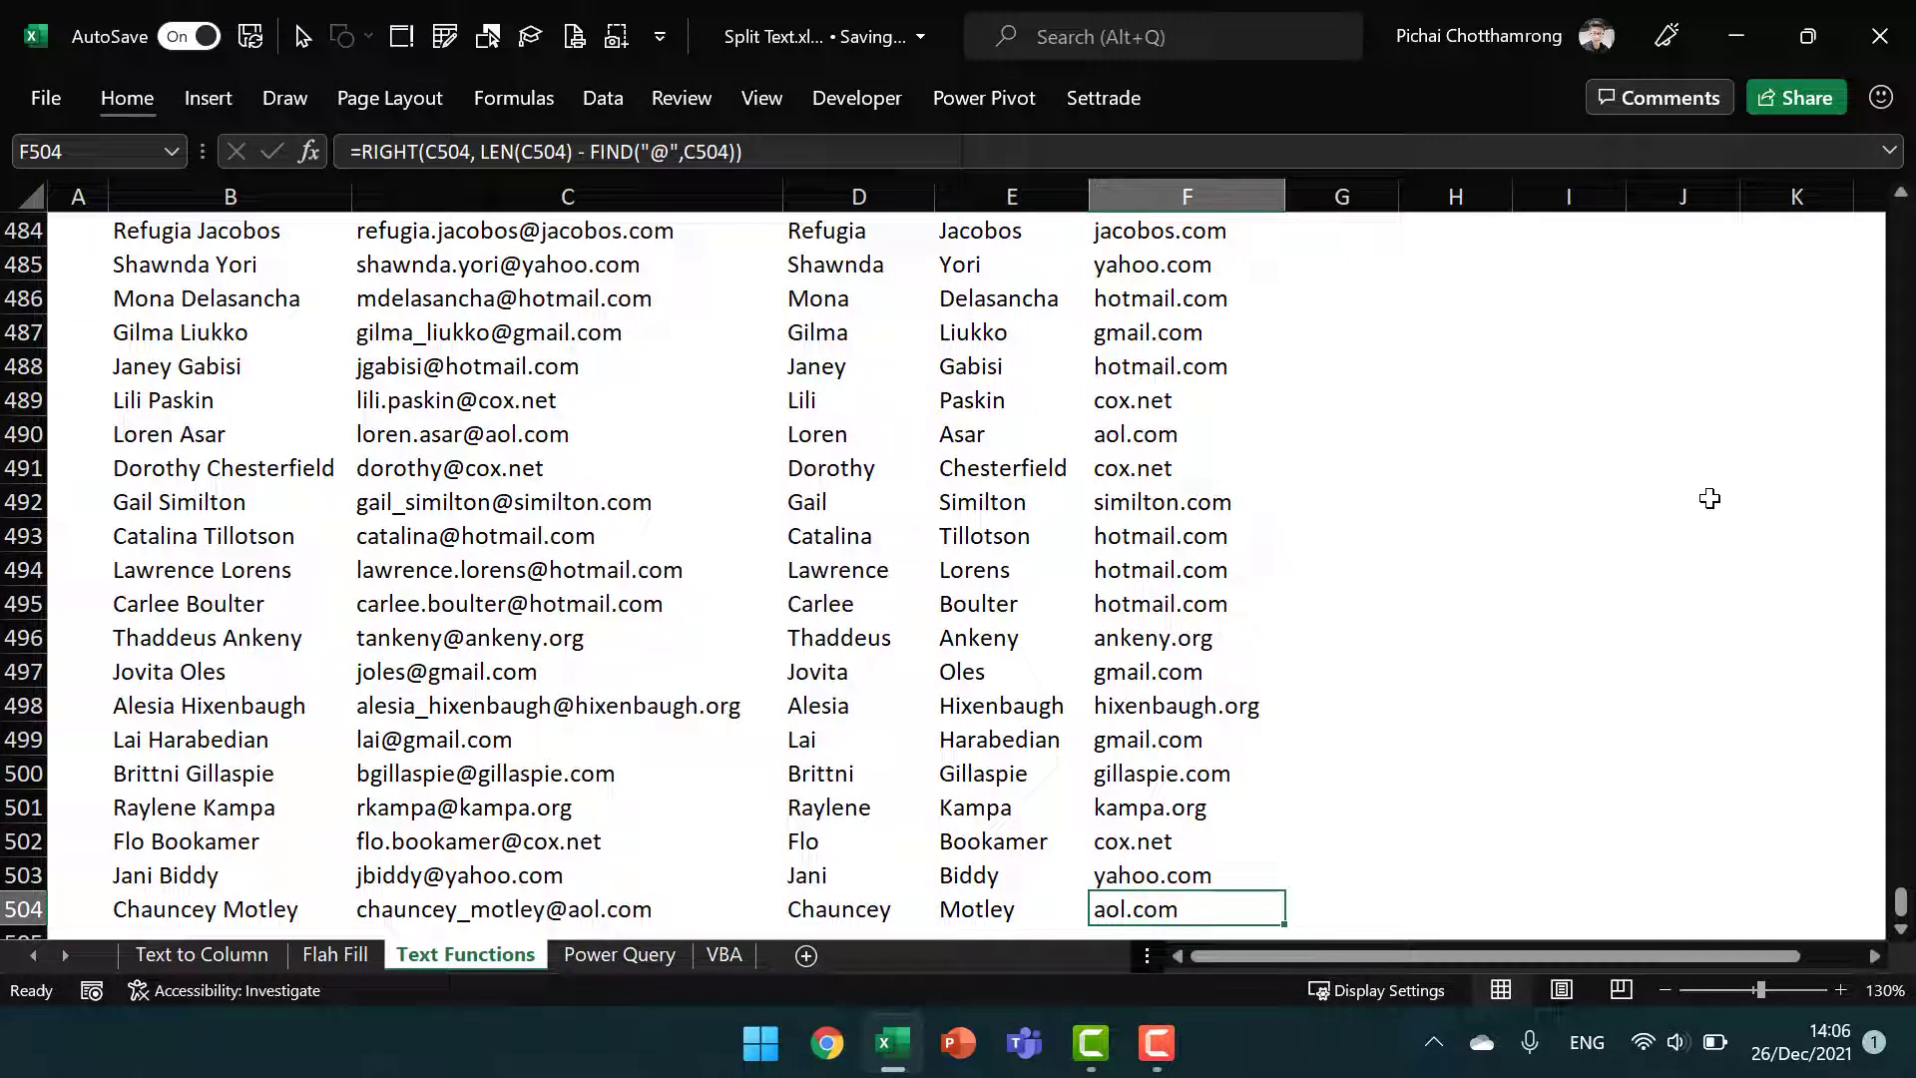
{"action": "key", "text": "Up"}
{"action": "key", "text": "Up"}
{"action": "key", "text": "Up"}
{"action": "key", "text": "ctrl+Up"}
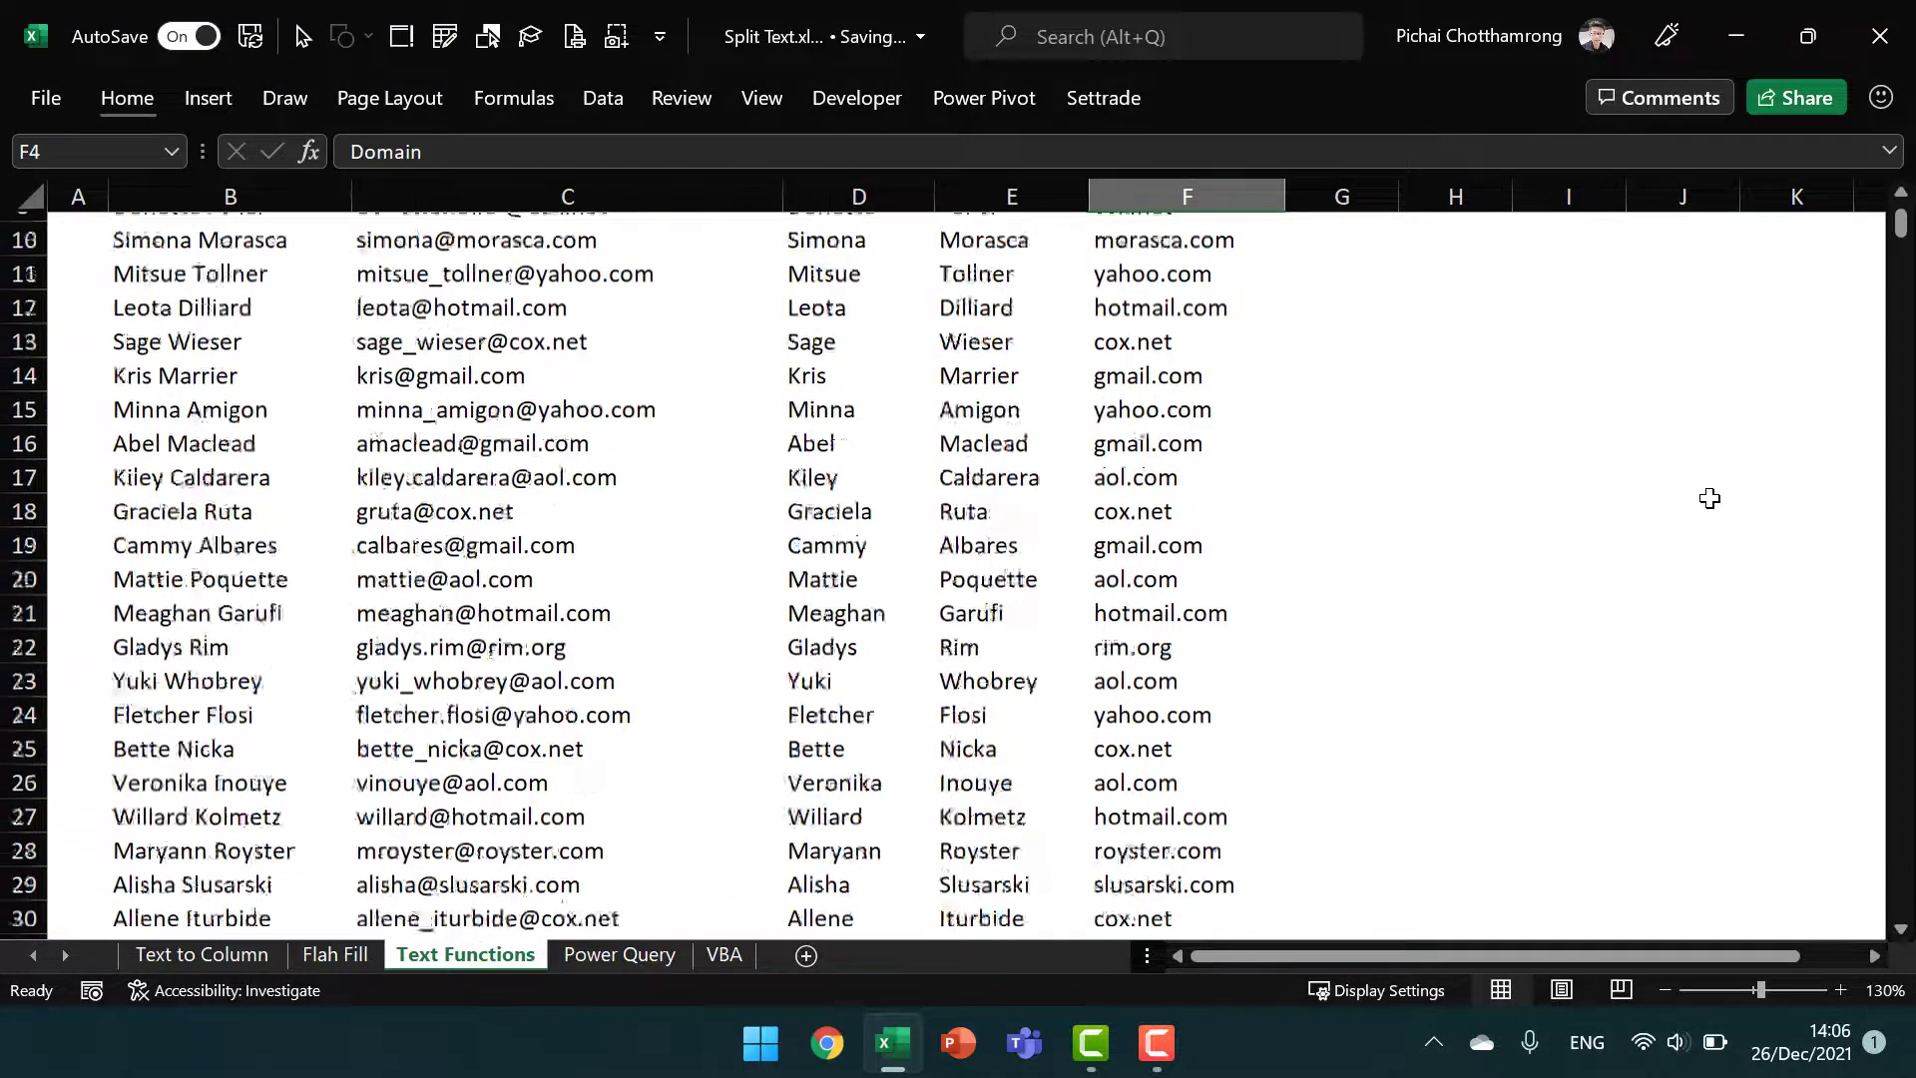
{"action": "key", "text": "ctrl+Home"}
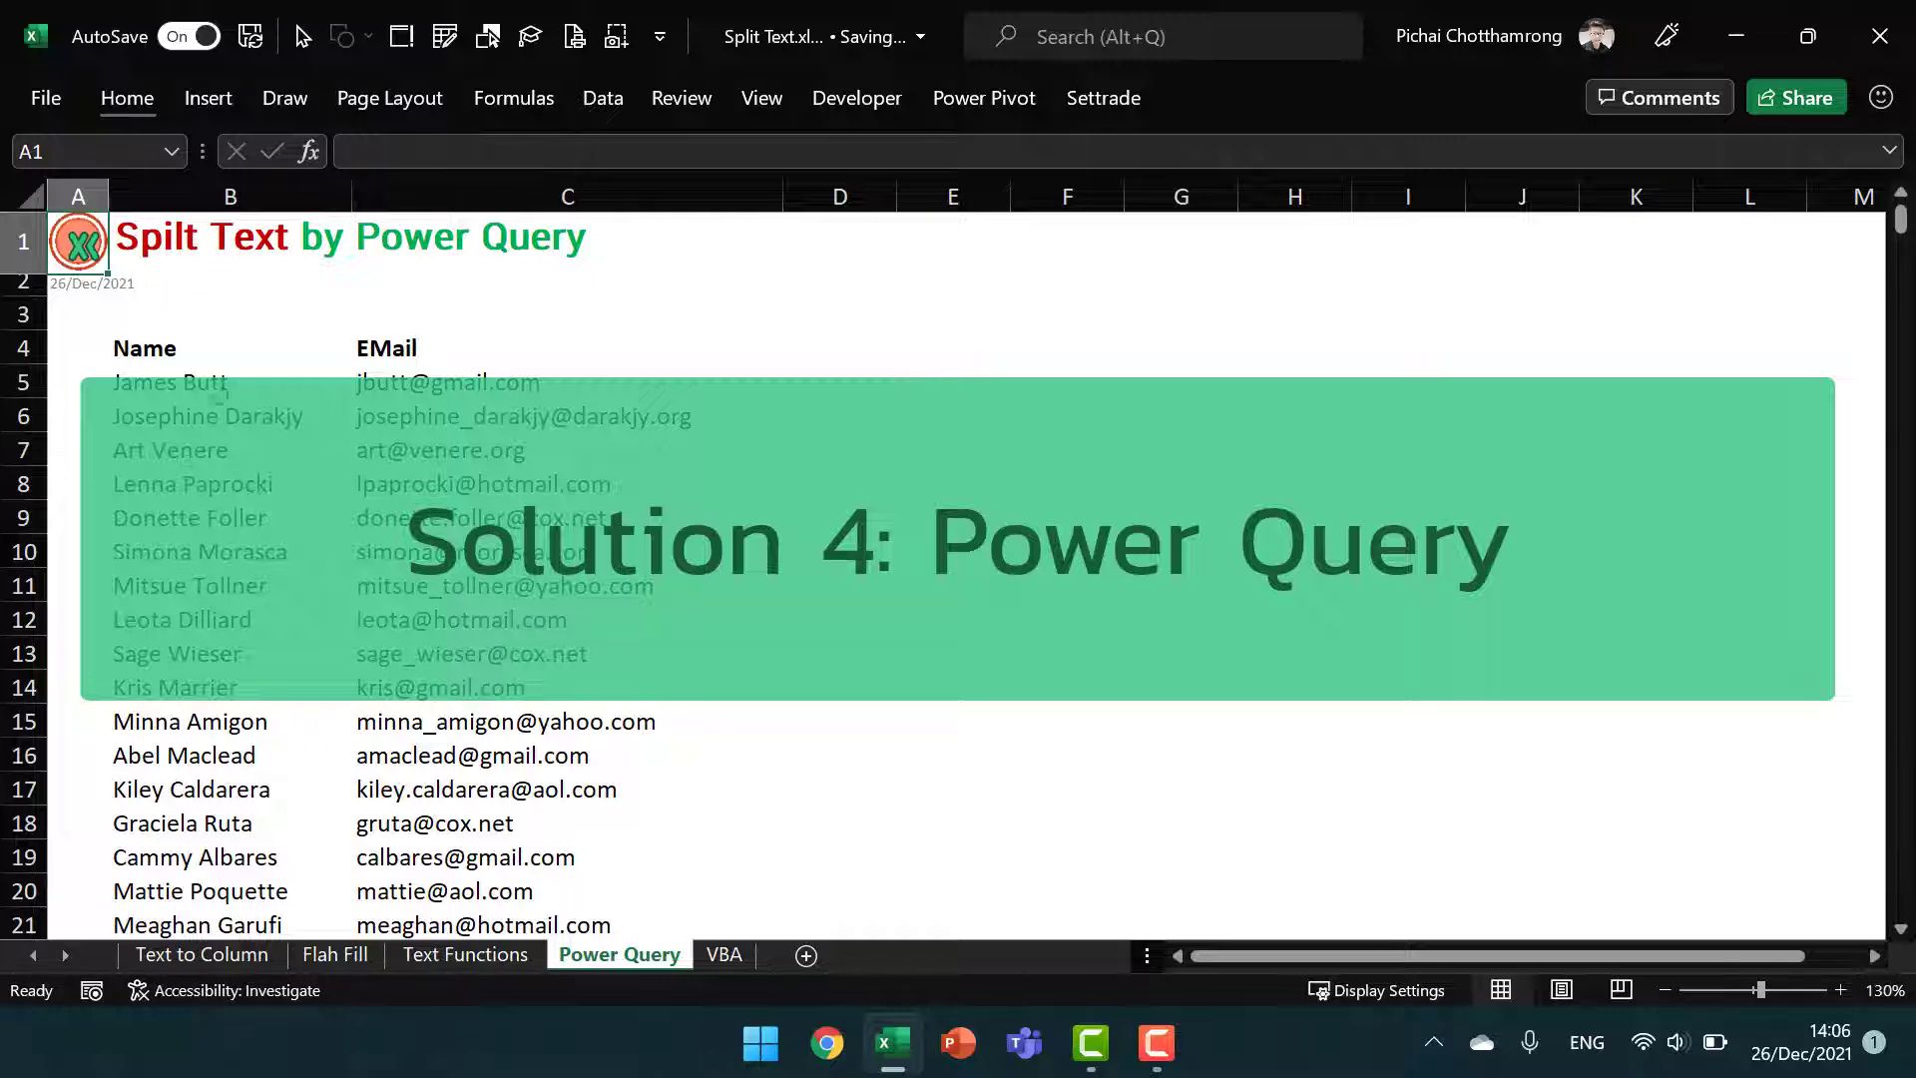
Load the Name and EMail list, B4:C504, into the Power Query Editor as a table with headers
{"action": "left_click", "coordinate": [187, 344]}
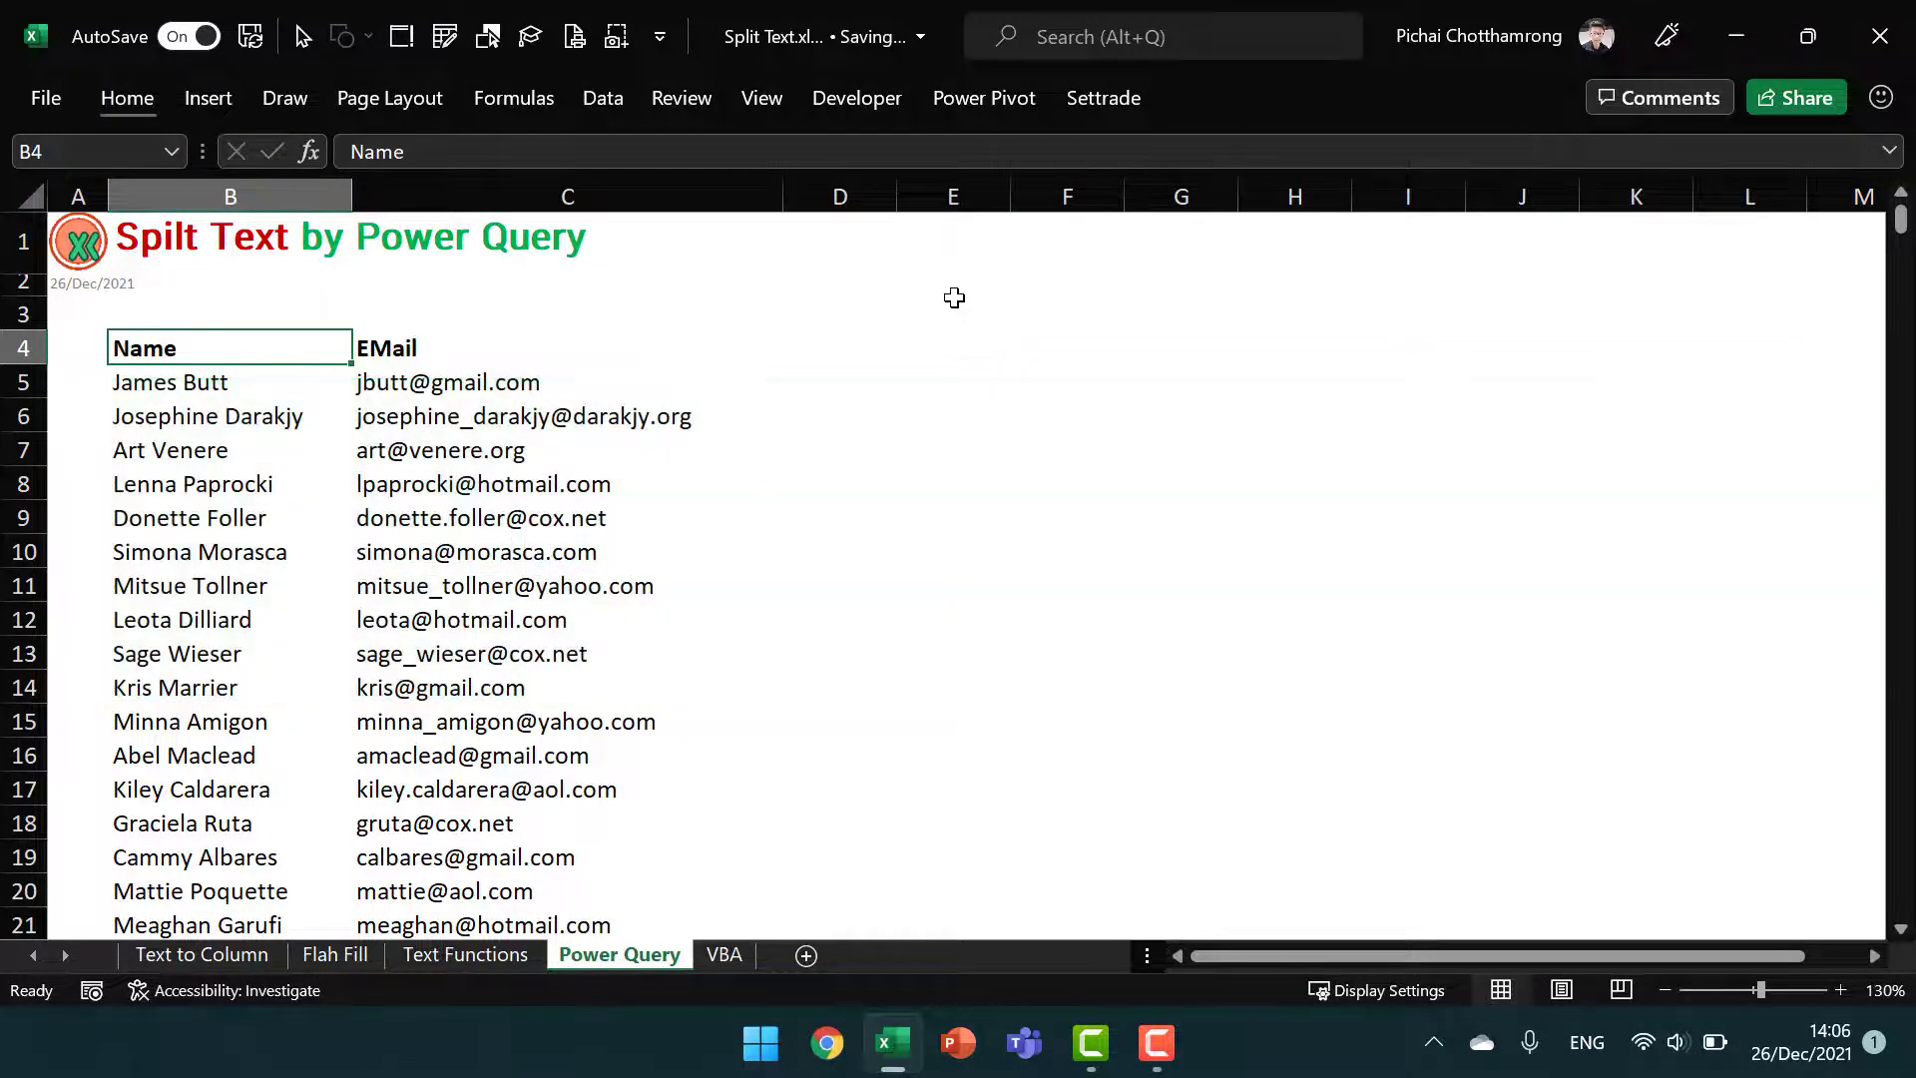
{"action": "key", "text": "ctrl+shift+Right"}
{"action": "key", "text": "ctrl+shift+Down"}
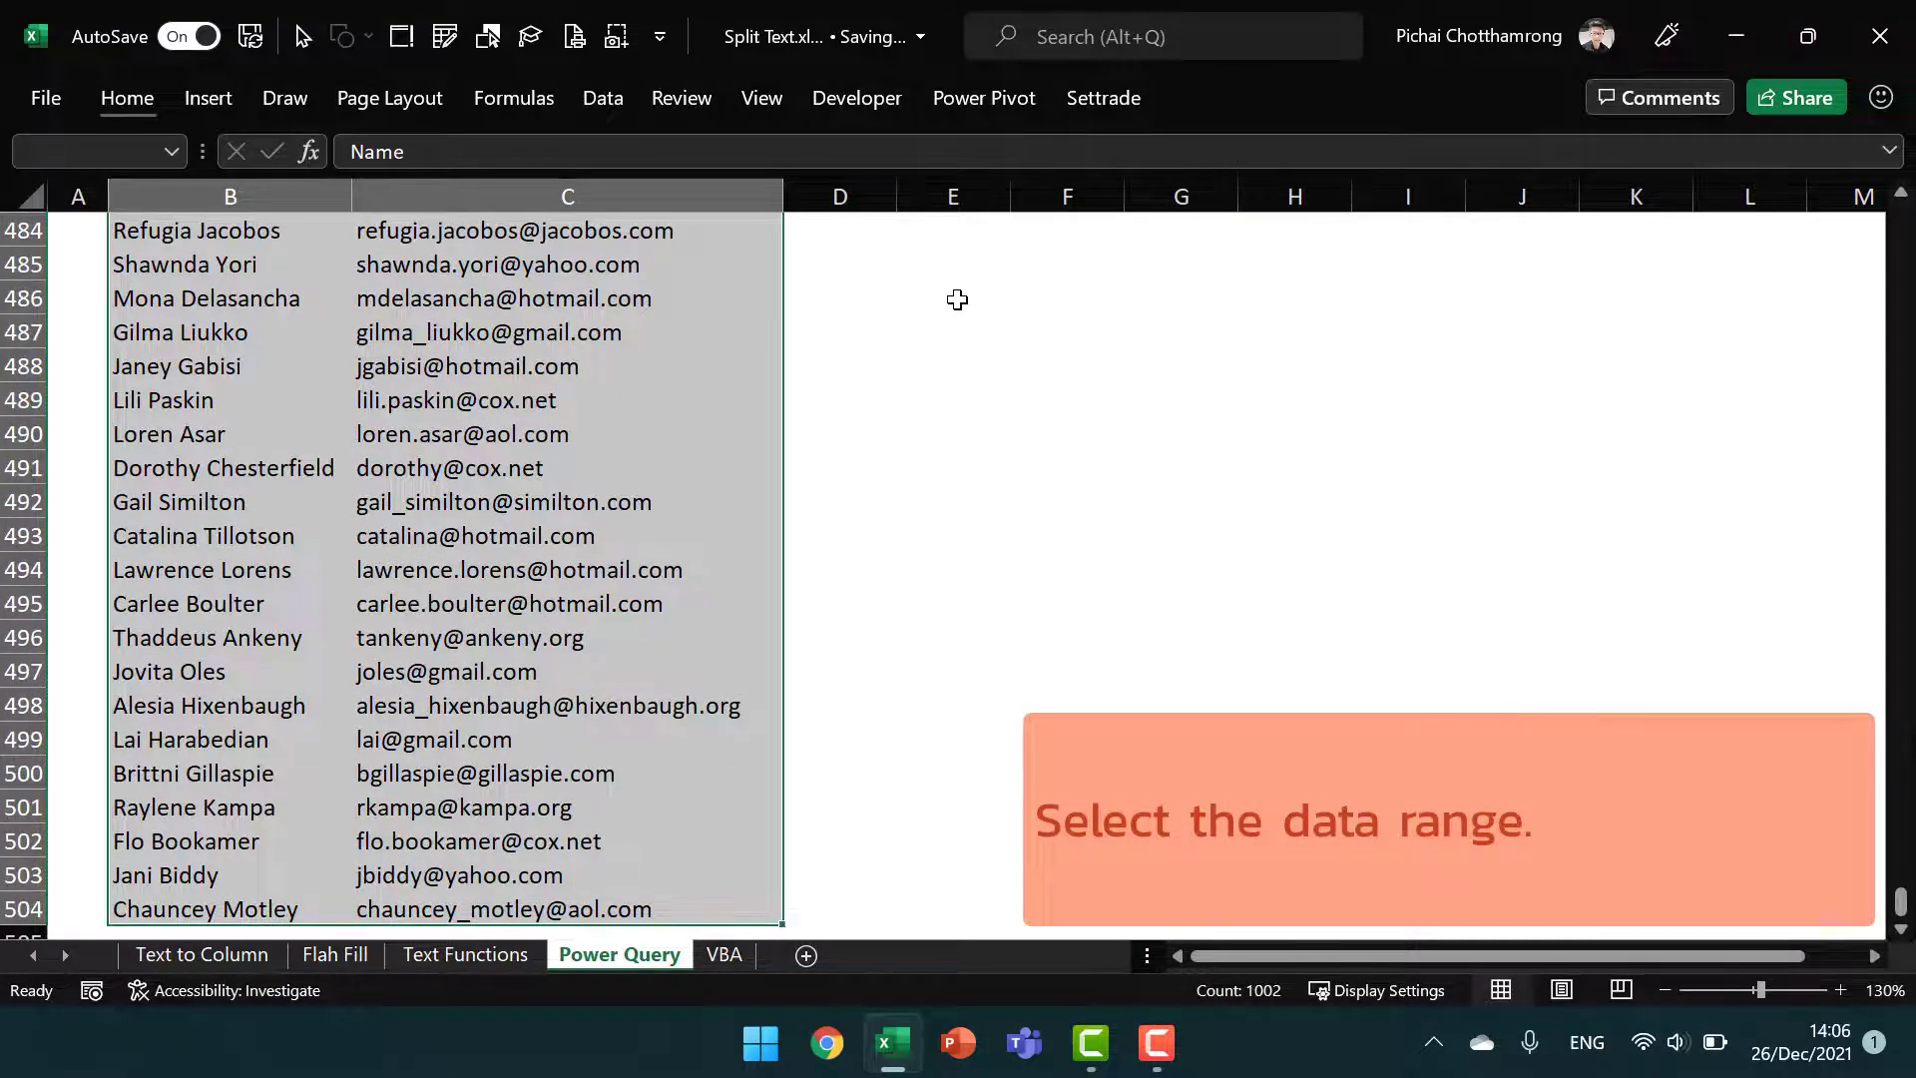
{"action": "key", "text": "Tab"}
{"action": "scroll", "coordinate": [978, 326], "scroll_direction": "up", "scroll_amount": 1}
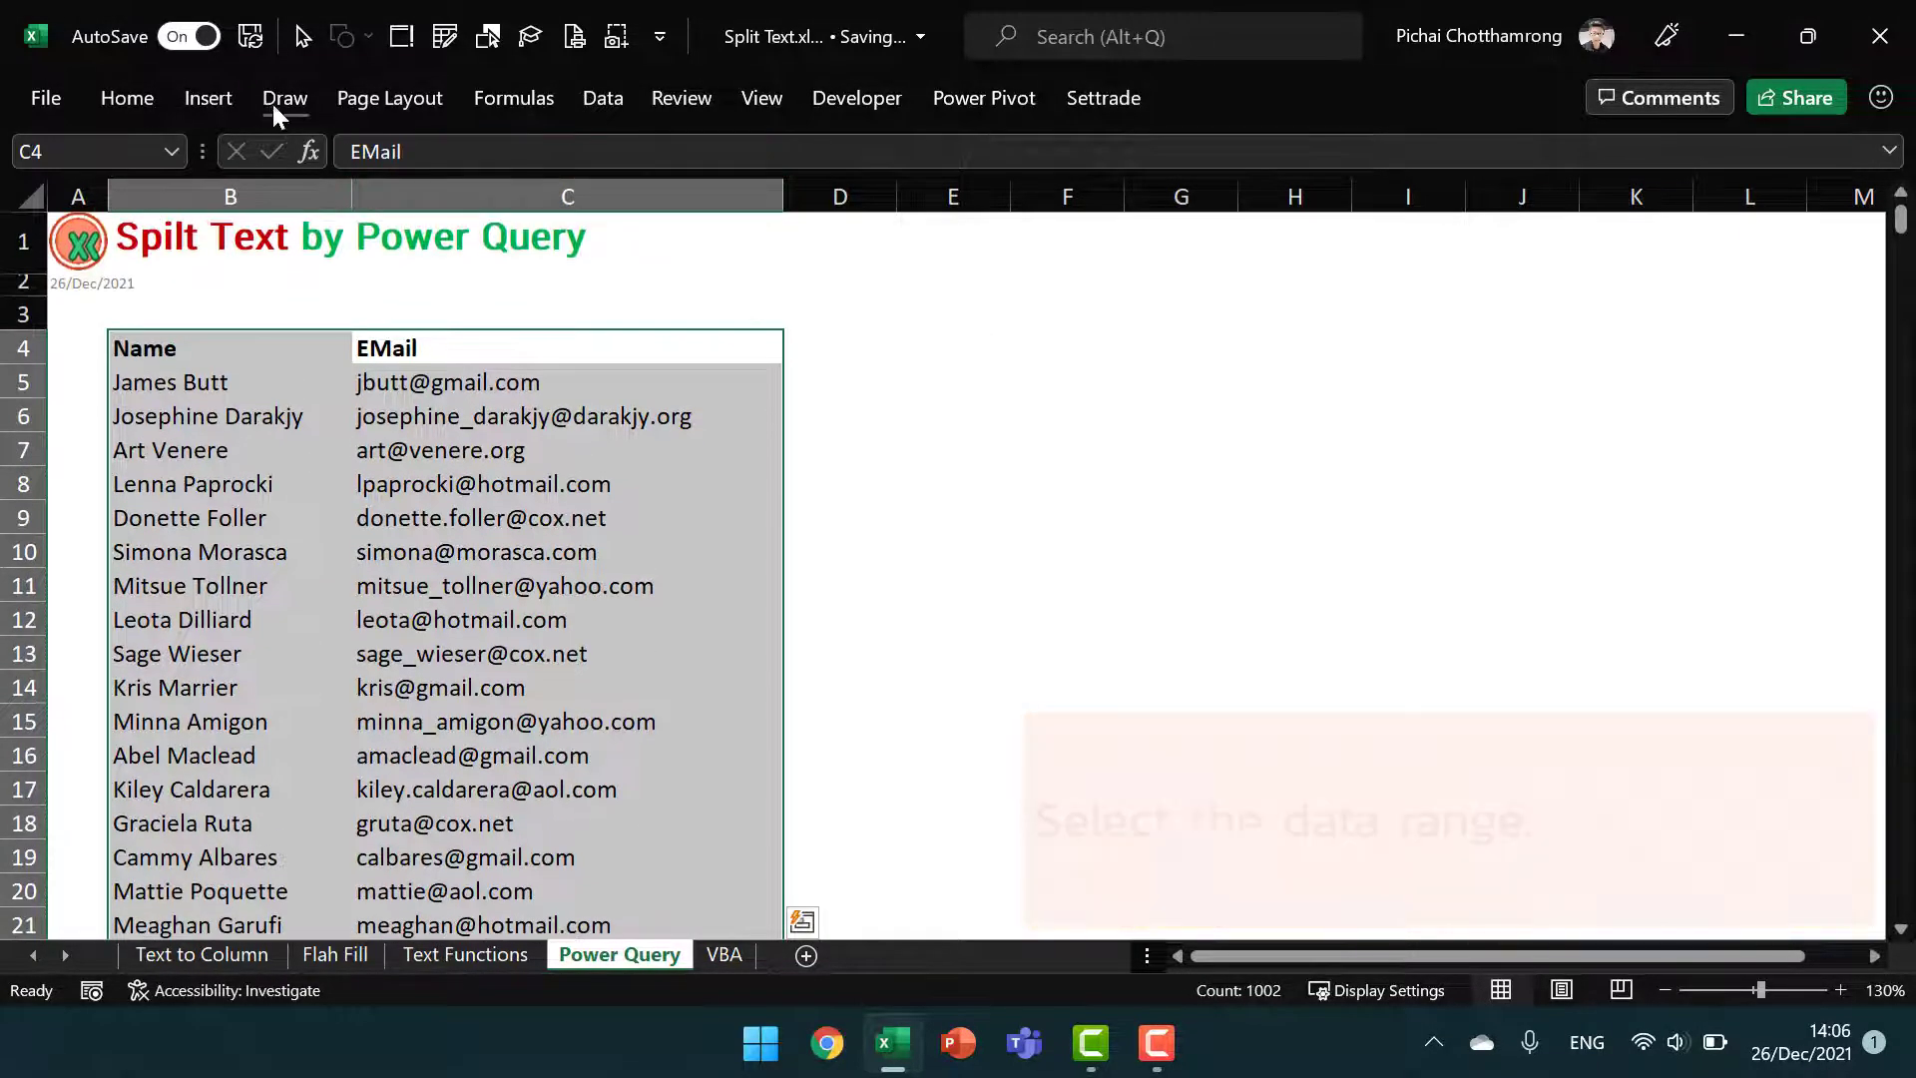
{"action": "left_click", "coordinate": [601, 97]}
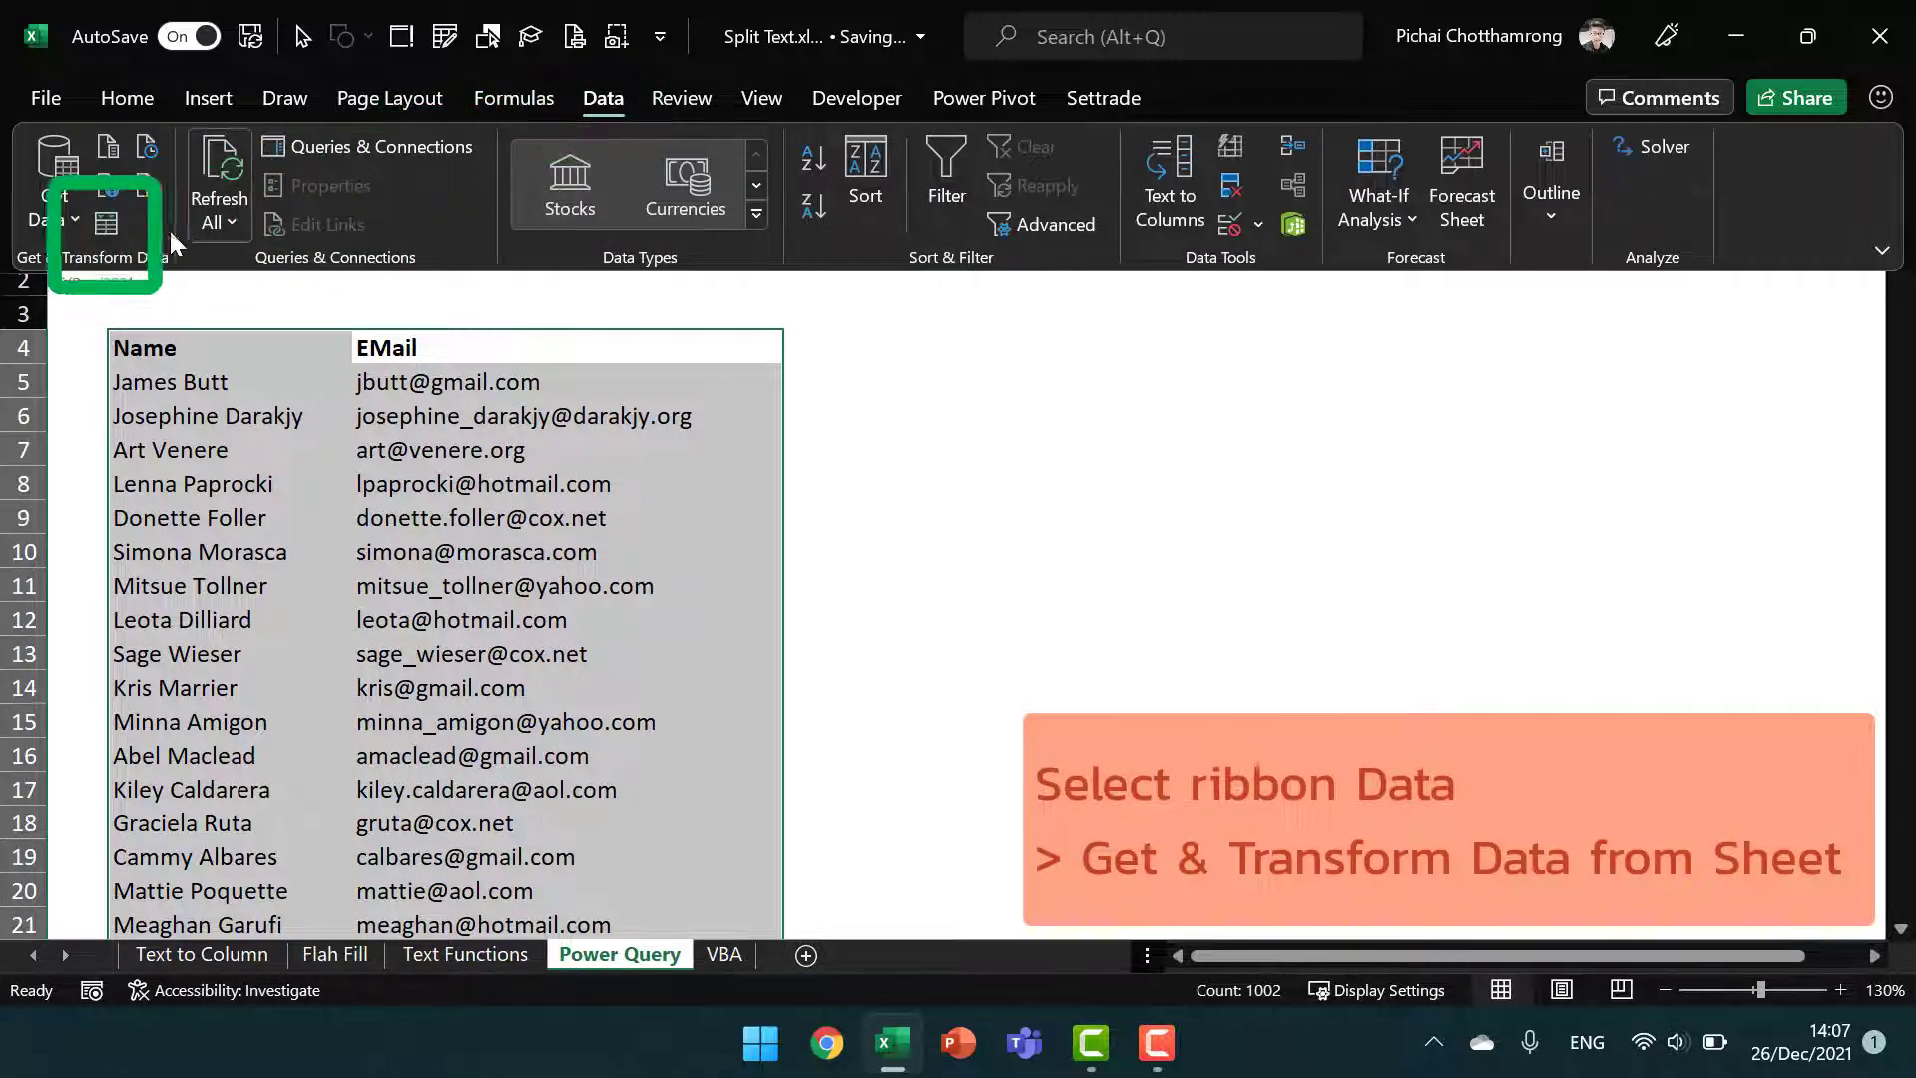
{"action": "left_click", "coordinate": [105, 229]}
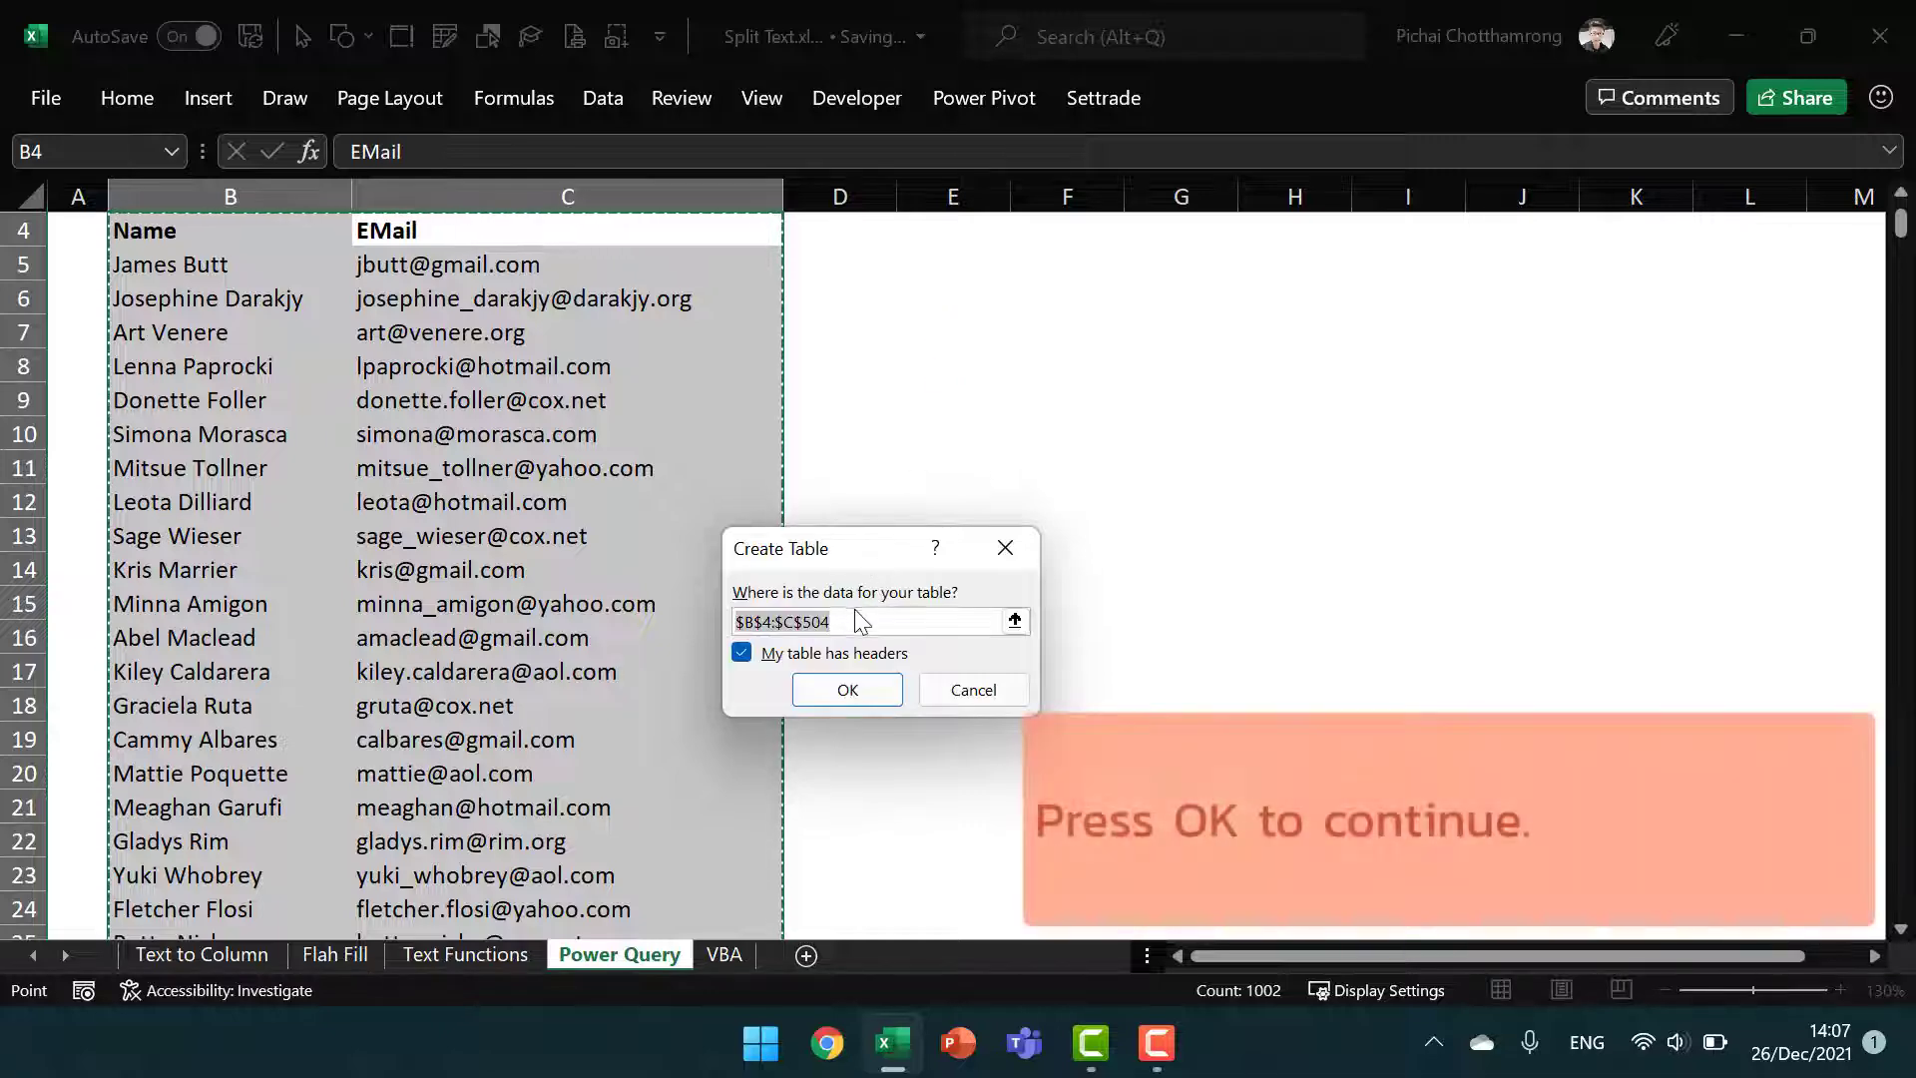
{"action": "left_click", "coordinate": [851, 692]}
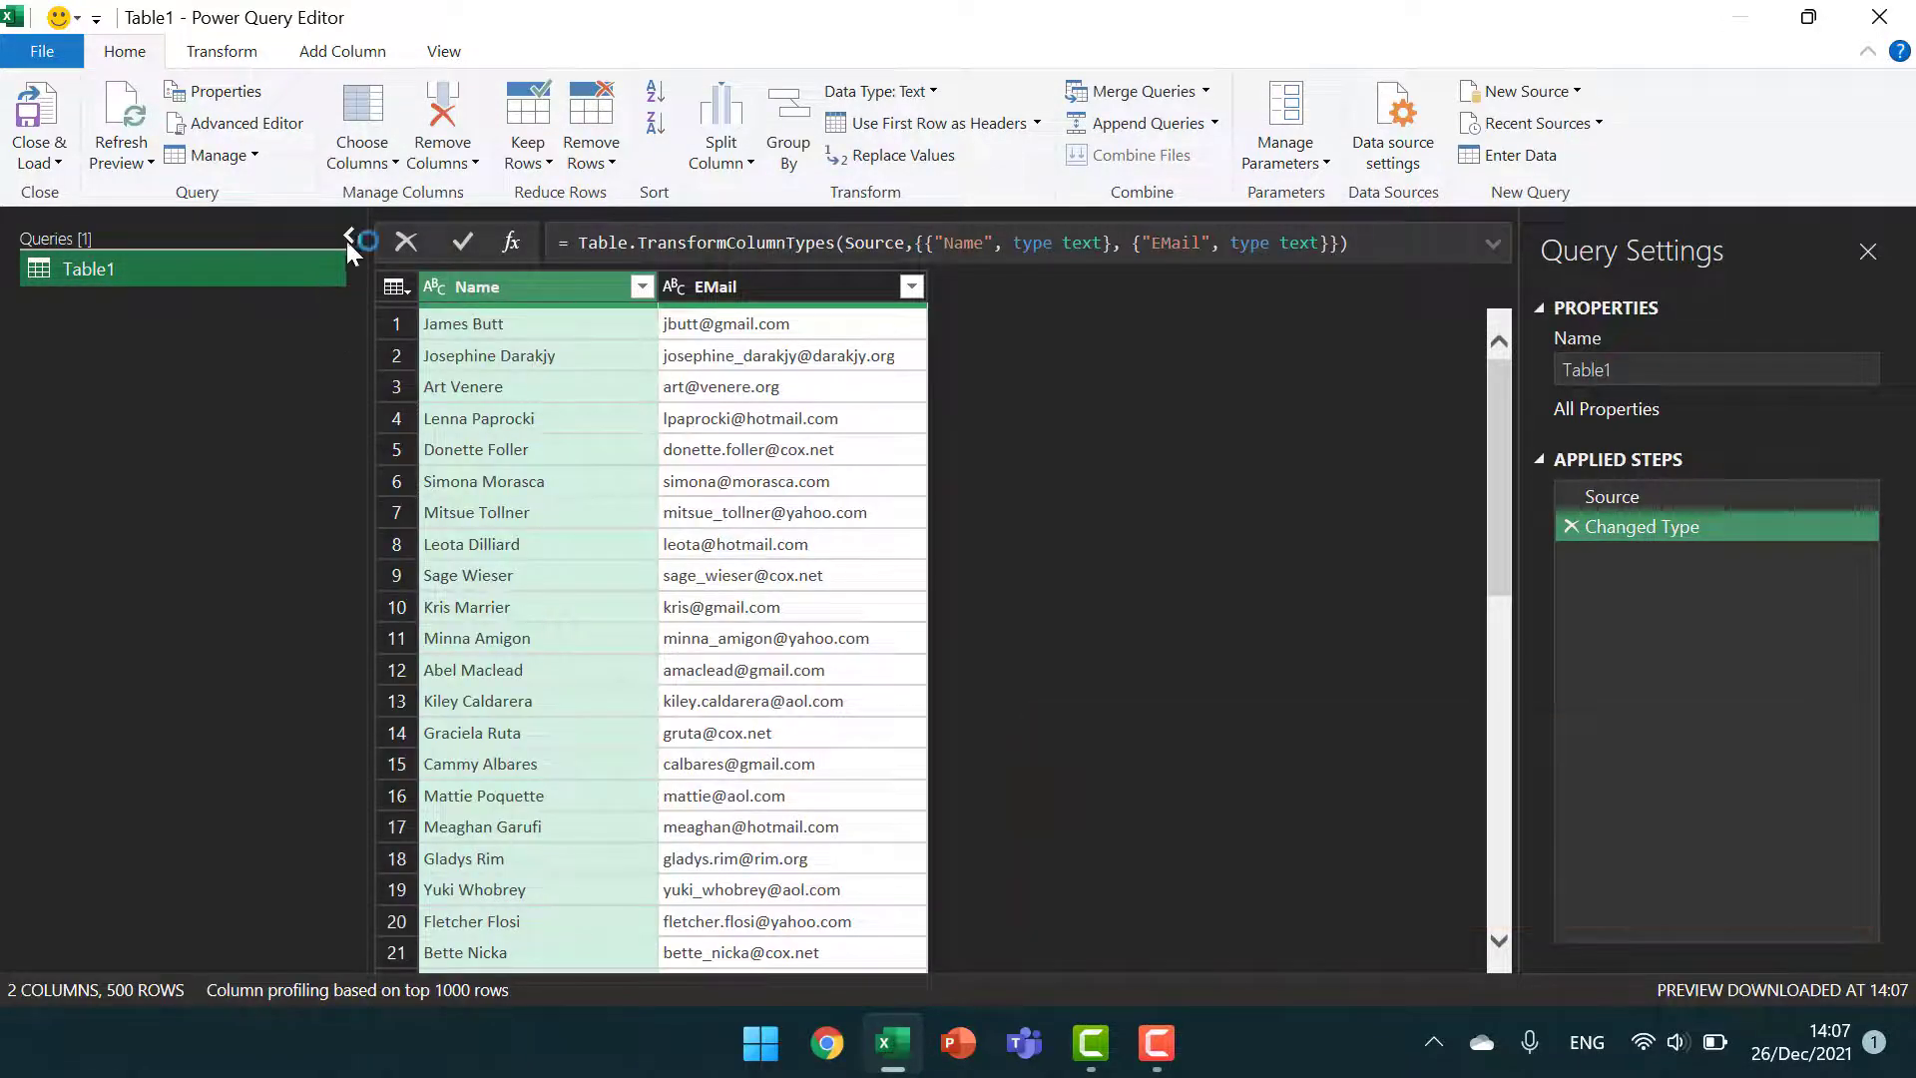
Collapse the queries list and split the Name column by delimiter, using Space at each occurrence
{"action": "left_click", "coordinate": [347, 236]}
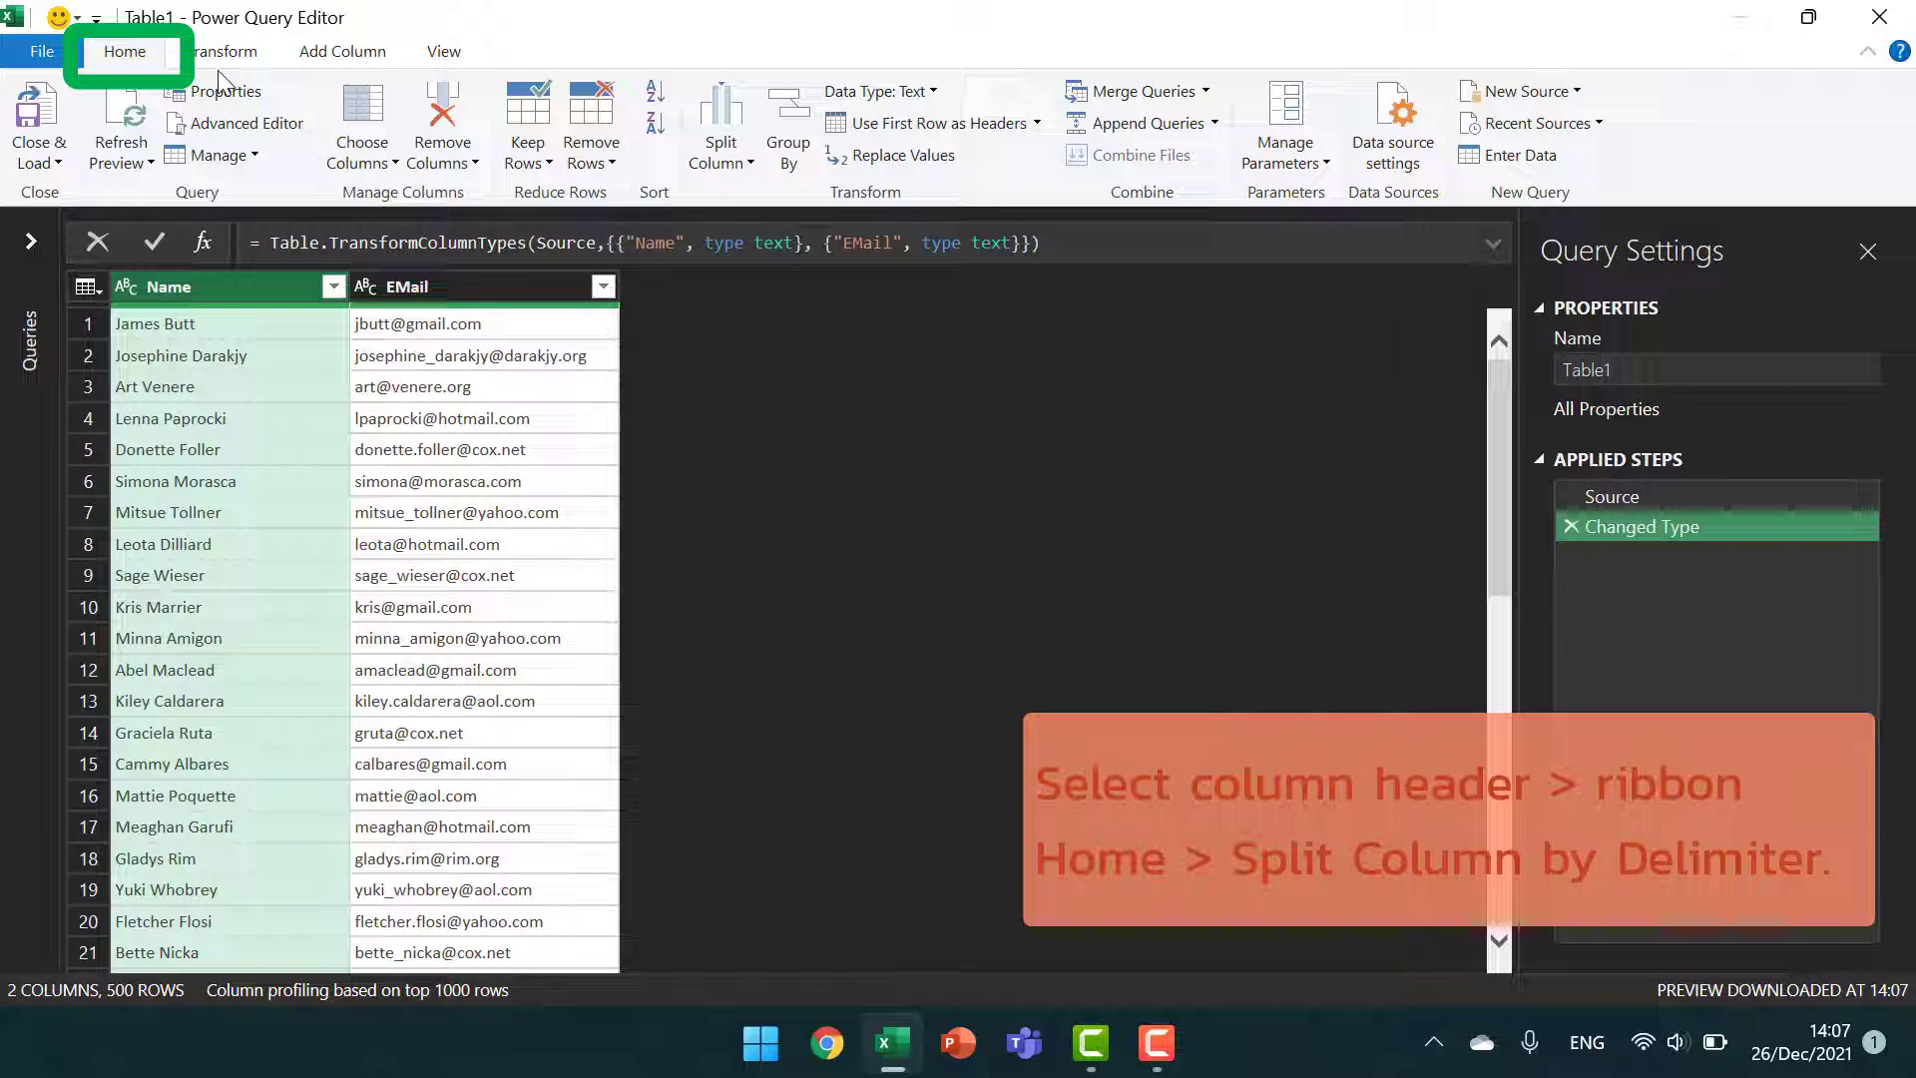
{"action": "left_click", "coordinate": [748, 166]}
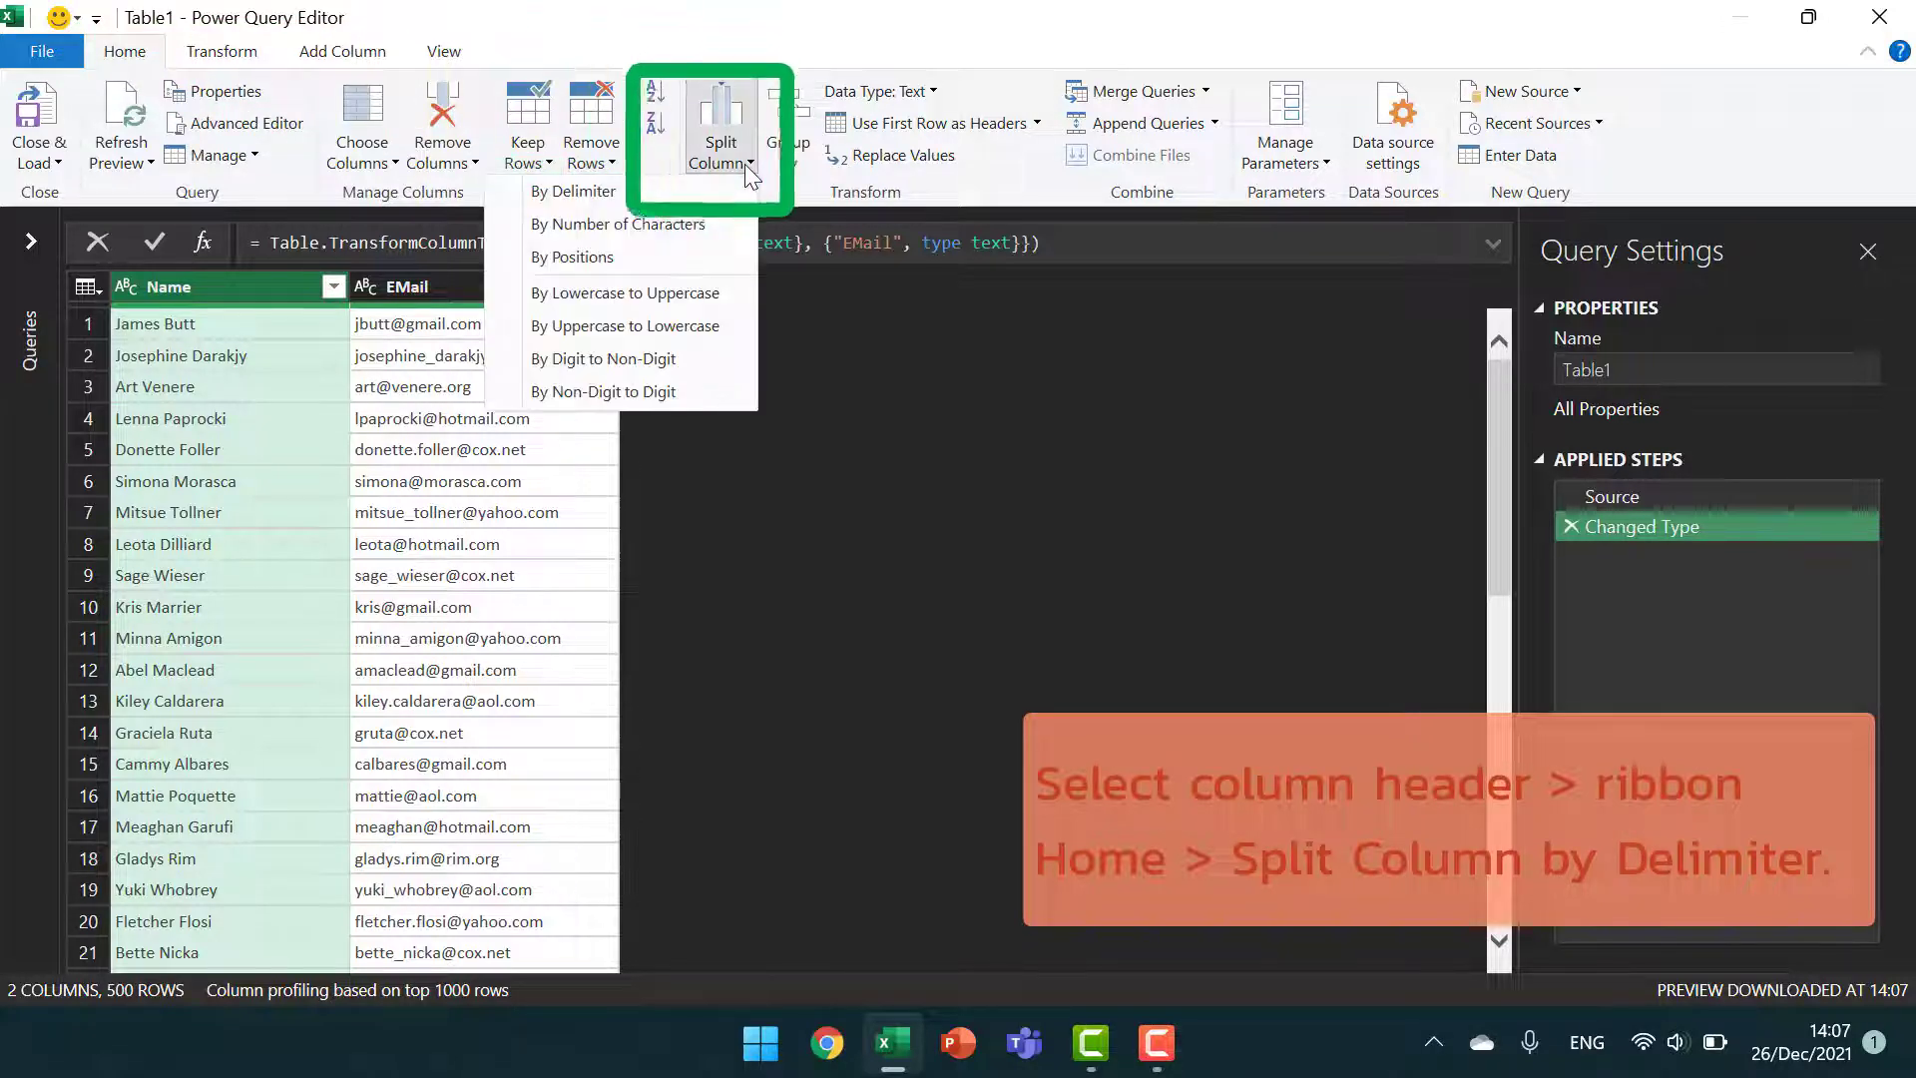
{"action": "left_click", "coordinate": [687, 184]}
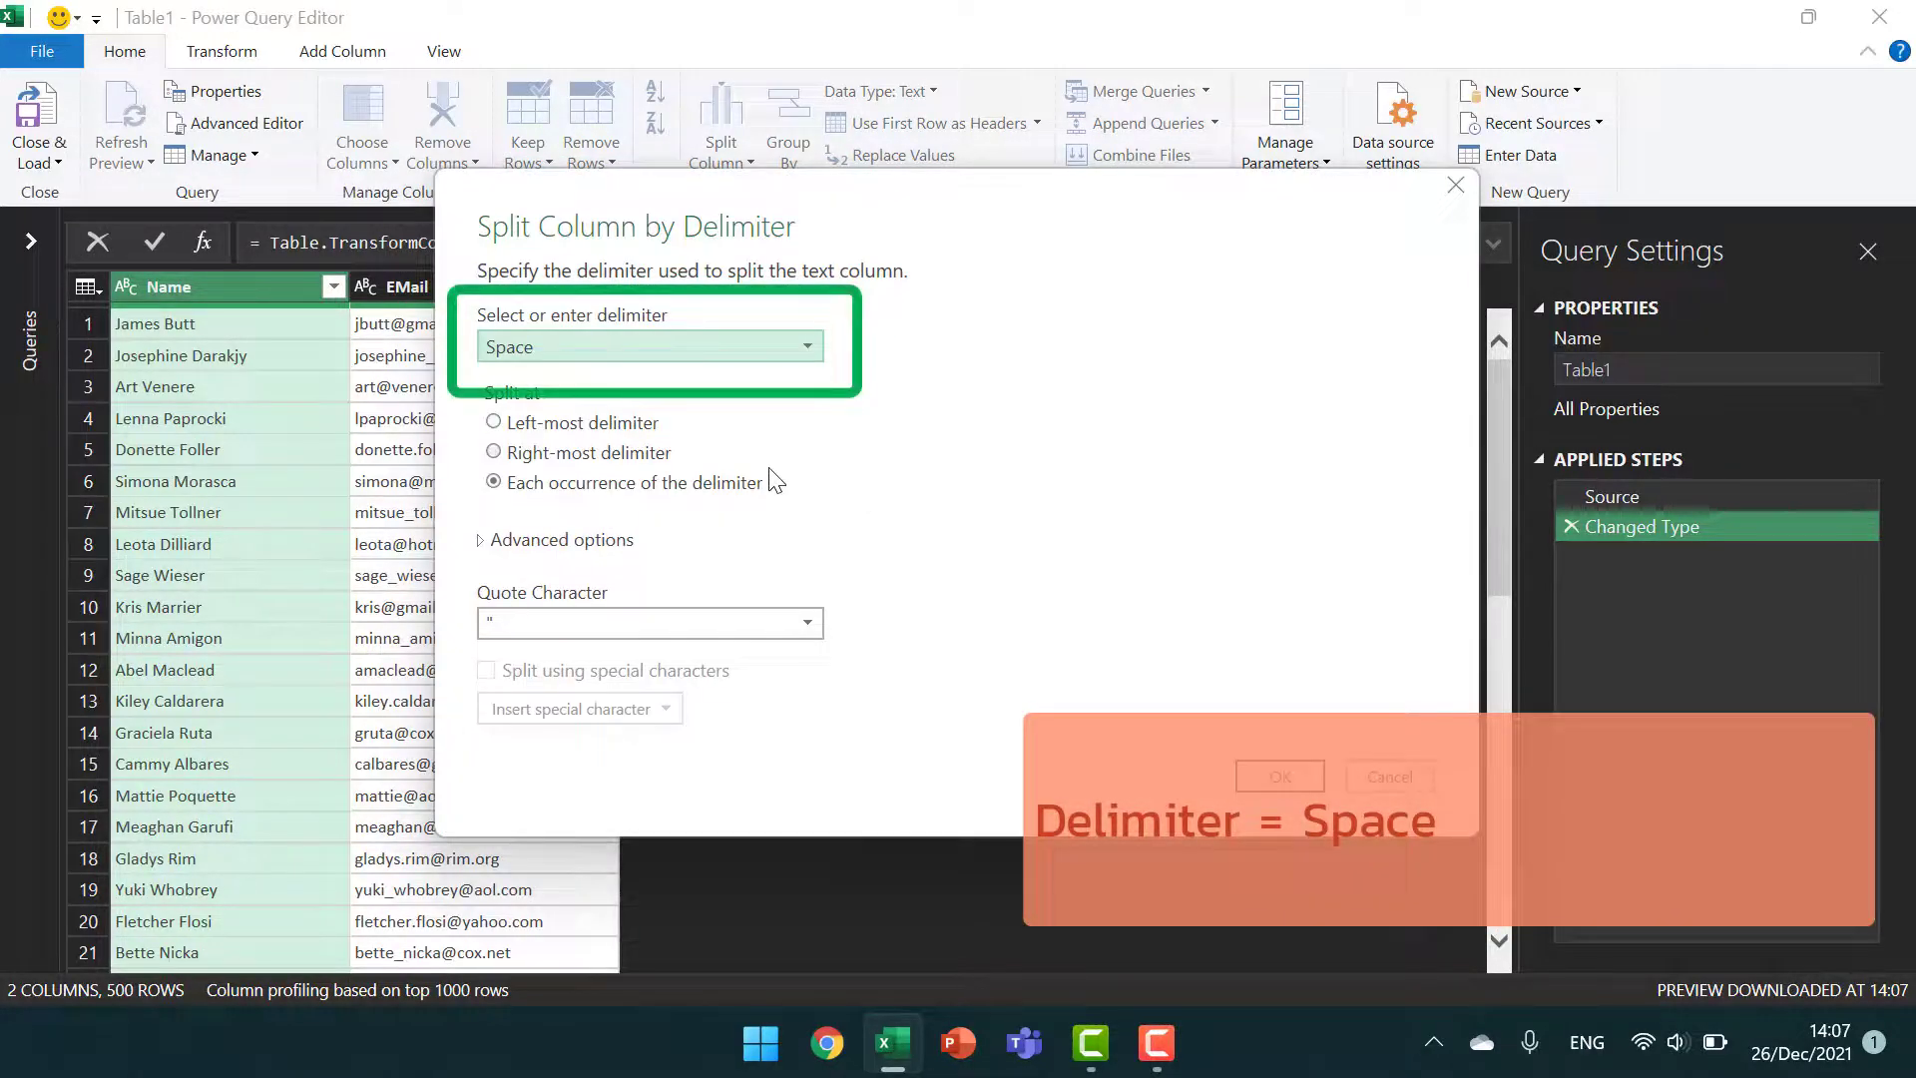
{"action": "left_click", "coordinate": [1259, 776]}
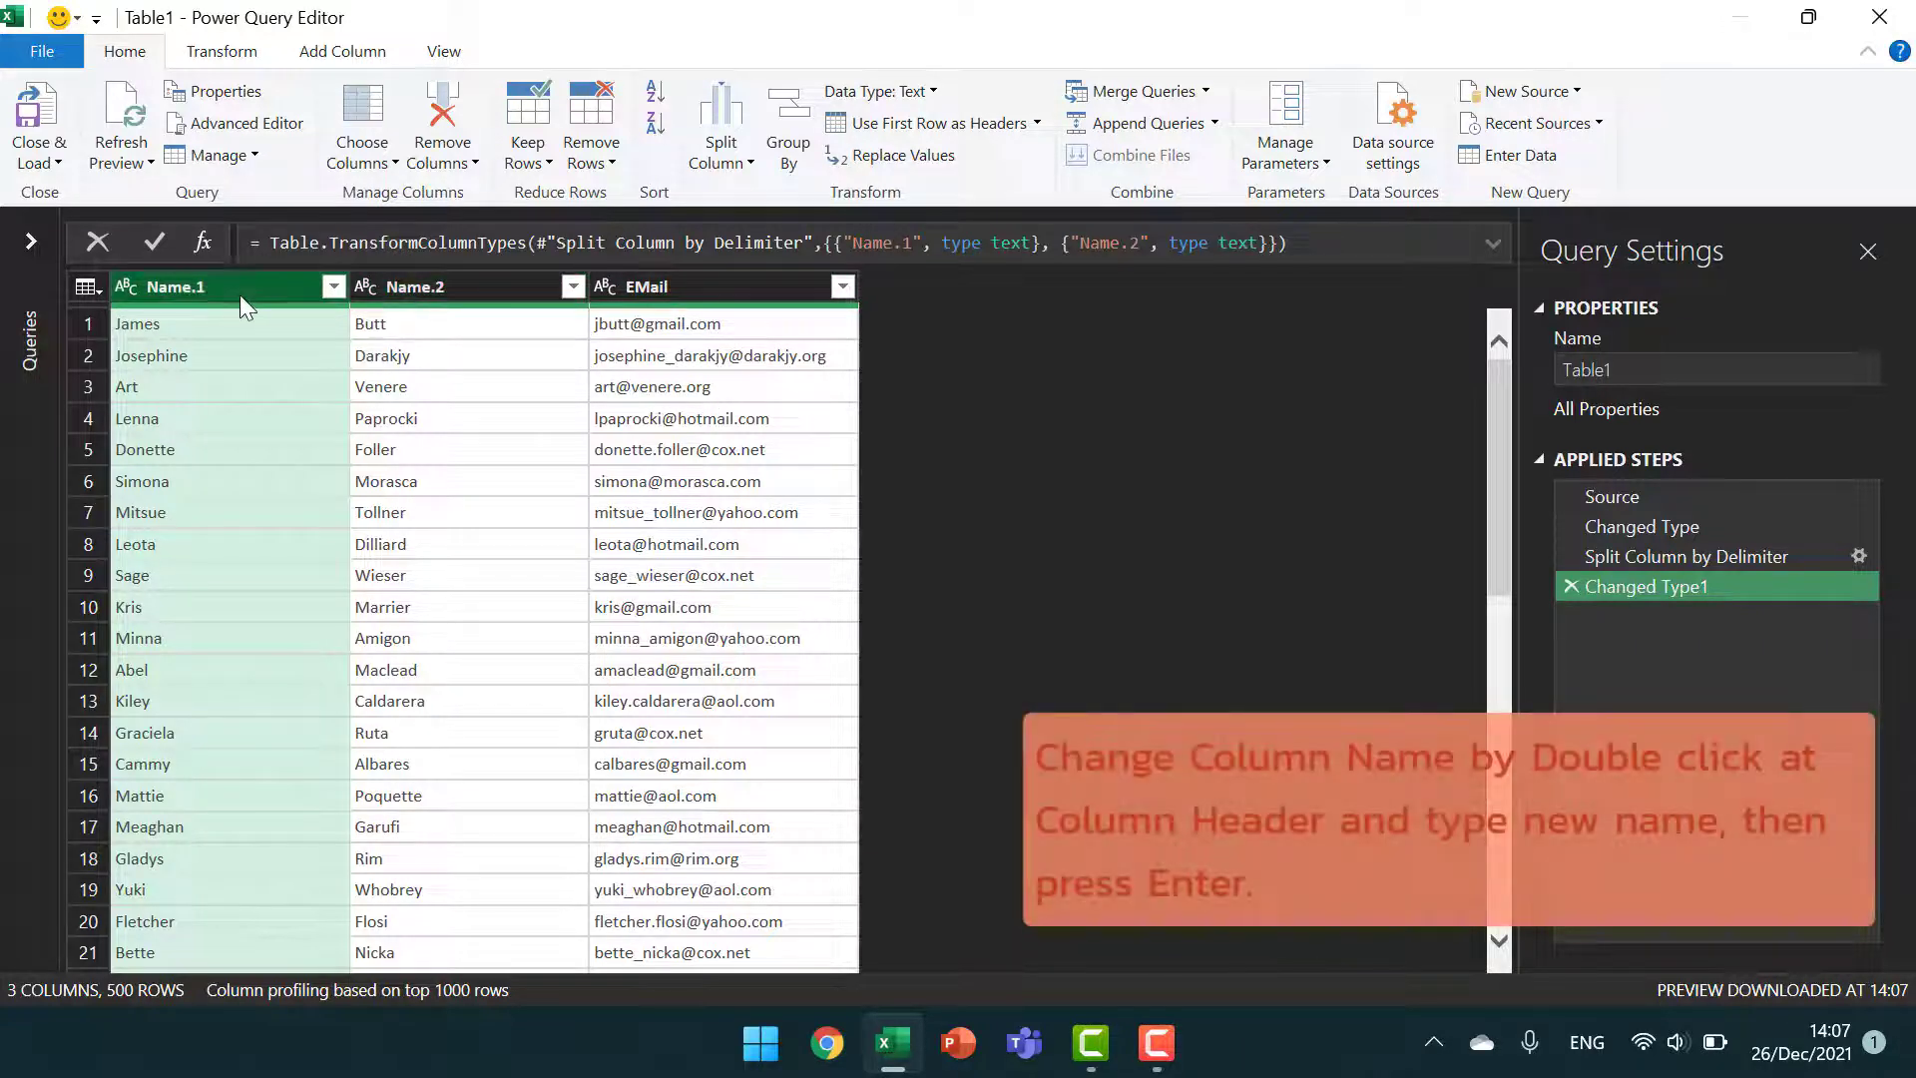
Rename the two split name columns "First Name" and "Last Name"
{"action": "double_click", "coordinate": [240, 295]}
{"action": "type", "text": "F"}
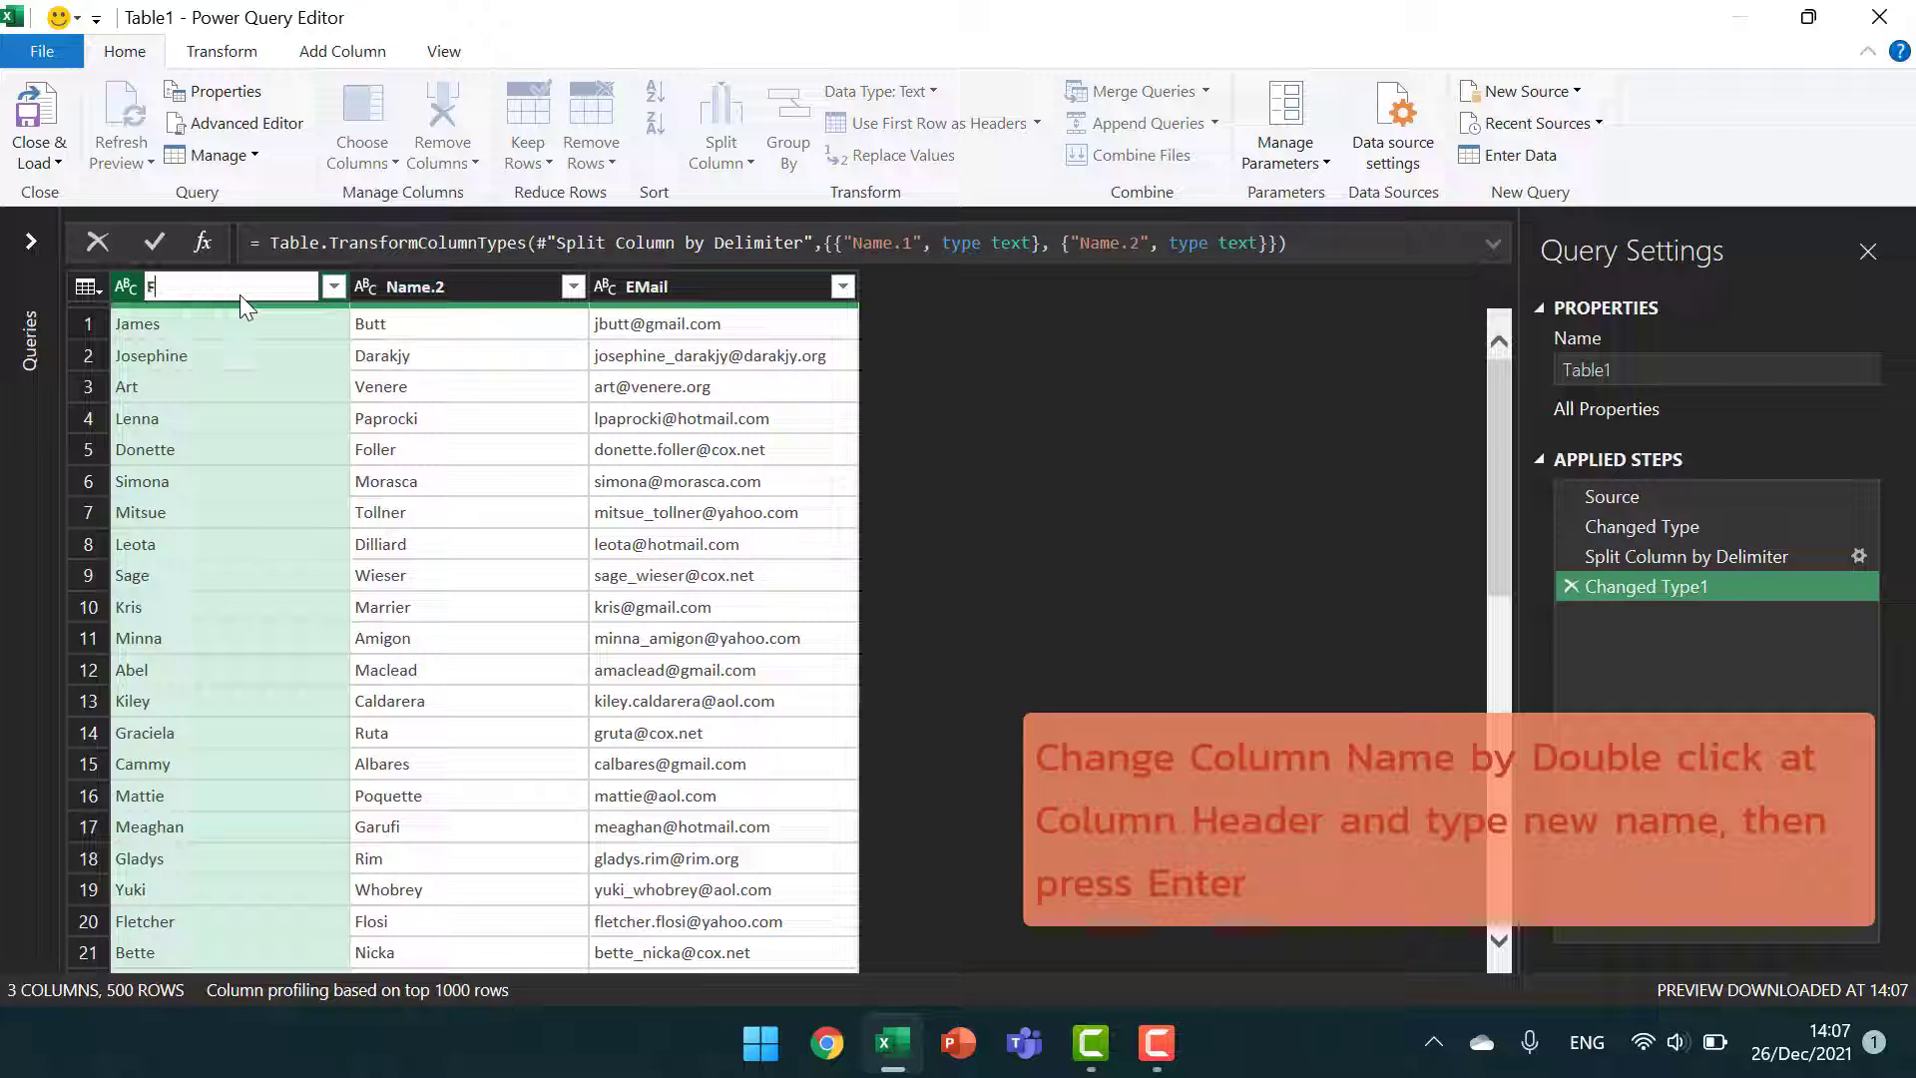
{"action": "type", "text": "irst Name"}
{"action": "key", "text": "Return"}
{"action": "left_click", "coordinate": [452, 286]}
{"action": "double_click", "coordinate": [451, 286]}
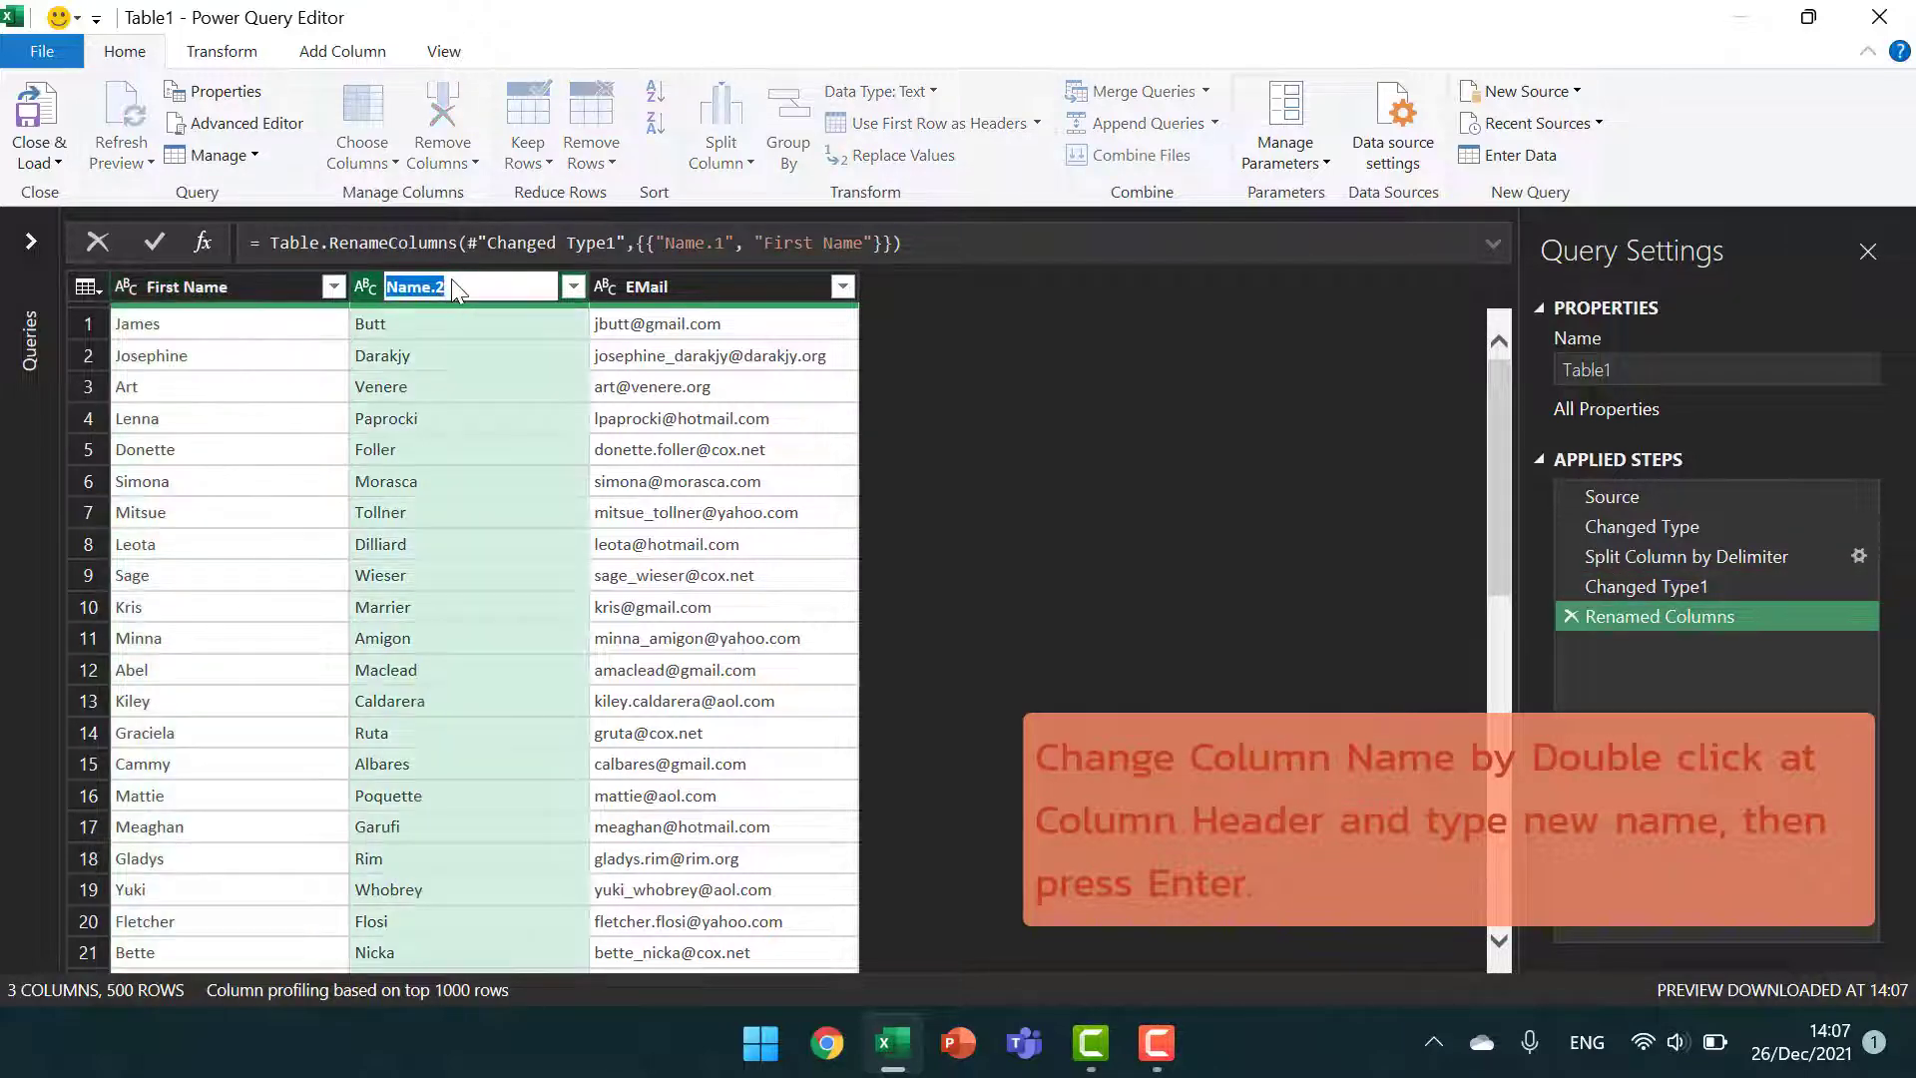
{"action": "type", "text": "Last Name"}
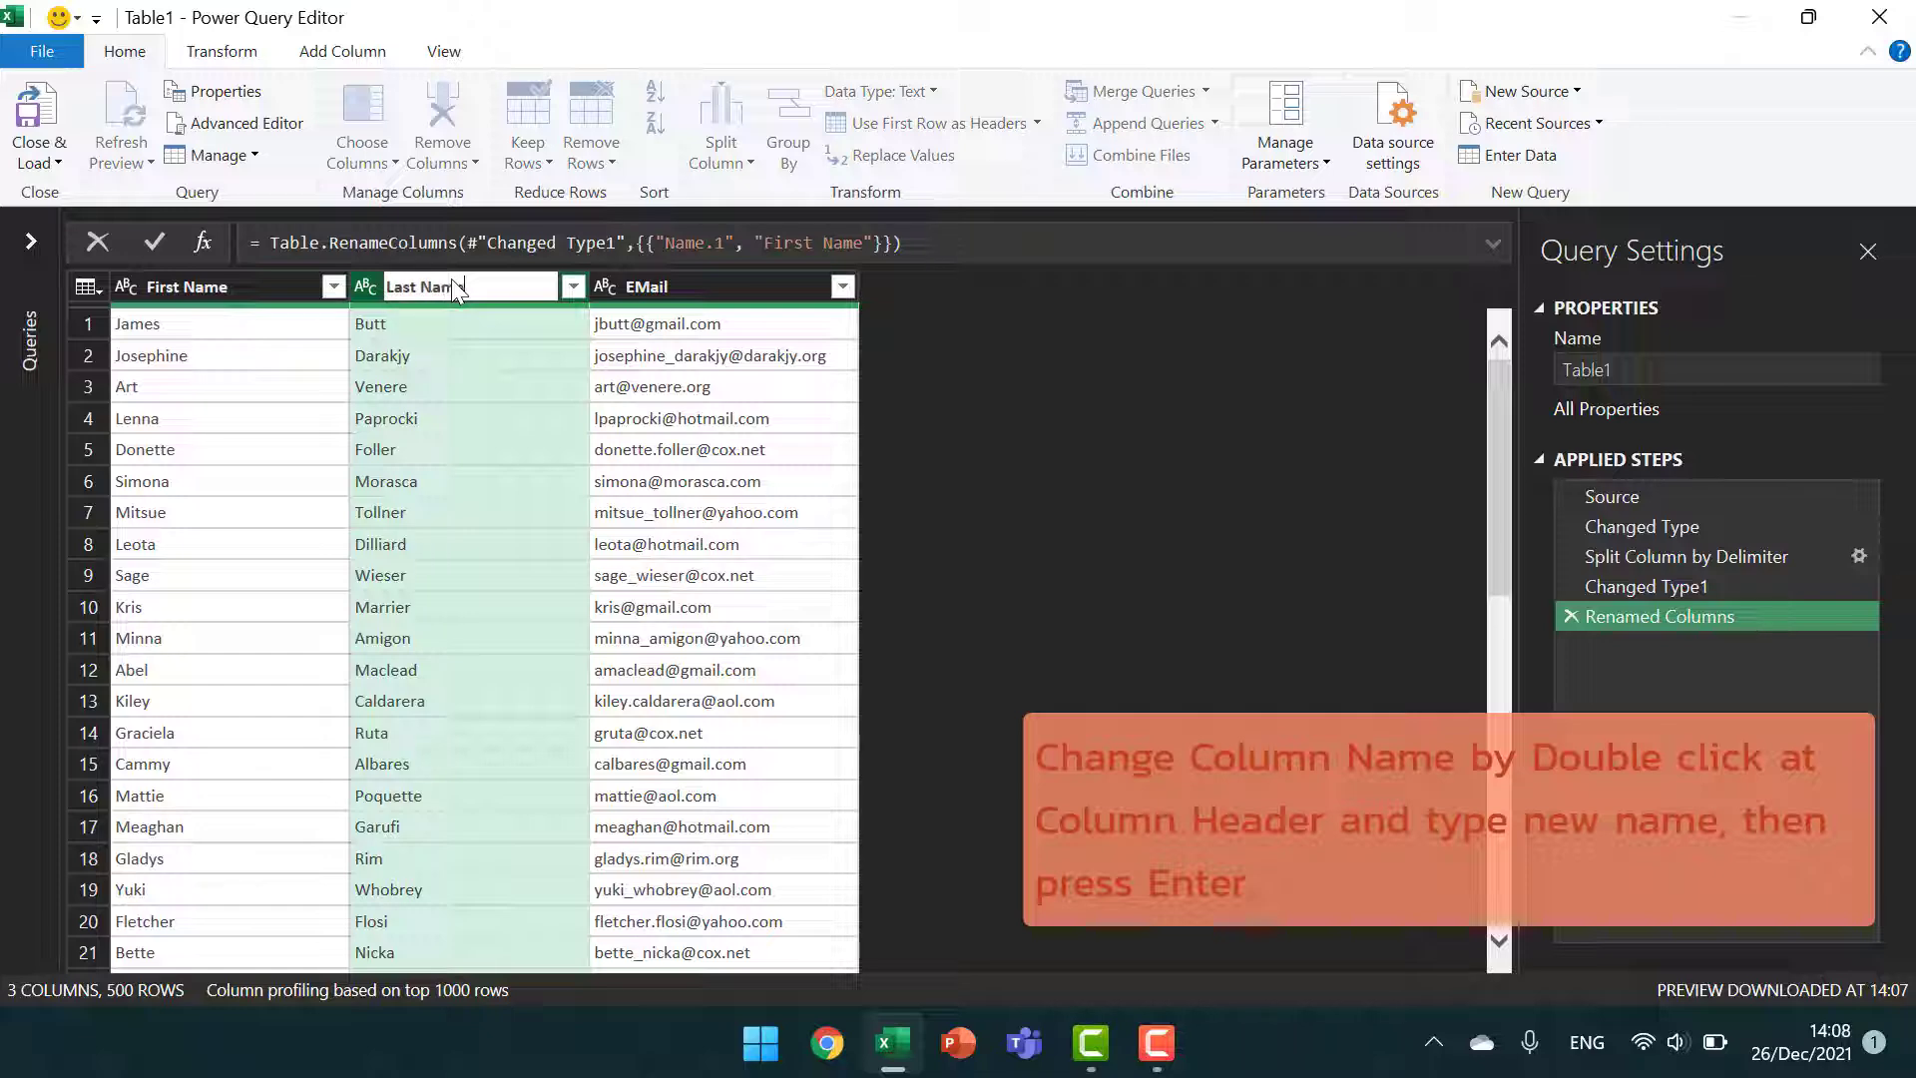
{"action": "key", "text": "Return"}
Split the EMail column by the custom delimiter "@" at each occurrence
{"action": "left_click", "coordinate": [697, 286]}
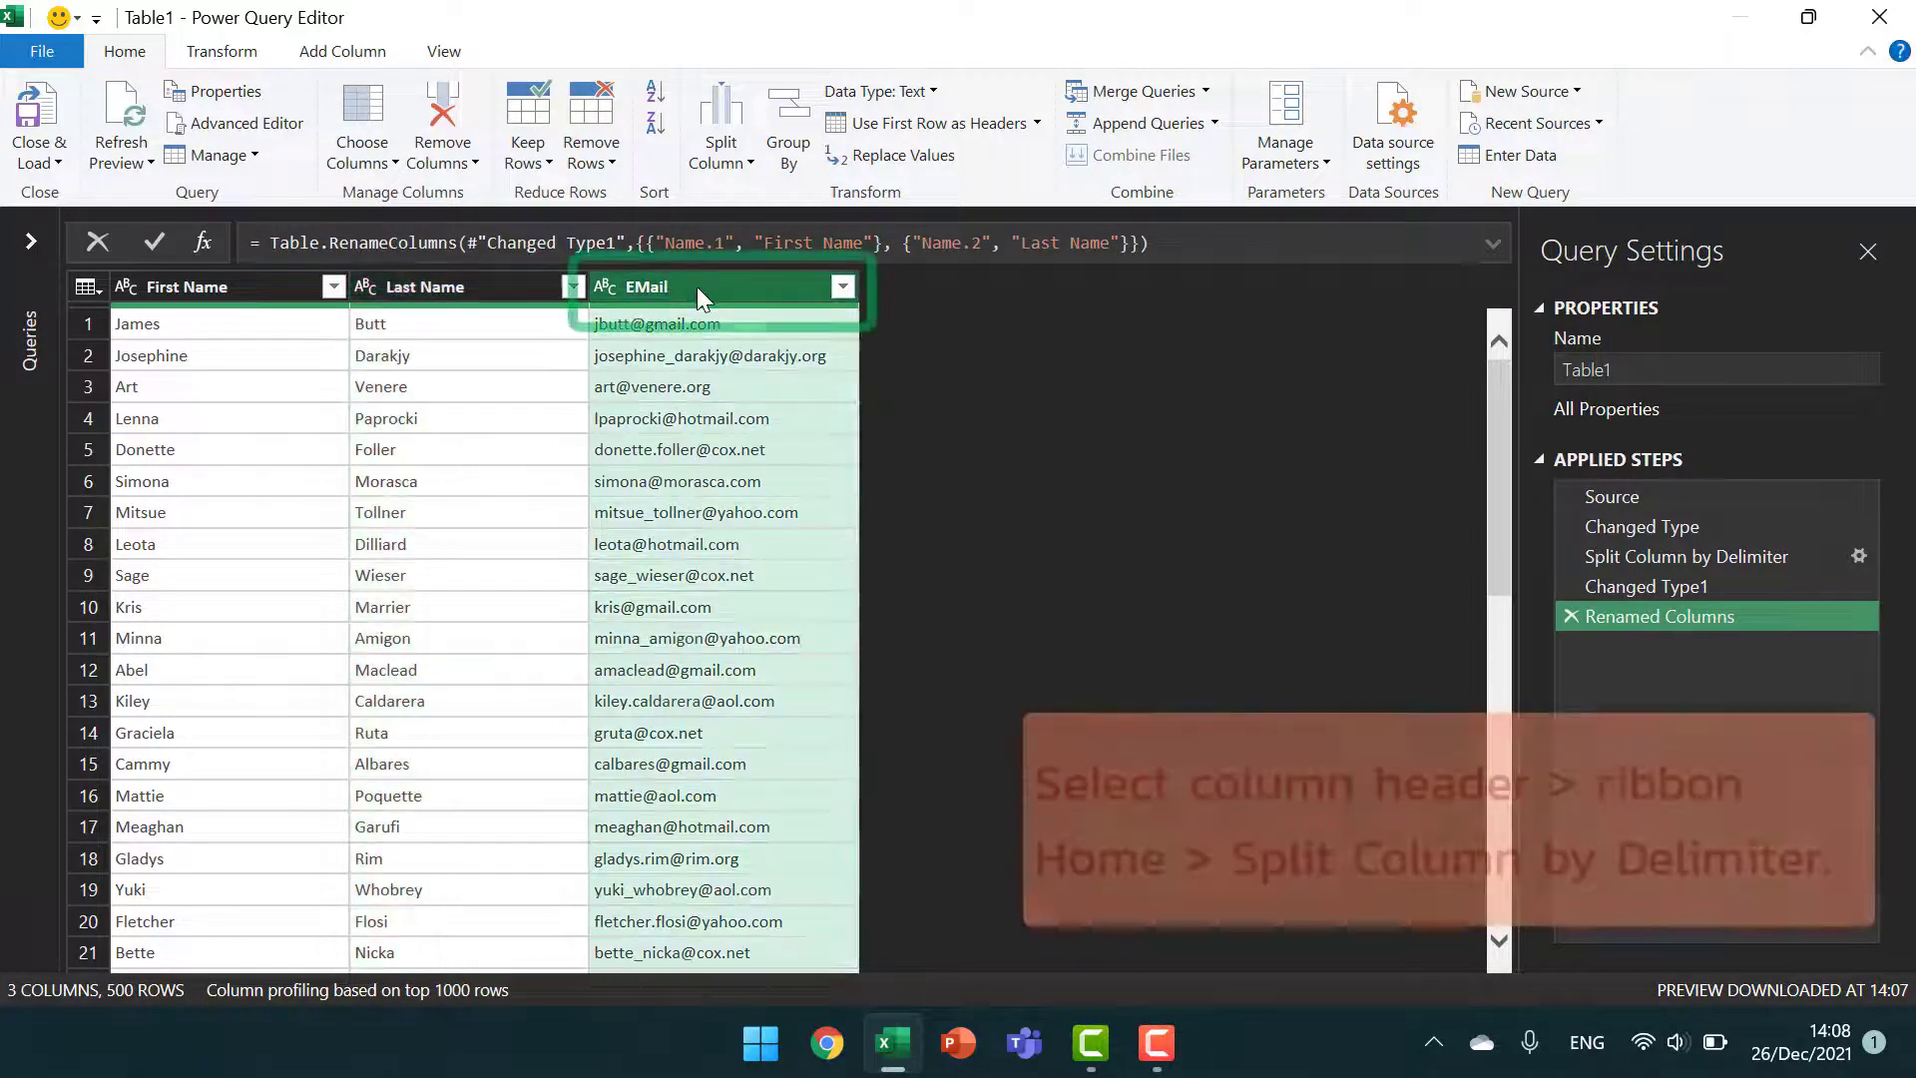
{"action": "left_click", "coordinate": [723, 160]}
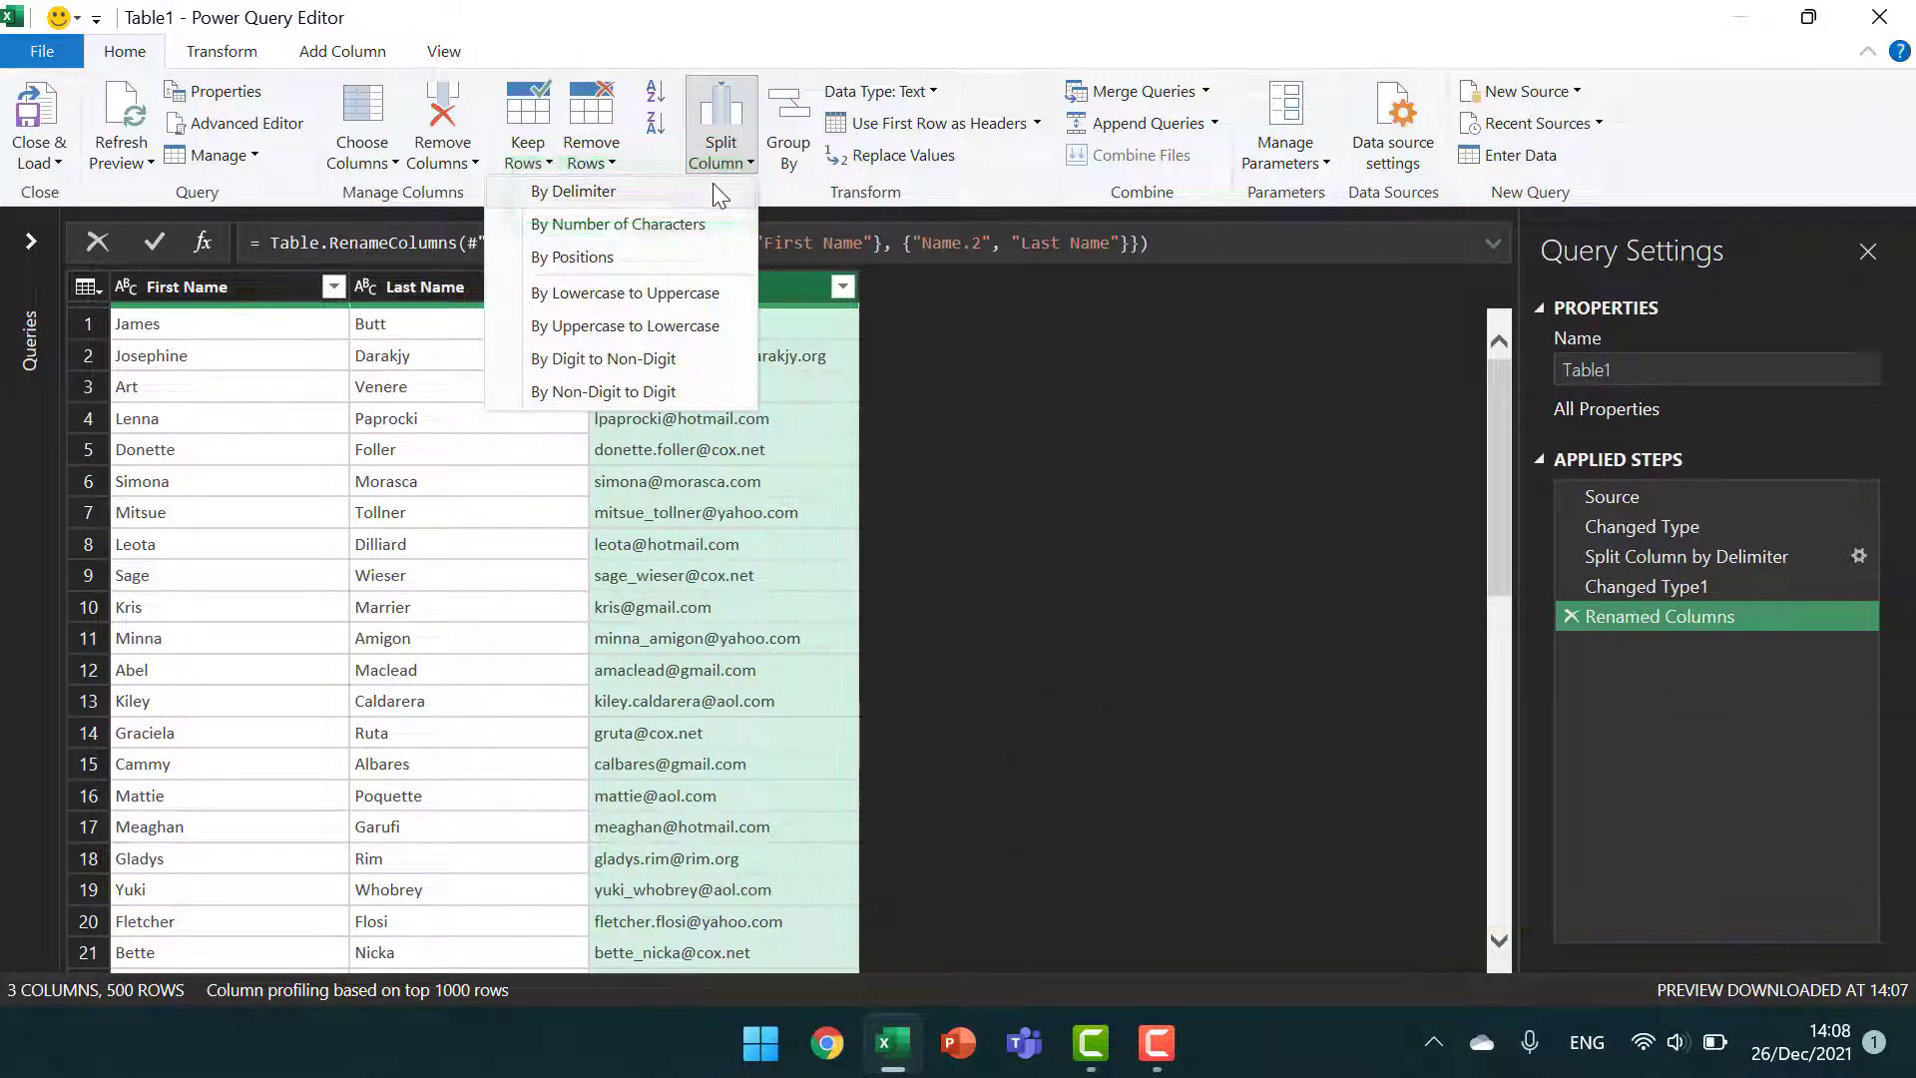
{"action": "left_click", "coordinate": [715, 189]}
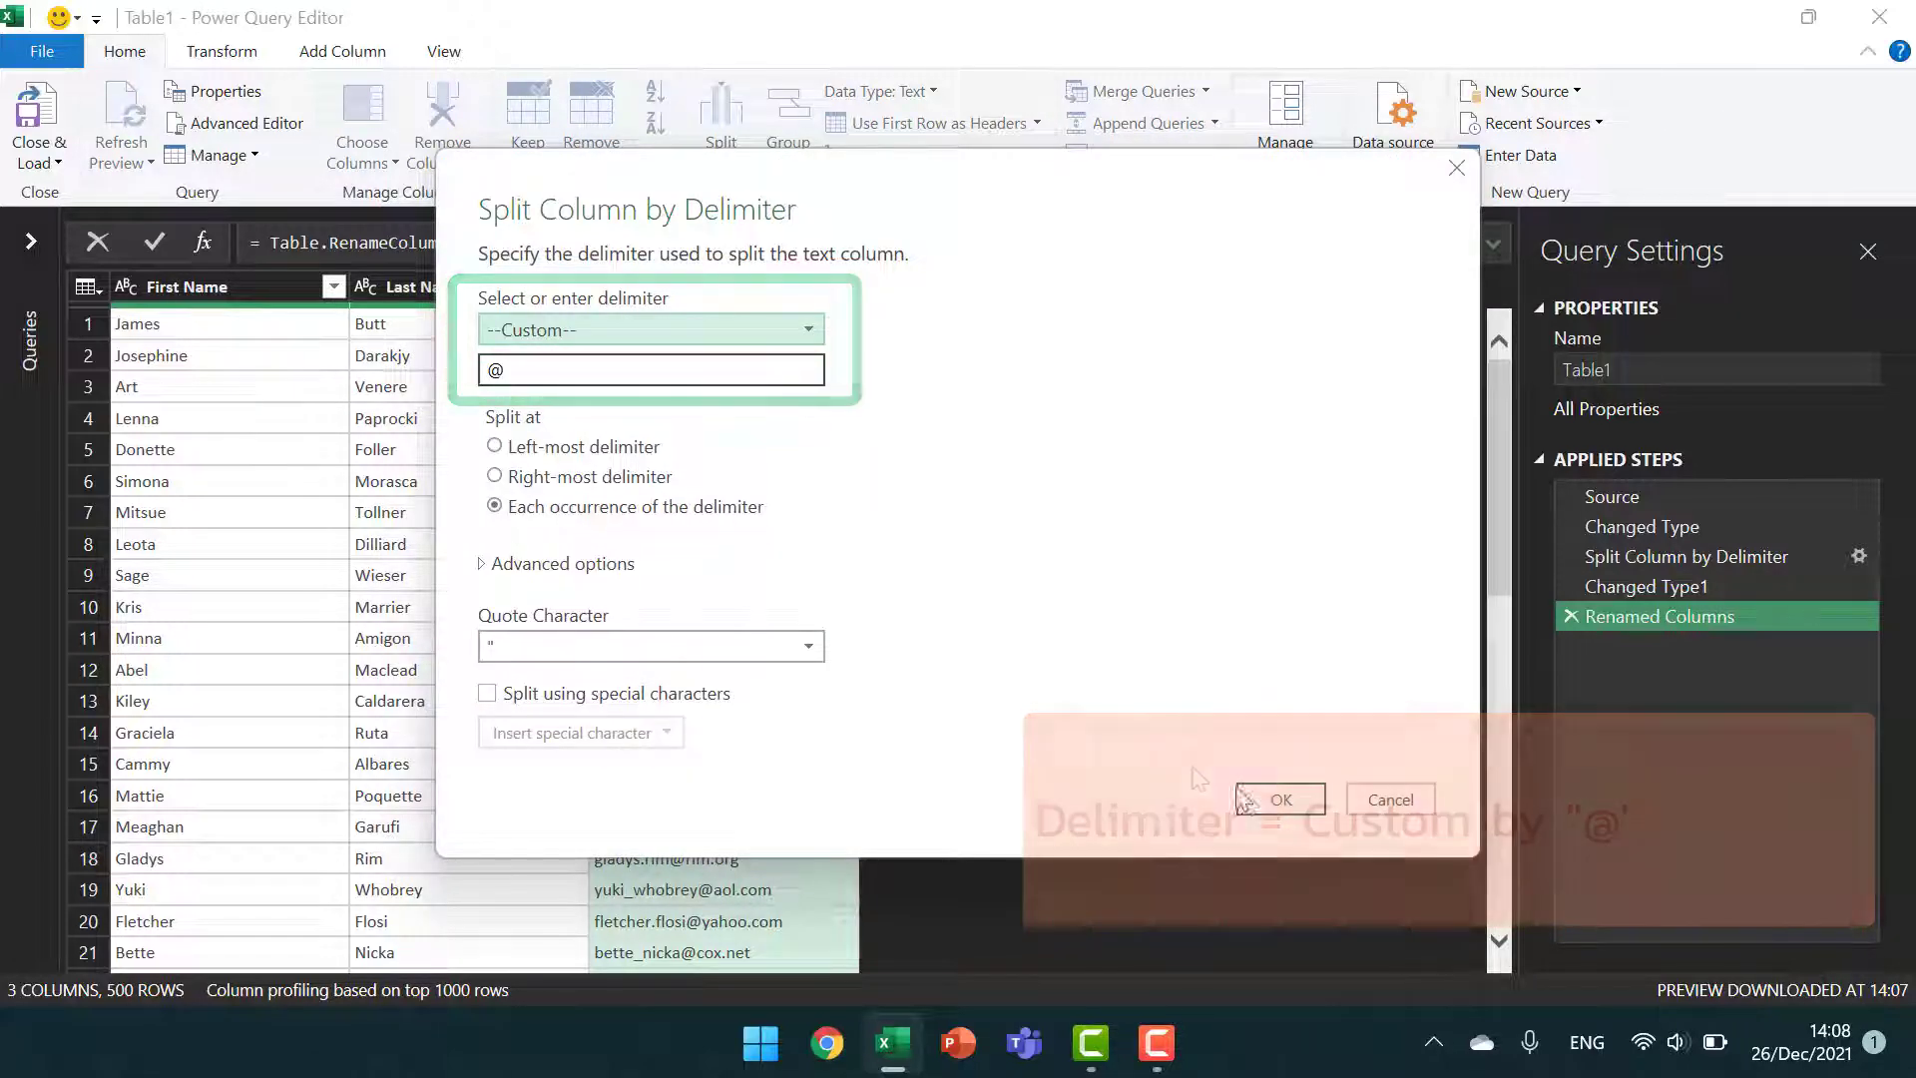
{"action": "left_click", "coordinate": [1252, 801]}
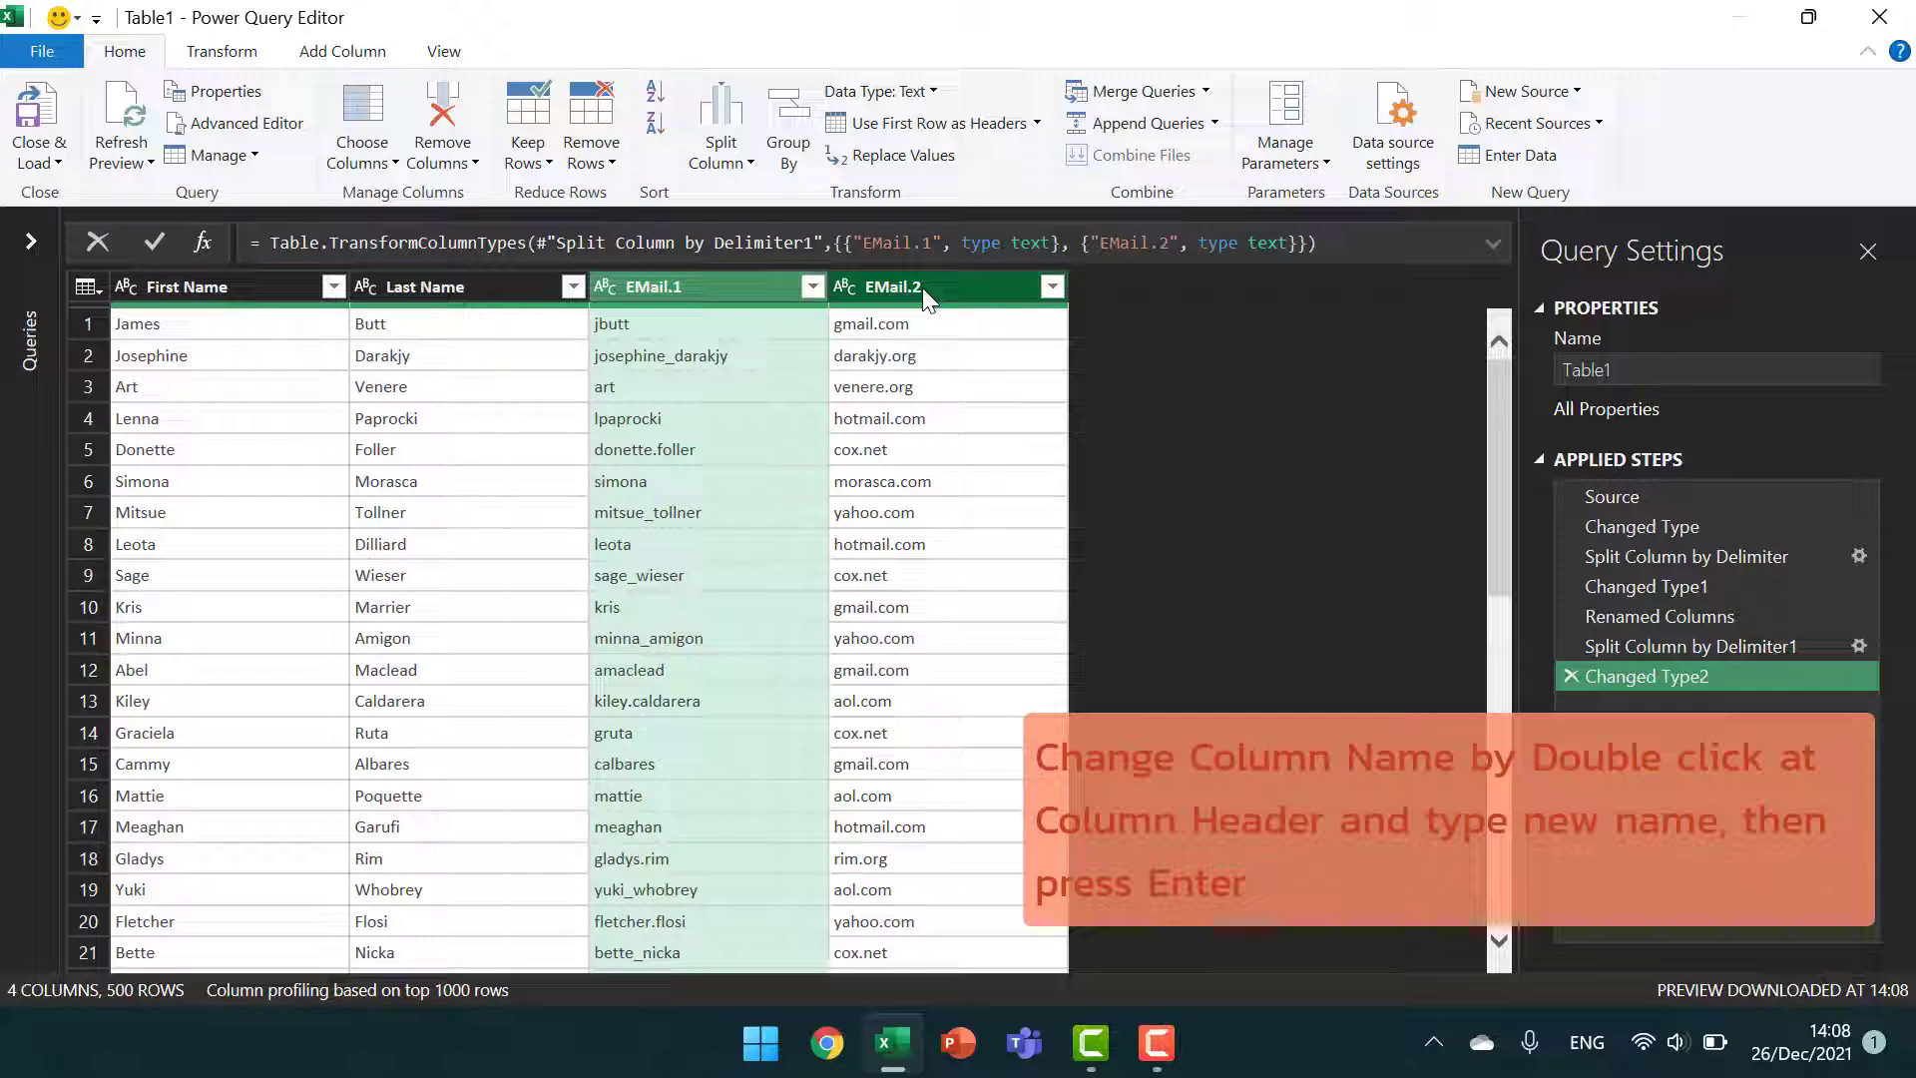
Rename the EMail.2 column "Domain" and remove the EMail.1 column
{"action": "double_click", "coordinate": [922, 288]}
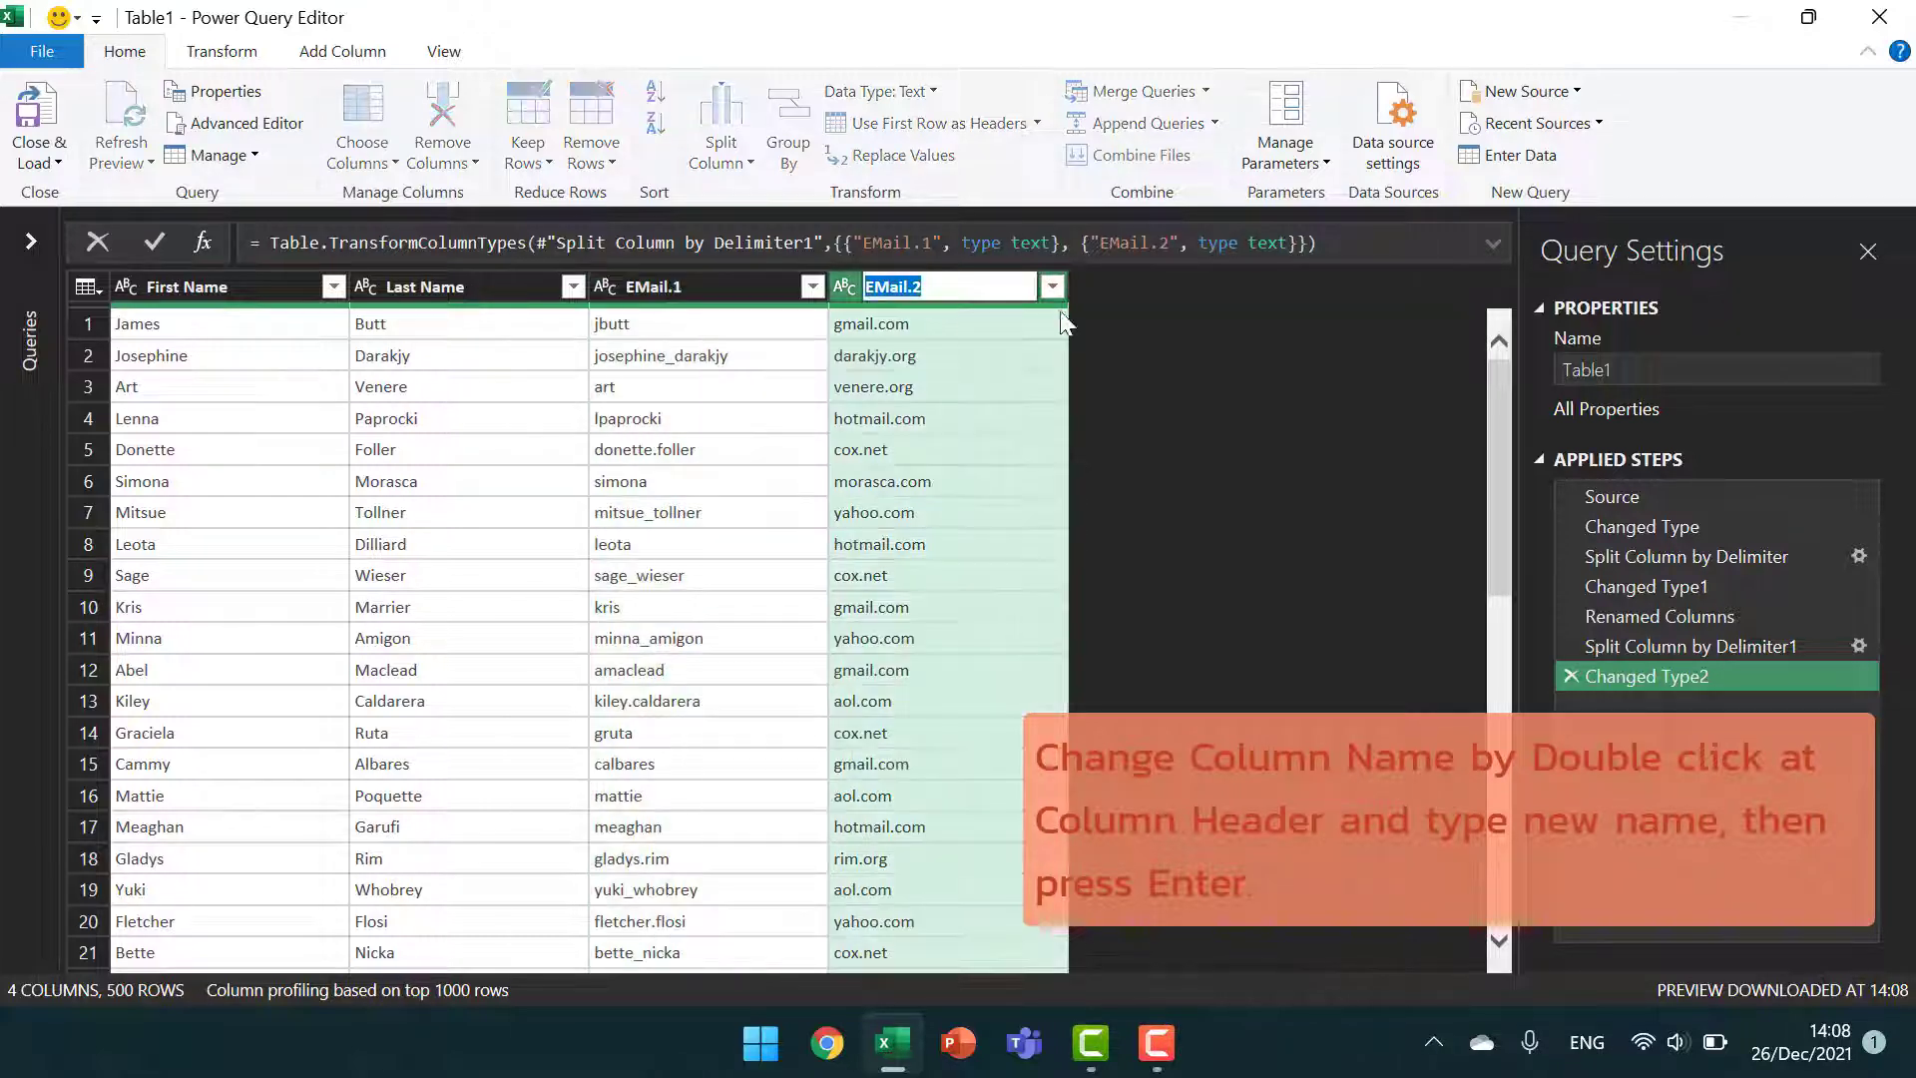
{"action": "type", "text": "Dom"}
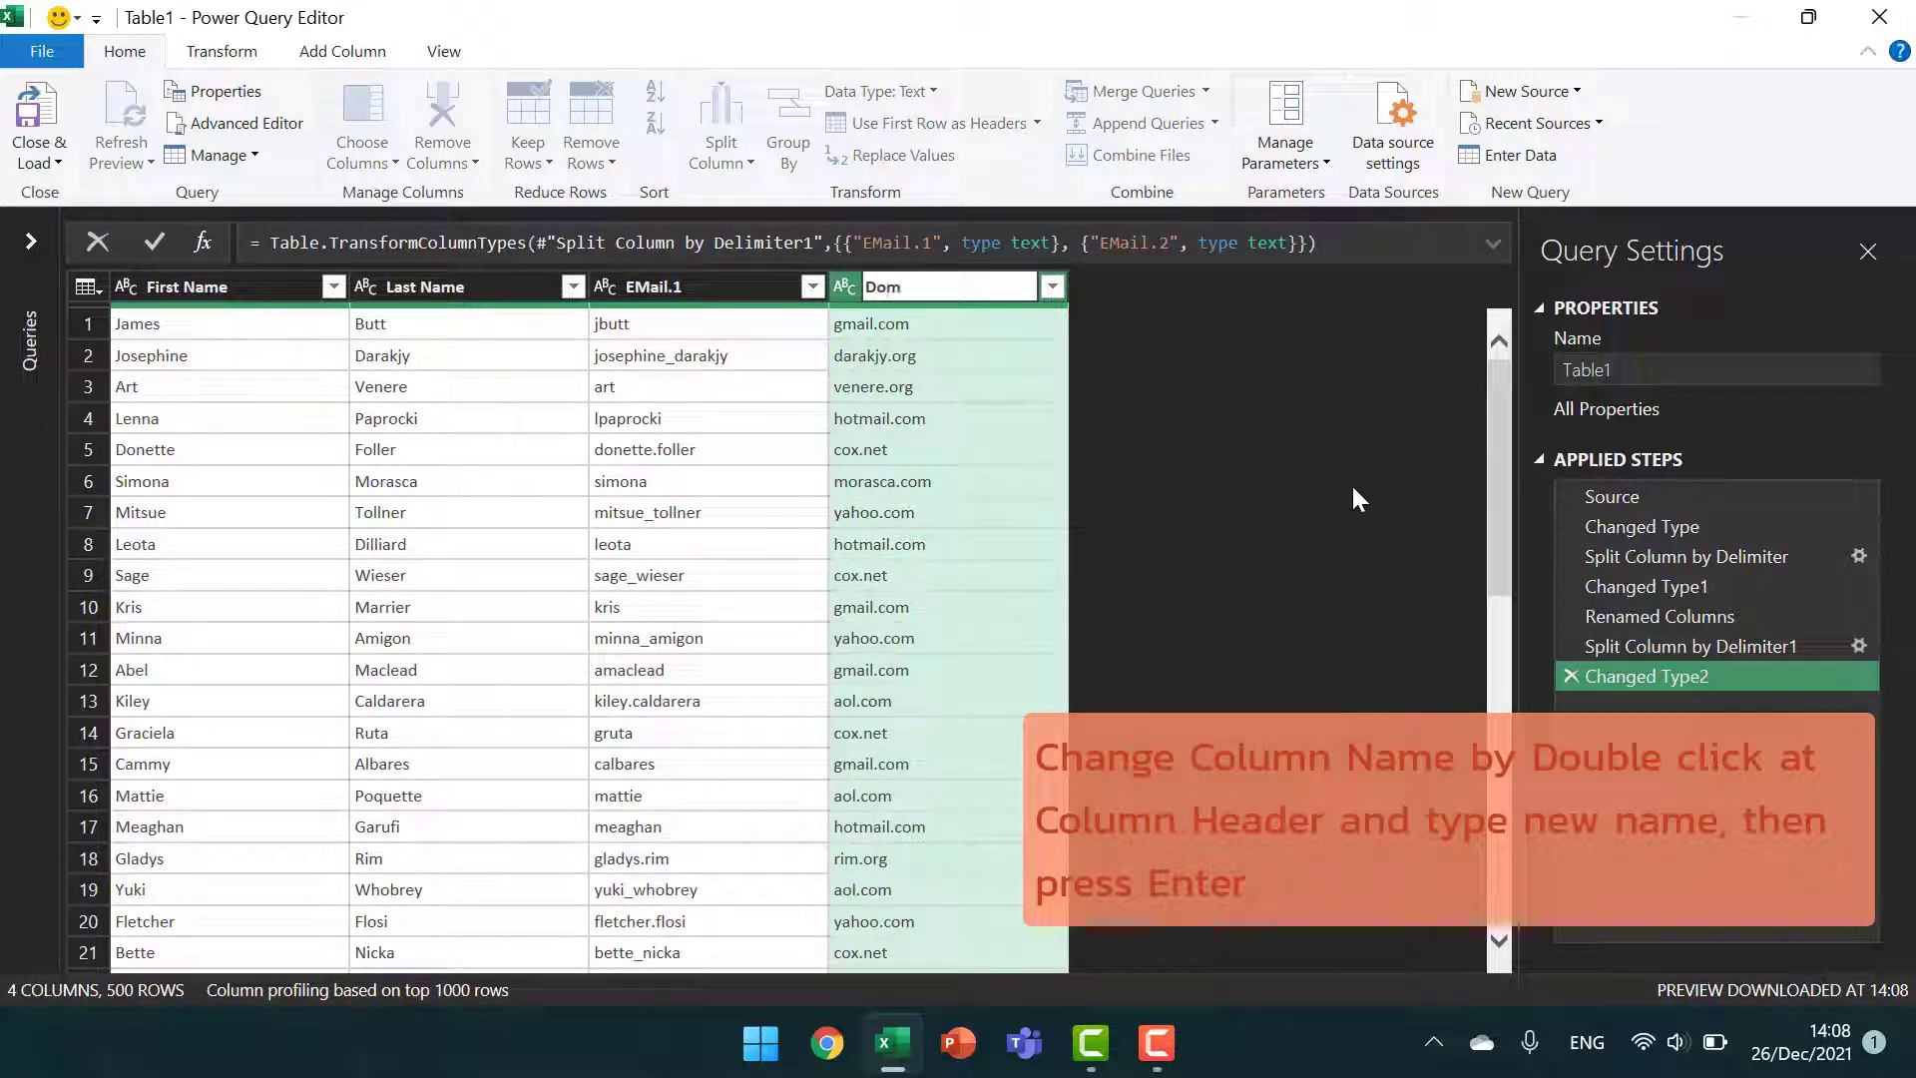
{"action": "type", "text": "ain"}
{"action": "key", "text": "Return"}
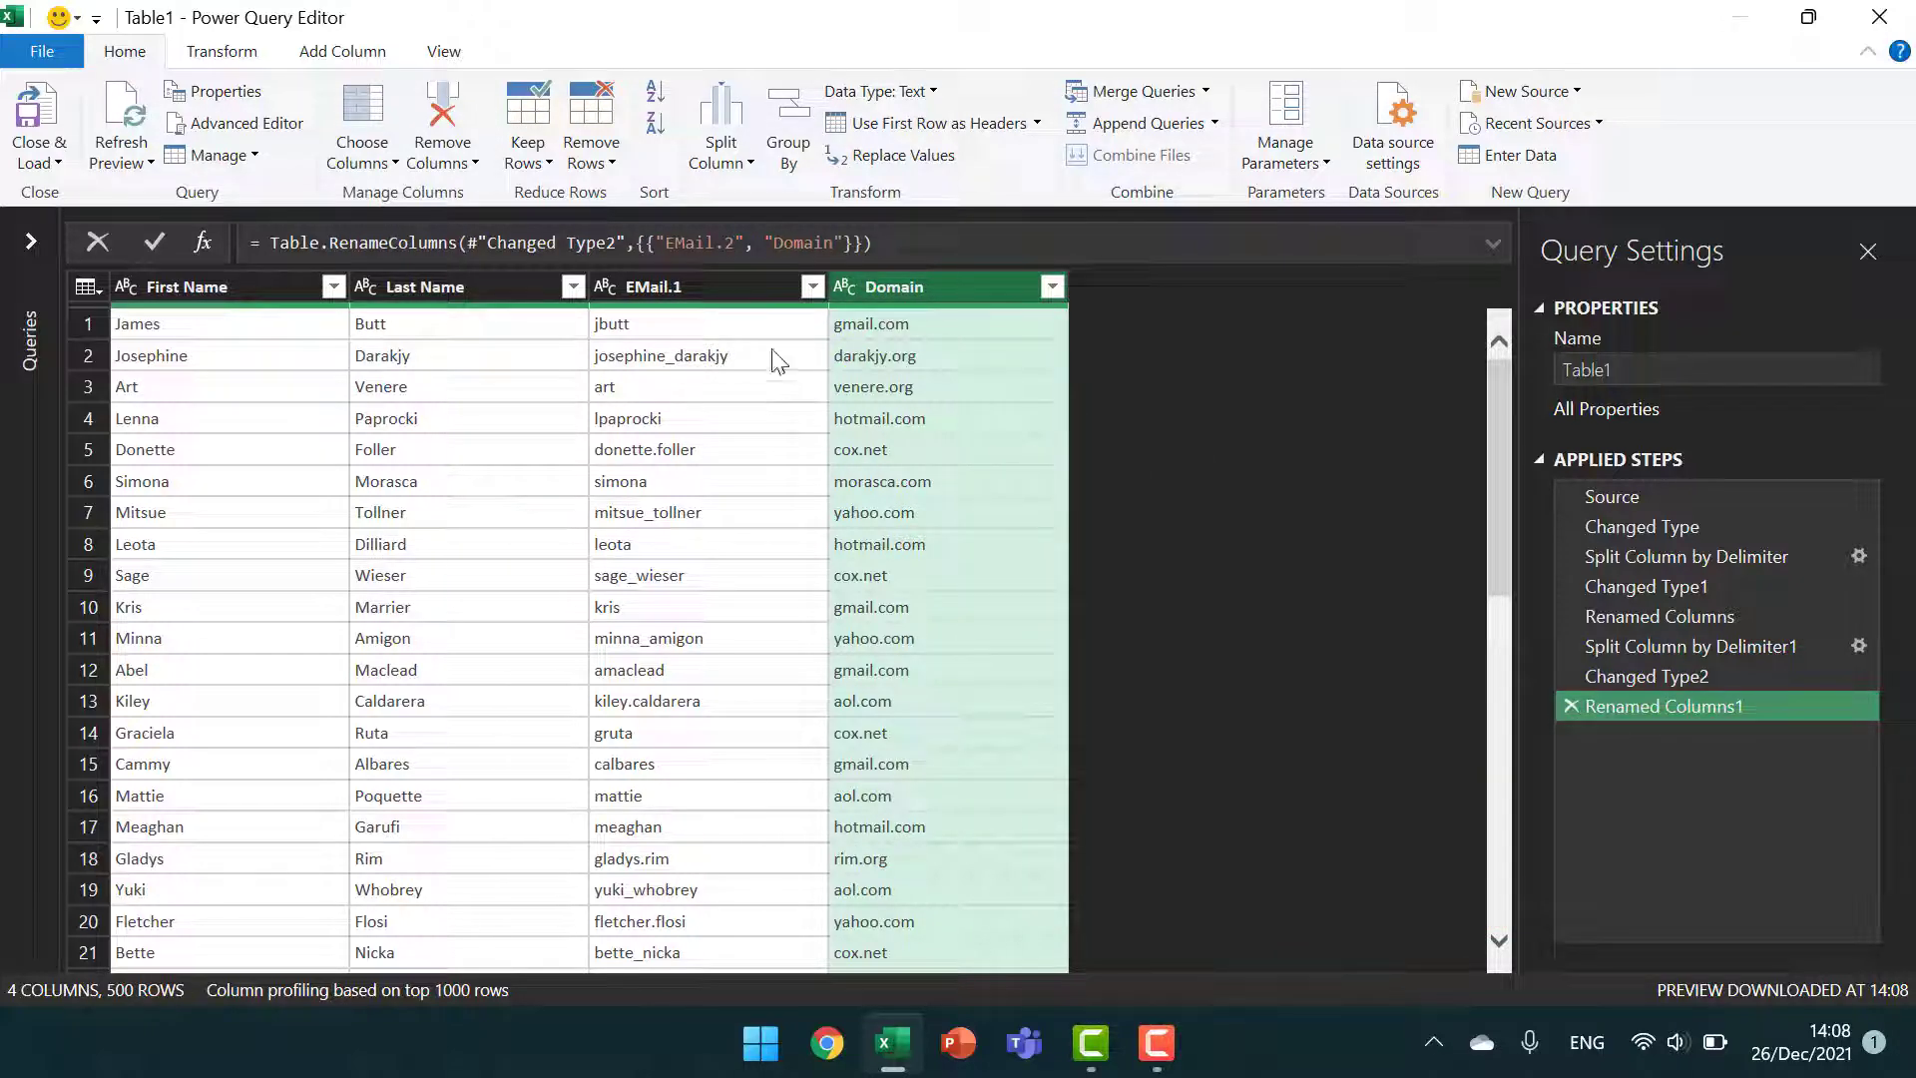
{"action": "right_click", "coordinate": [736, 286]}
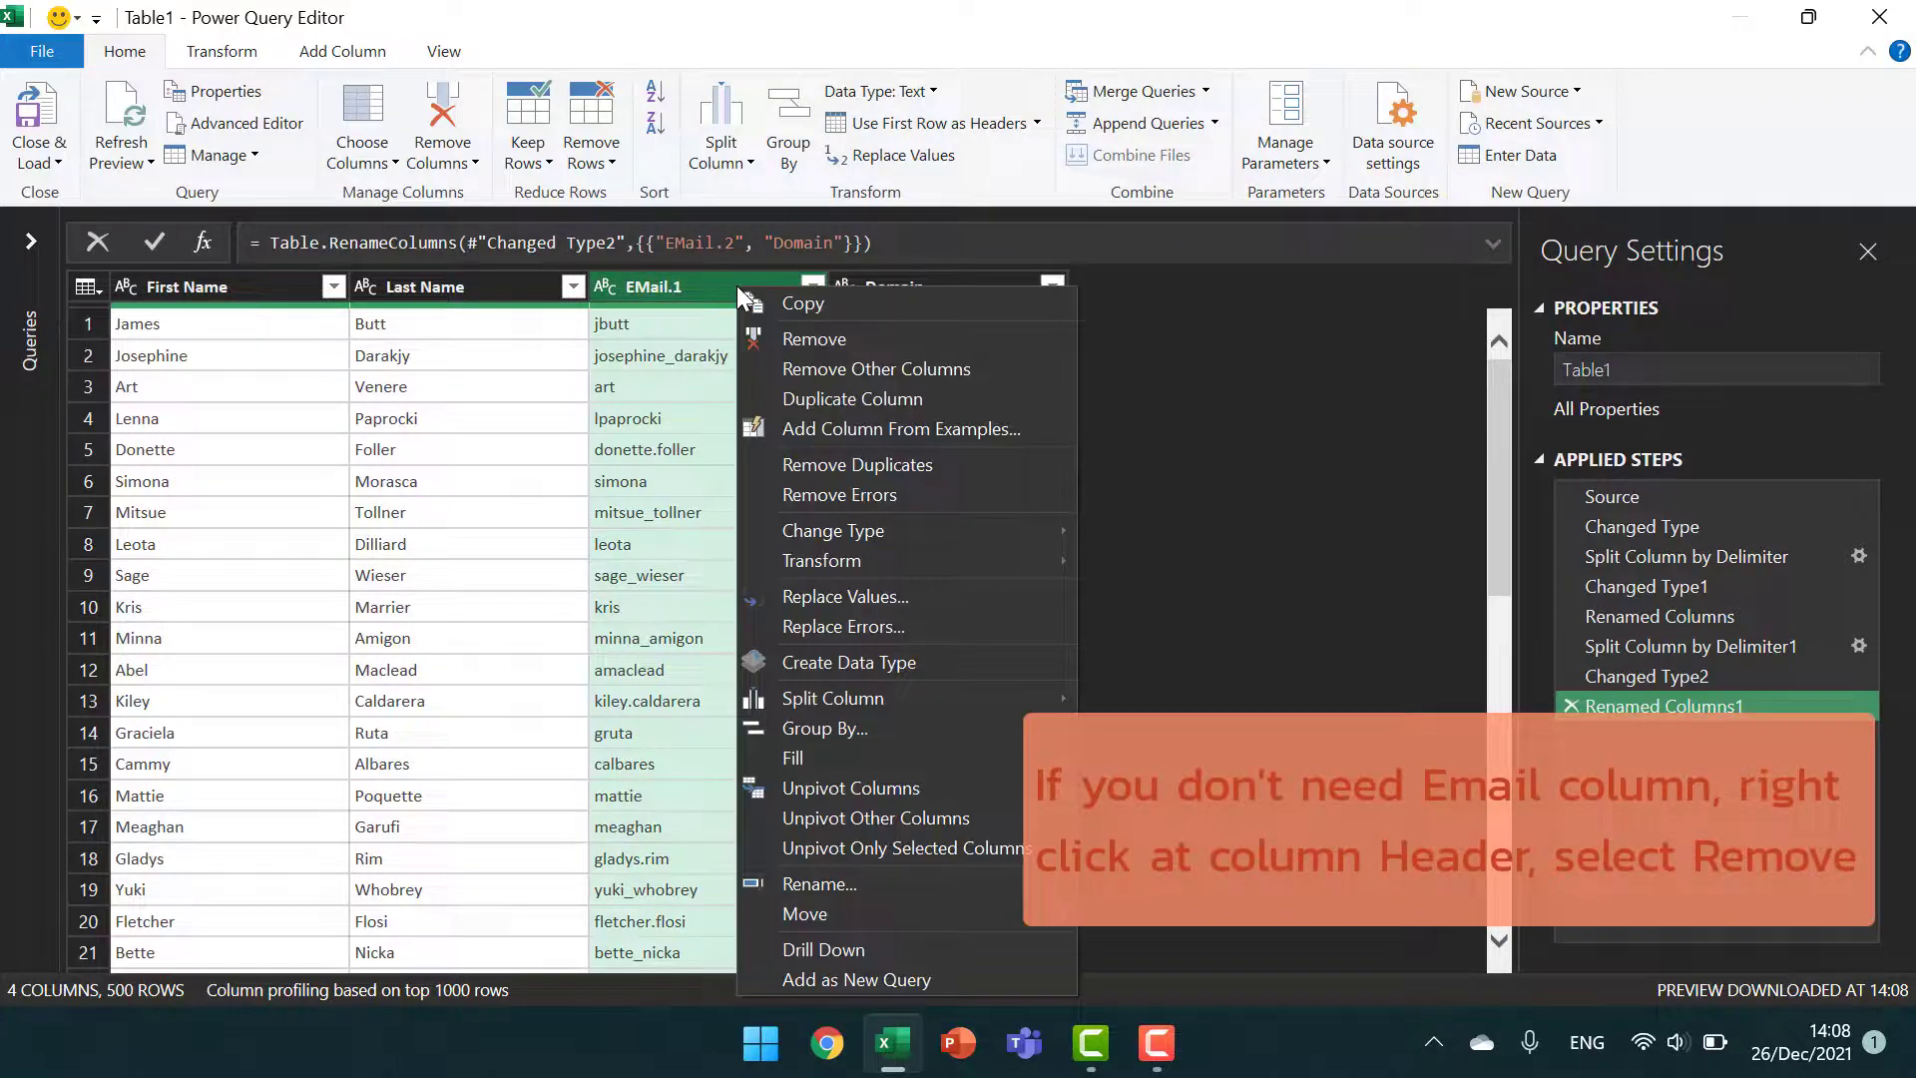
{"action": "left_click", "coordinate": [818, 347]}
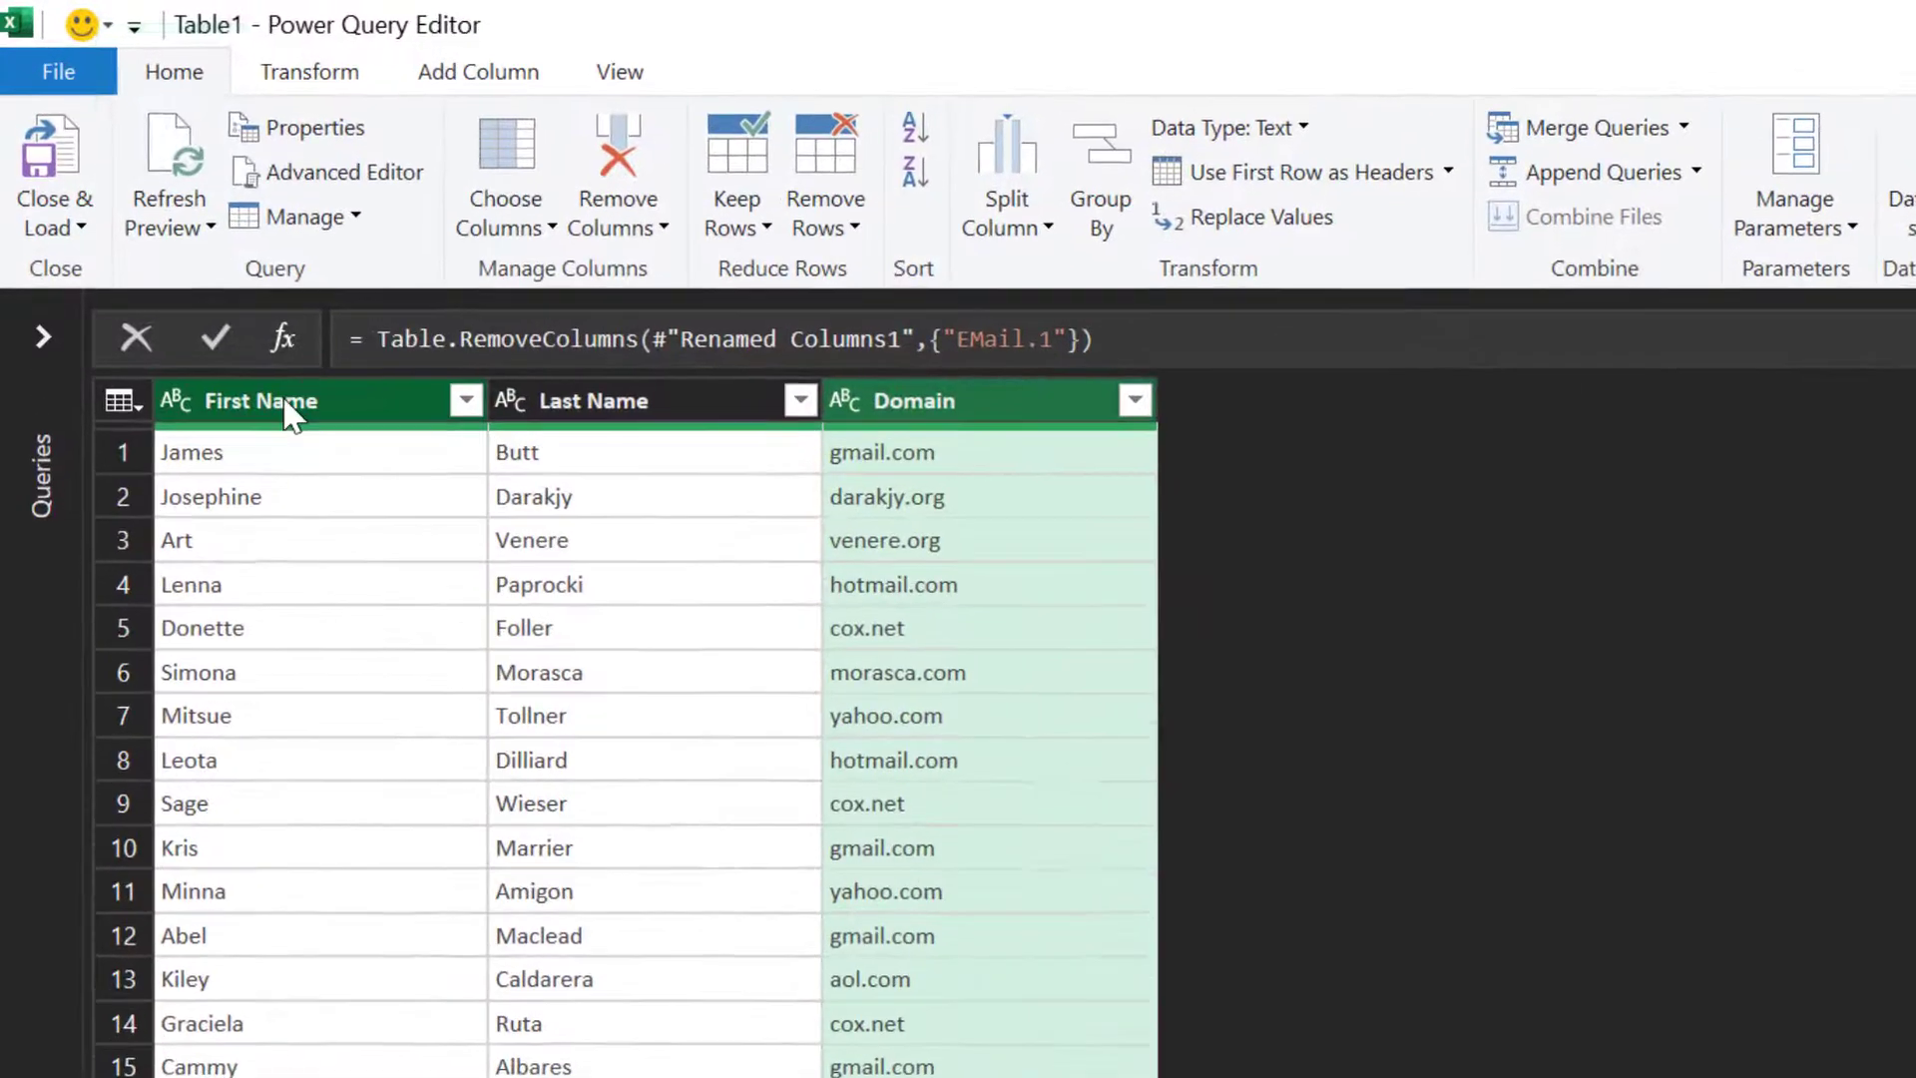
Load the query result as a table into the existing Power Query worksheet at E4, and dismiss the queries list
{"action": "left_click", "coordinate": [55, 225]}
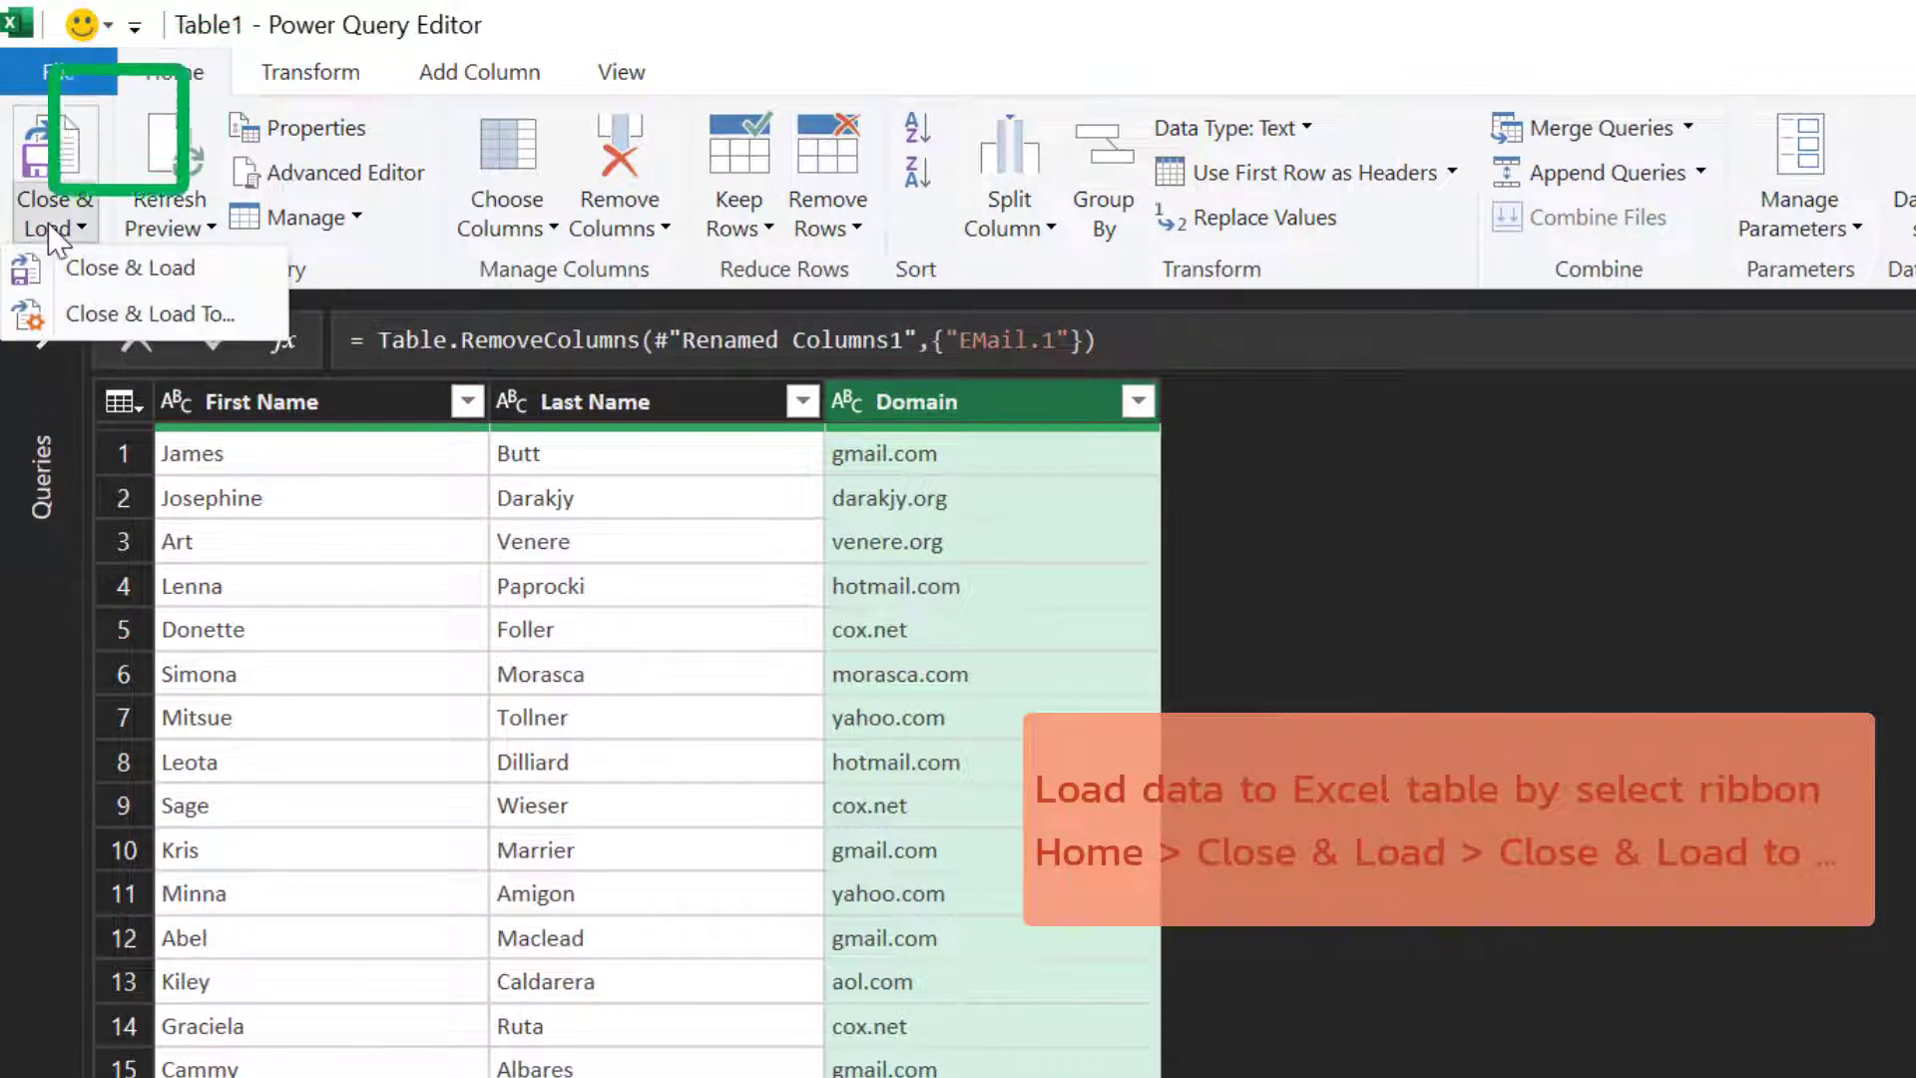
{"action": "left_click", "coordinate": [219, 313]}
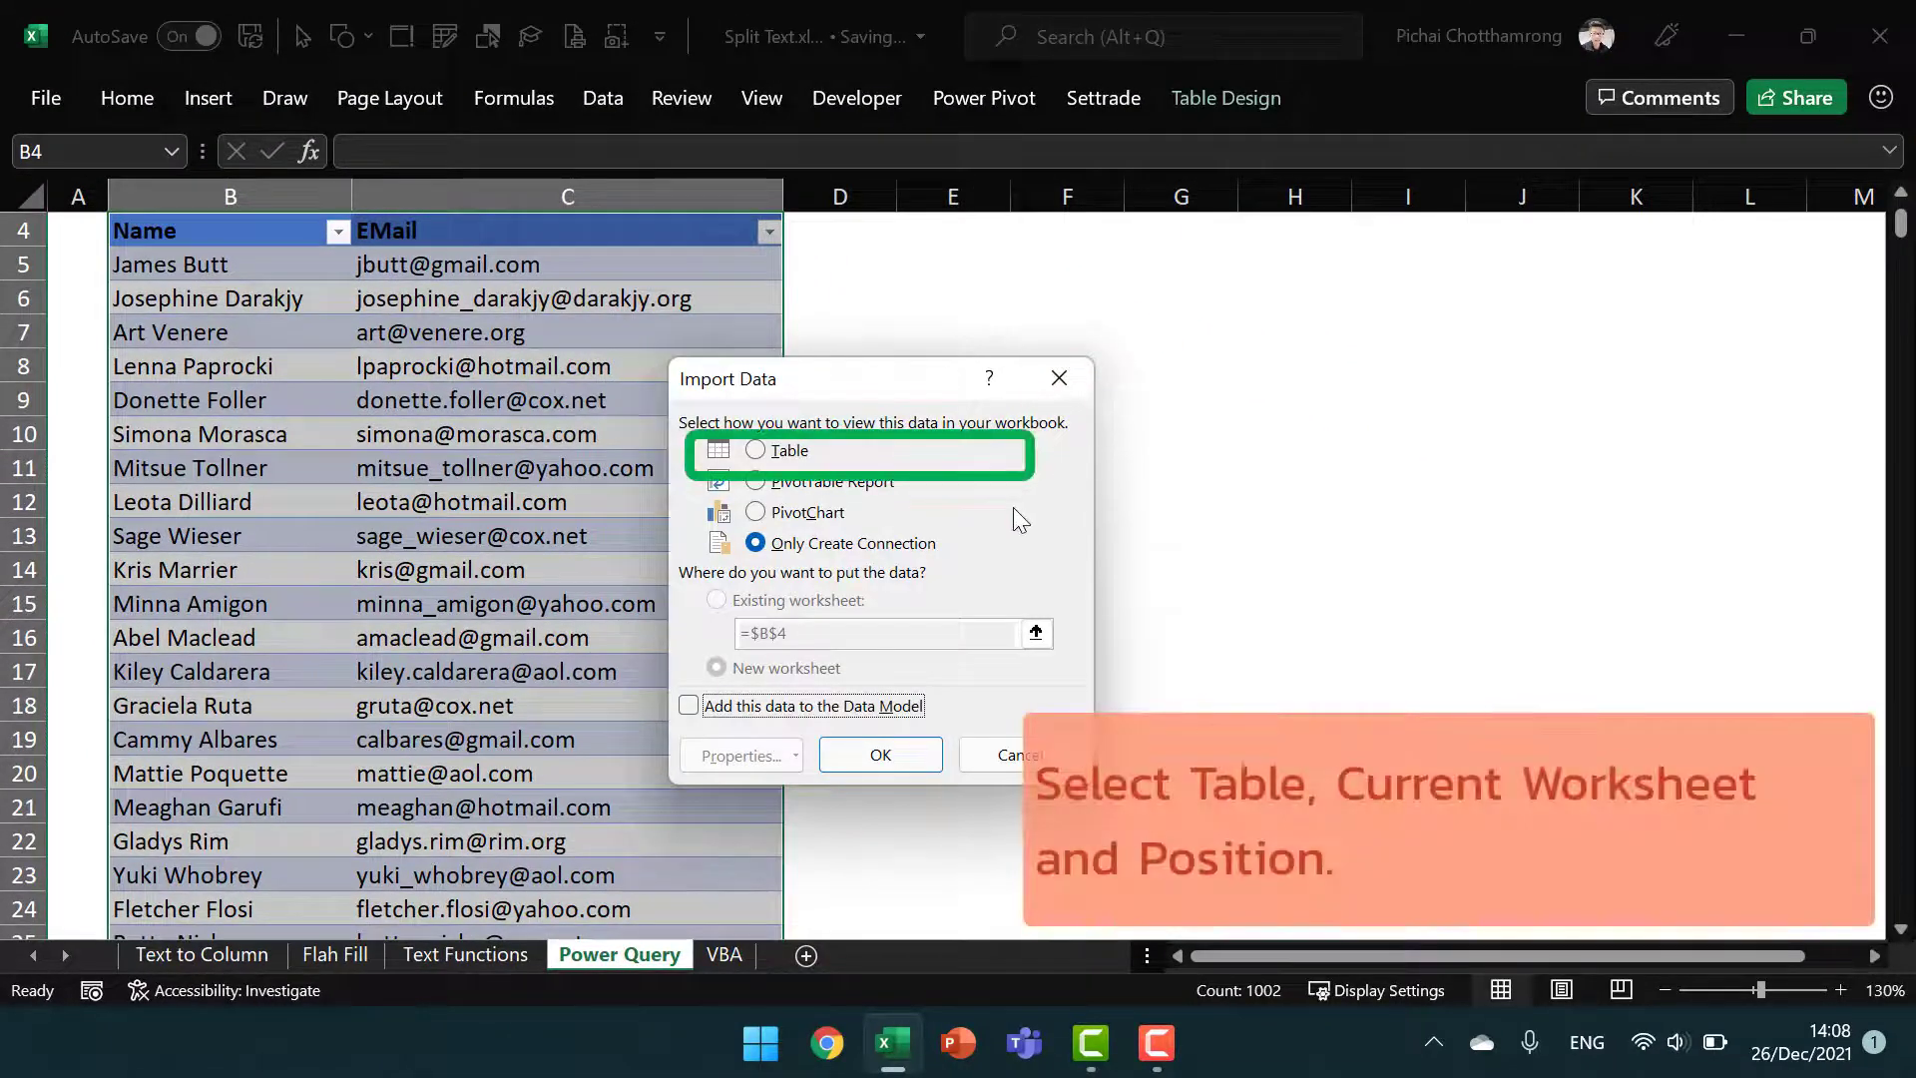
{"action": "left_click", "coordinate": [790, 451]}
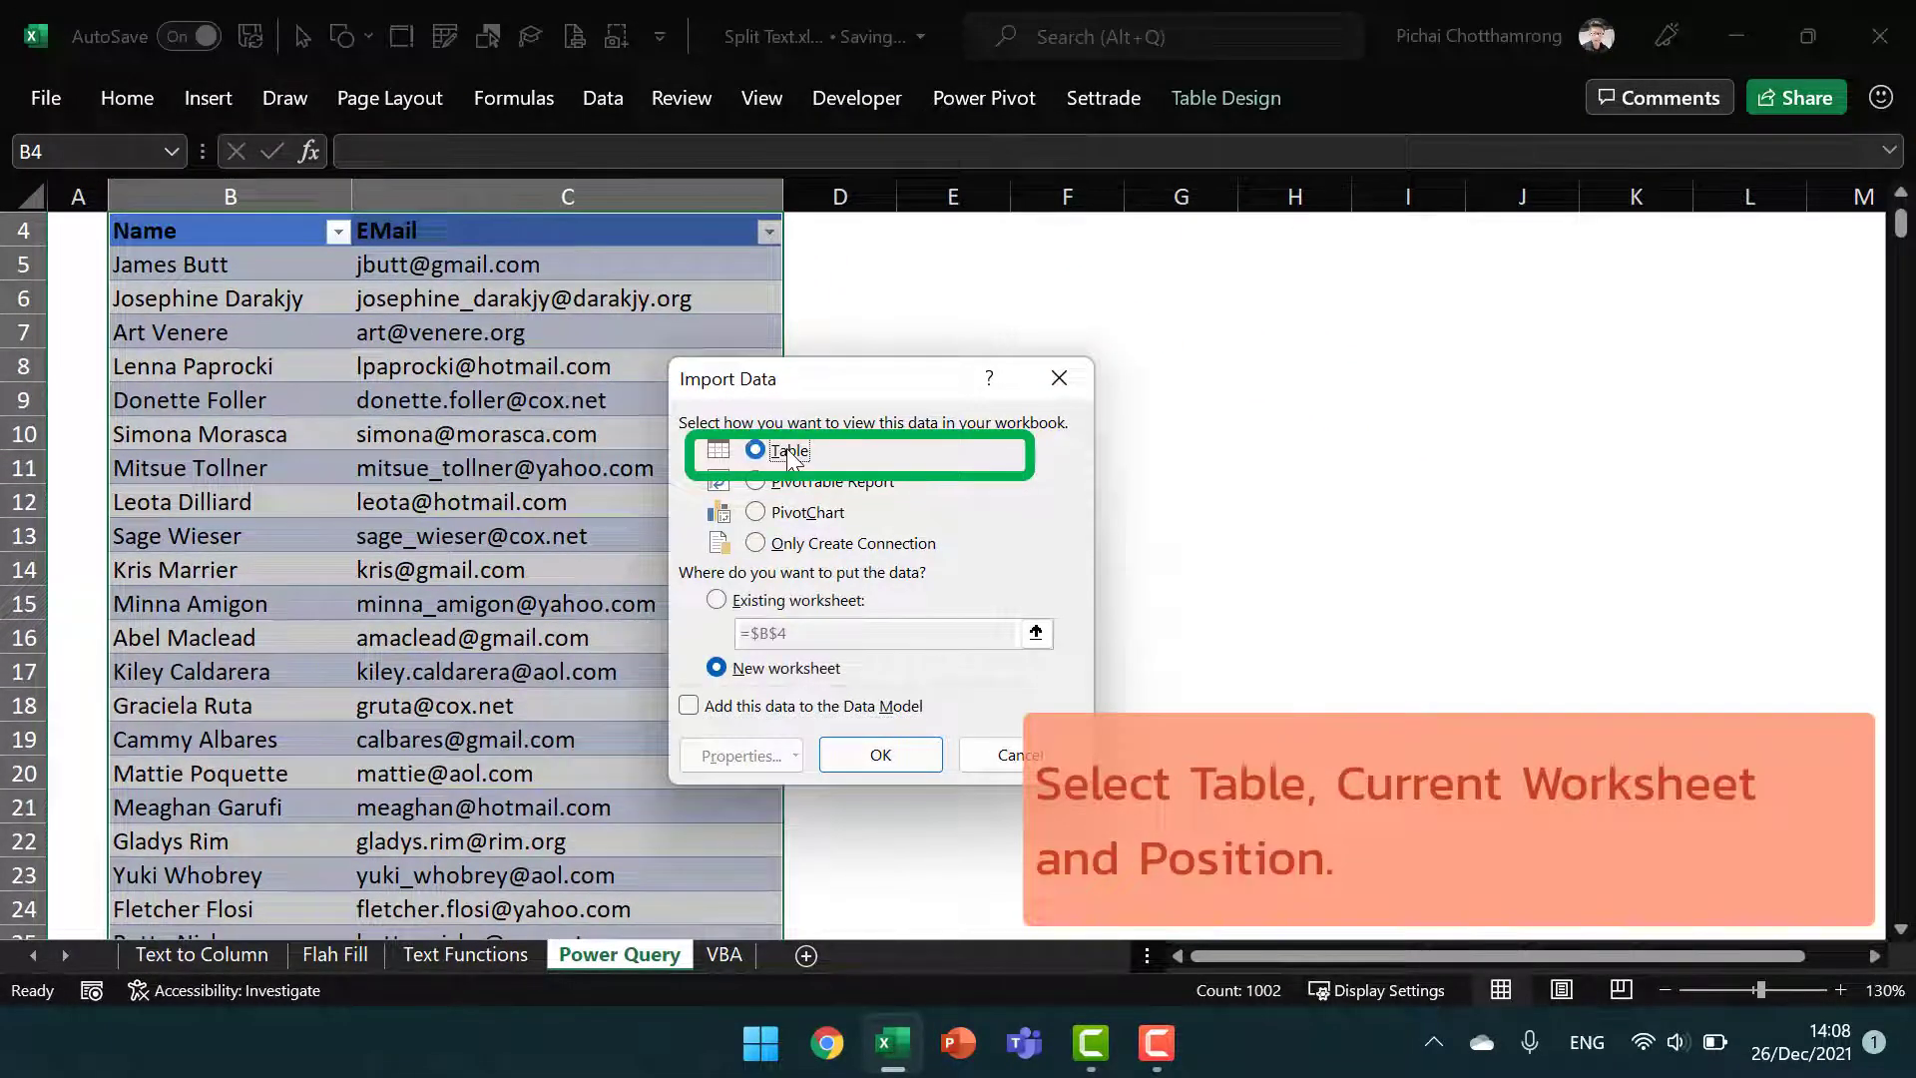
{"action": "left_click", "coordinate": [833, 591]}
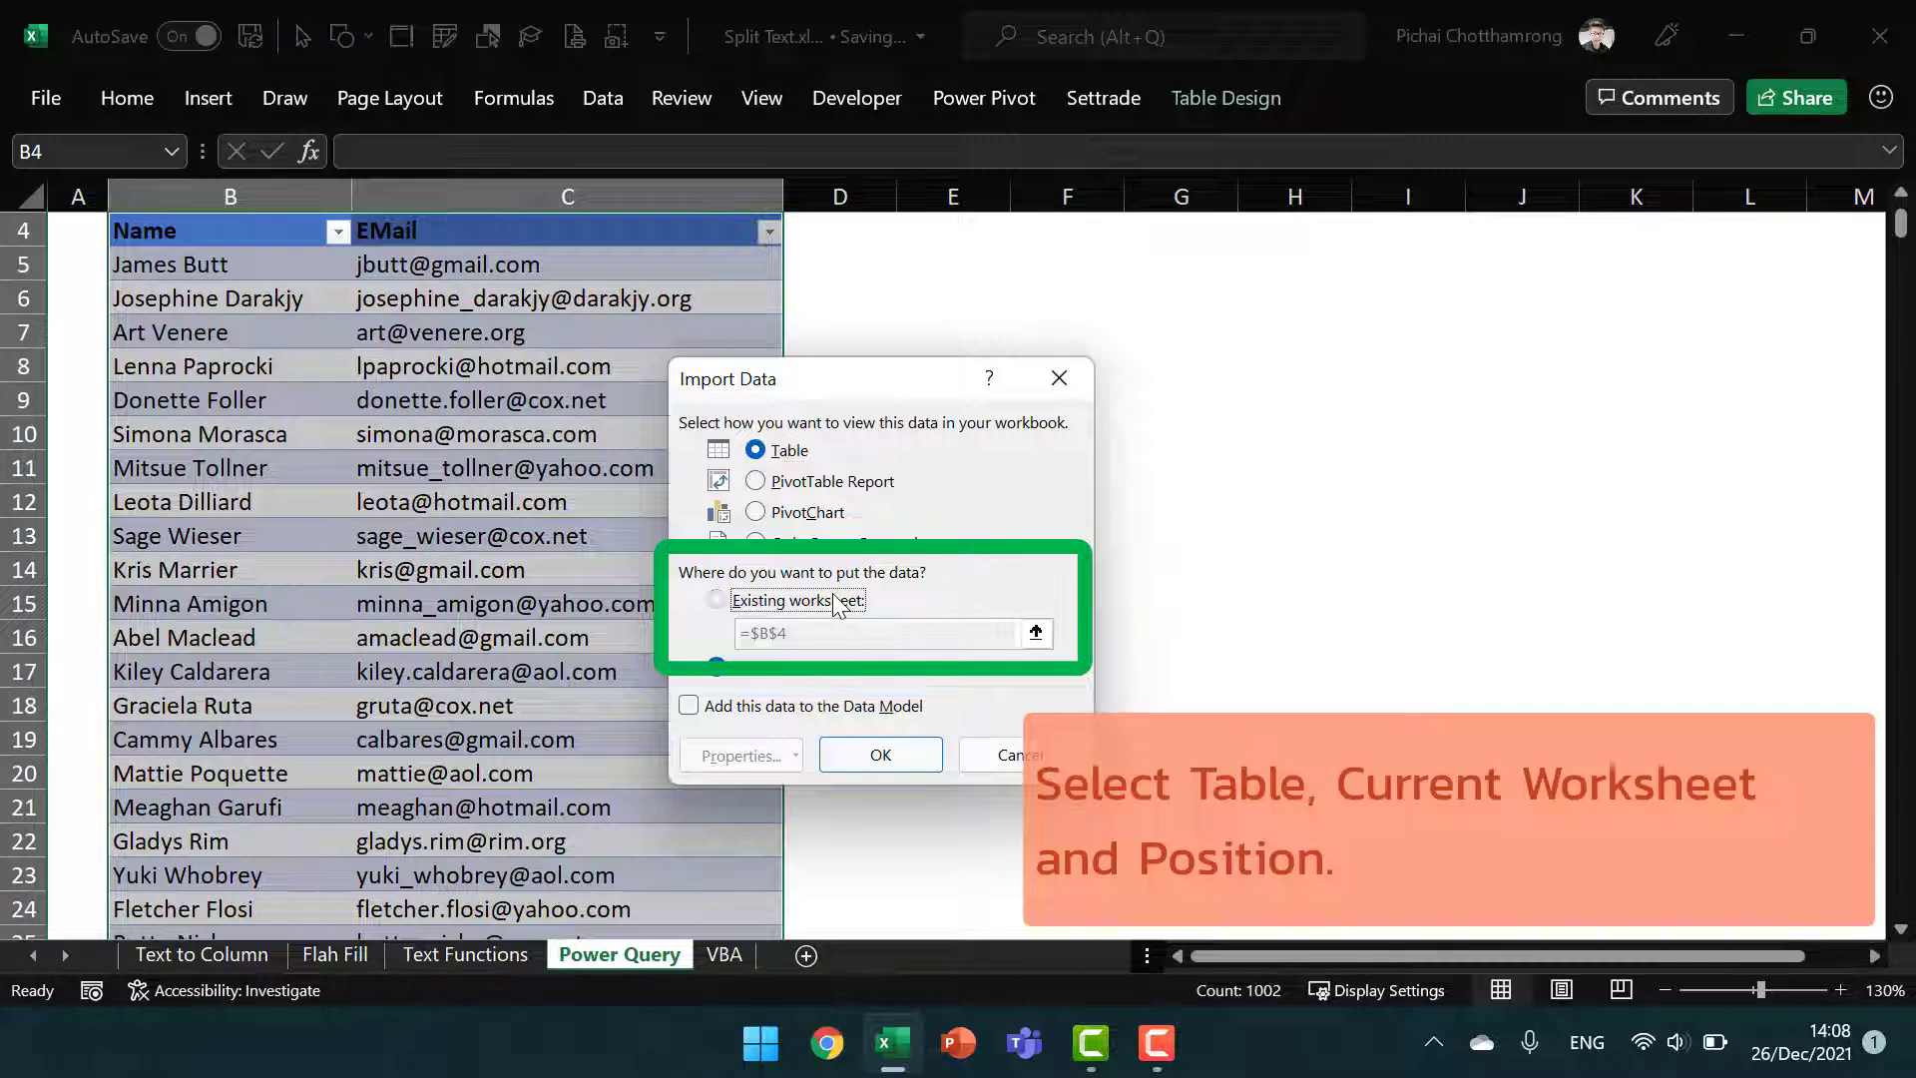
{"action": "left_click", "coordinate": [955, 239]}
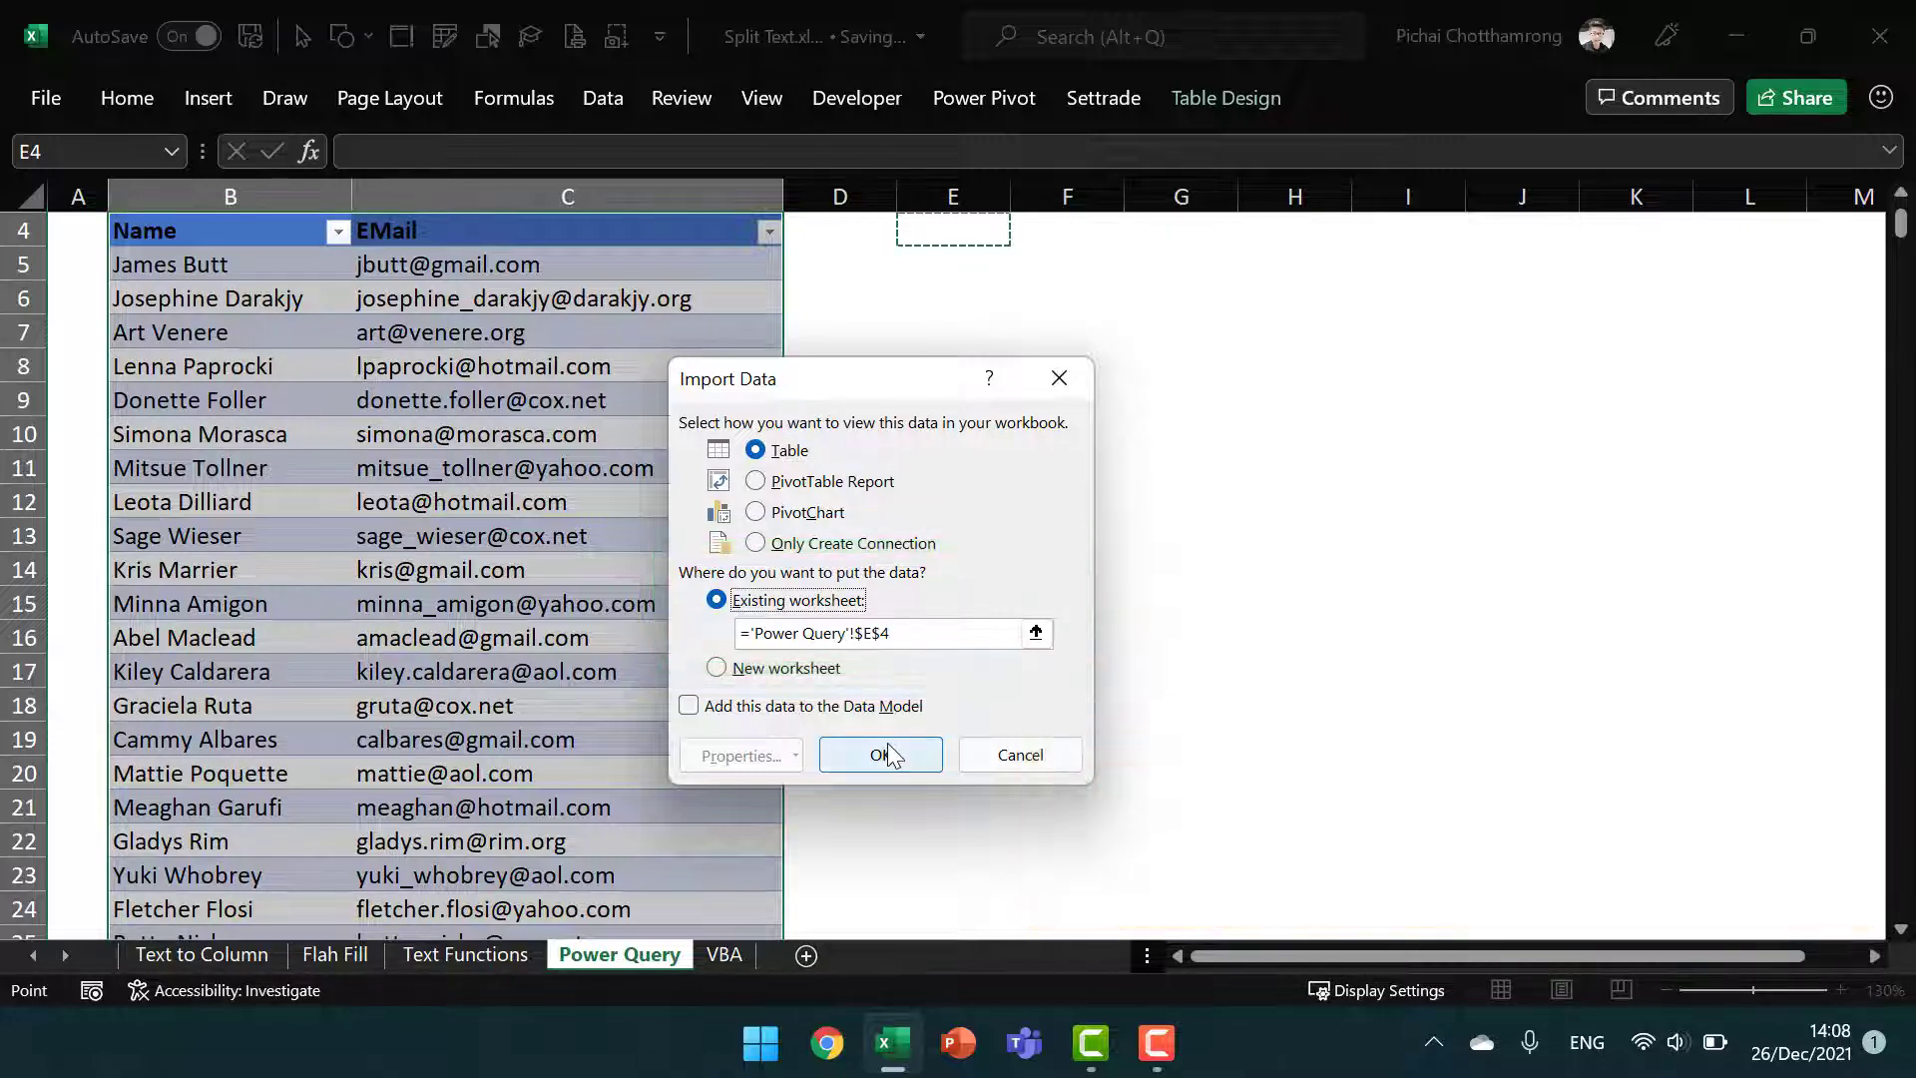
{"action": "left_click", "coordinate": [880, 755]}
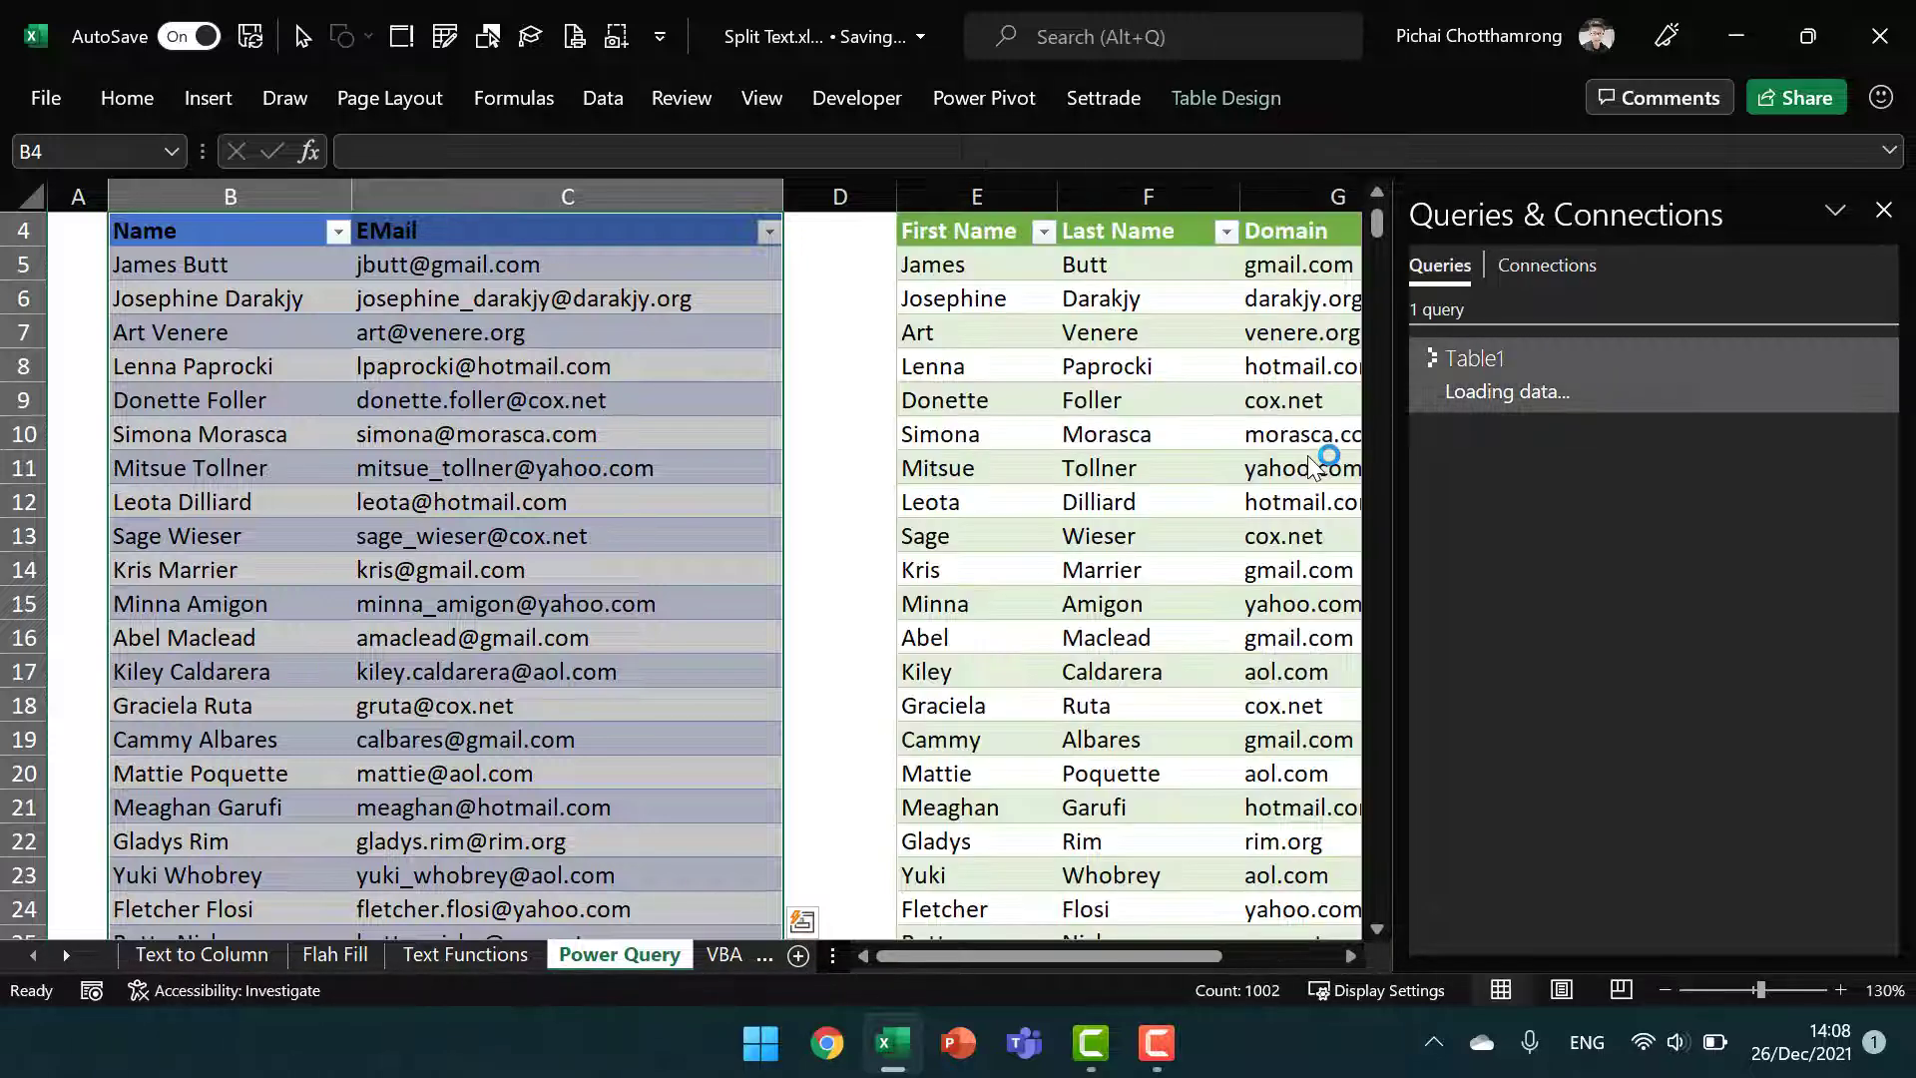
{"action": "left_click", "coordinate": [1884, 212]}
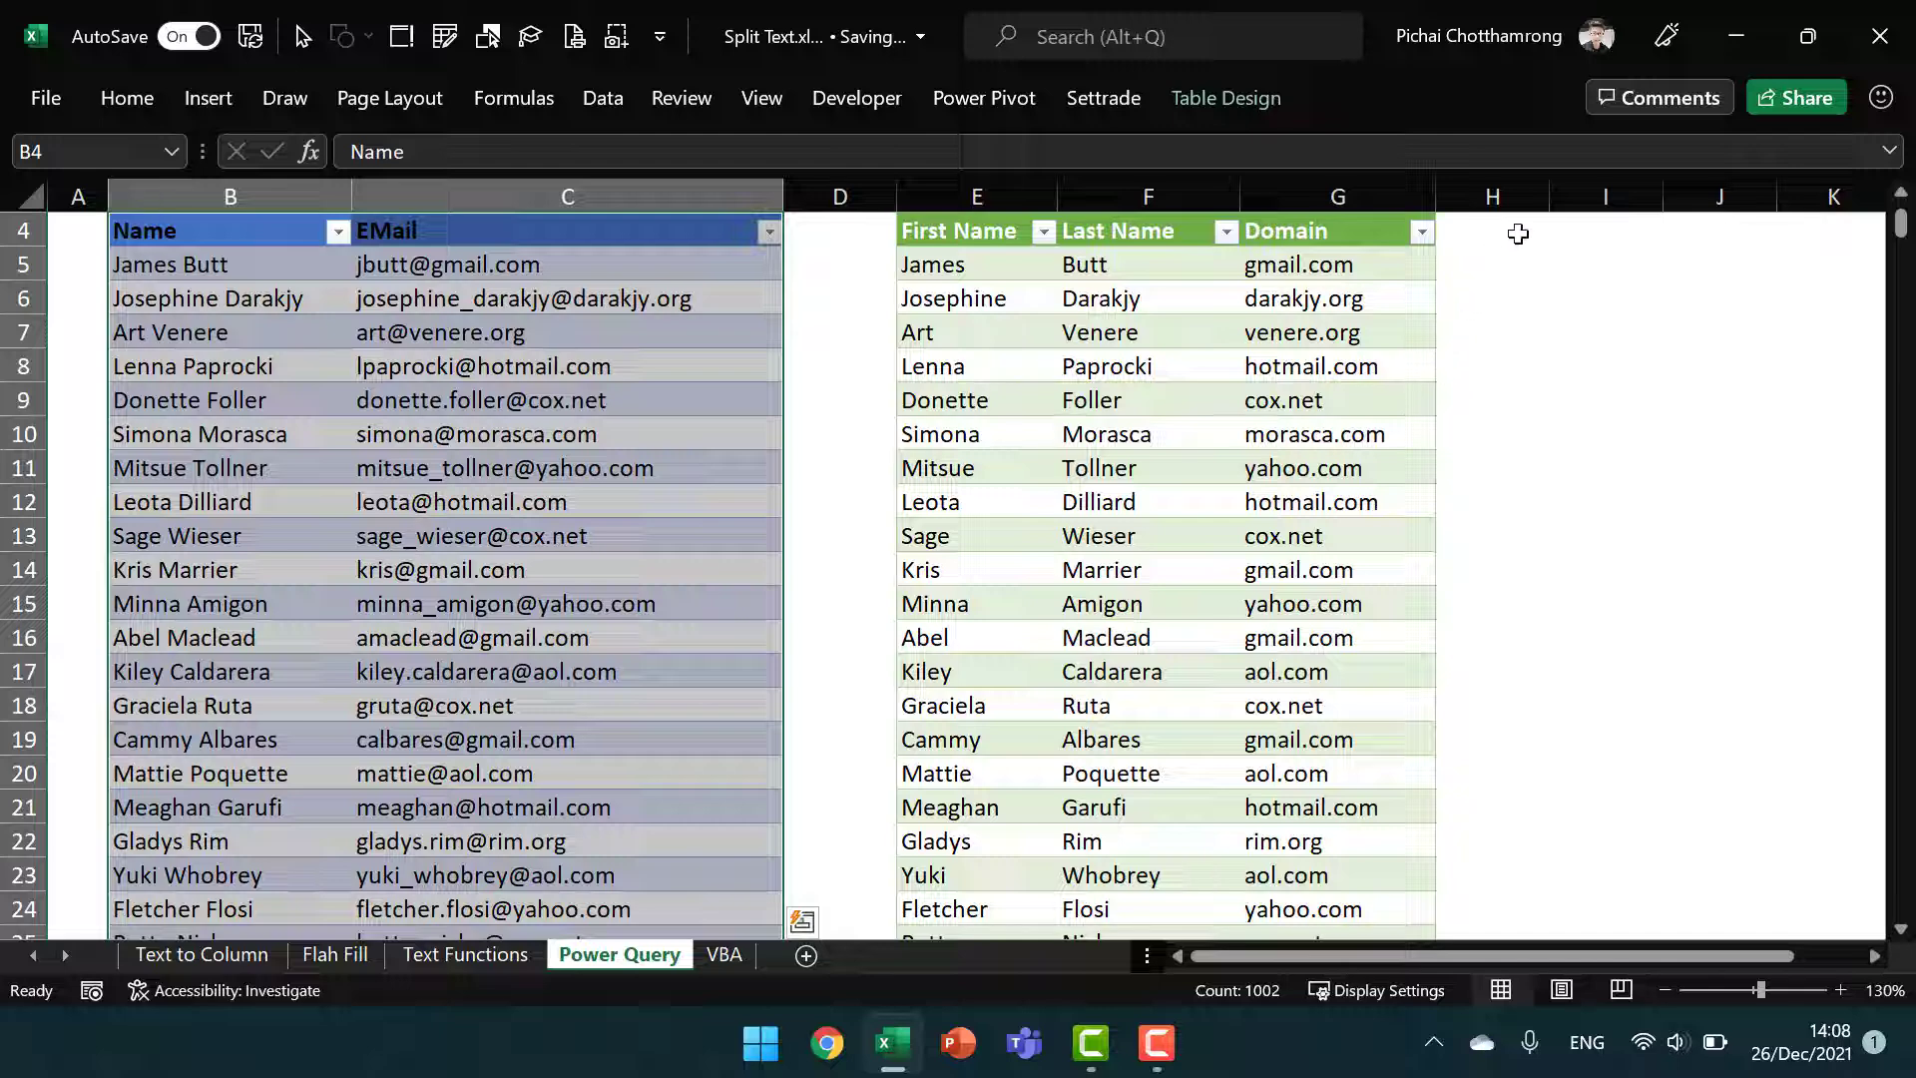
{"action": "left_click", "coordinate": [1518, 234]}
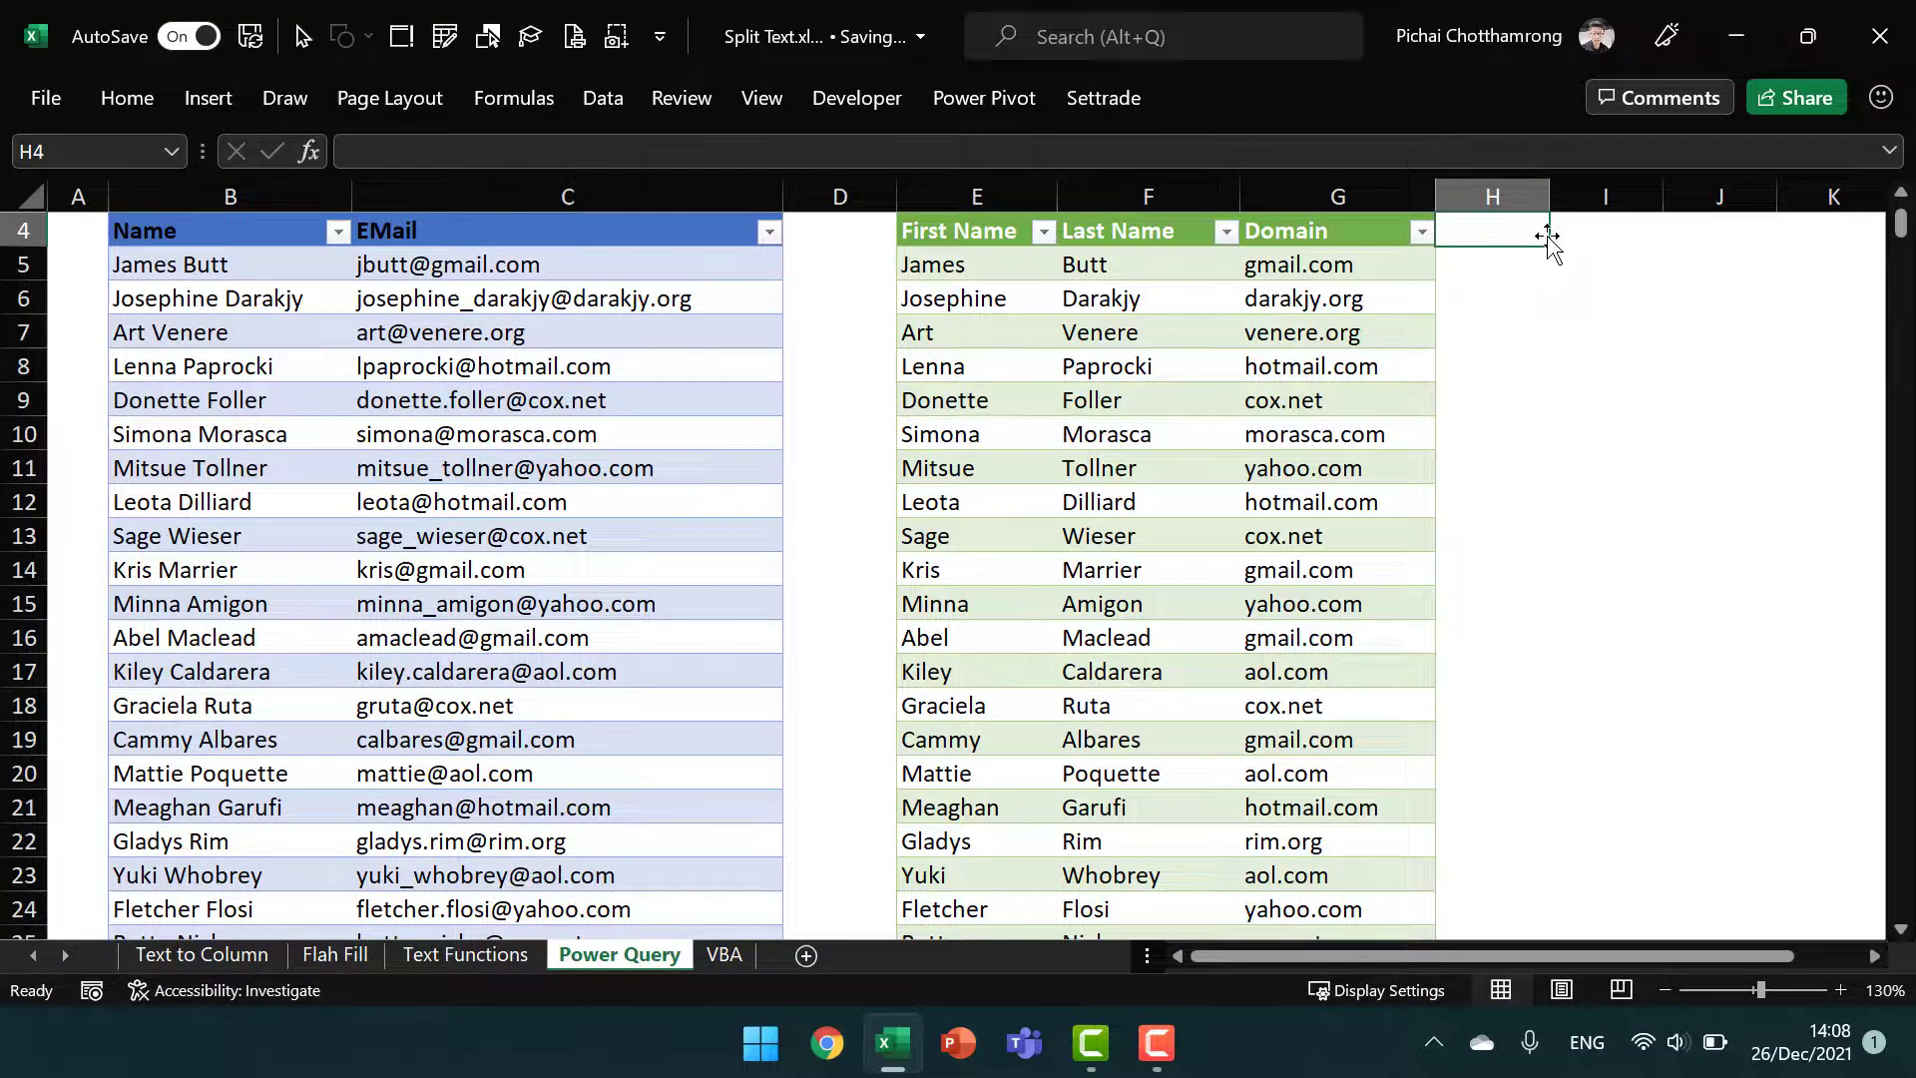
{"action": "scroll", "coordinate": [1548, 240], "scroll_direction": "up", "scroll_amount": 1}
{"action": "key", "text": "ctrl+Up"}
{"action": "key", "text": "ctrl+Left"}
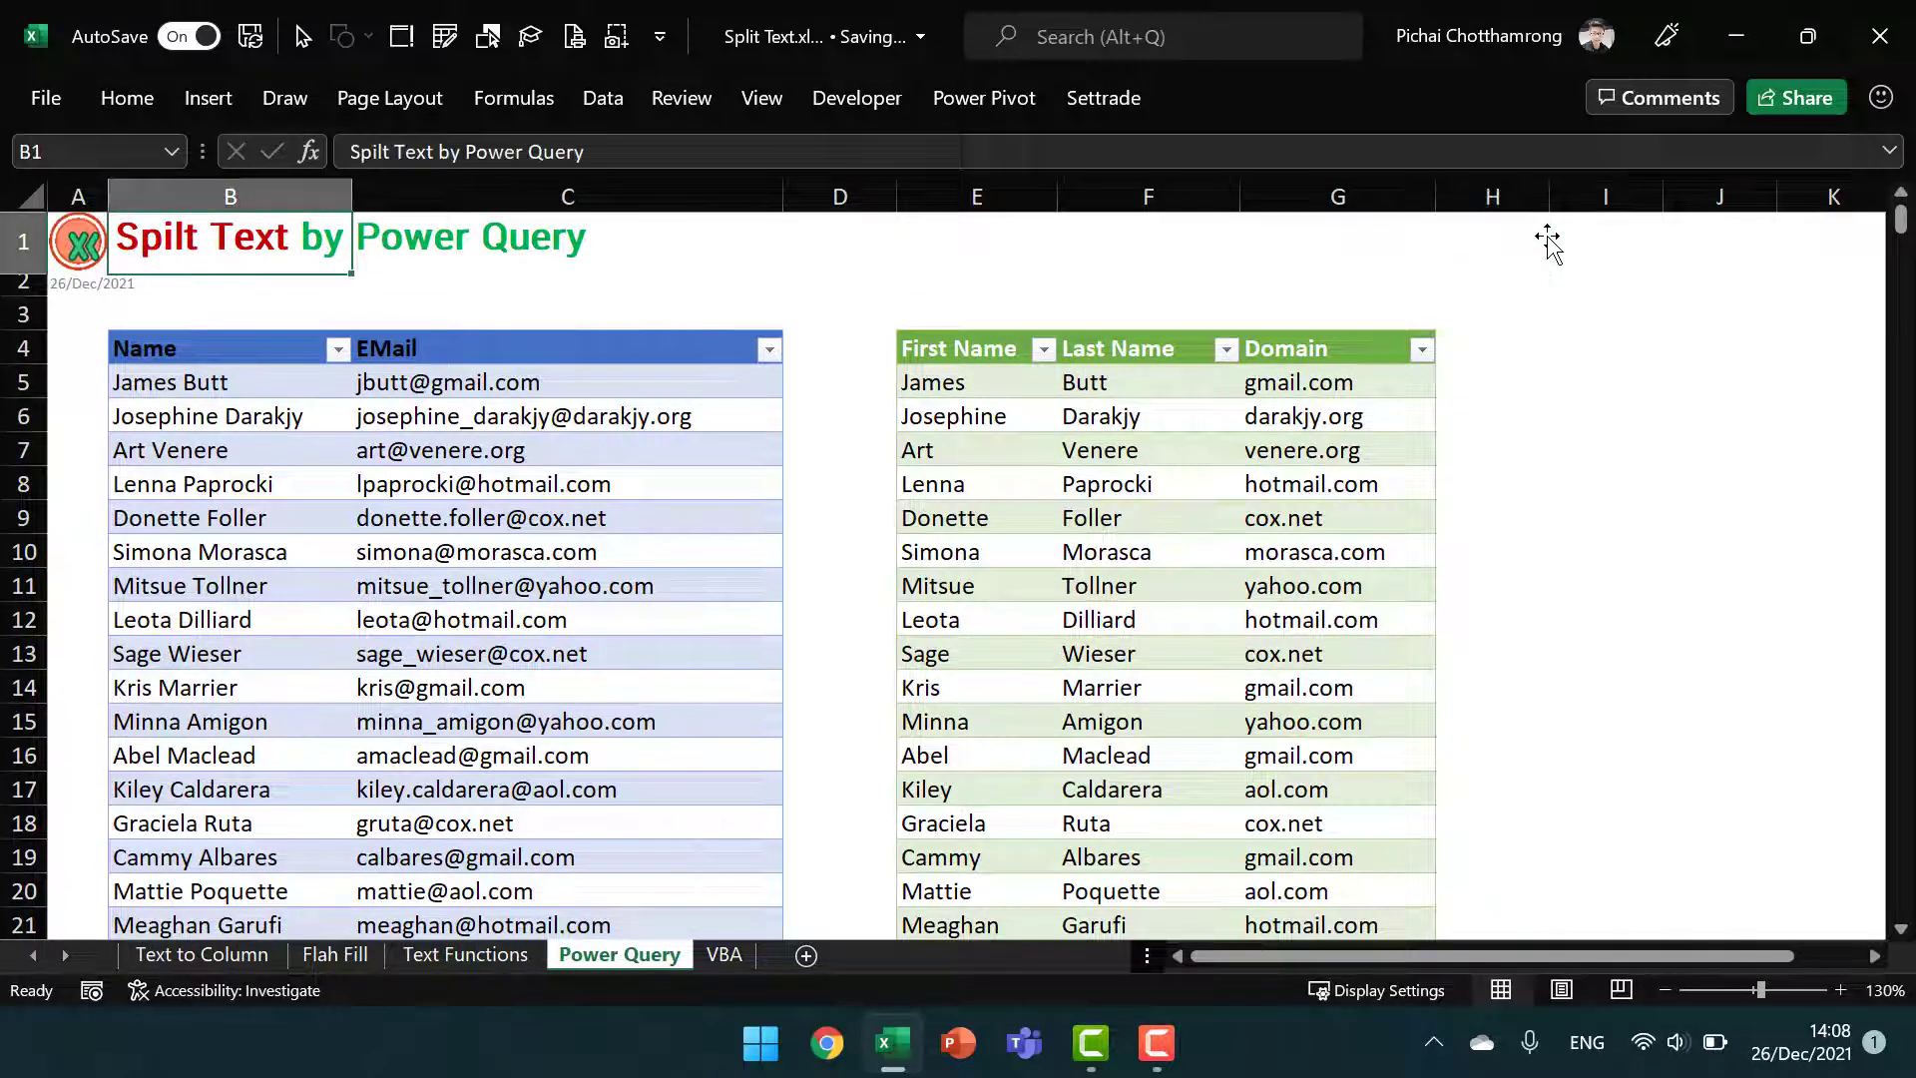
{"action": "key", "text": "ctrl+Home"}
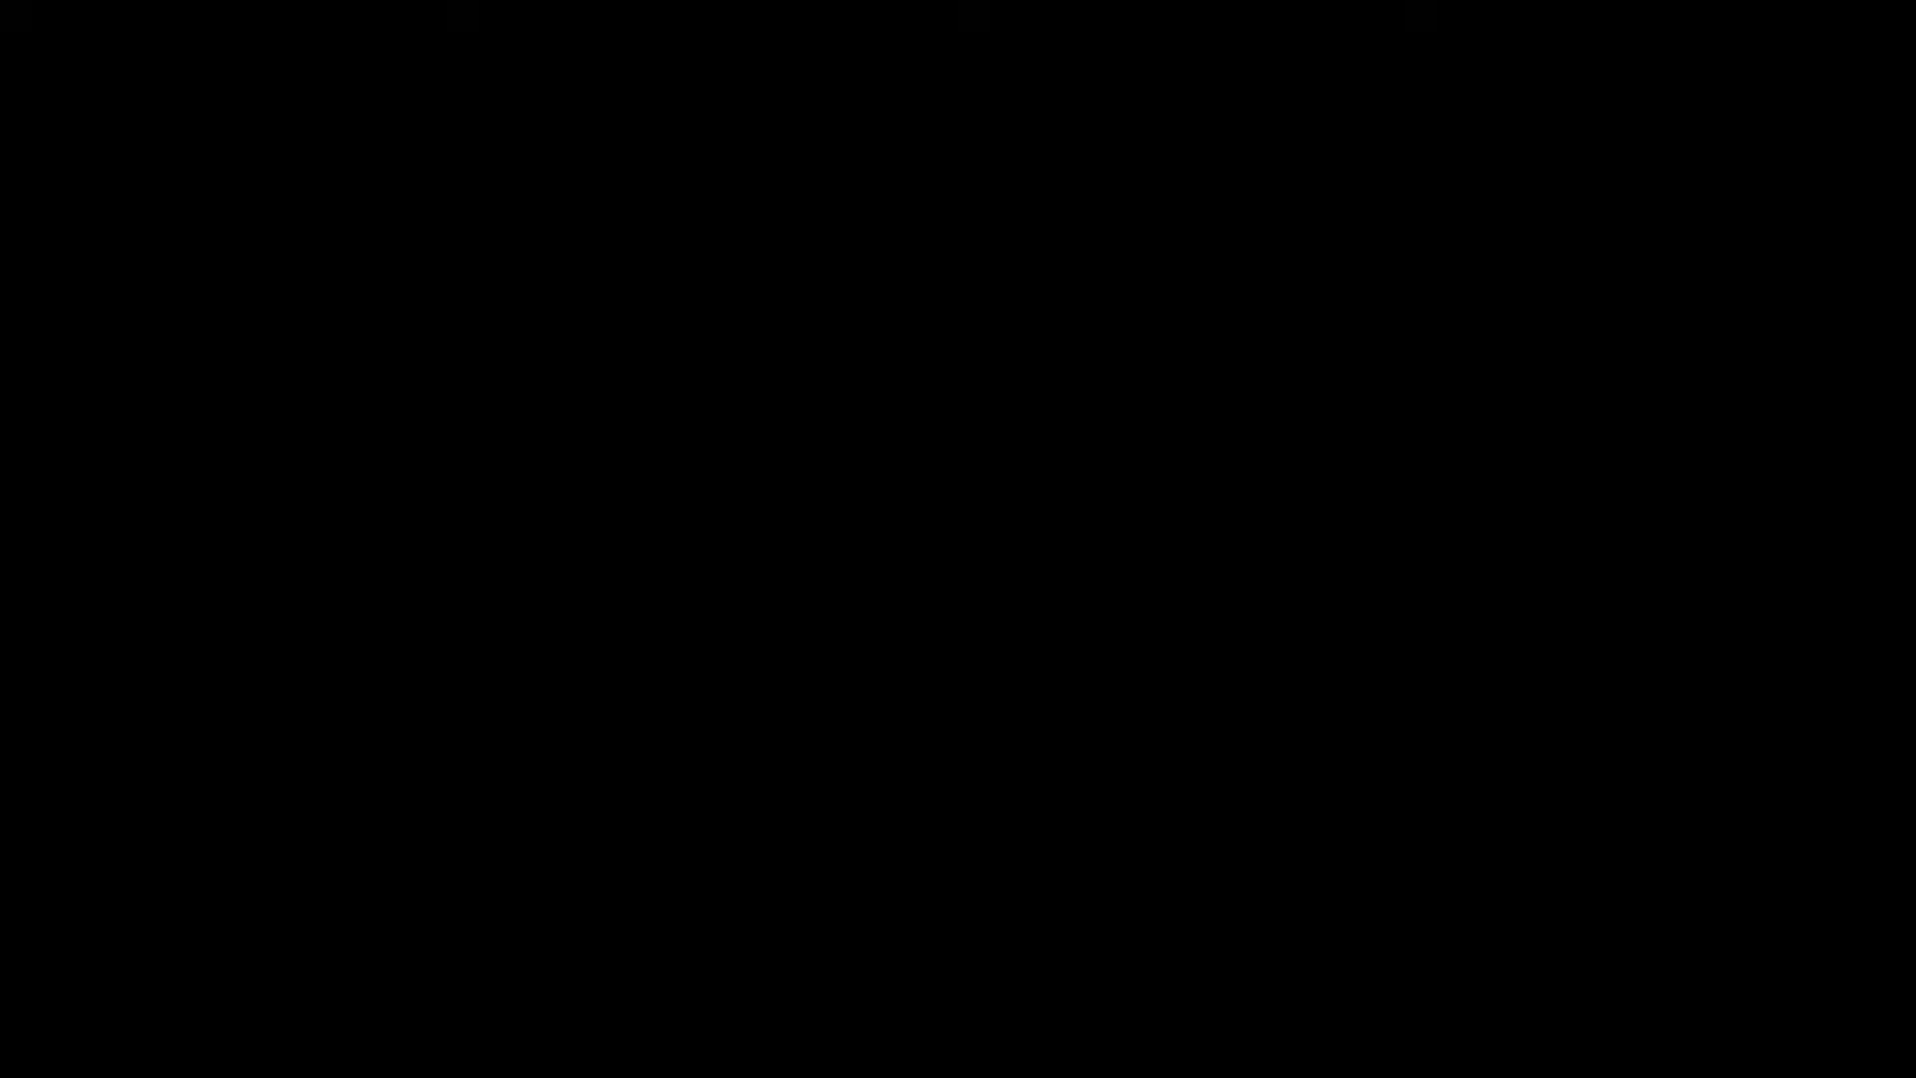